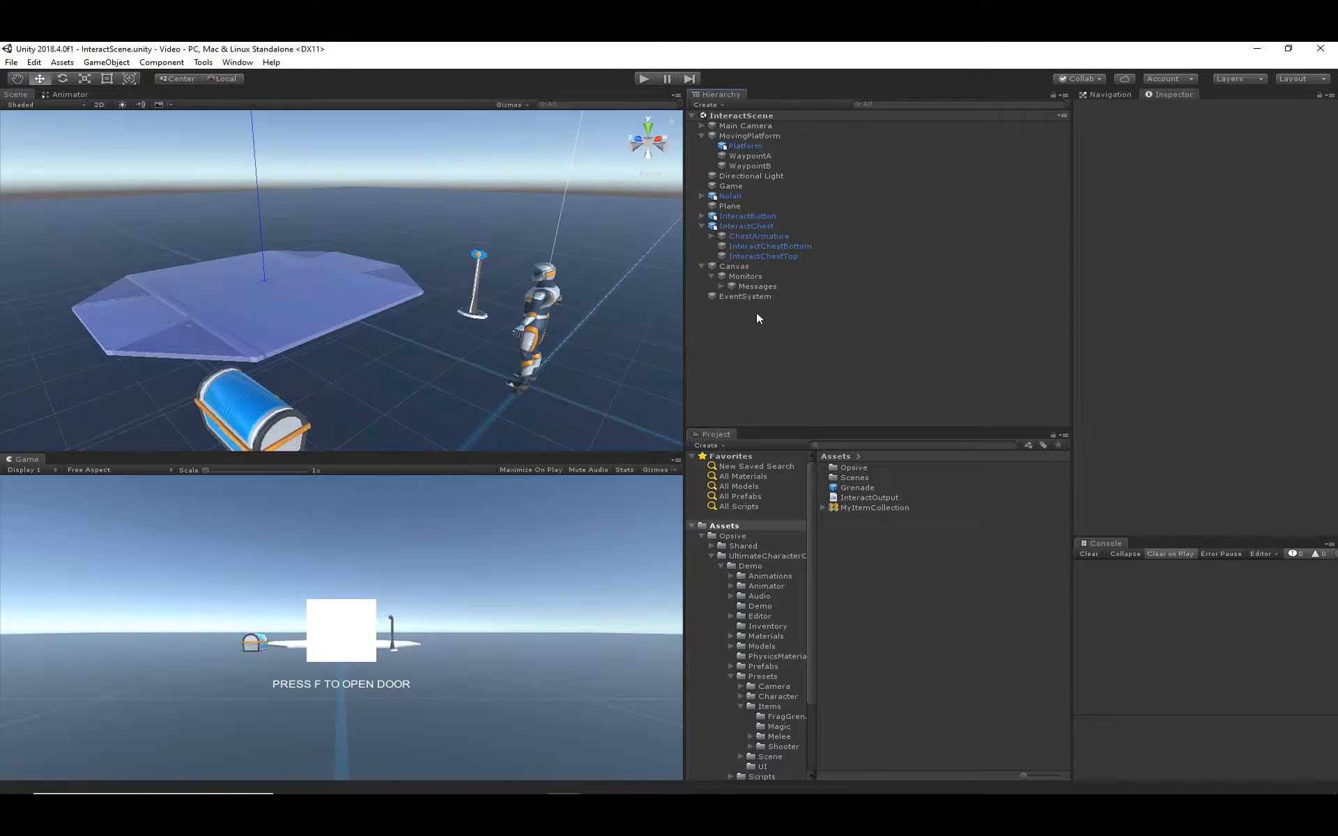
- Play-test the scene by walking the character up to the button stand, and exit play mode
left_click(644, 79)
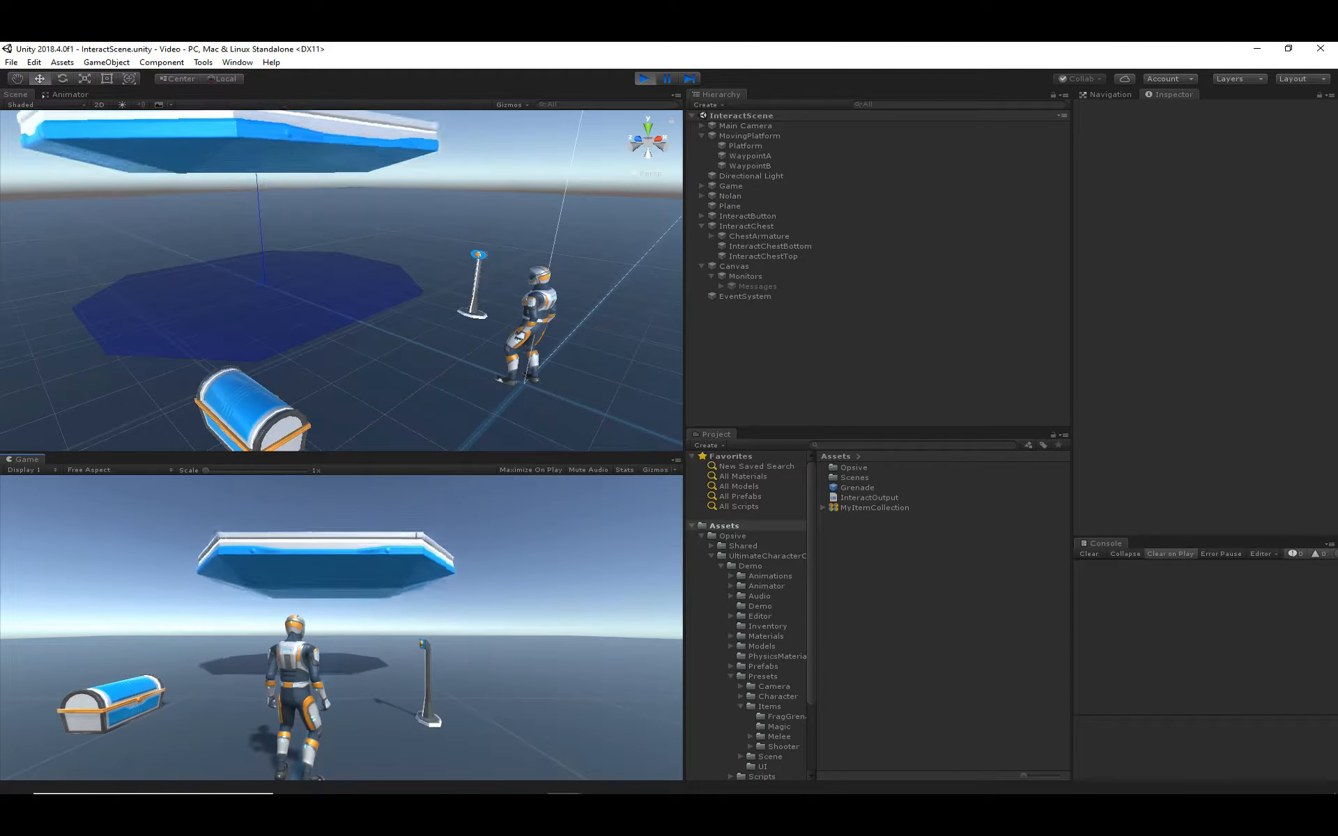
key("w")
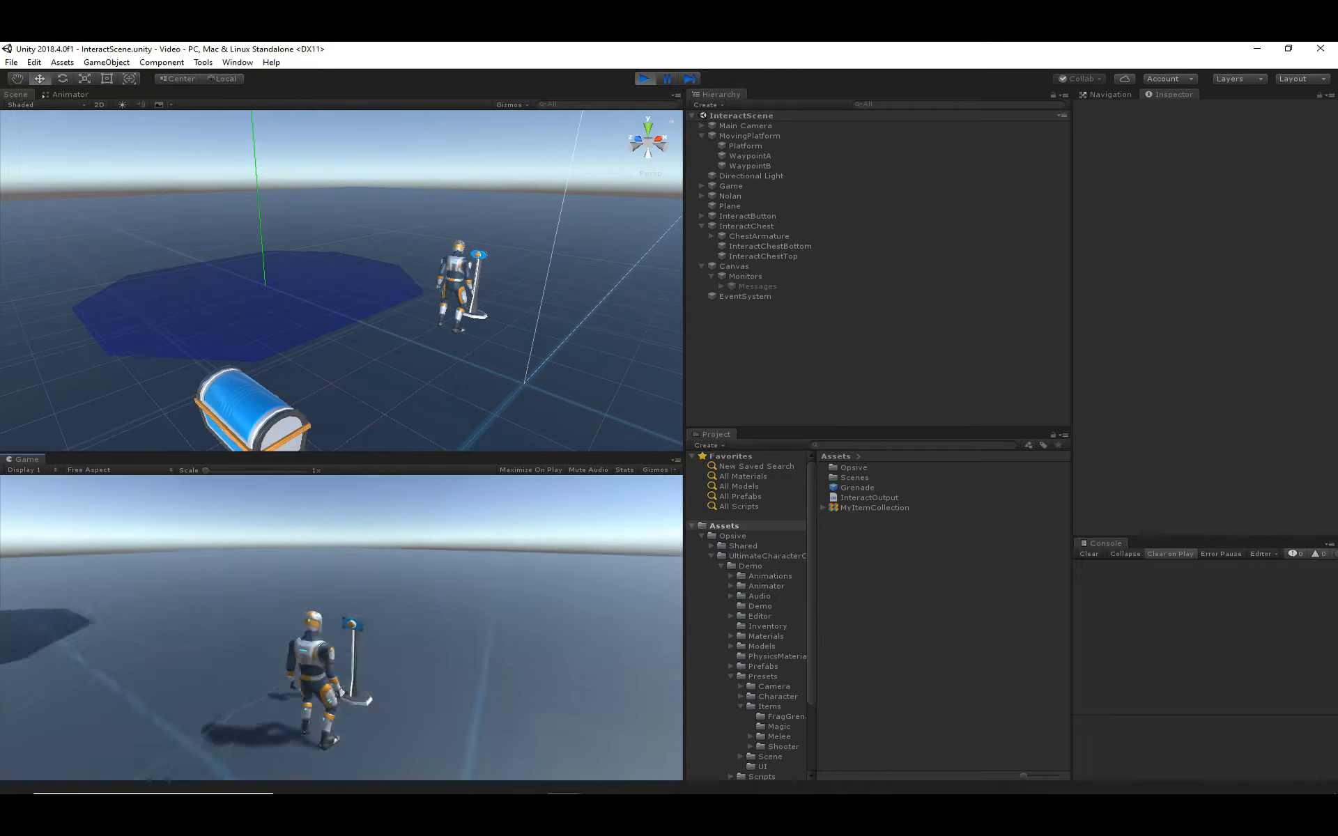
left_click(646, 78)
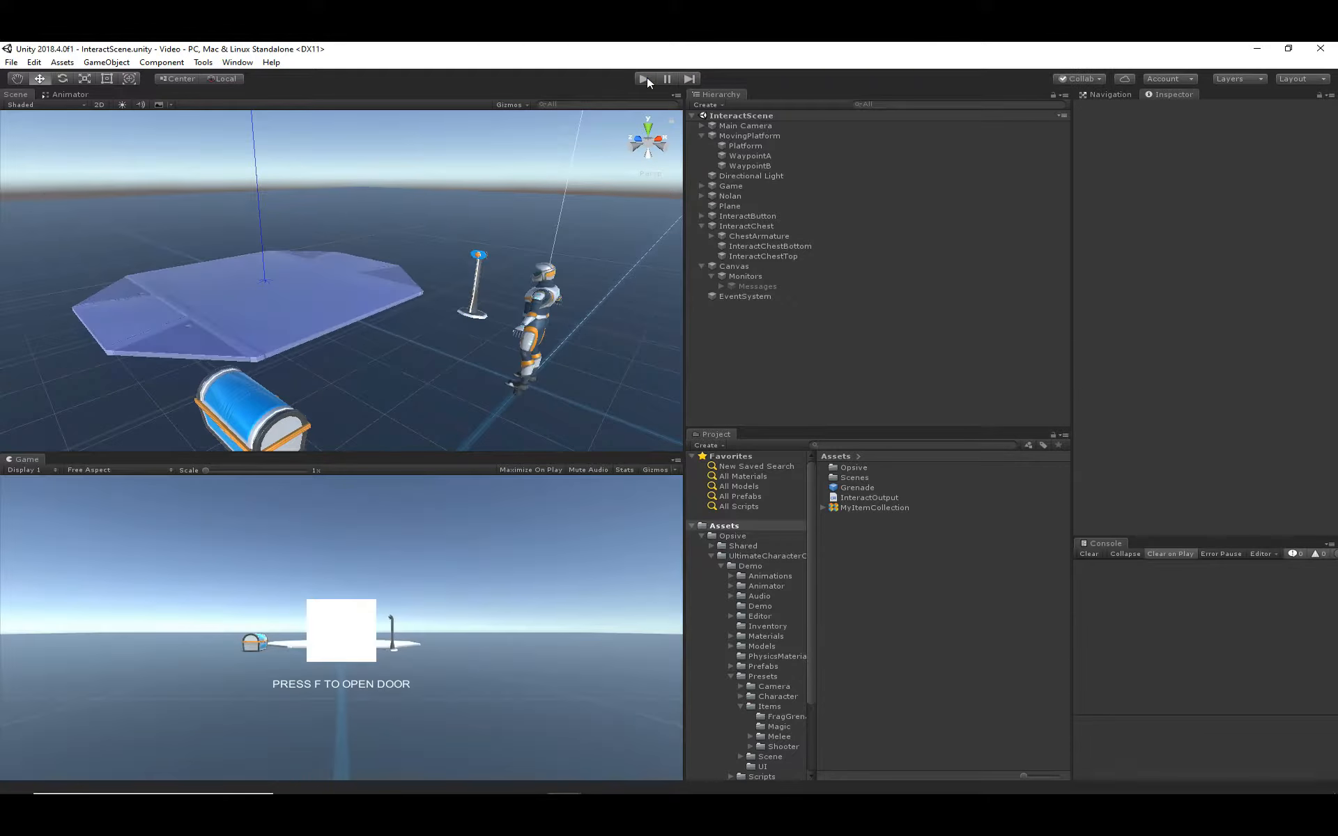
- Turn on Enable On Interact in the Platform's Moving Platform component
left_click(348, 292)
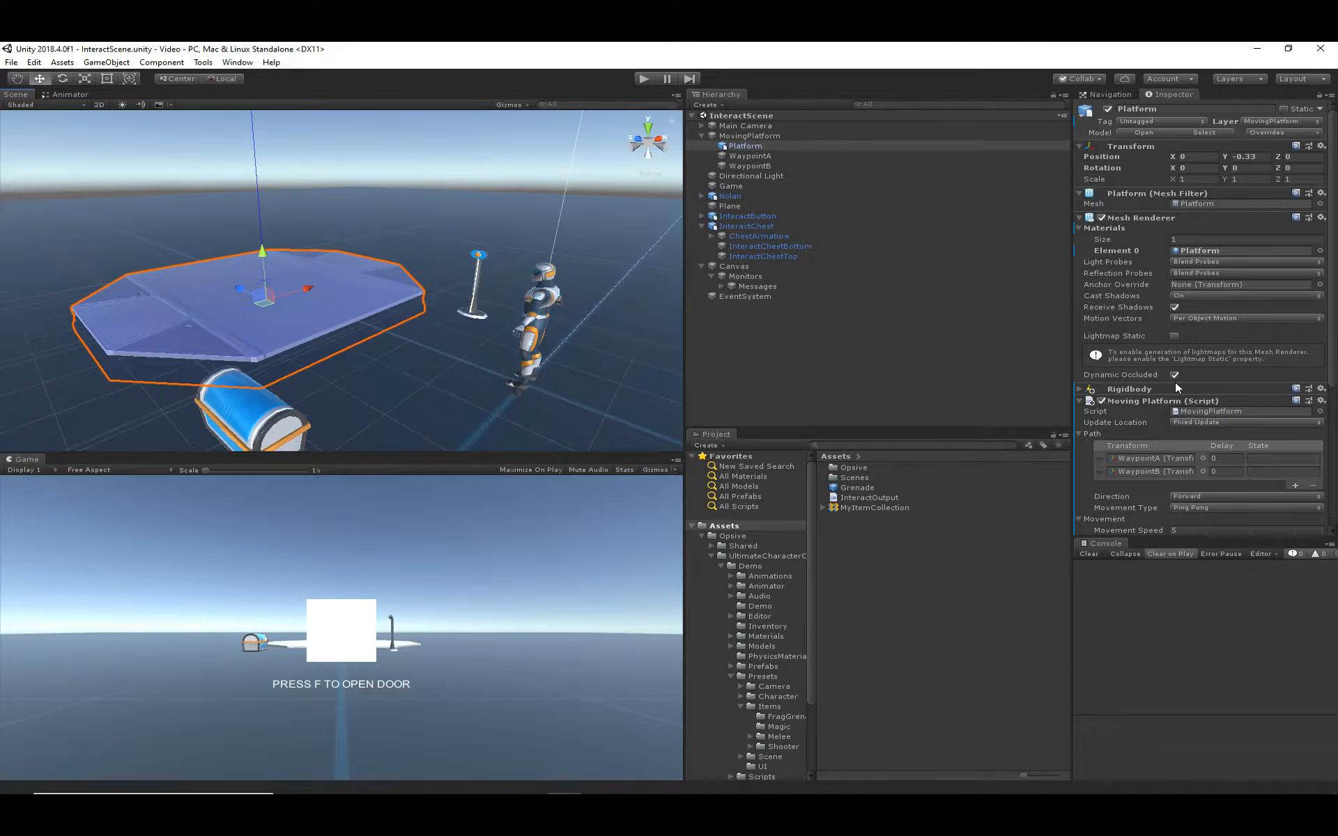
scroll(1175, 382, "down", 6)
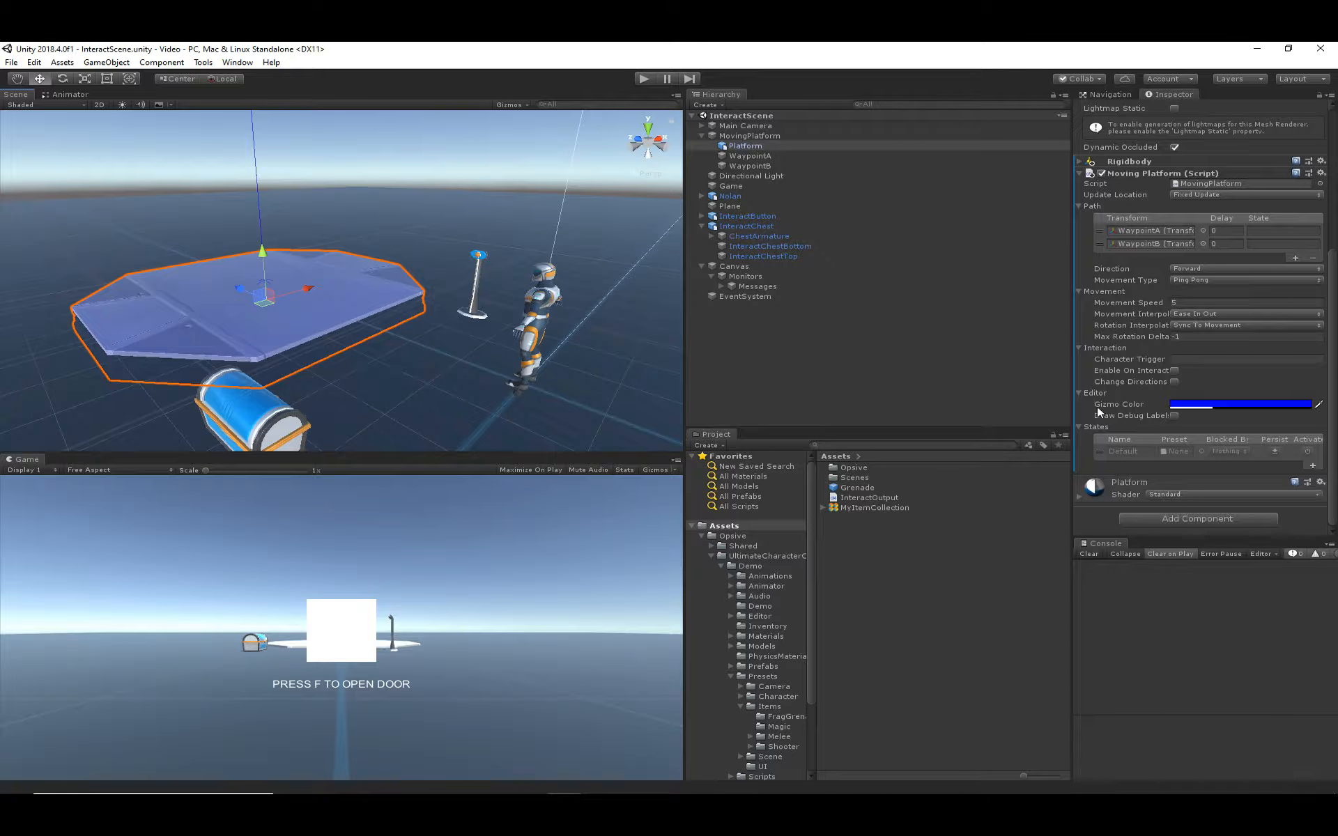
left_click(1174, 370)
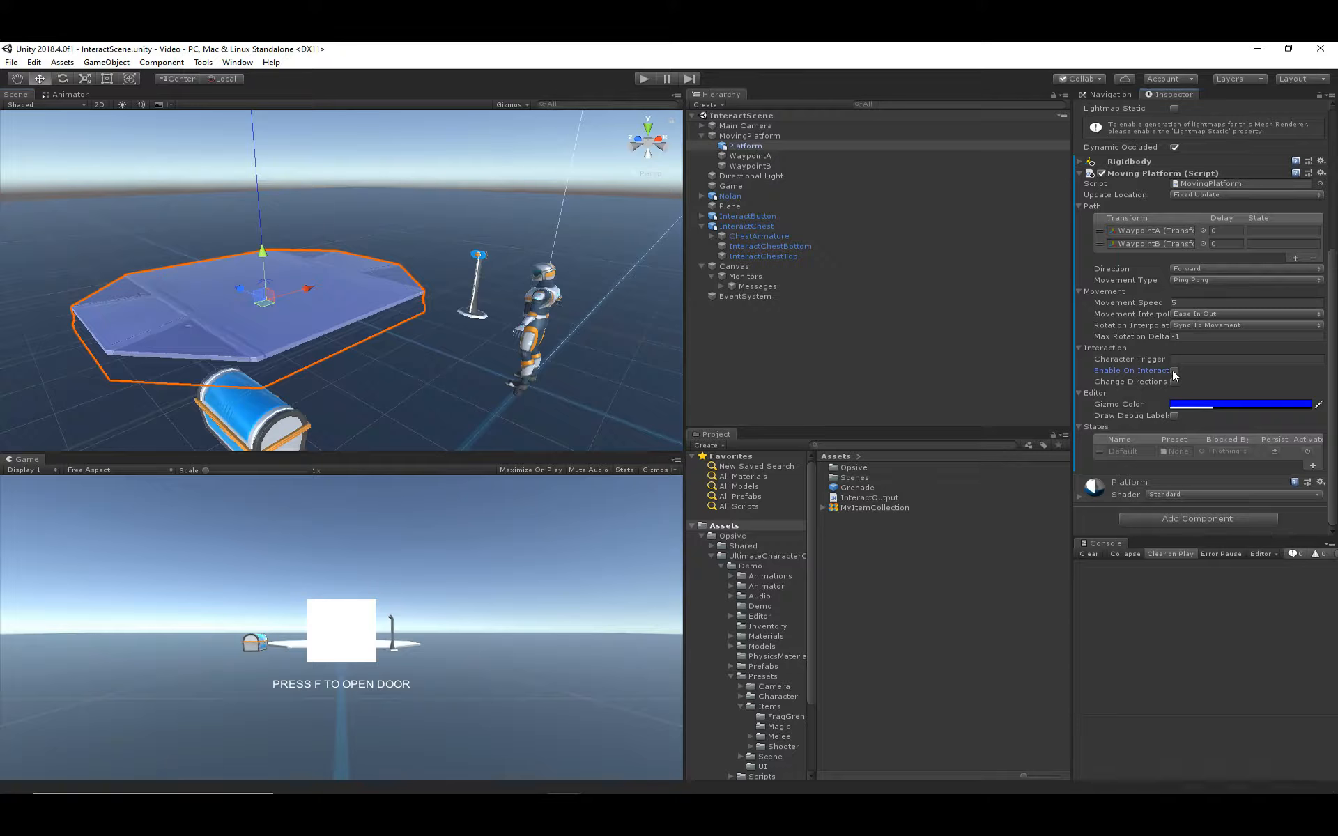
- Run the scene to check the platform's behaviour with Enable On Interact on, and stop playback
left_click(847, 379)
left_click(645, 78)
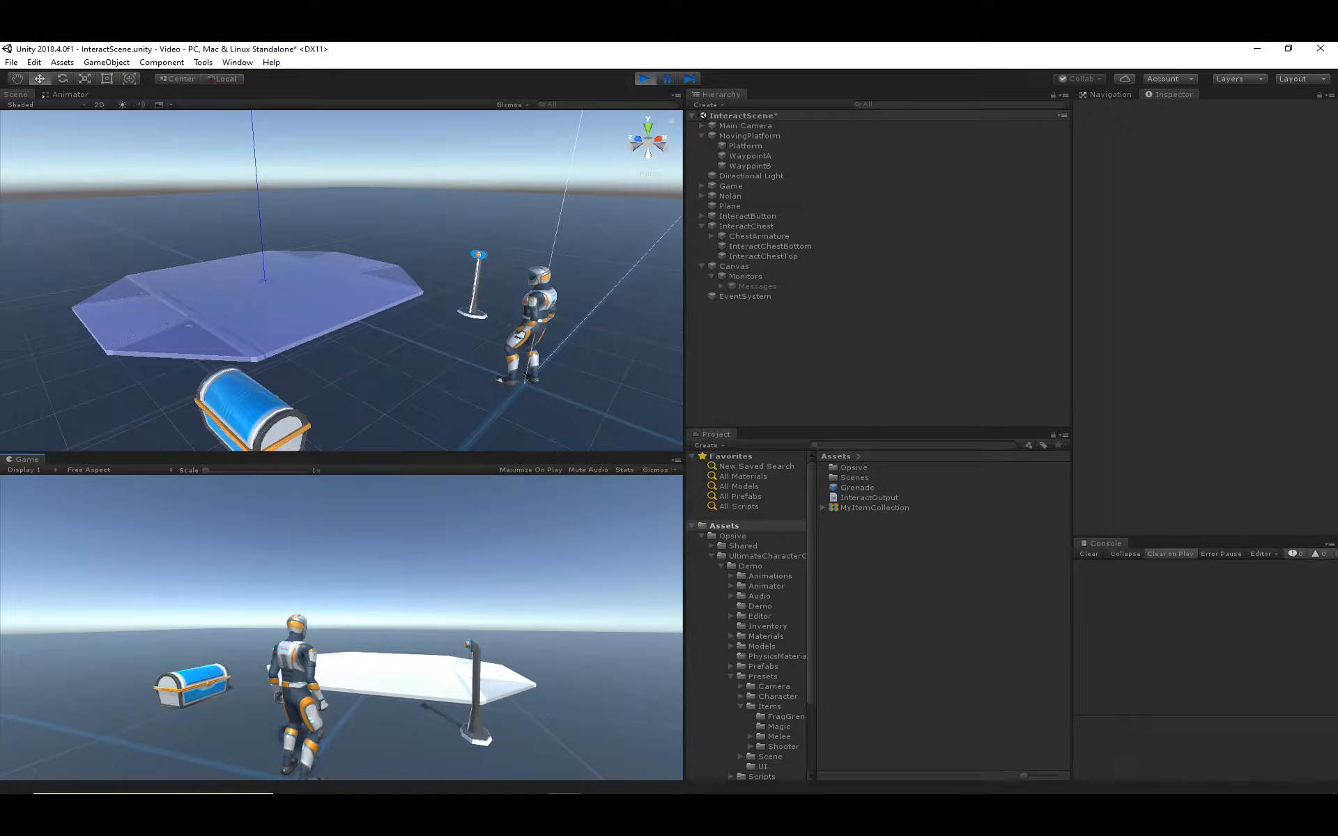
key("Escape")
left_click(649, 78)
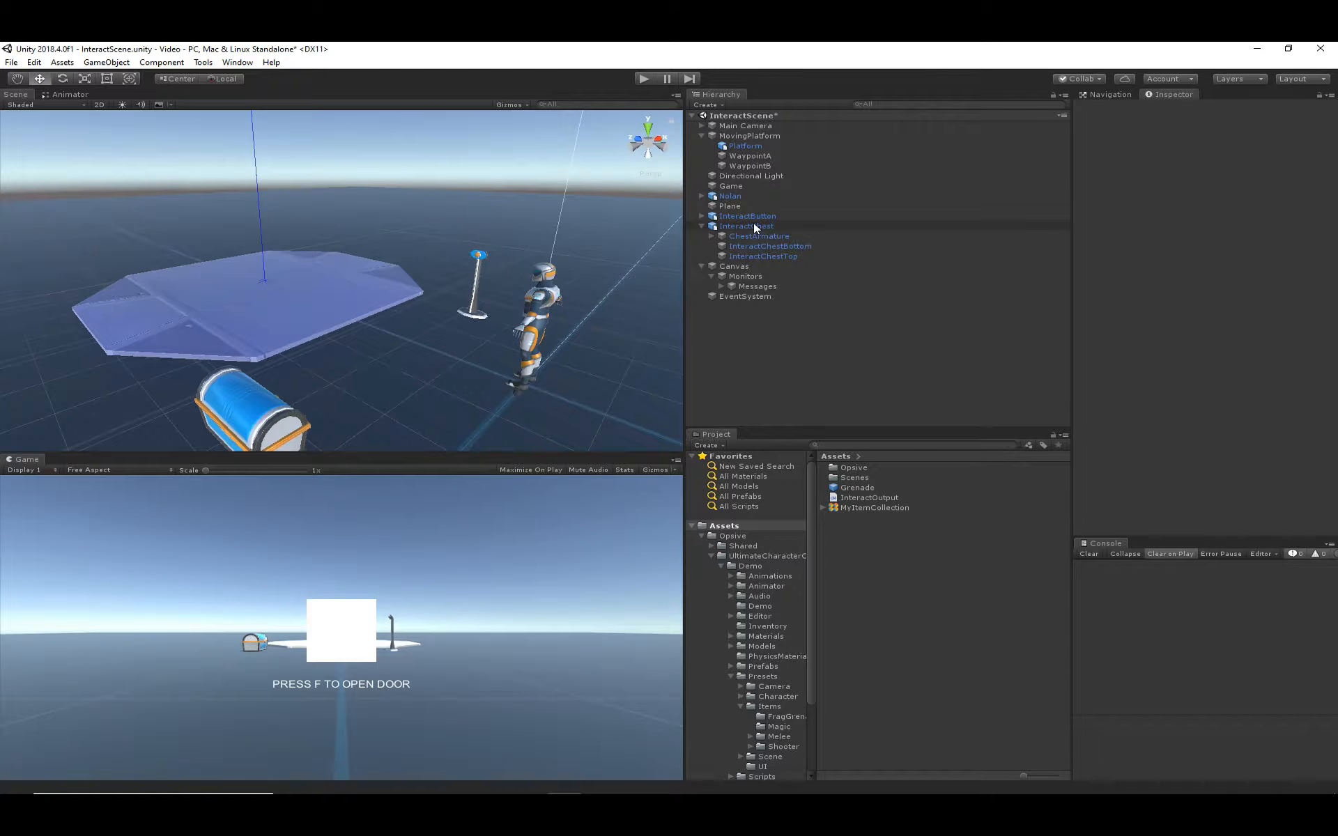
- Add the Interact ability to the Nolan character's Ultimate Character Locomotion abilities
left_click(732, 197)
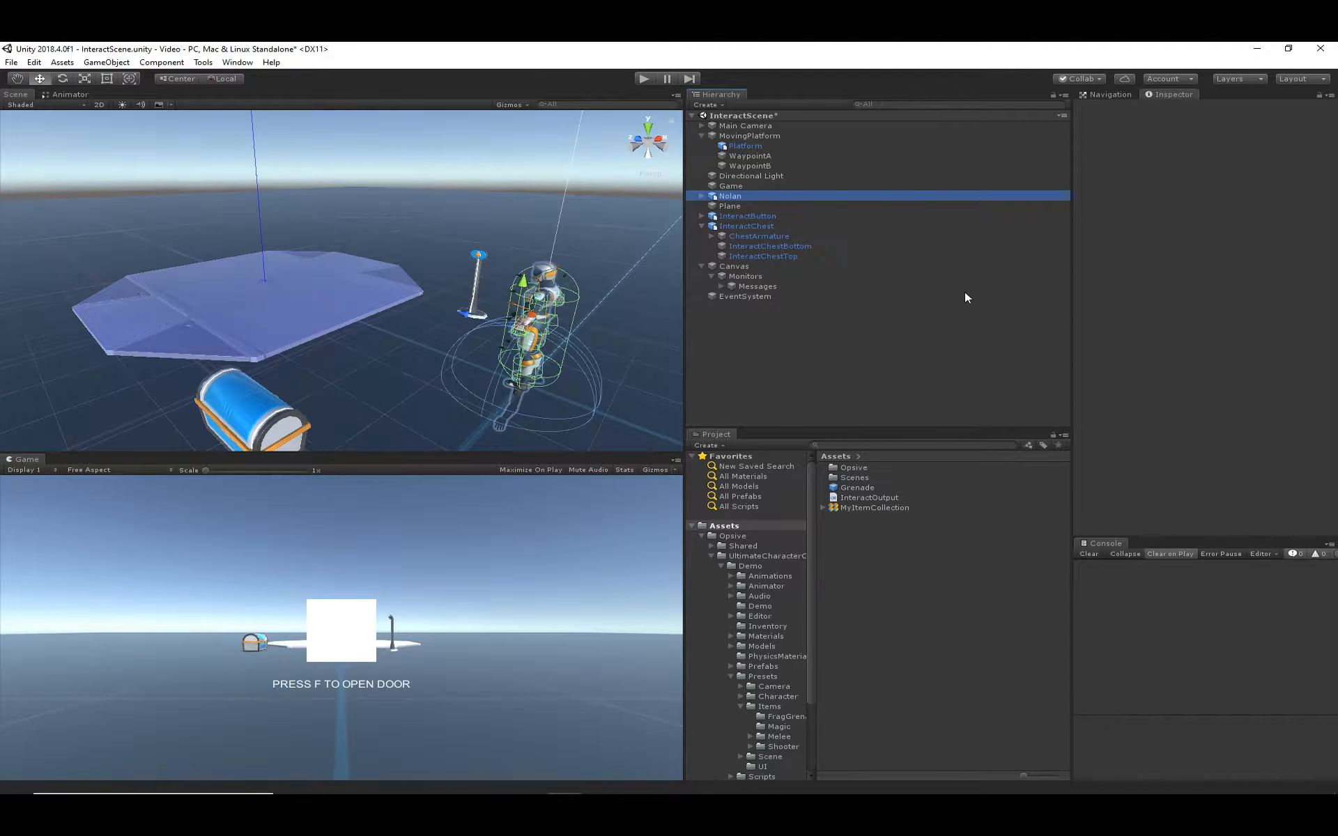
scroll(1169, 445, "down", 1)
scroll(1168, 444, "down", 15)
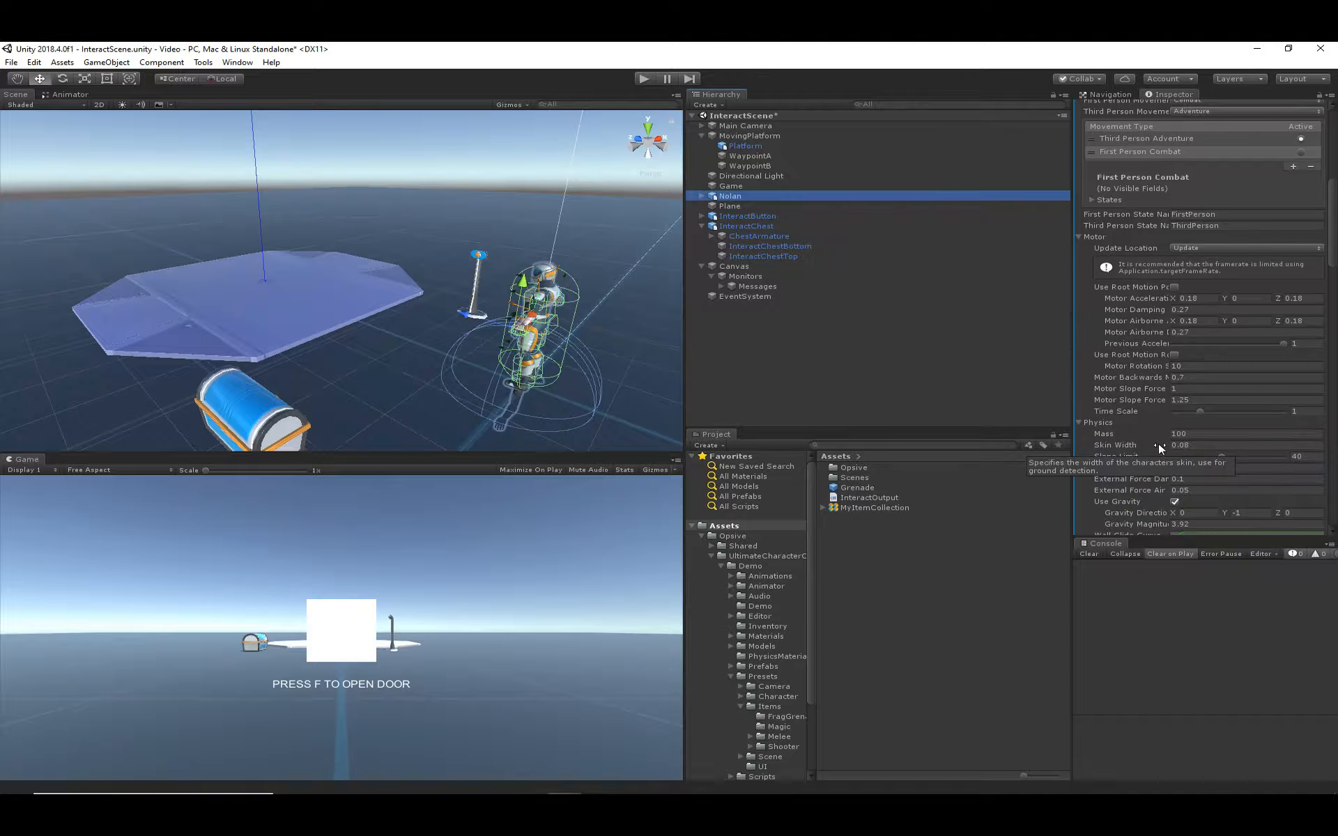
scroll(1138, 388, "down", 3)
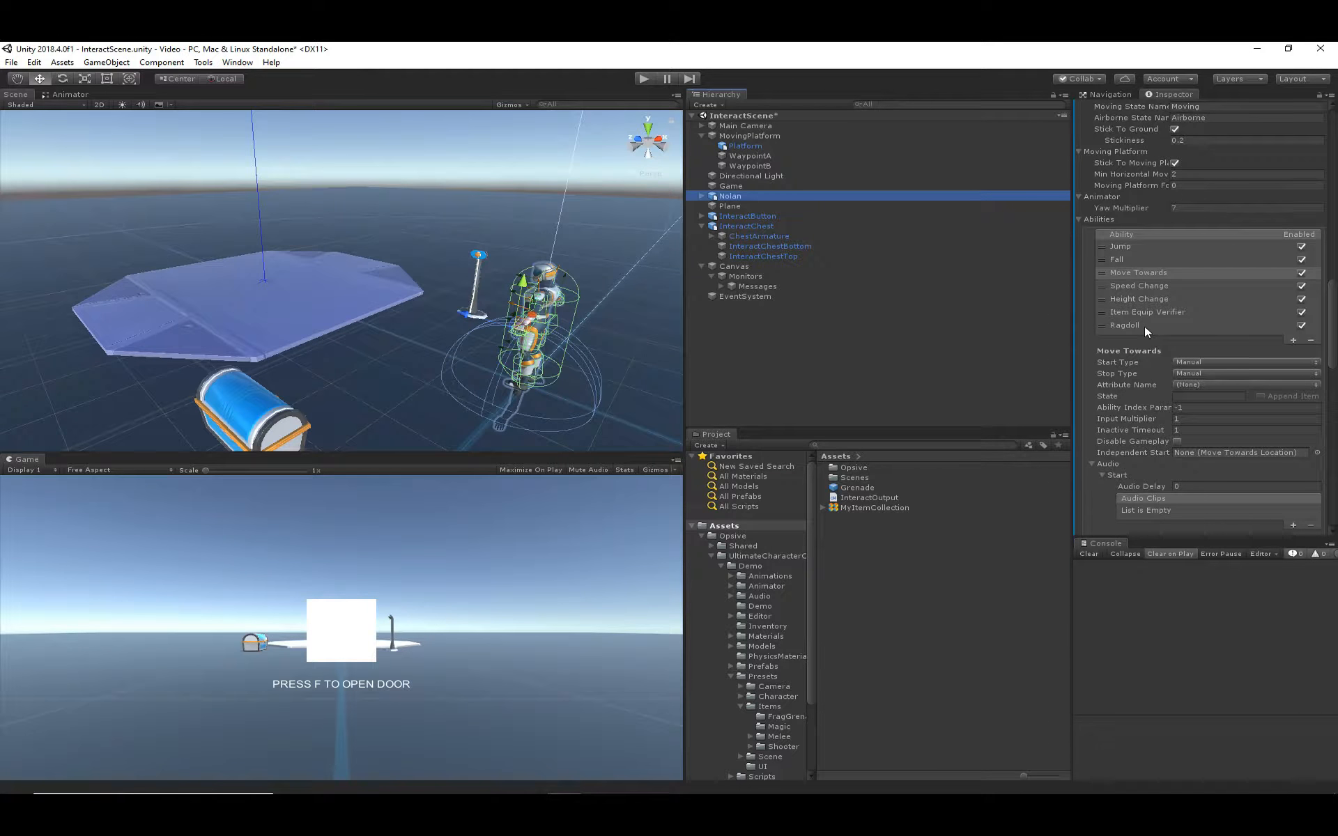
left_click(1295, 341)
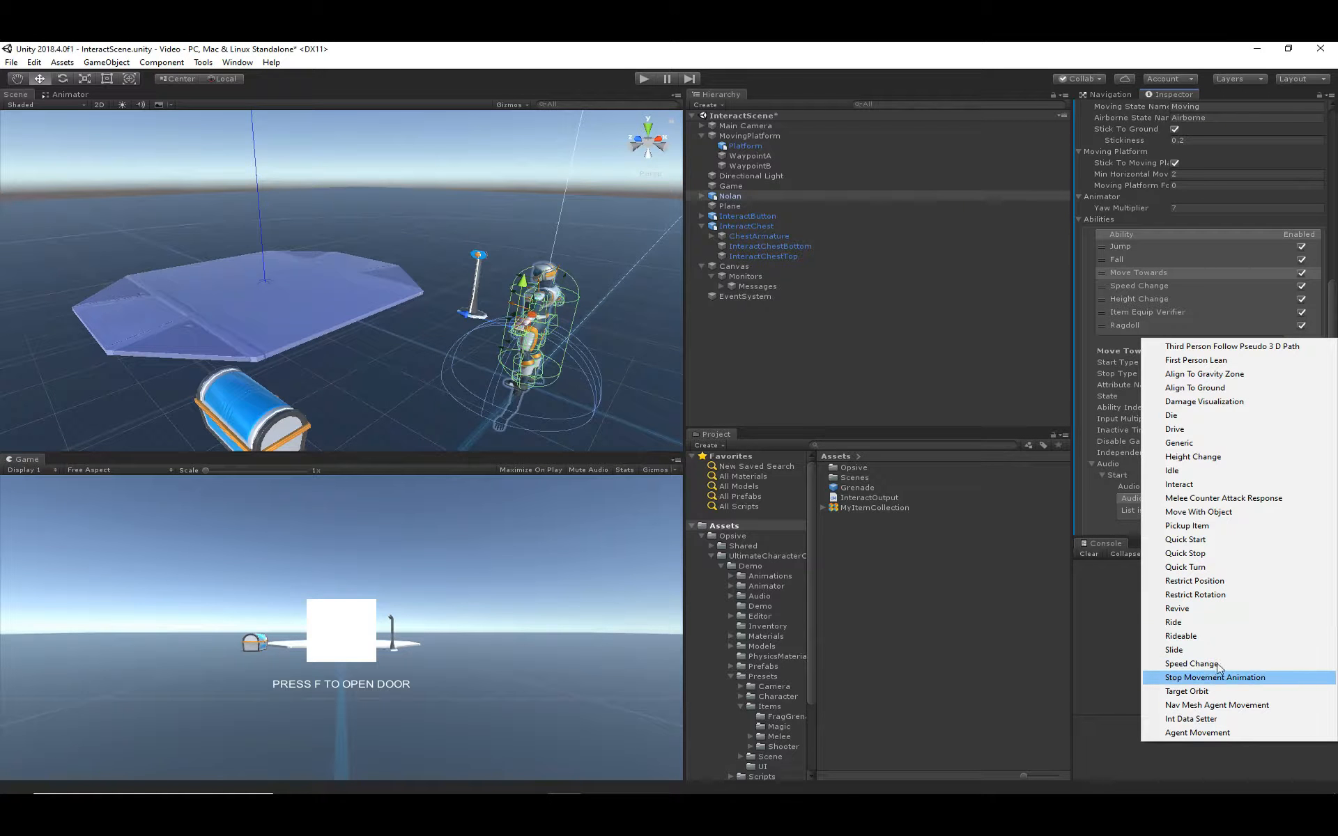
left_click(1195, 484)
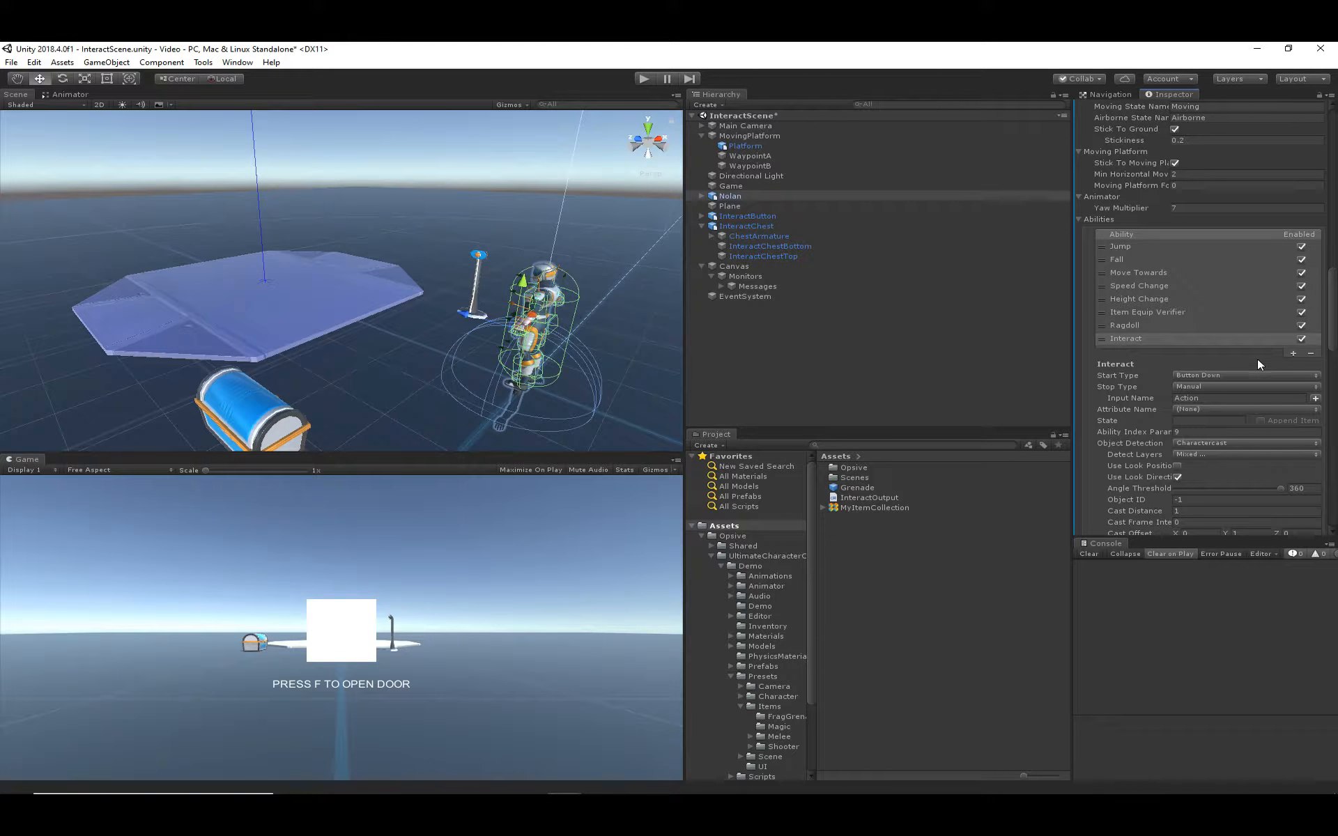
scroll(1176, 412, "down", 3)
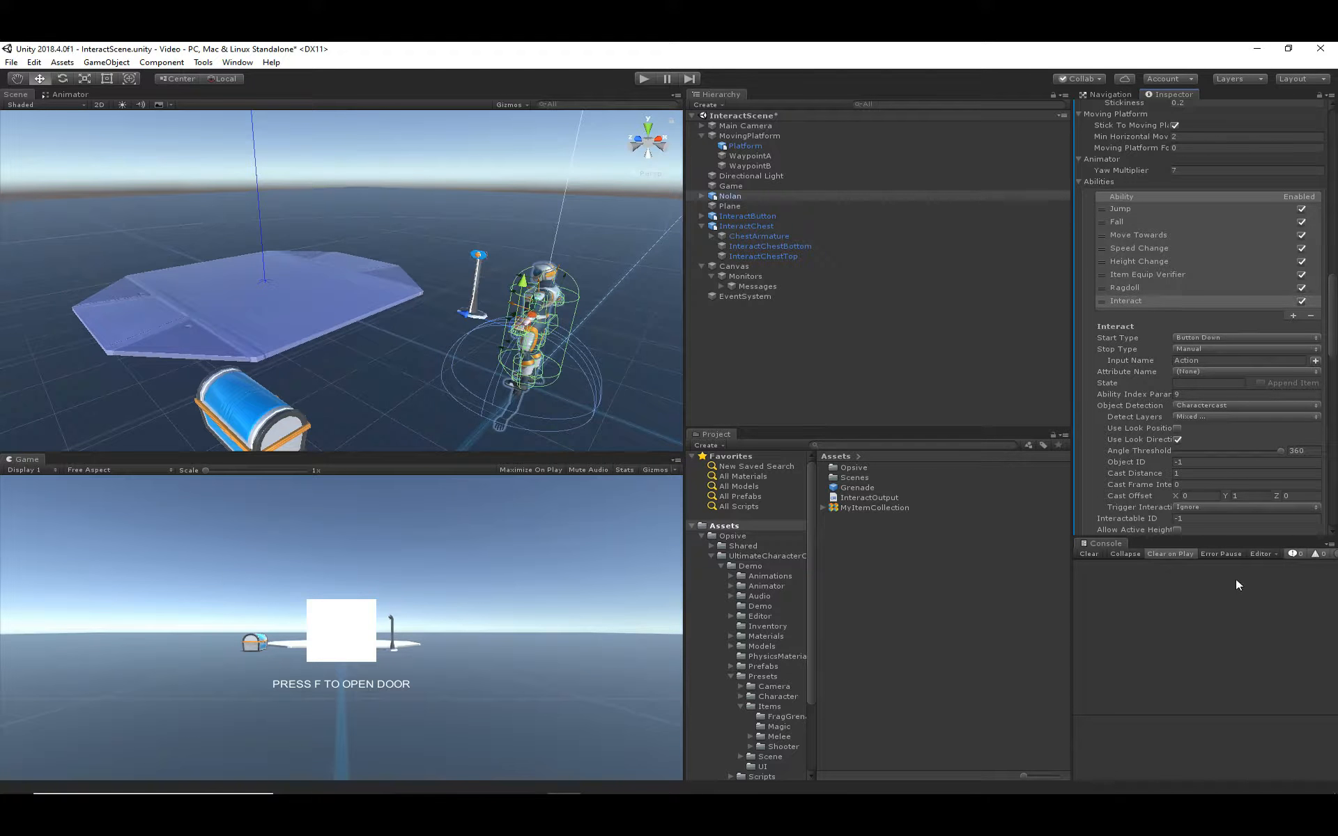
- Add an Interactable component to the InteractButton object
left_click(481, 256)
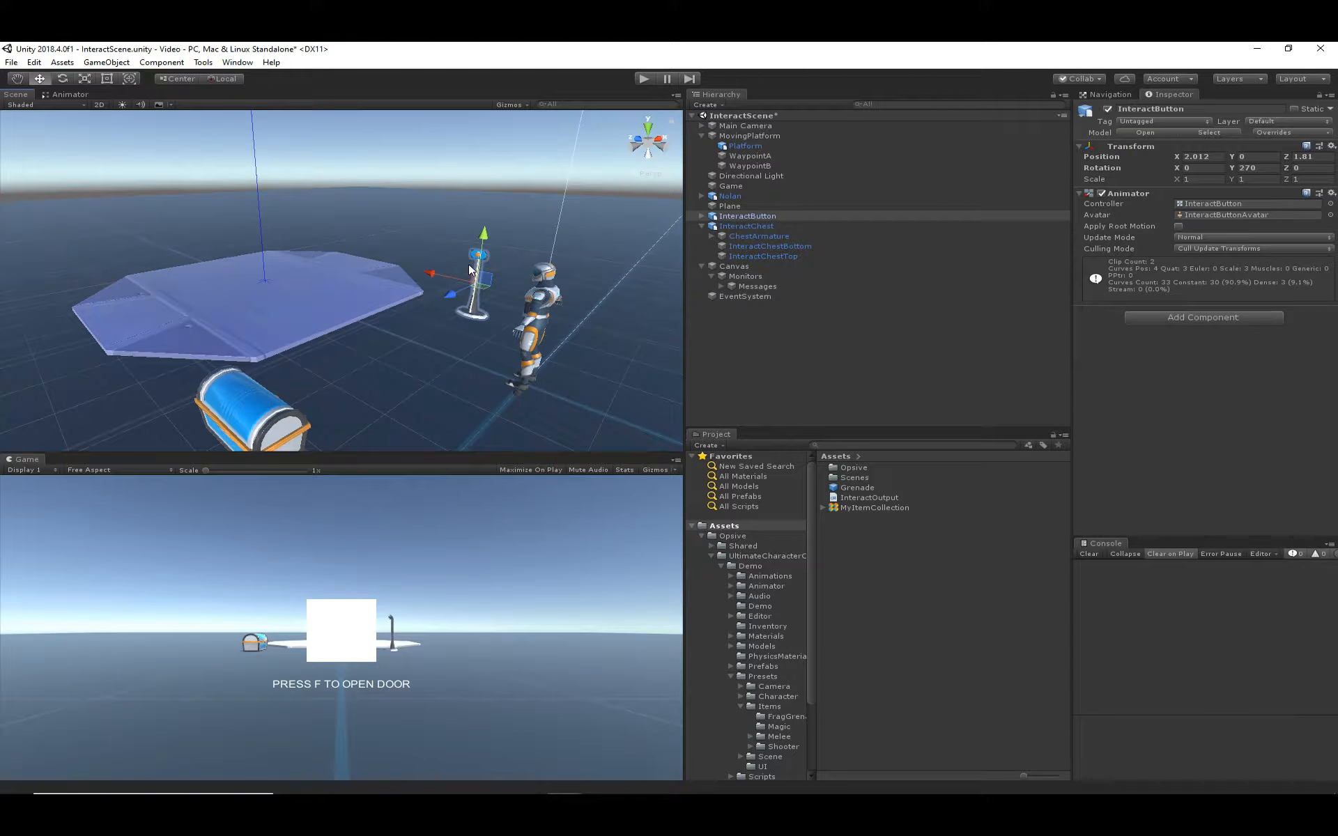
left_click(1206, 318)
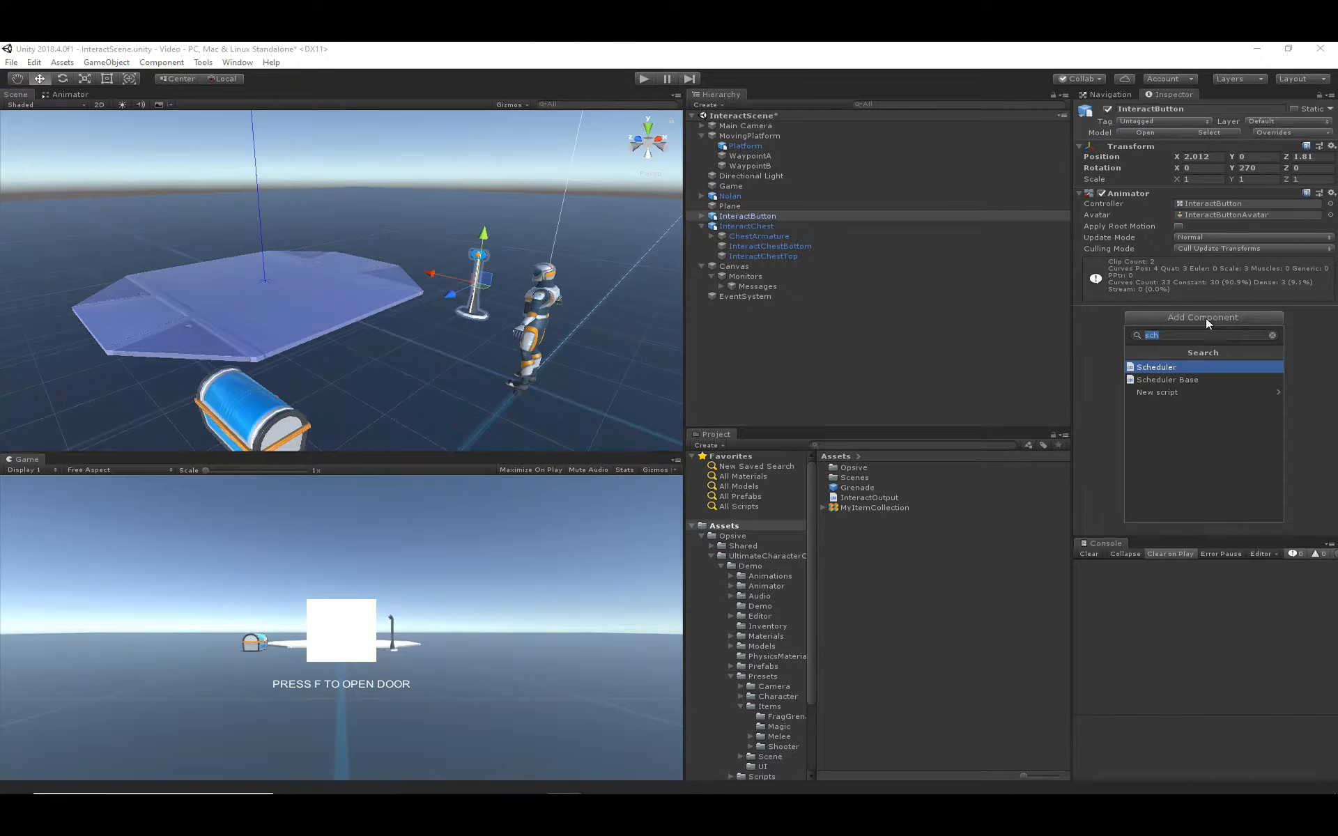
type("inter")
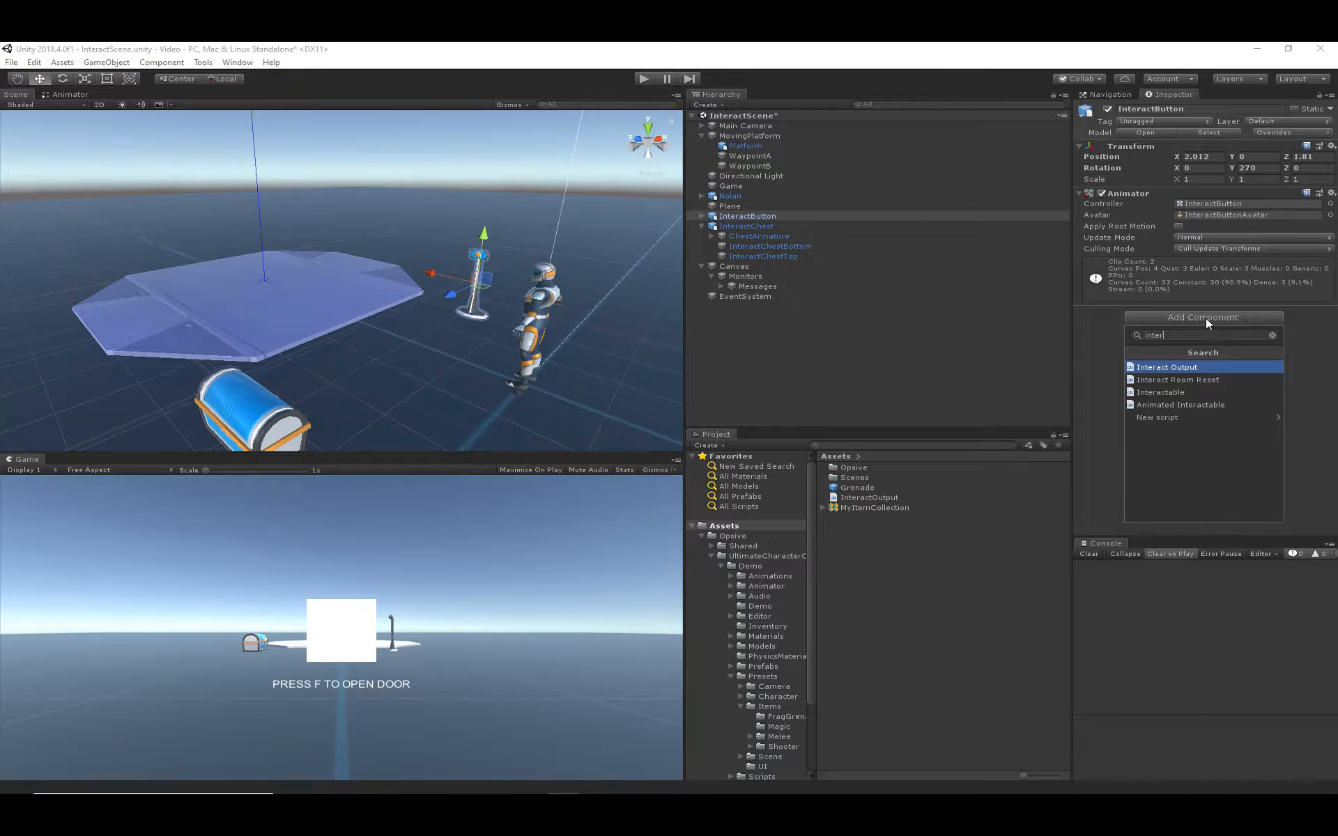
left_click(1204, 391)
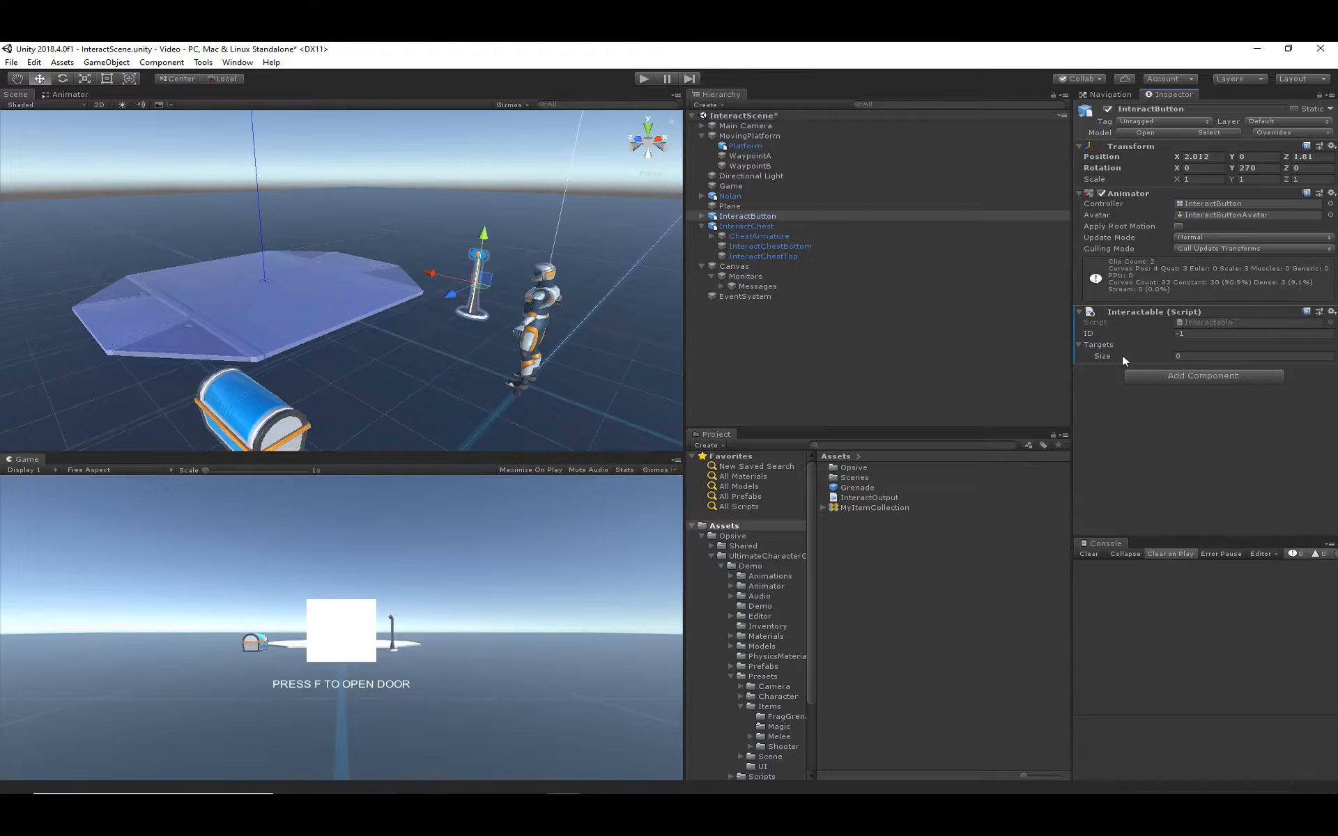
- Set the Interactable's Targets size to 1 and assign the Platform object as Element 0
left_click(1195, 357)
key("Return")
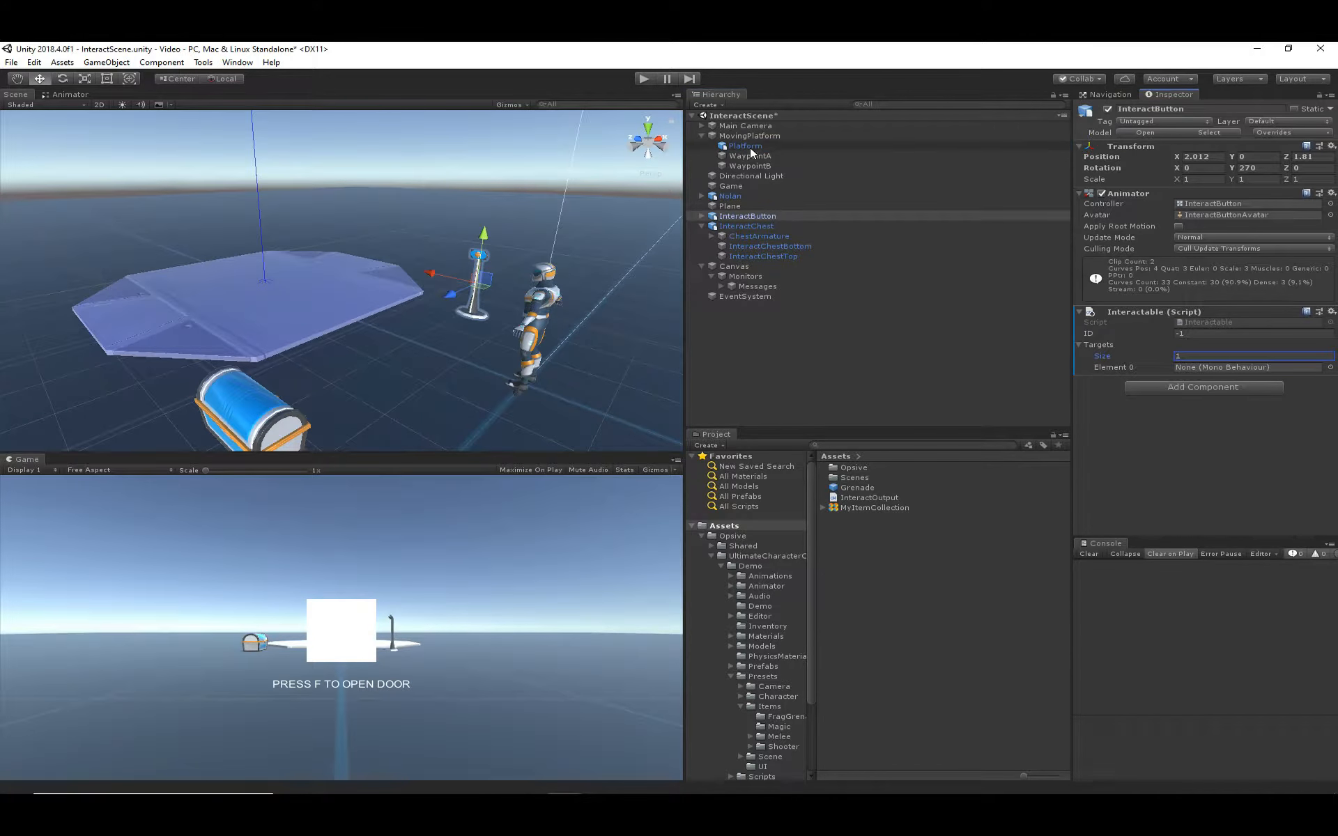
left_click_drag(746, 147, 1213, 367)
- Add a Box Collider to InteractButton and make it a trigger
left_click(1173, 388)
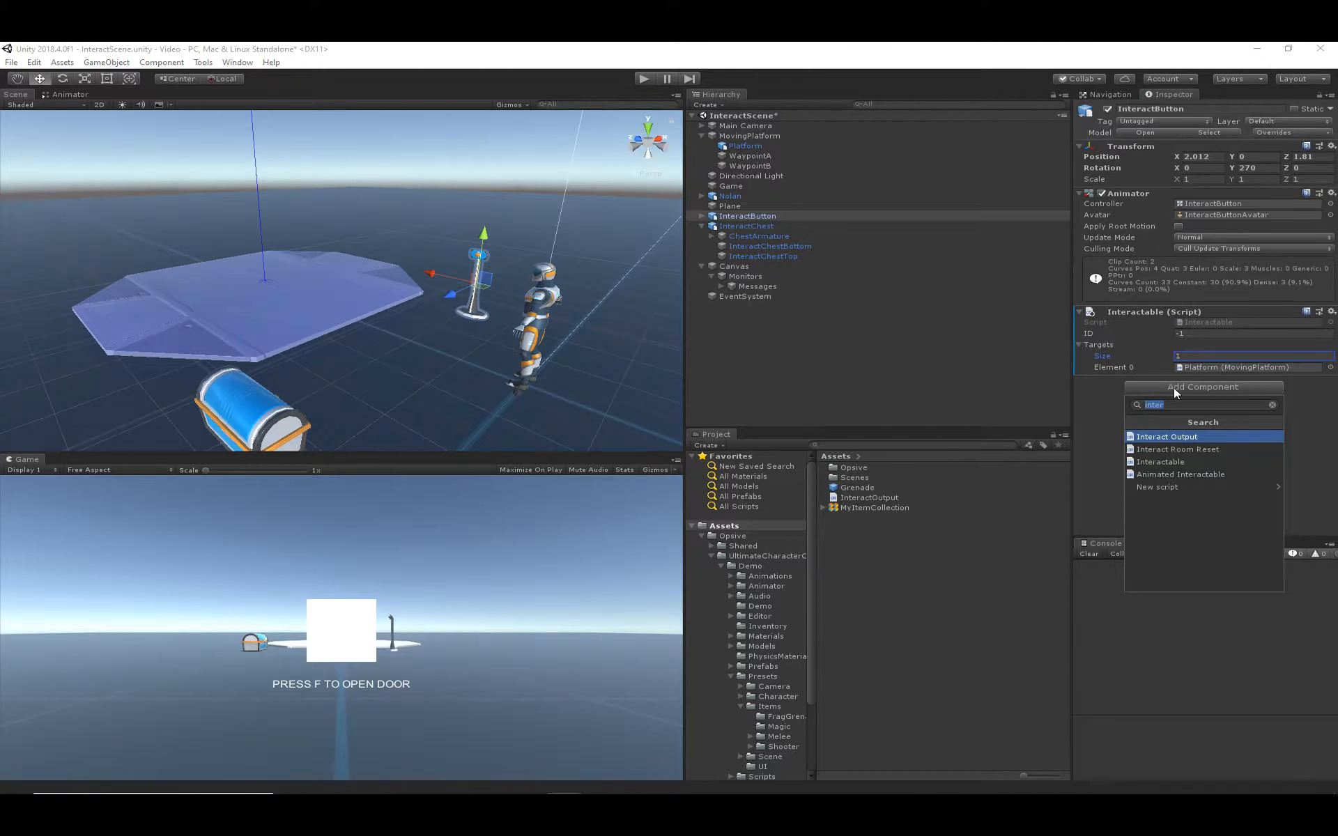
type("bo")
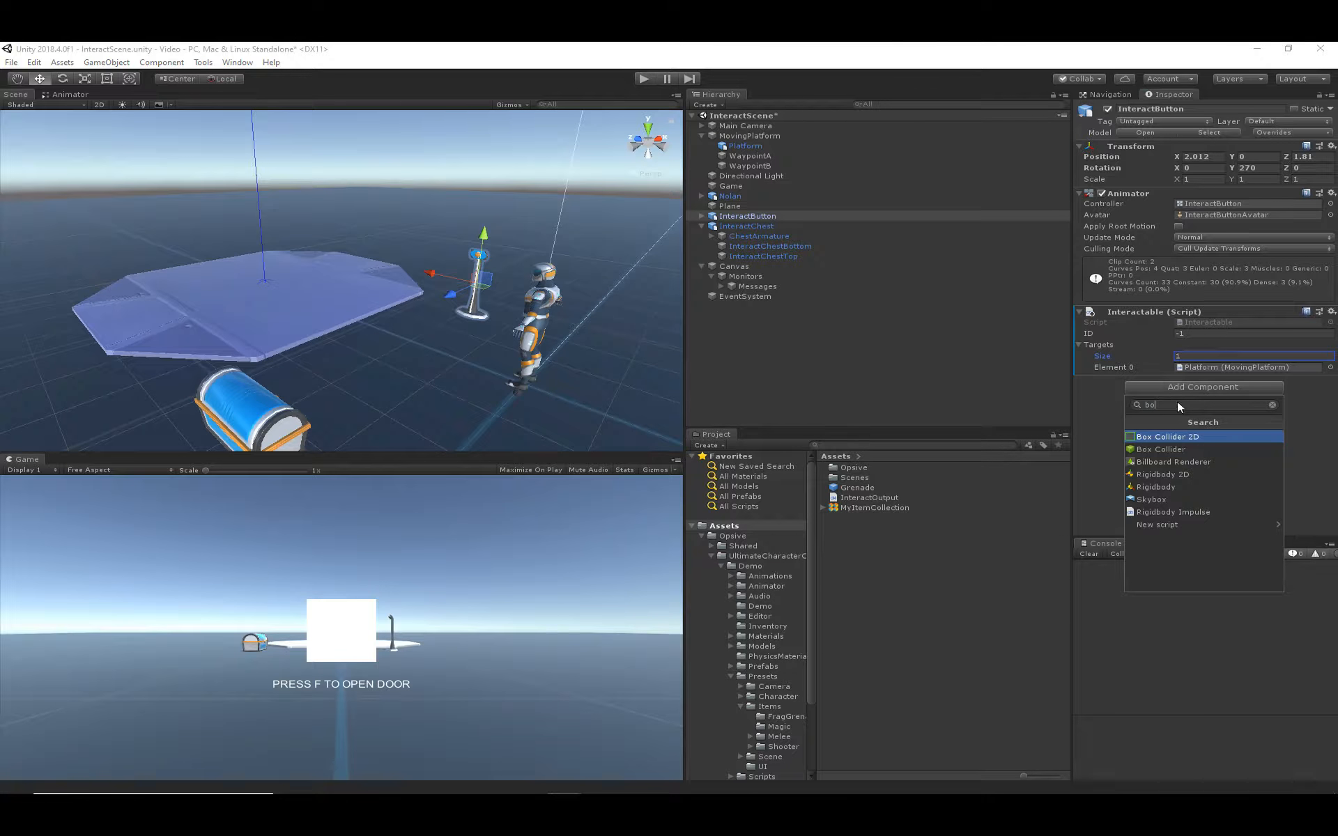
left_click(1188, 450)
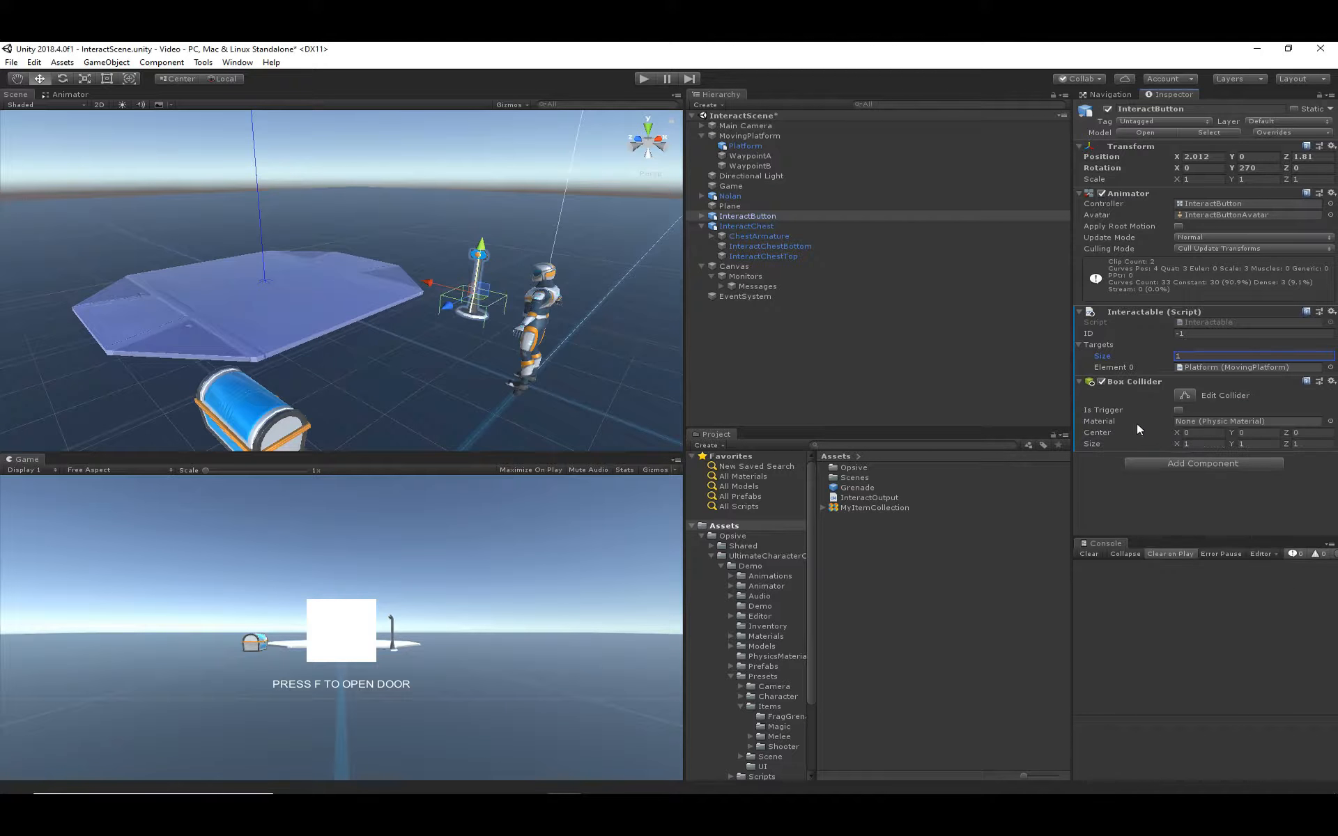
left_click(1180, 410)
key("alt+Tab")
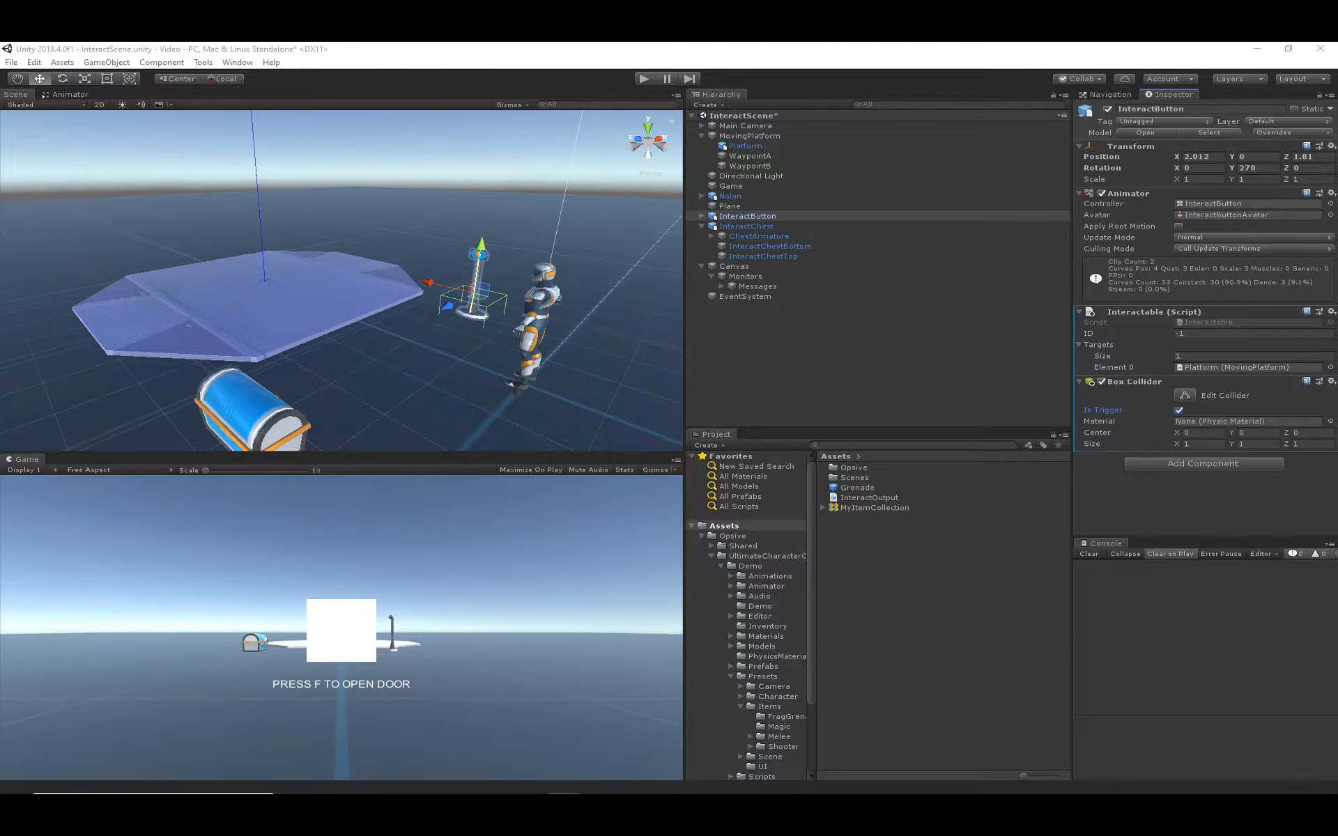
- Set the Box Collider's center to Y 1 and Z 1.2, and its size to X 0.82, Y 2, Z 2
left_click(1262, 433)
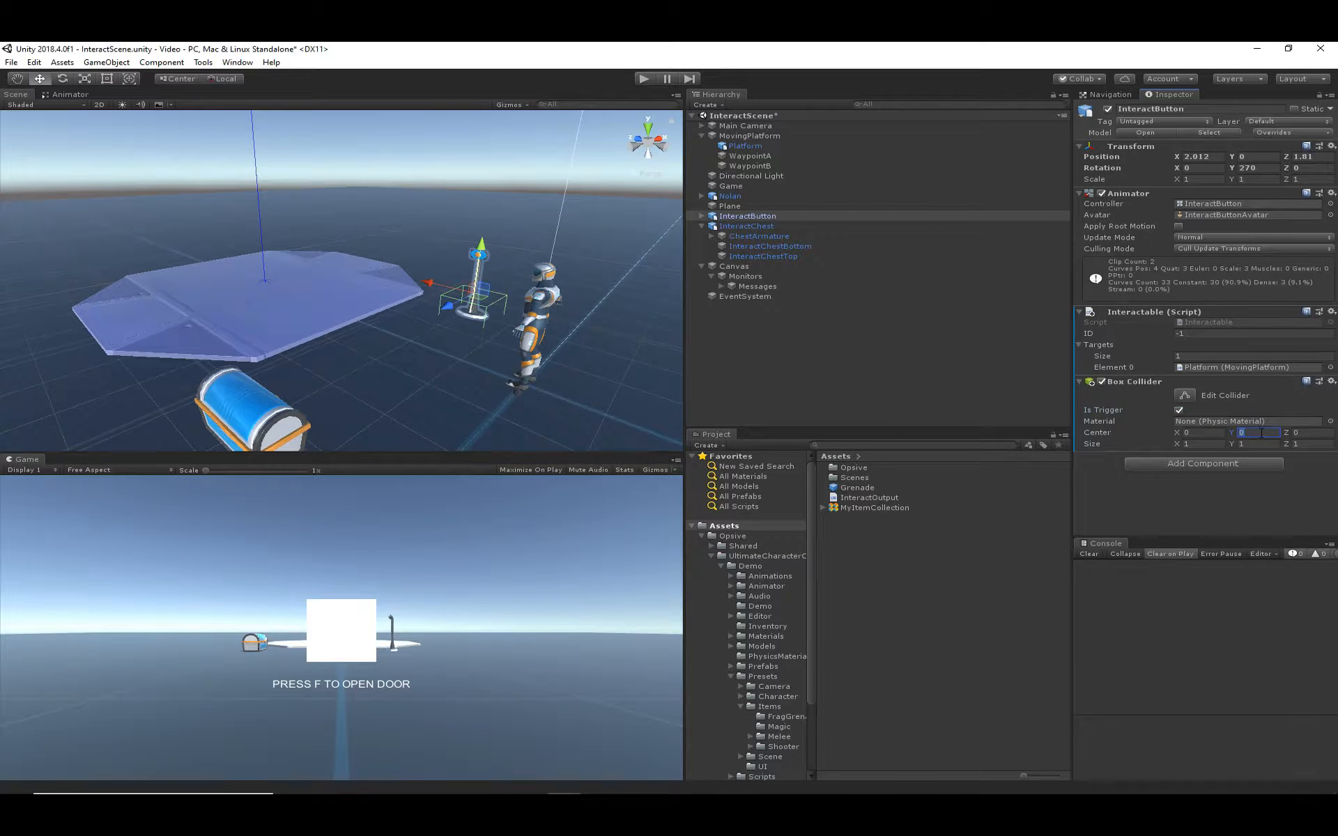
type("1")
key("Tab")
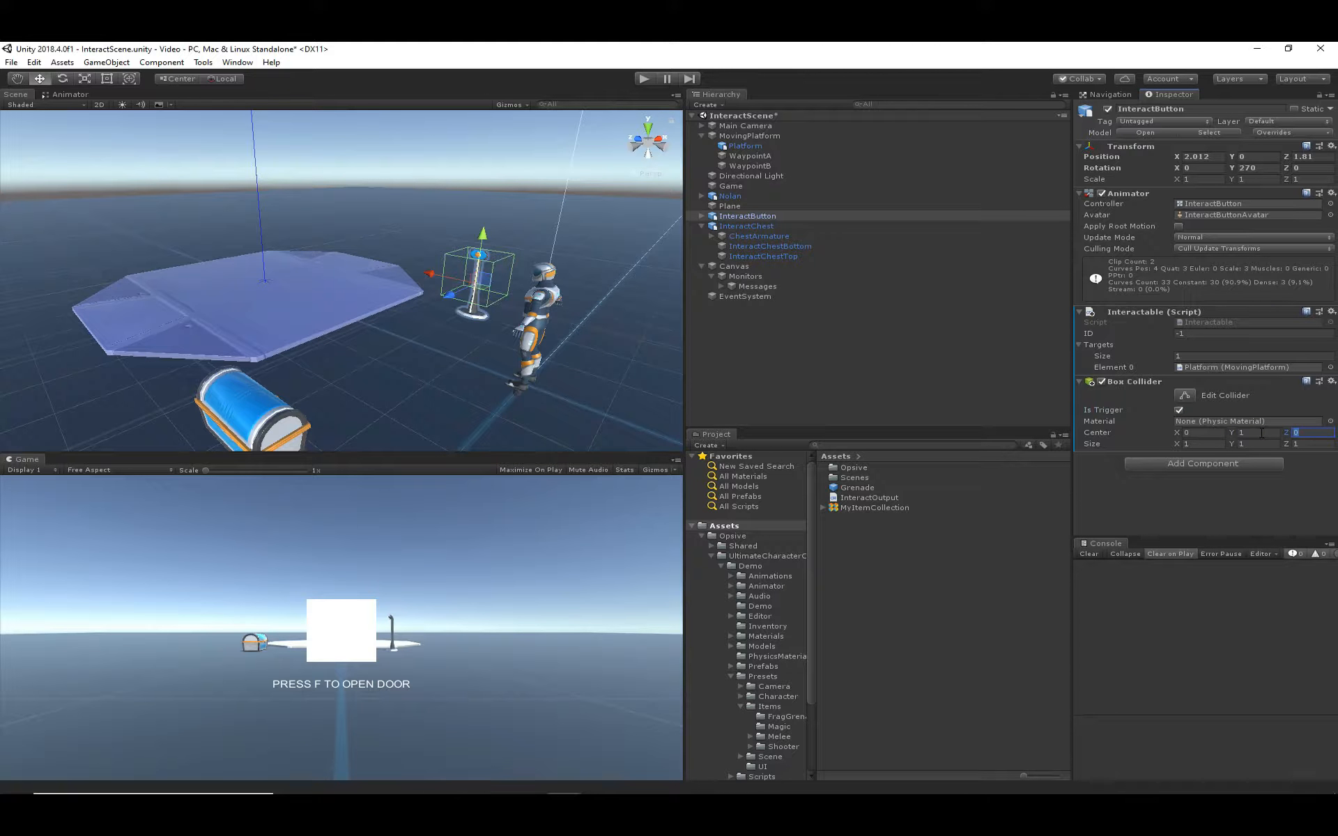
type("1.2")
key("Tab")
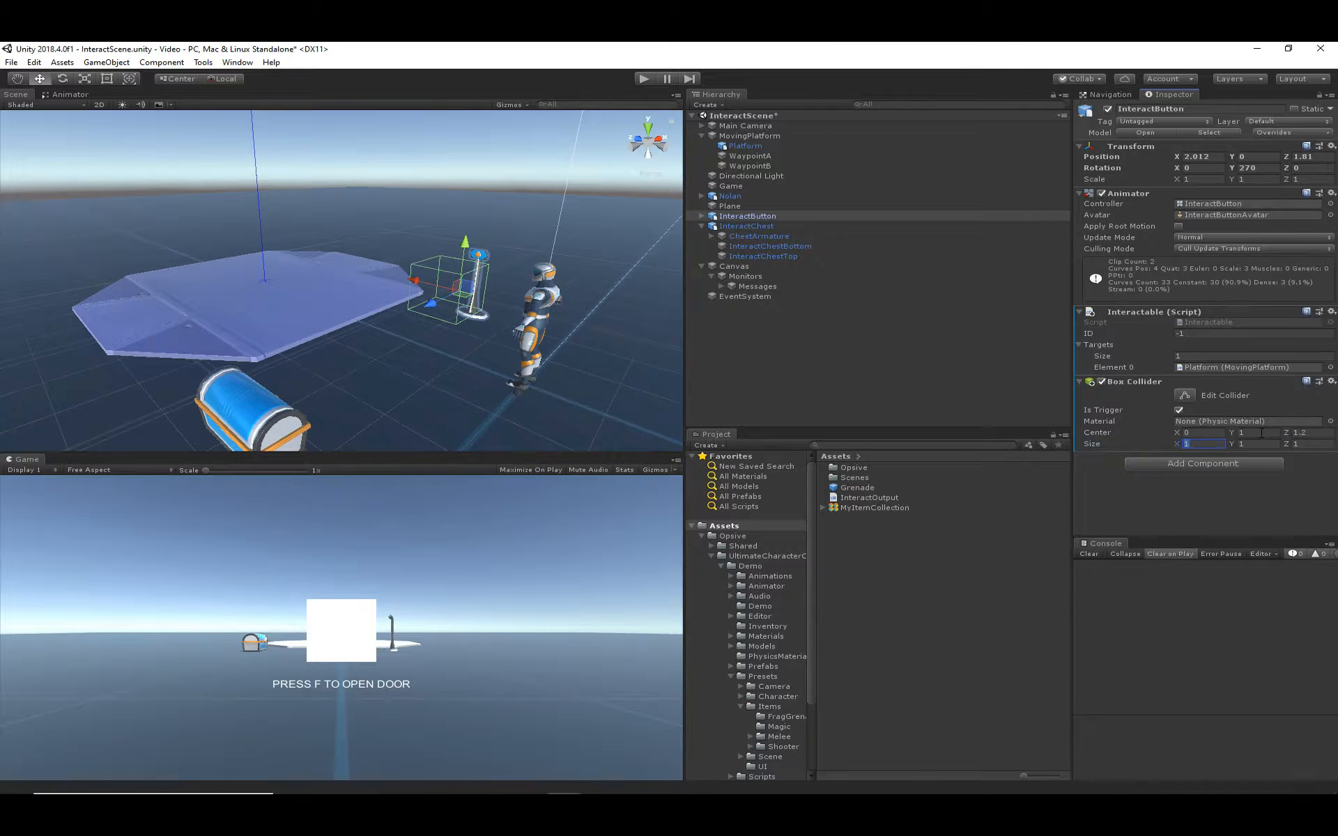
type(".82")
key("Tab")
type("2")
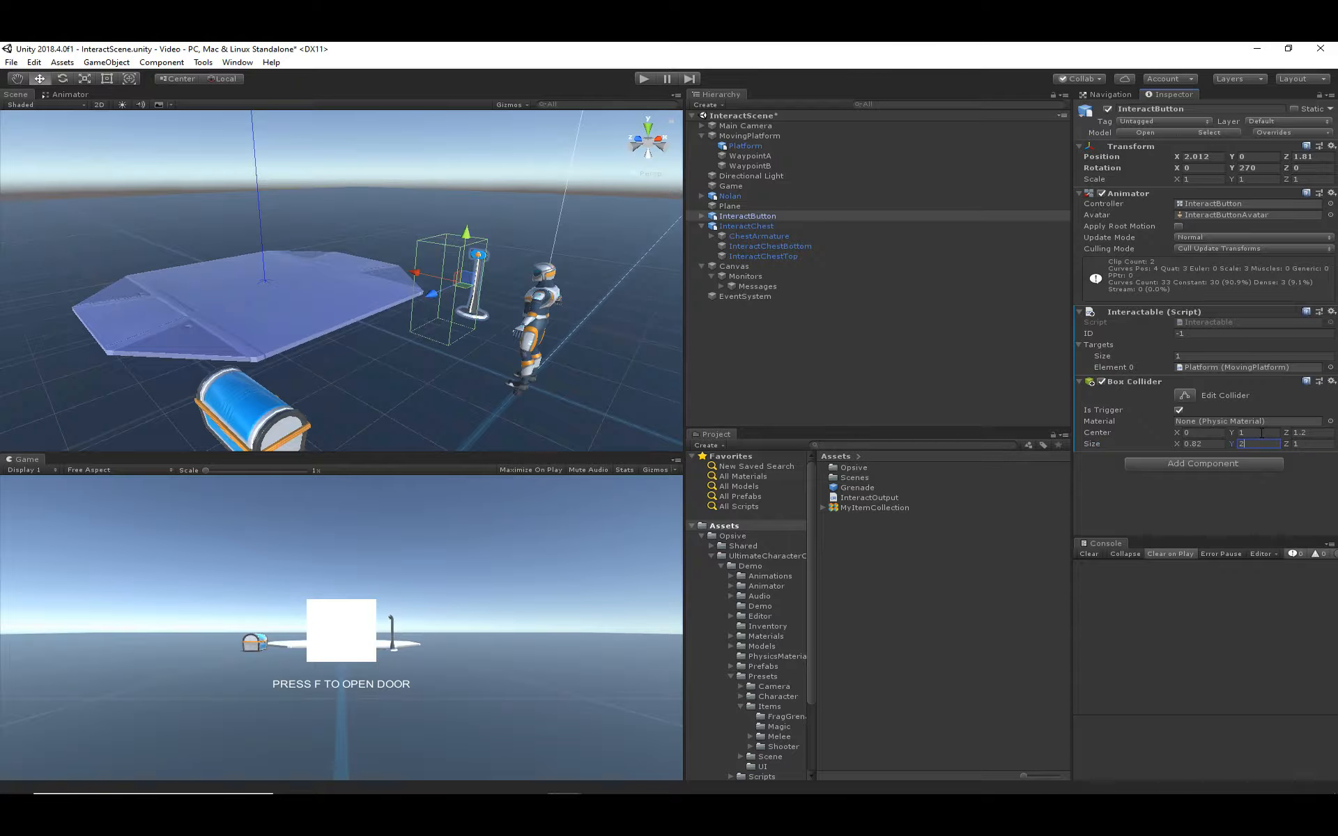
key("Tab")
type("2")
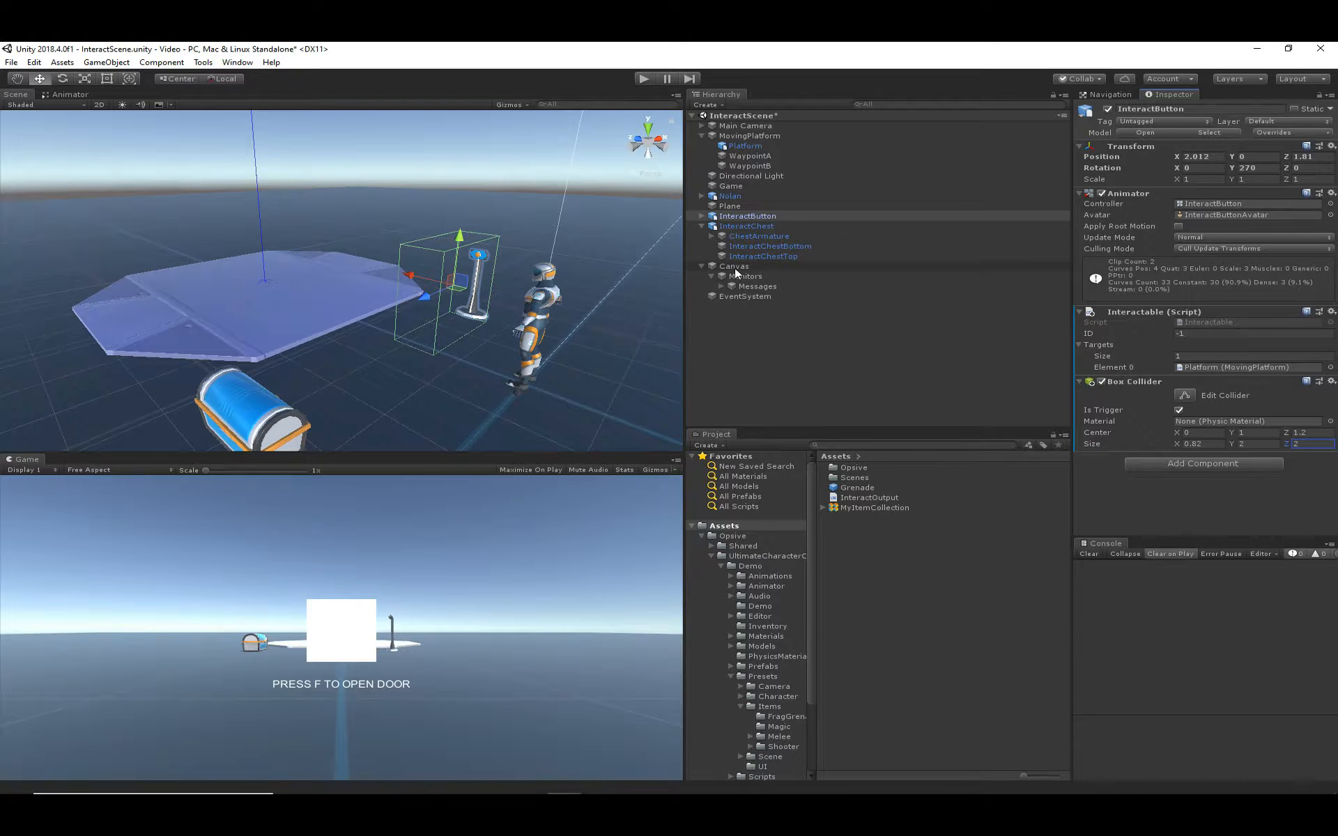
- Set the Object Detection of Nolan's Interact ability to Trigger only, removing Charactercast
left_click(730, 196)
scroll(1186, 491, "down", 15)
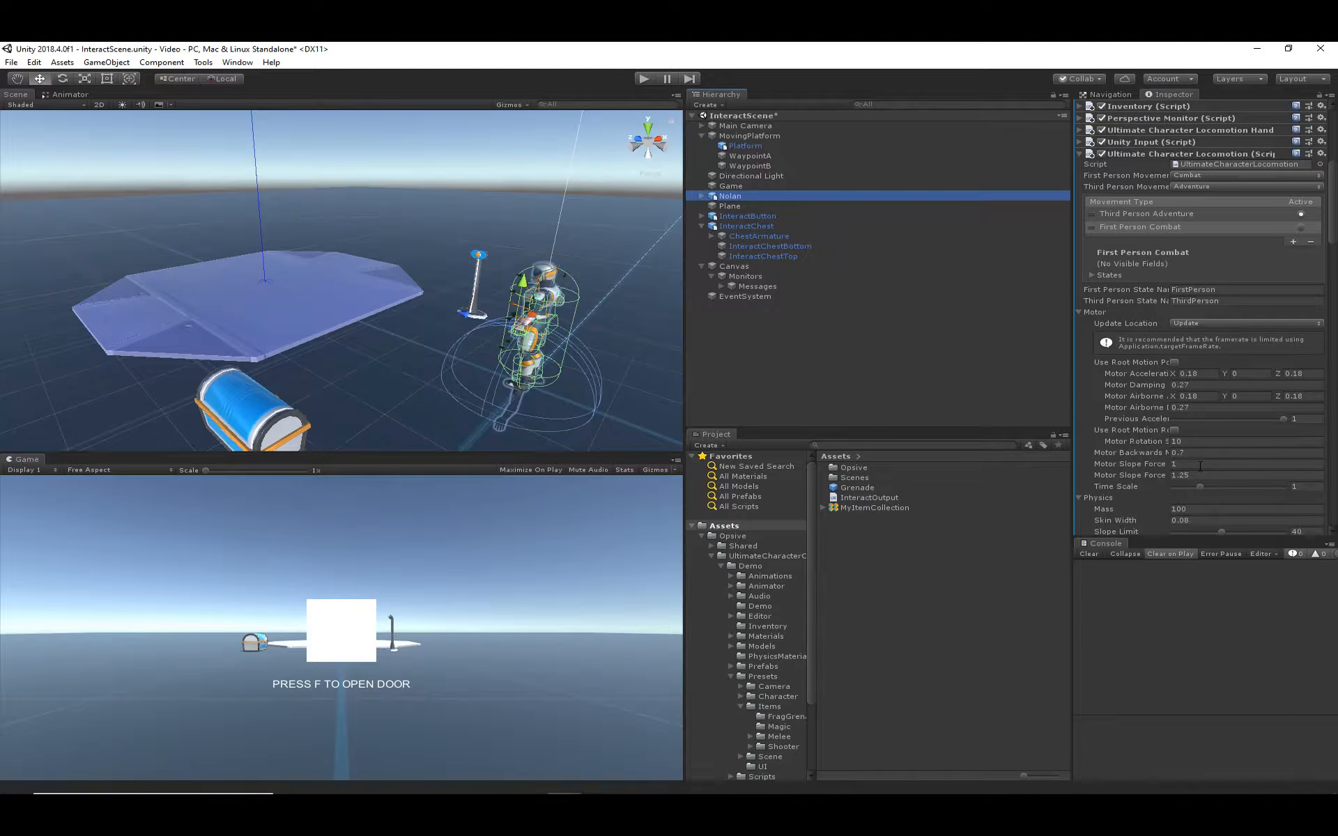
scroll(1199, 465, "down", 10)
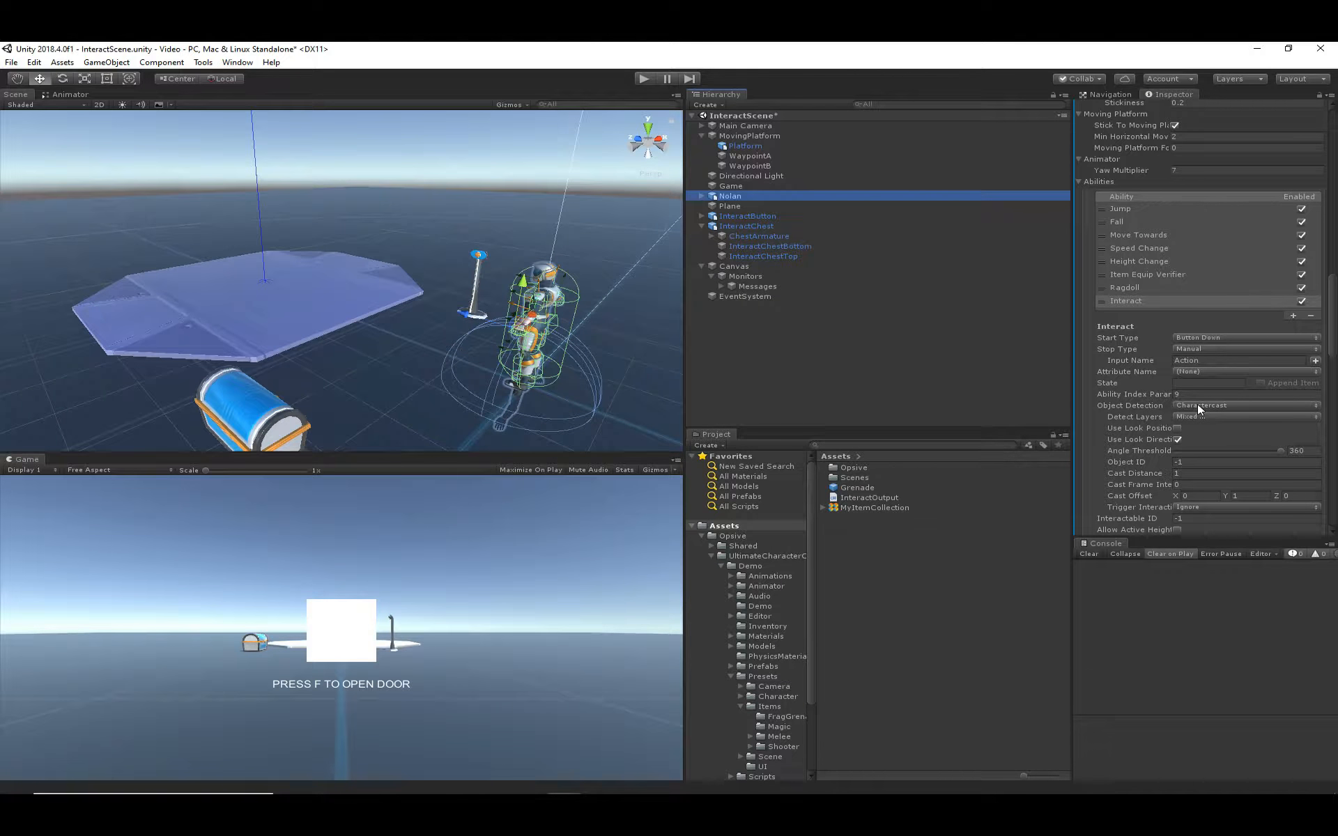
left_click(1198, 406)
left_click(1212, 446)
left_click(1191, 407)
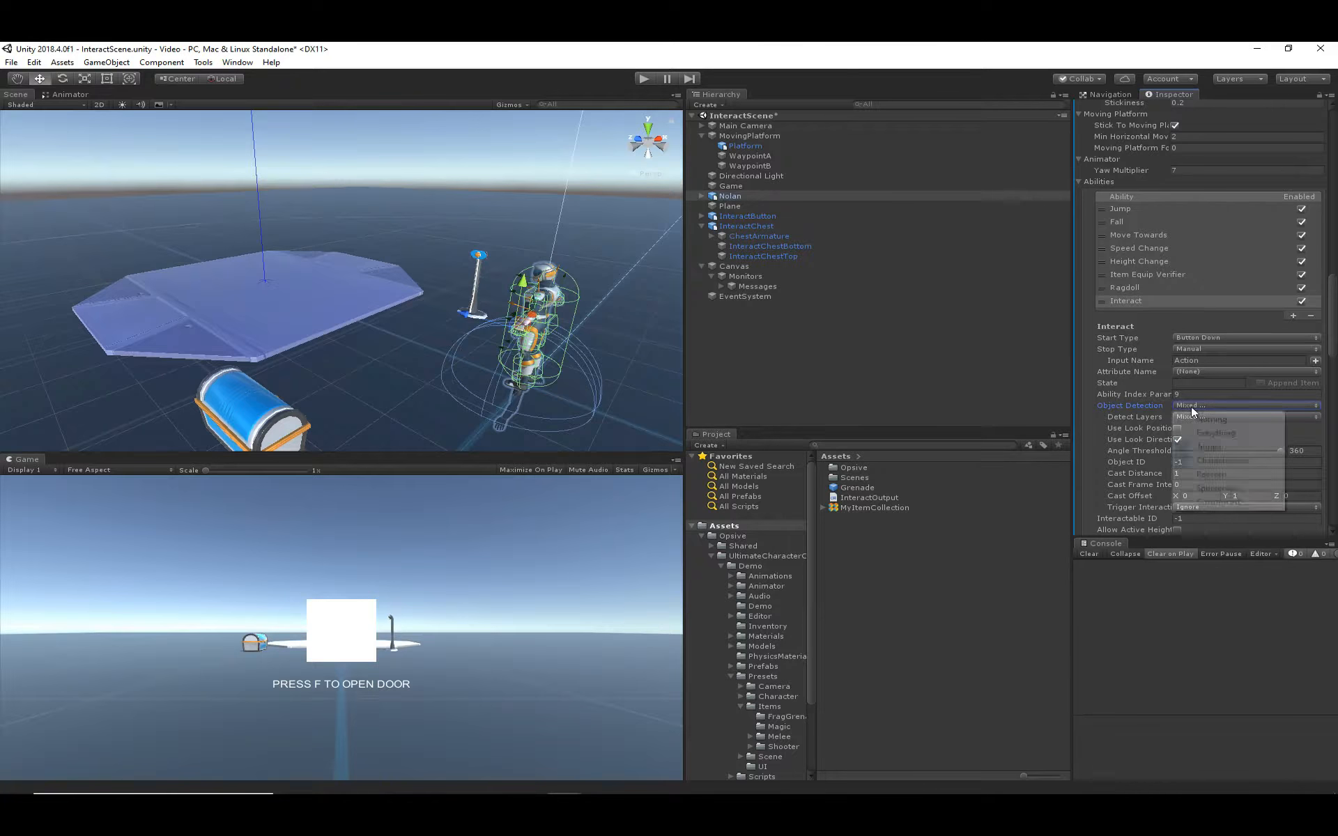
left_click(1213, 474)
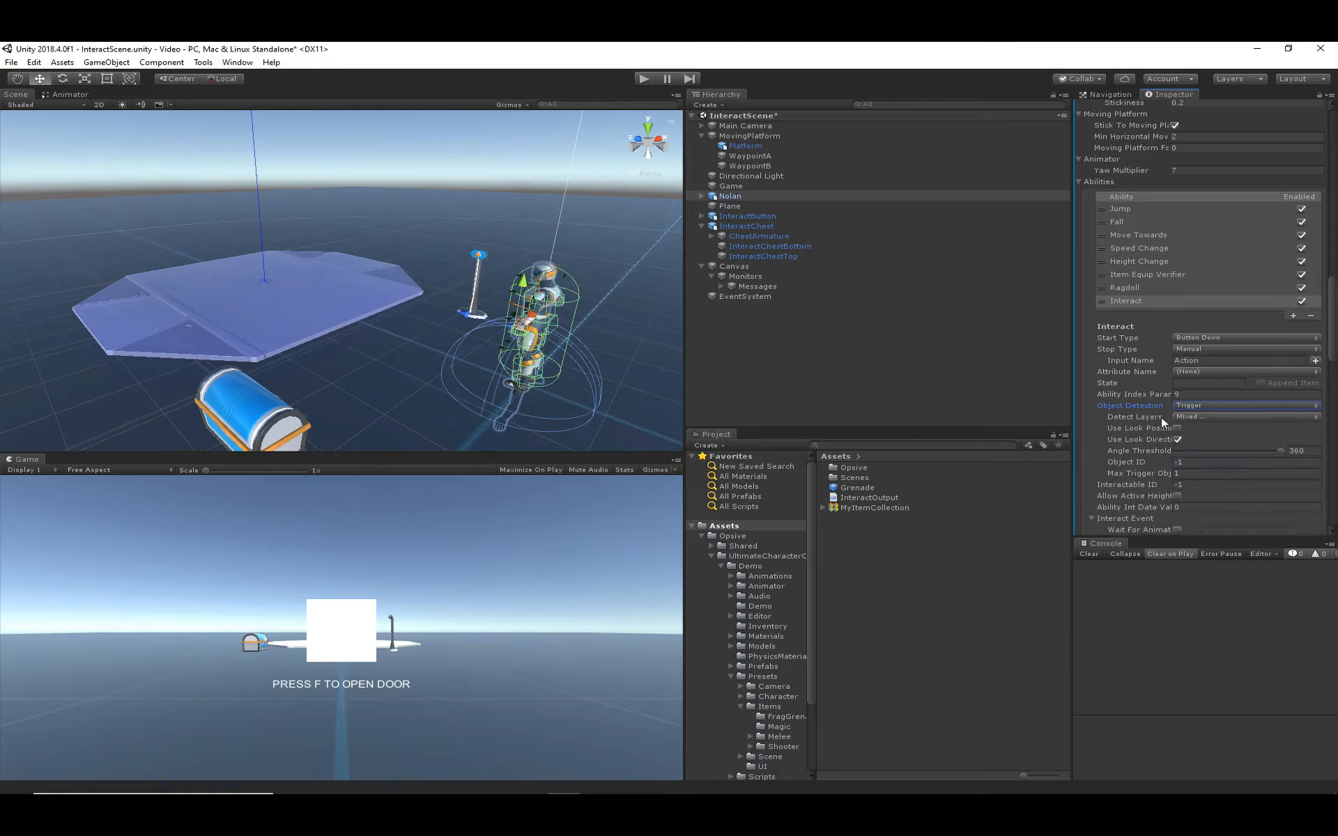
- Play-test the scene by walking the character to the button stand and interacting with it to start the platform
left_click(880, 386)
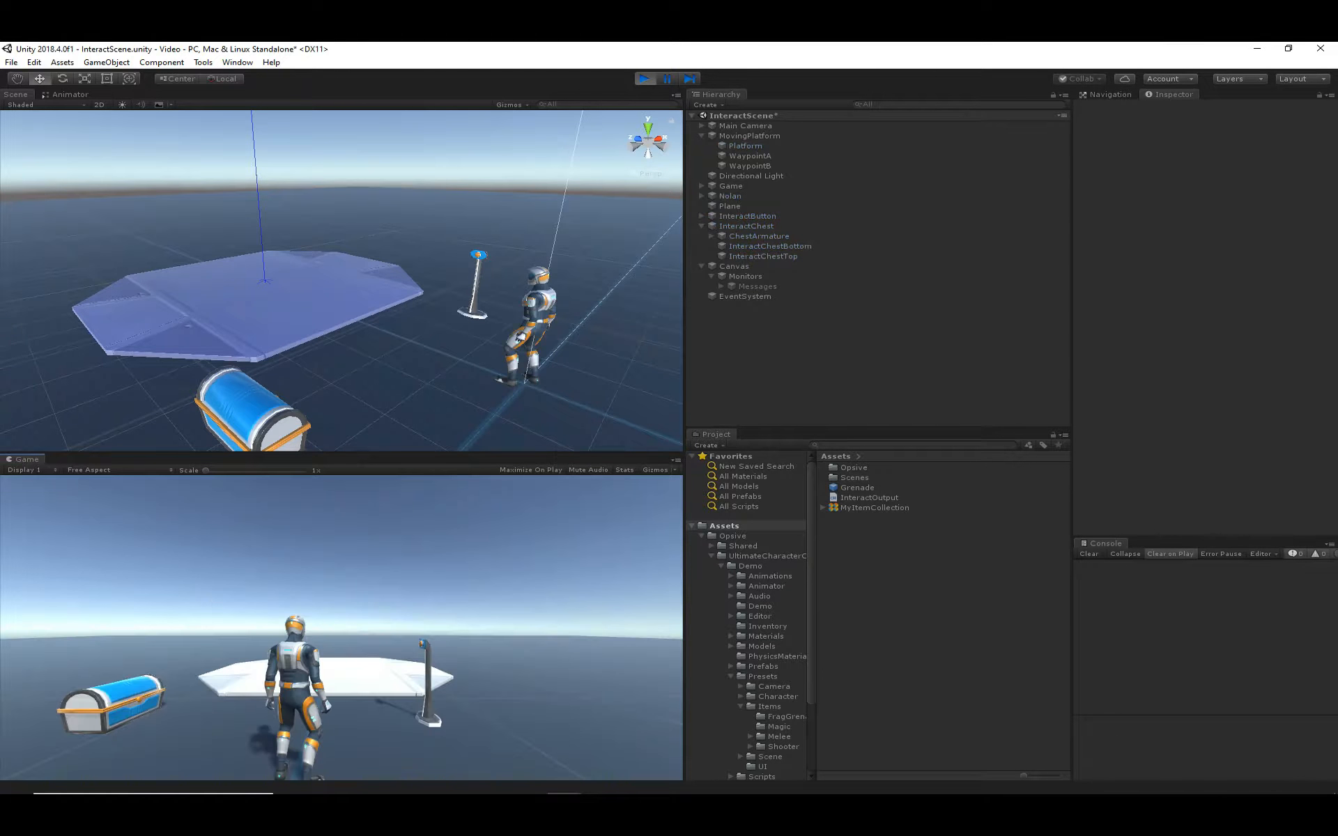
key("w")
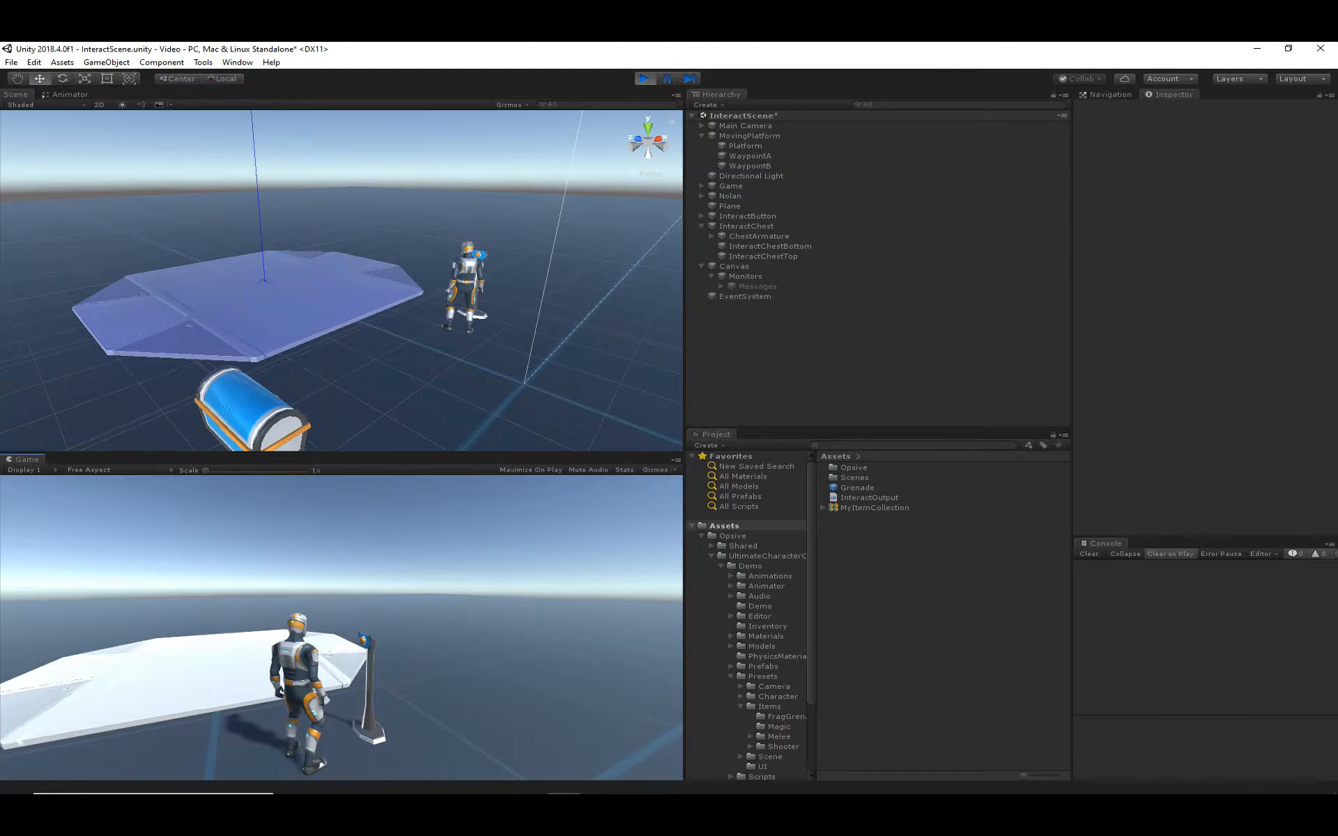
key("f")
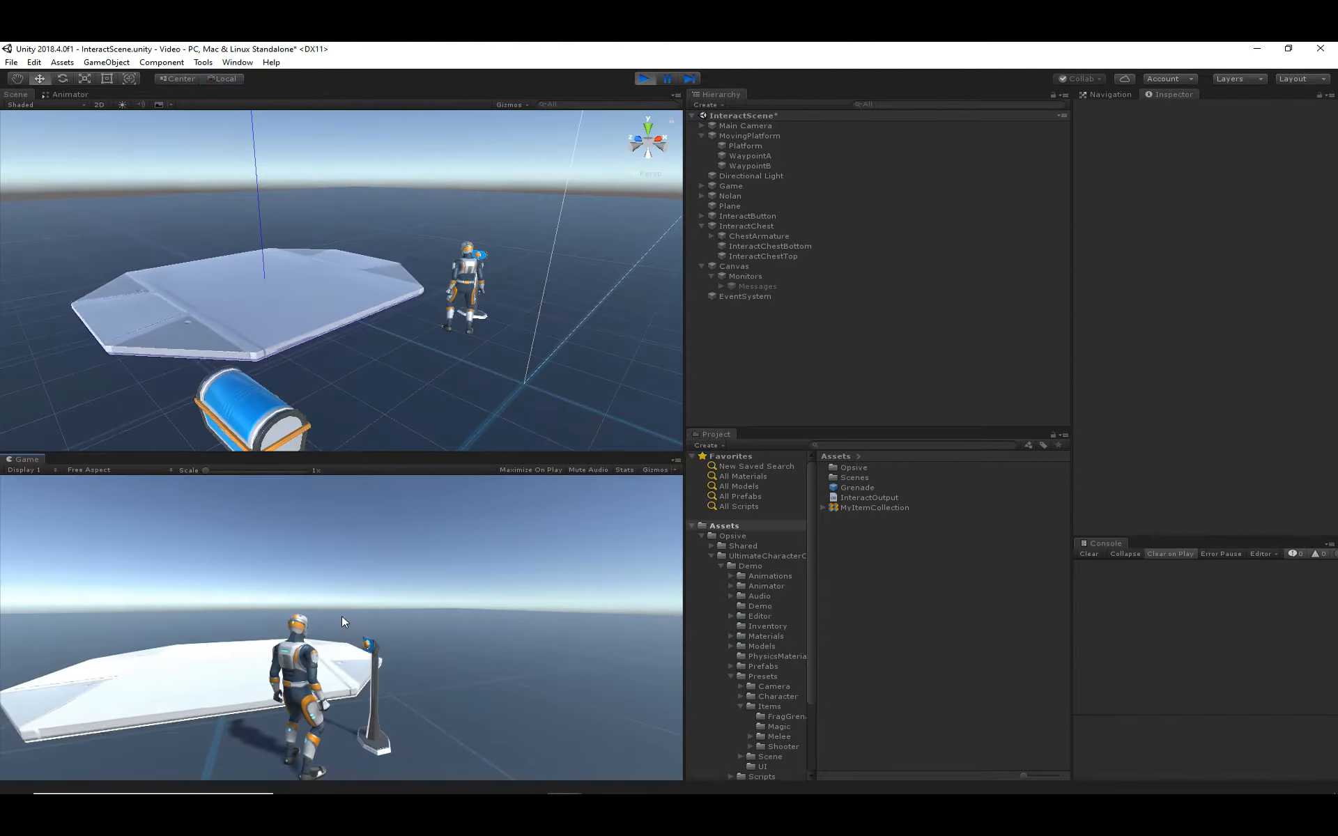
- Stop the play test, add an Animated Interactable component to InteractButton and set its Trigger Parameter to Press
left_click(642, 81)
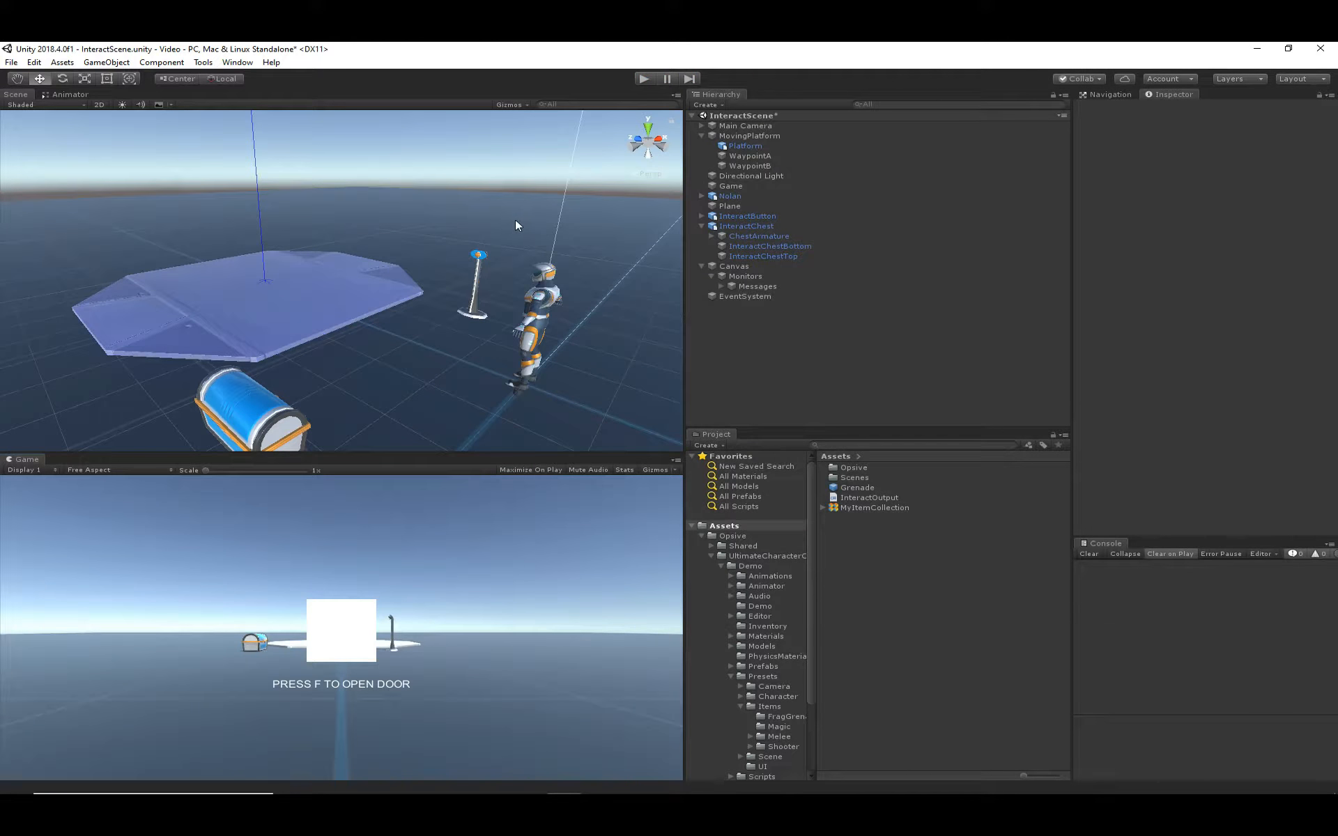
left_click(482, 252)
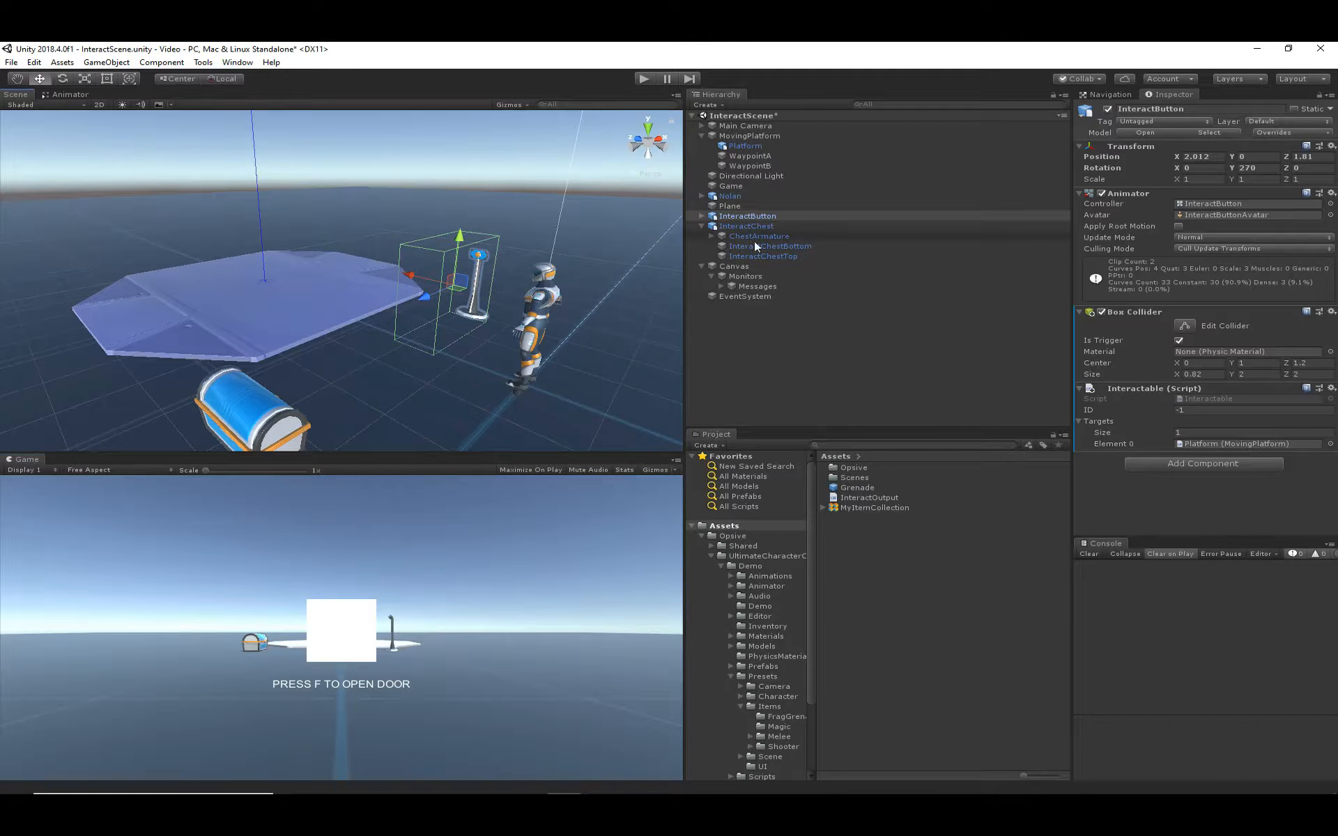
left_click(1199, 466)
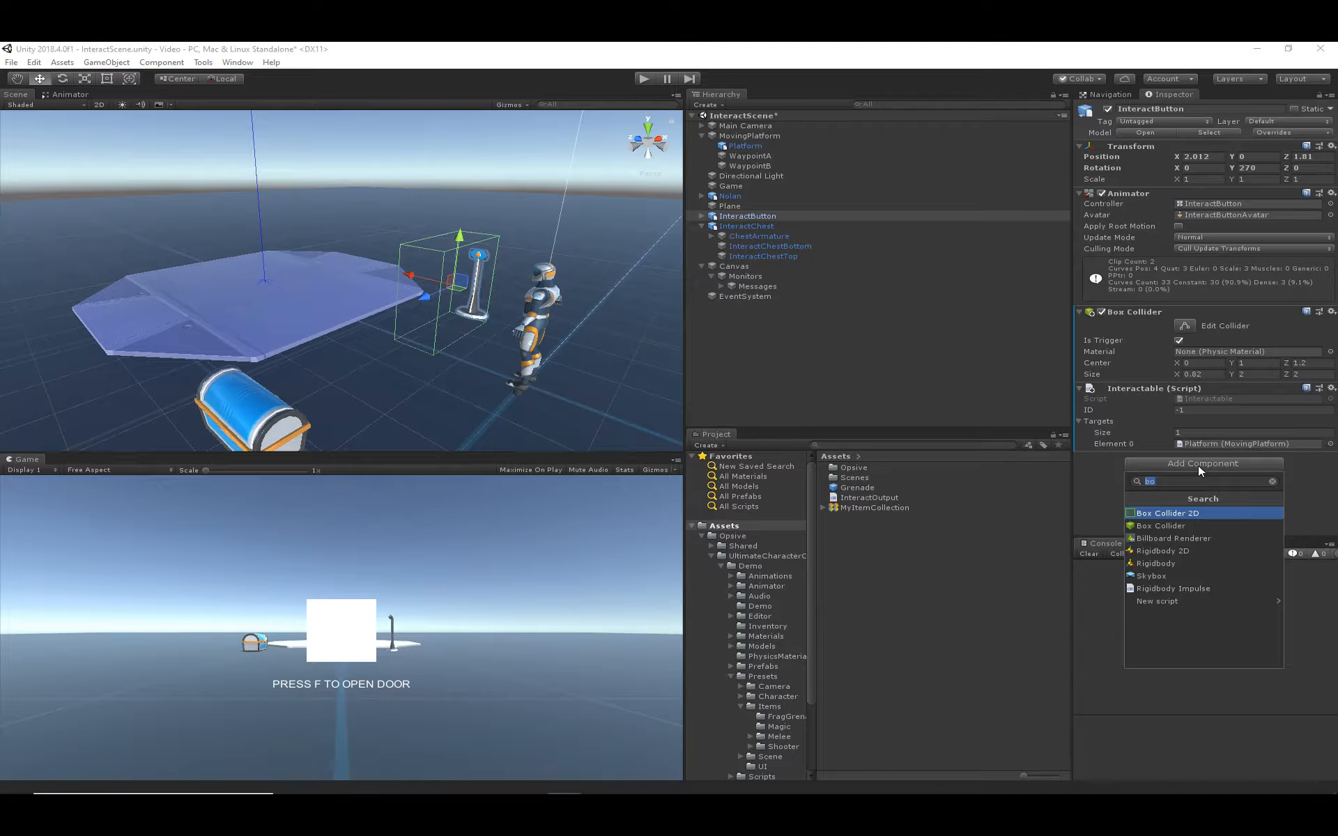
type("anim")
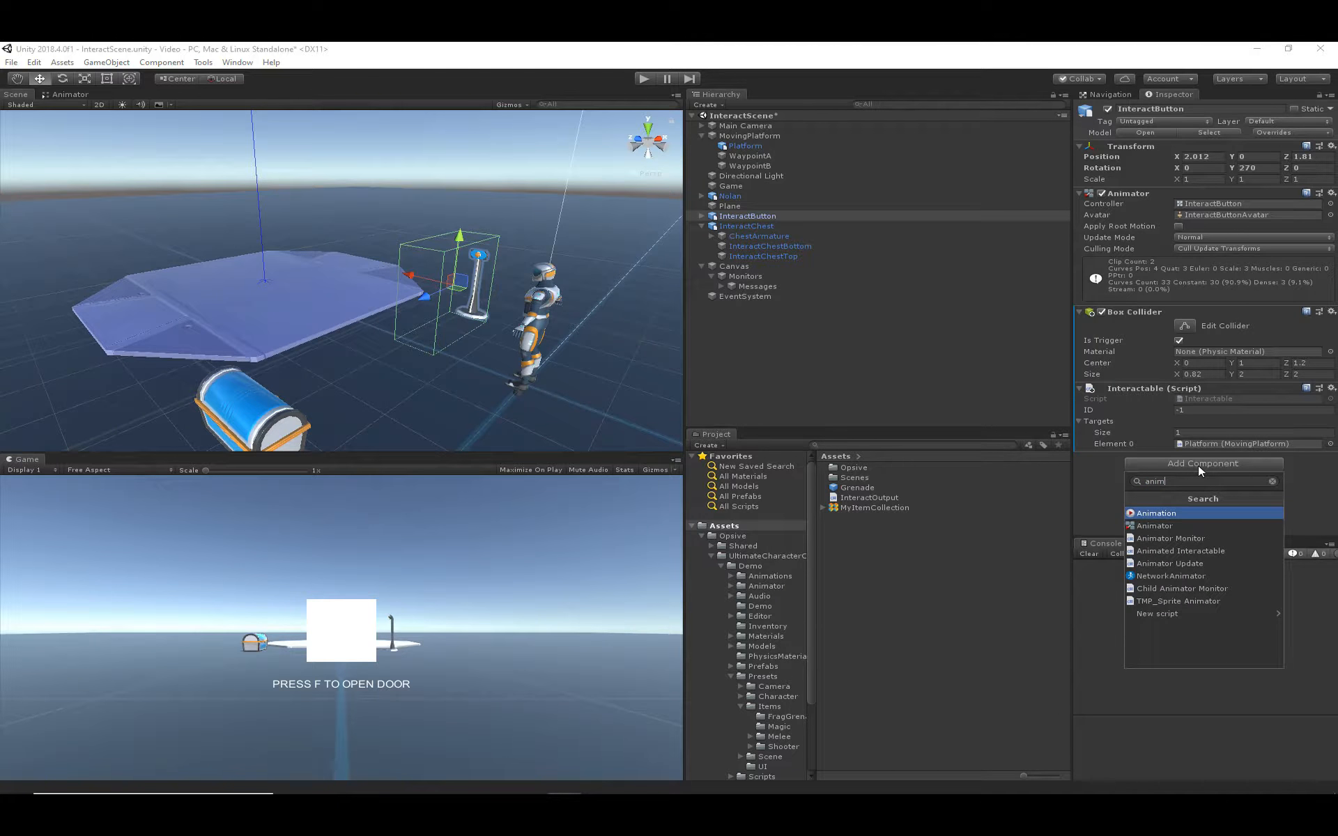
left_click(1198, 550)
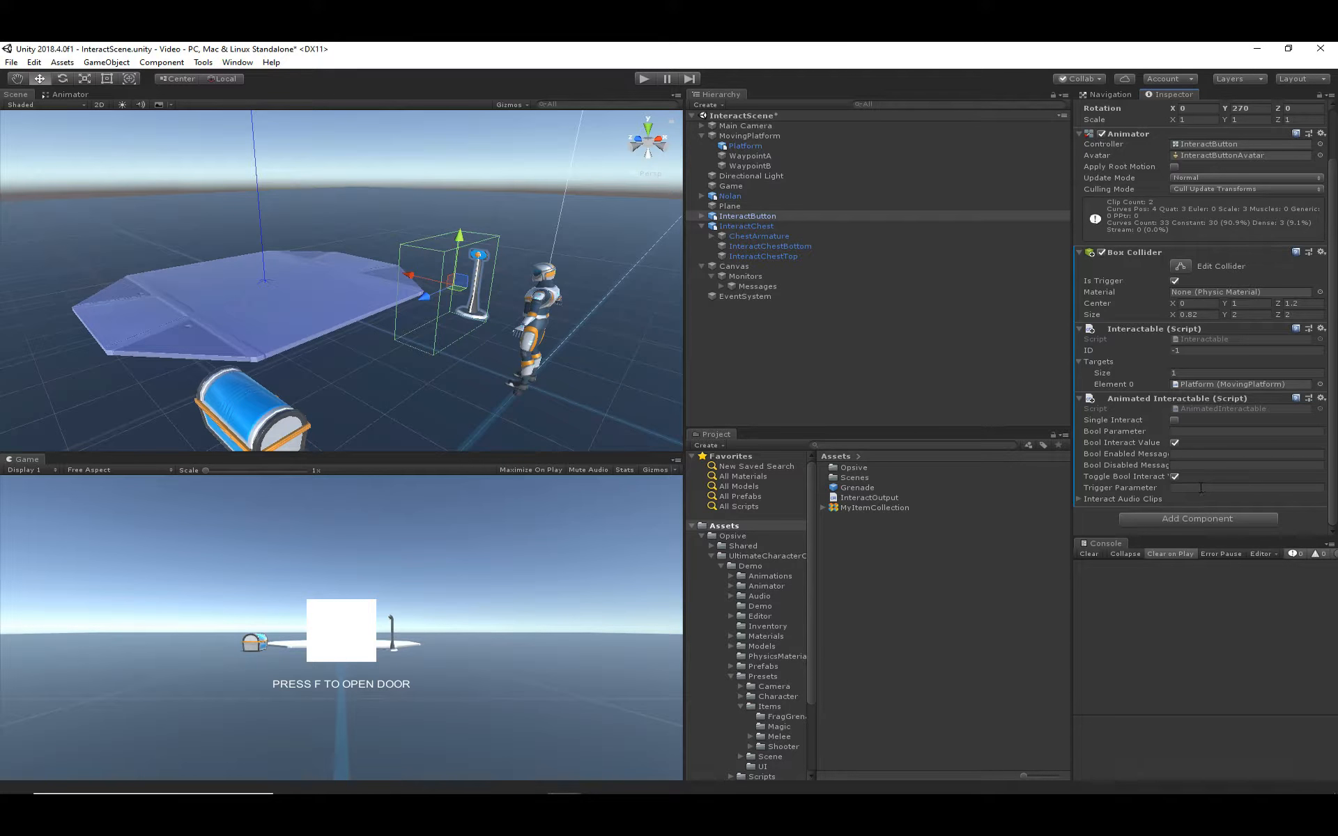
left_click(1200, 488)
type("Press")
- Increase the Interactable's Targets size to 2 and assign InteractButton's Animated Interactable component as Element 1
left_click(1206, 374)
type("2")
key("Return")
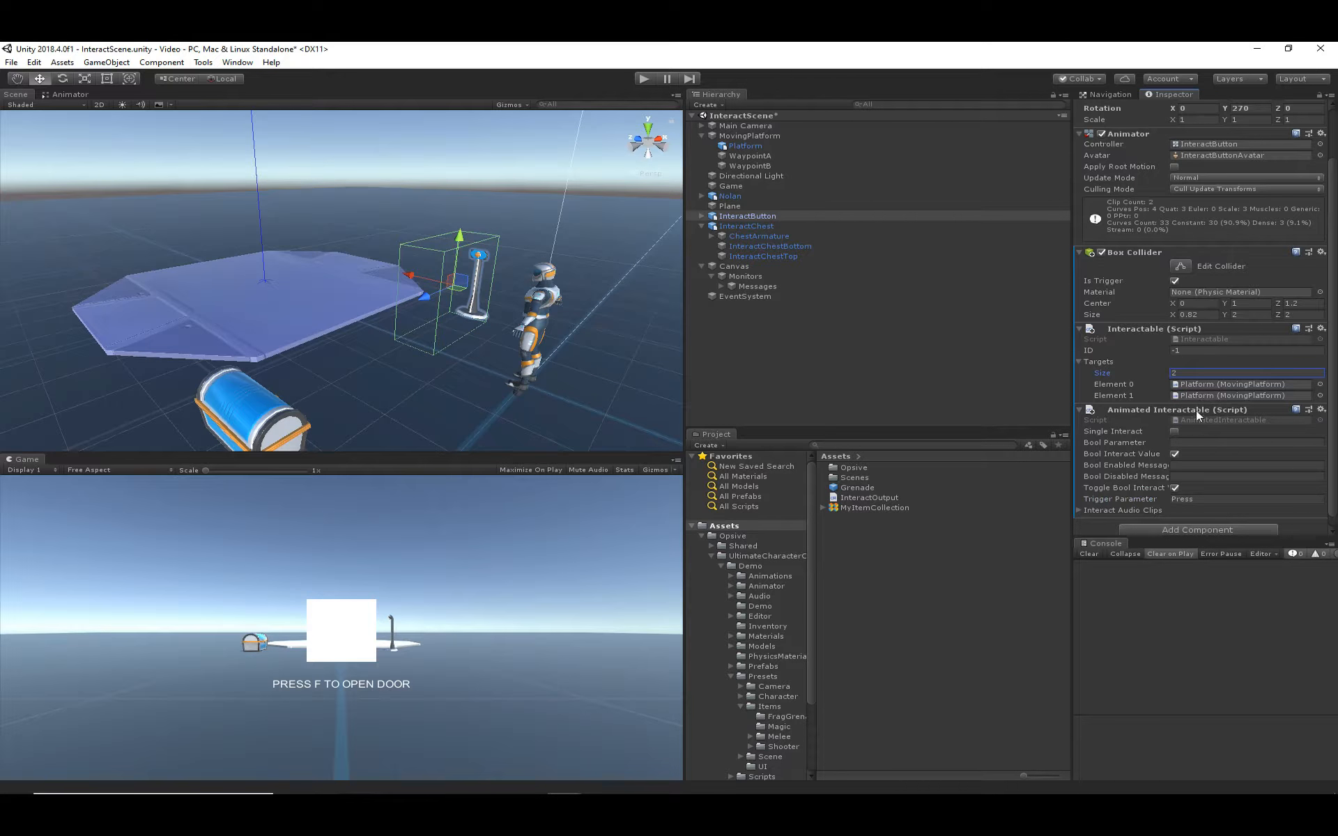
left_click_drag(1210, 411, 1242, 397)
mouse_move(1152, 352)
left_click(1115, 382)
left_click(1108, 396)
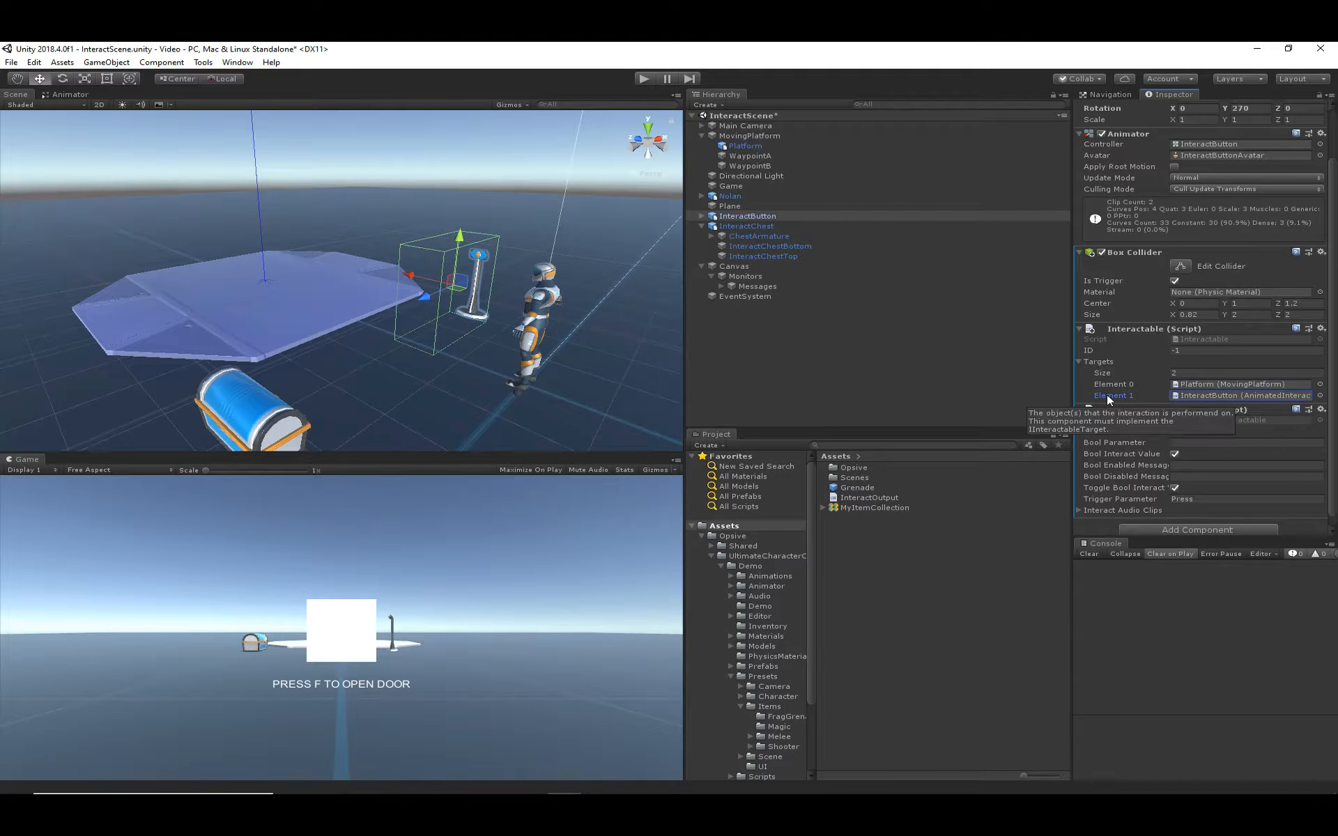
- Play-test the animated button by walking the character to the stand and interacting with it, and stop the test
left_click(841, 351)
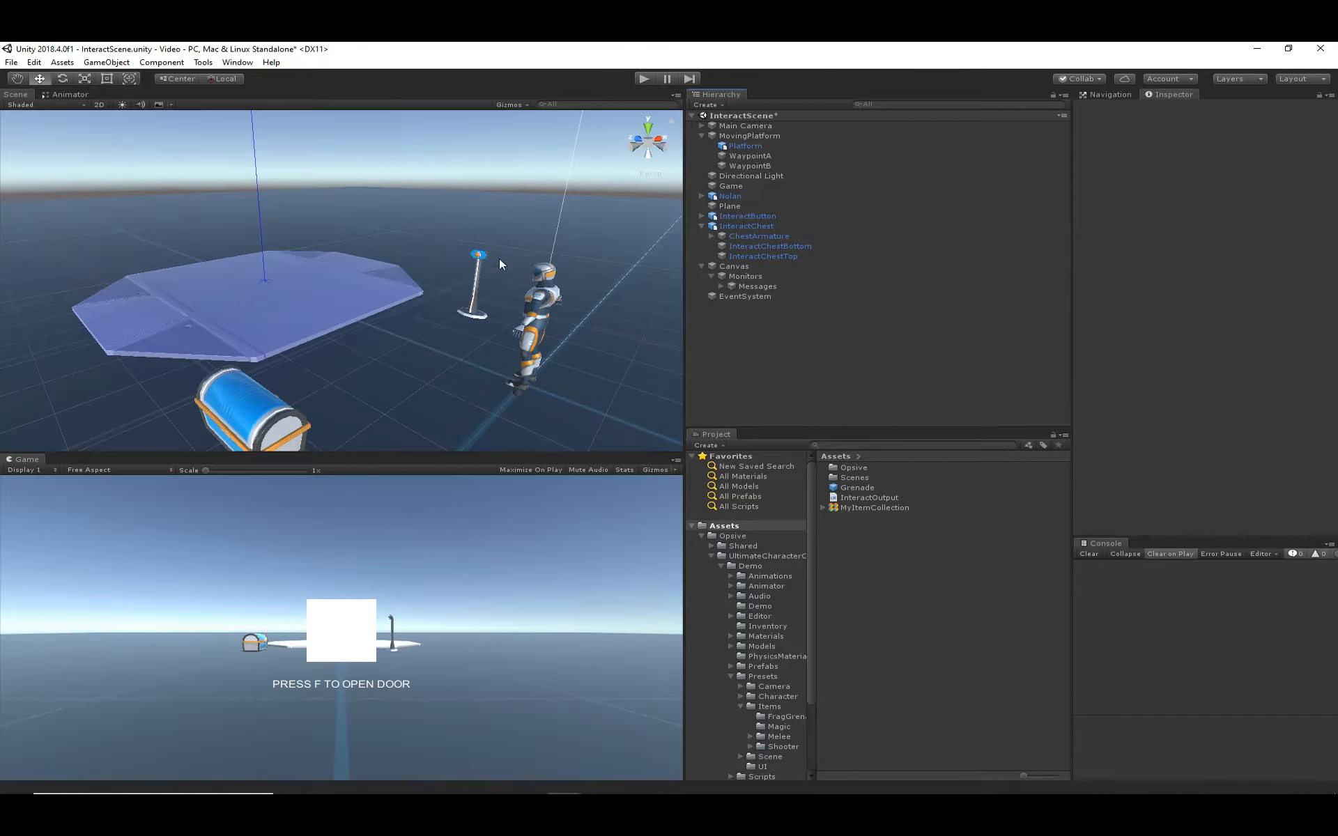
left_click(648, 79)
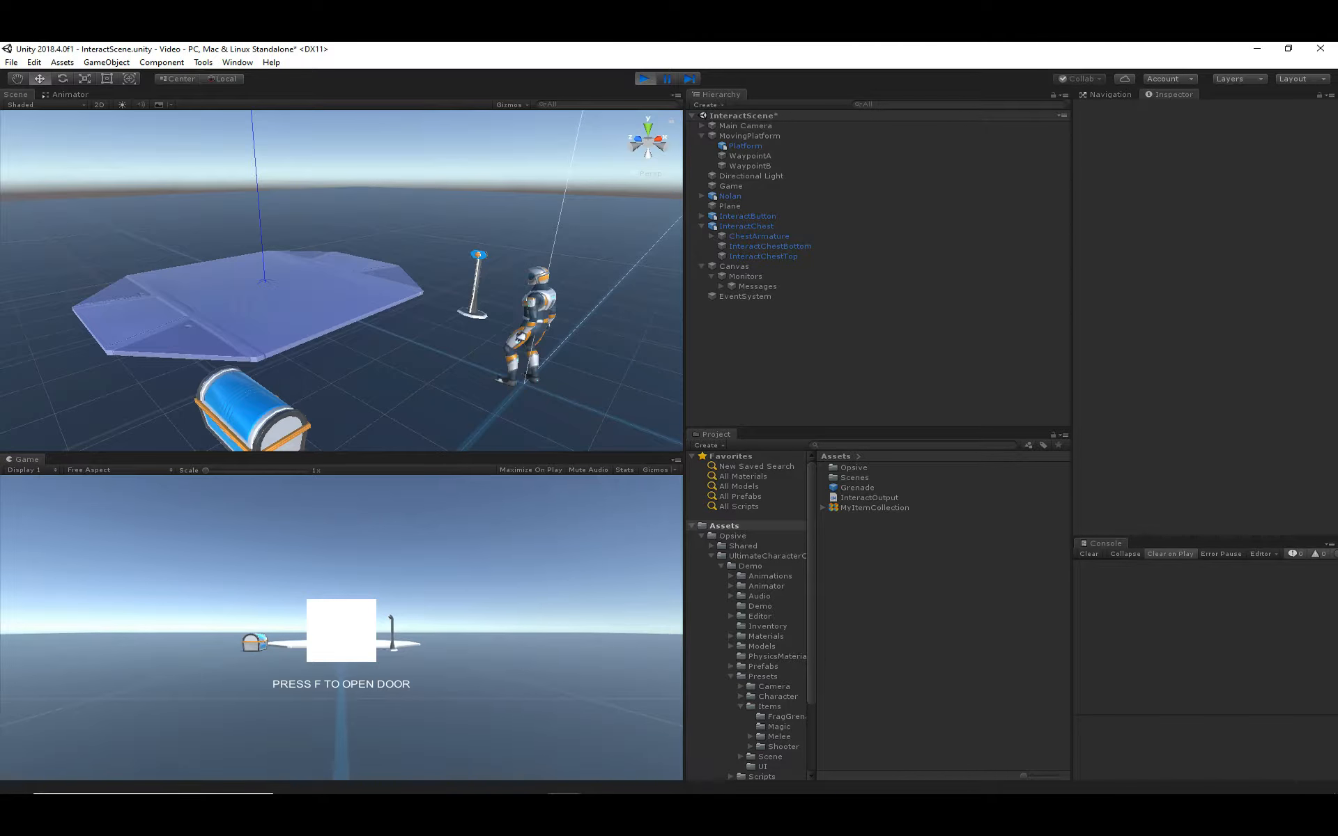
key("w")
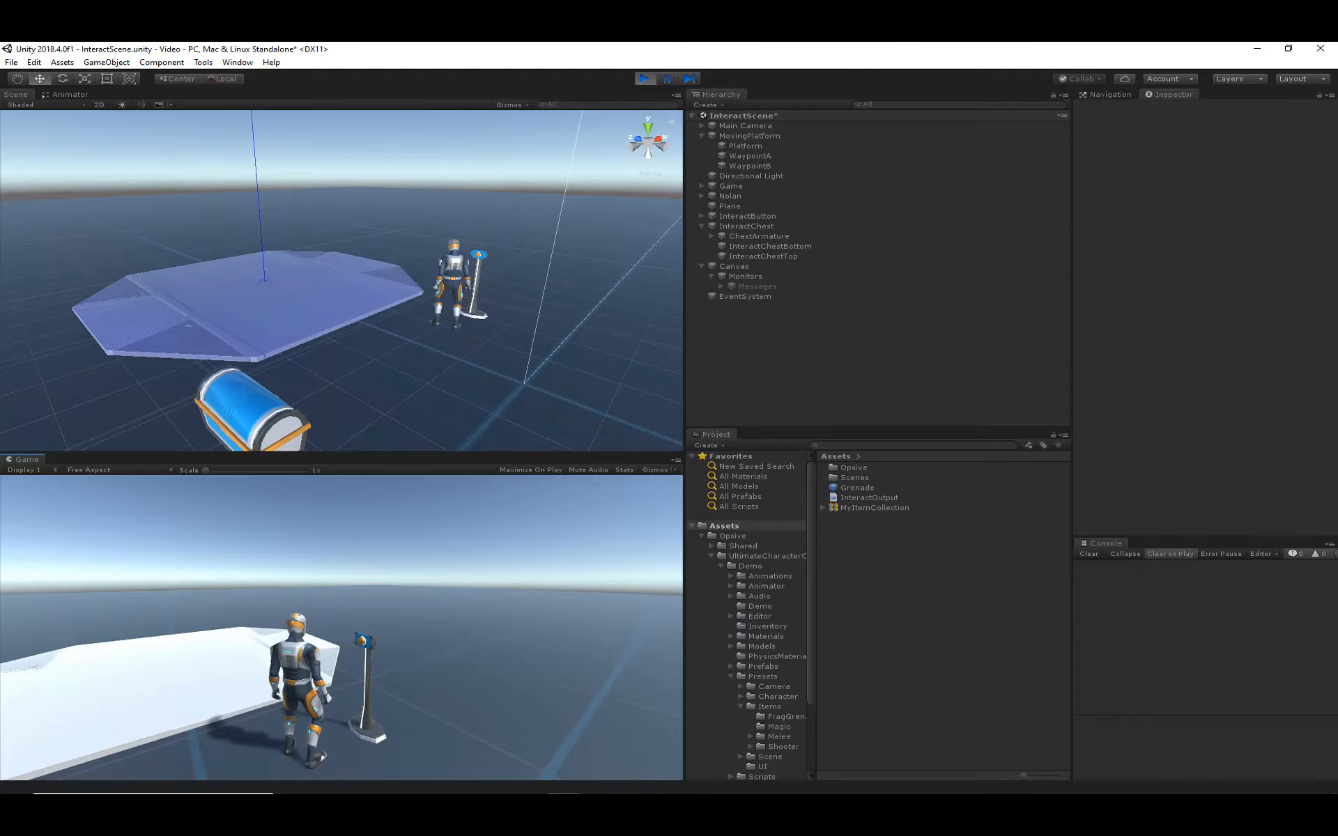
key("f")
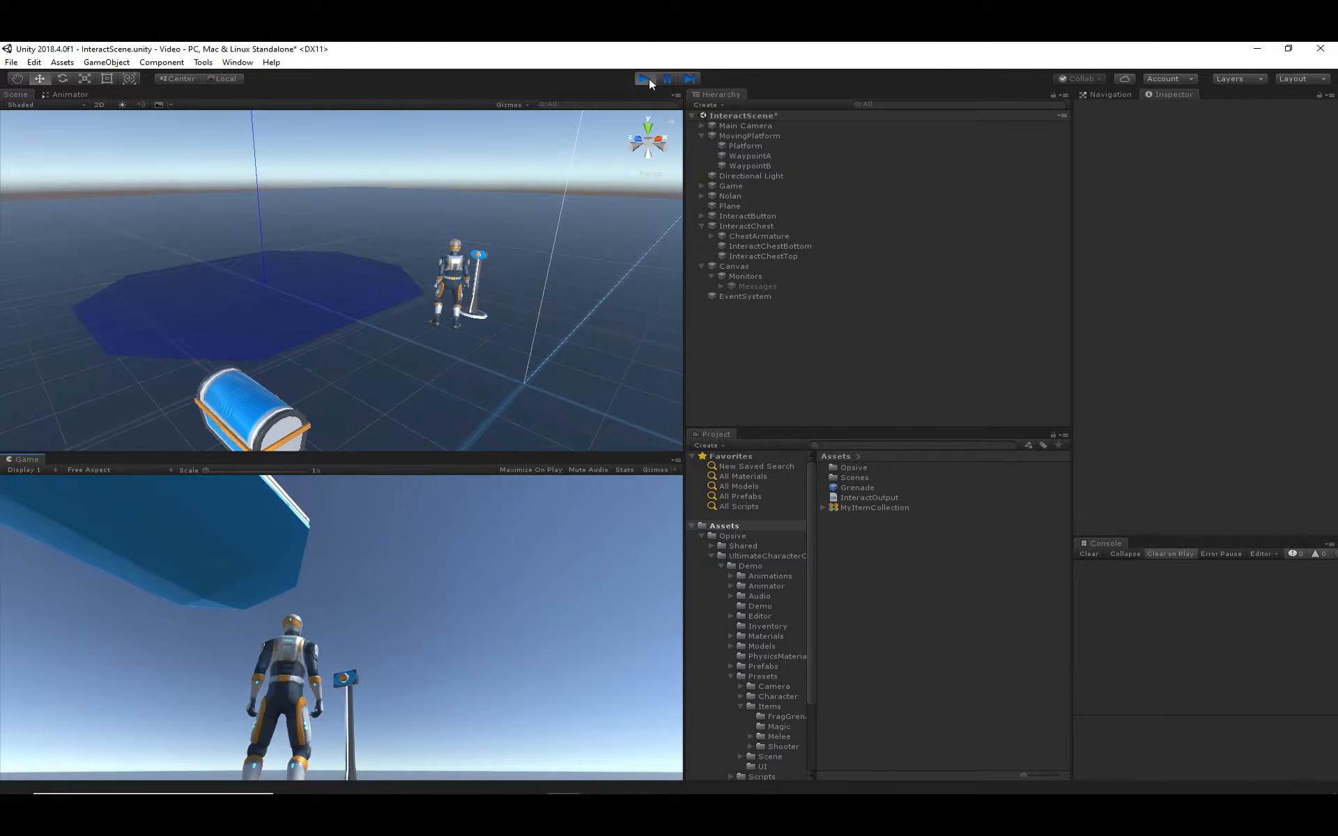
left_click(649, 78)
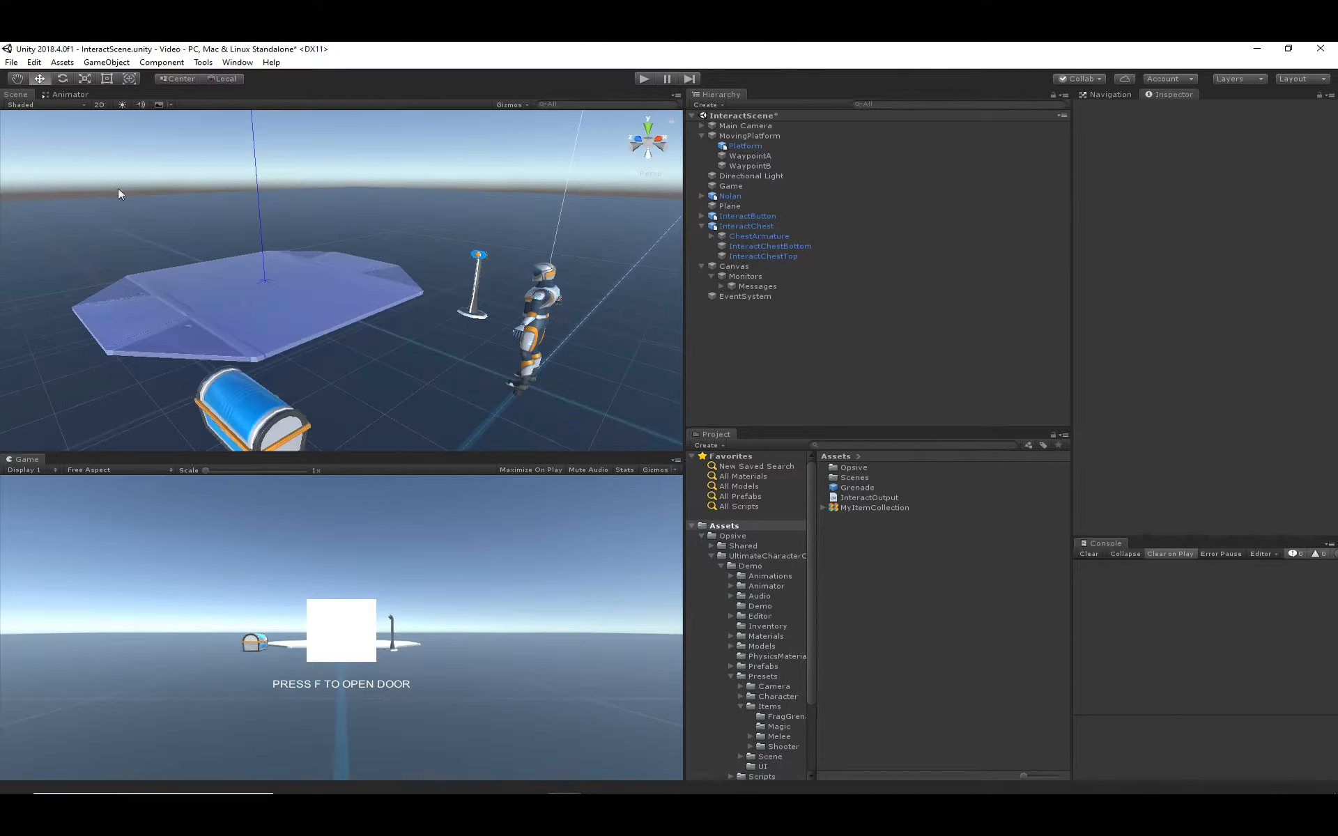
- Examine Nolan's Interact ability settings and the conditions on the Animator transitions into the Upperbody Layer's Interact states
left_click(743, 197)
scroll(1192, 453, "down", 10)
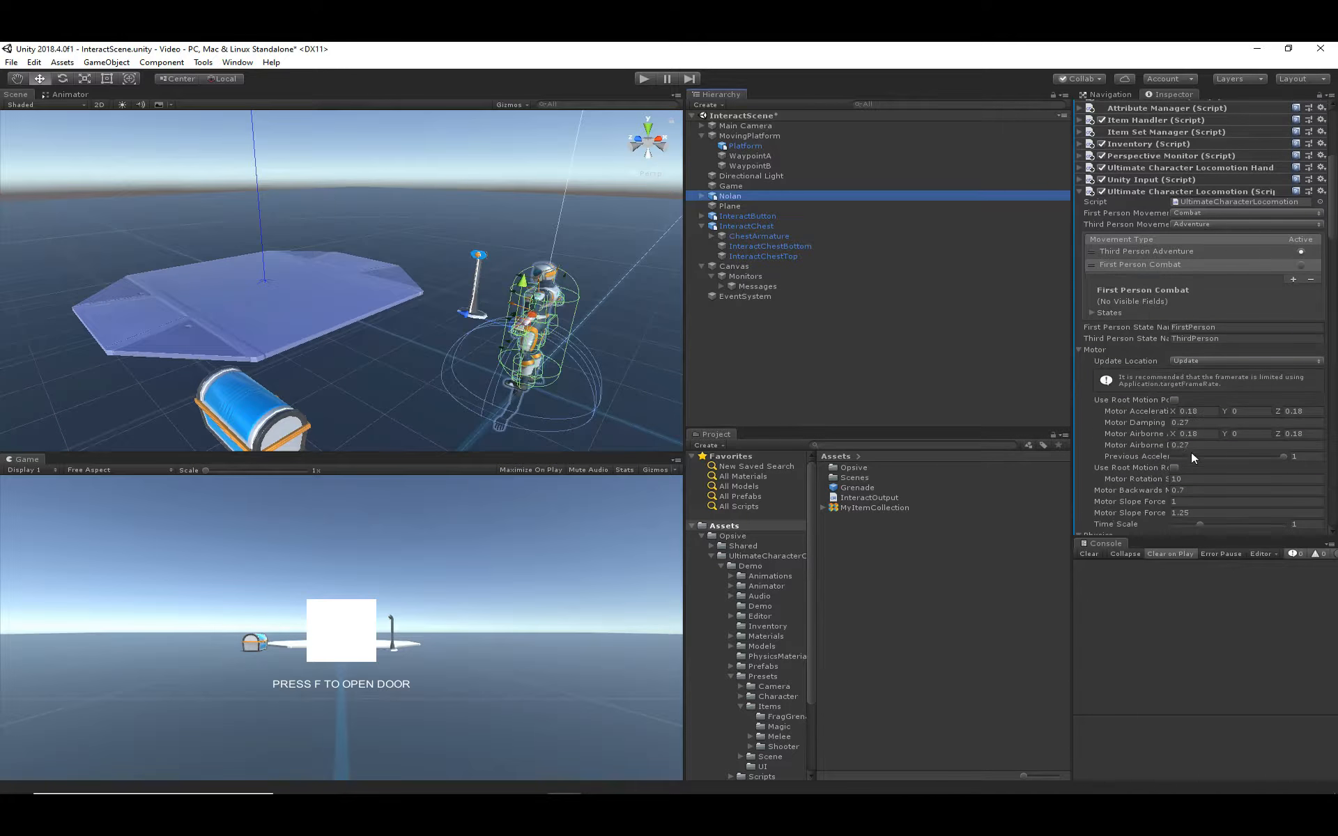
scroll(1191, 450, "down", 15)
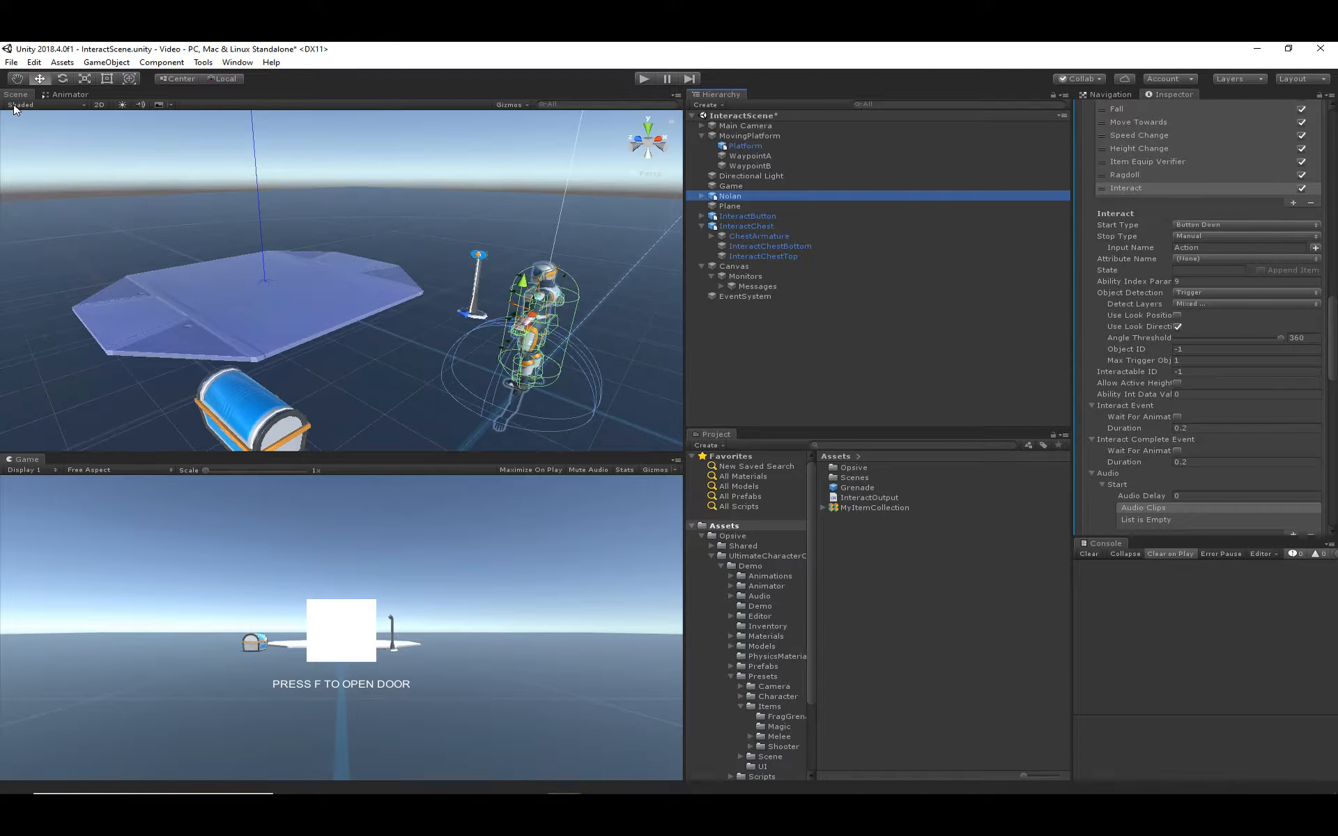
left_click(70, 94)
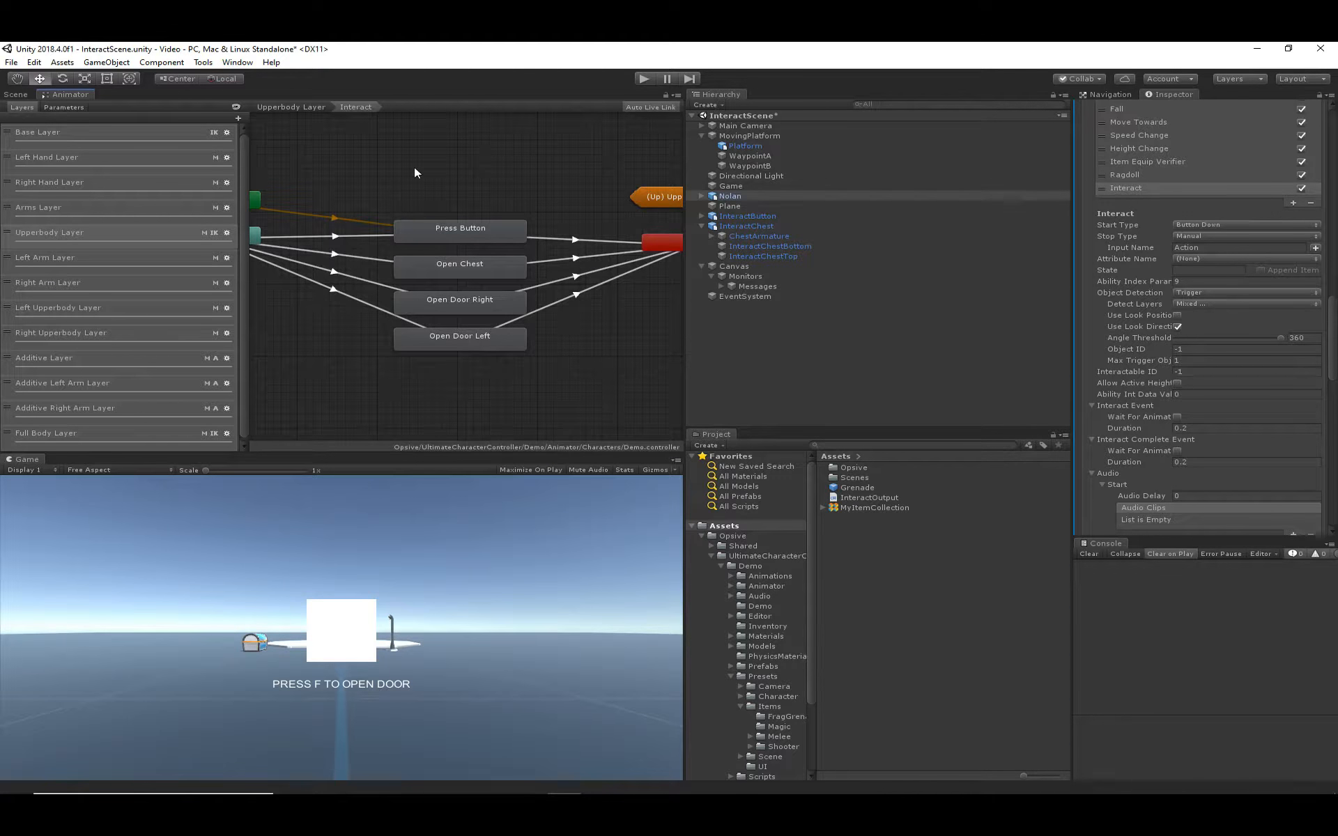
left_click(316, 106)
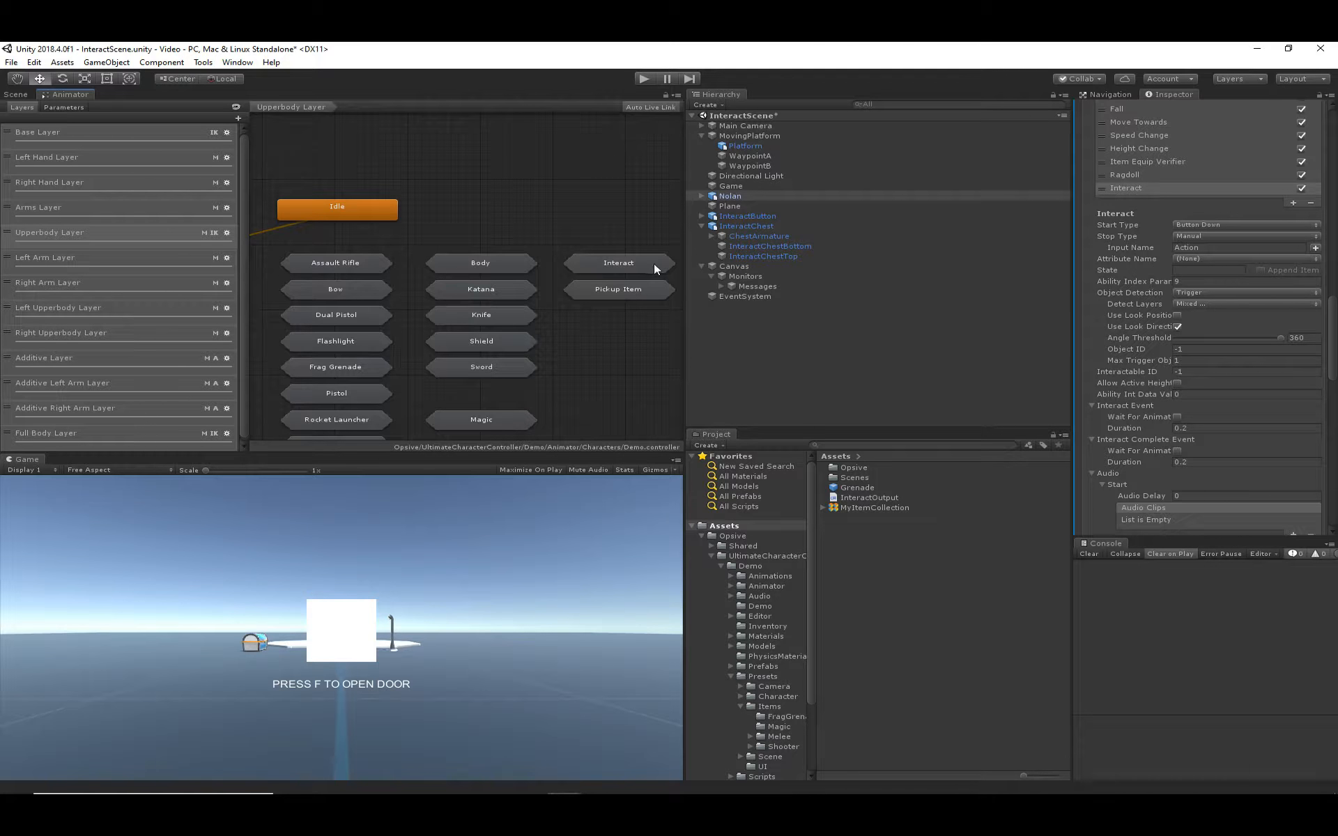
double_click(634, 263)
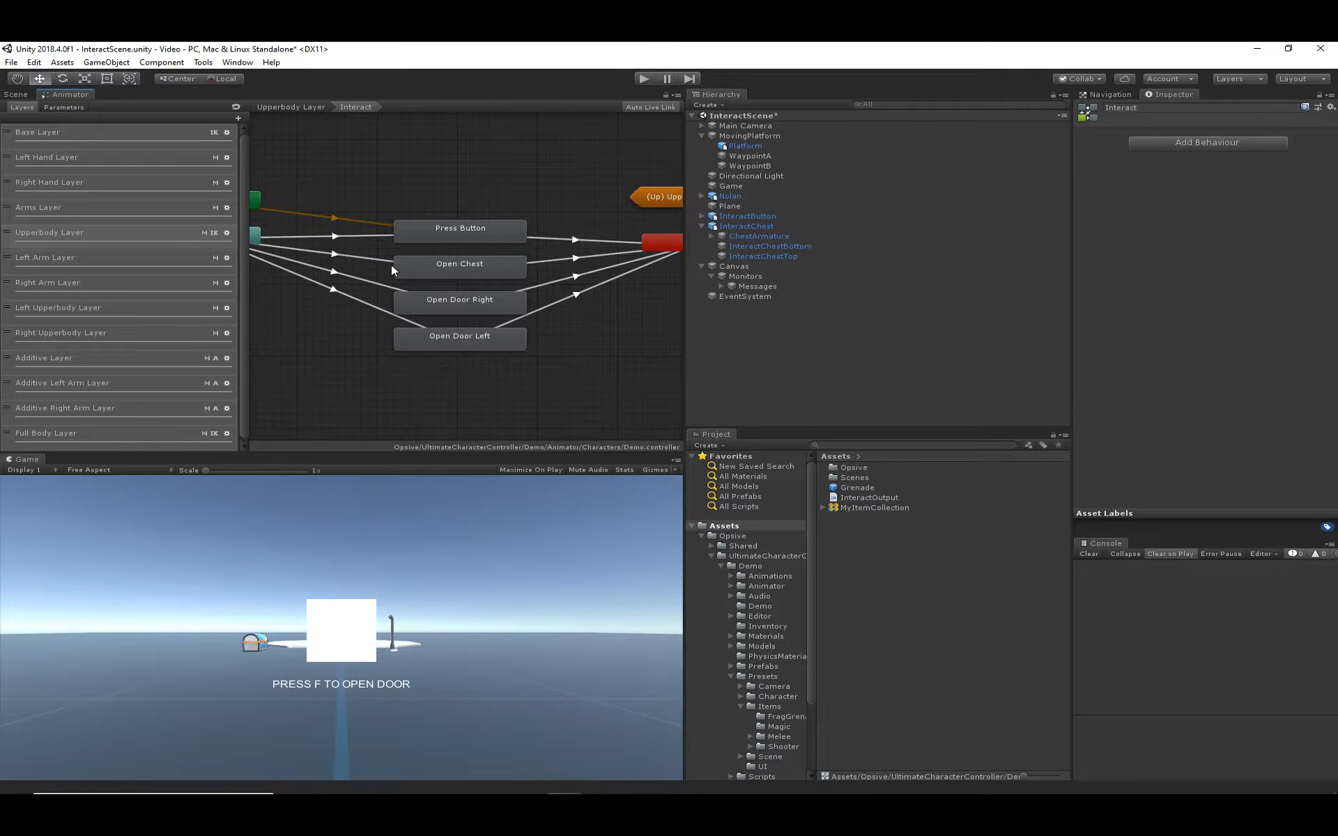
left_click(381, 236)
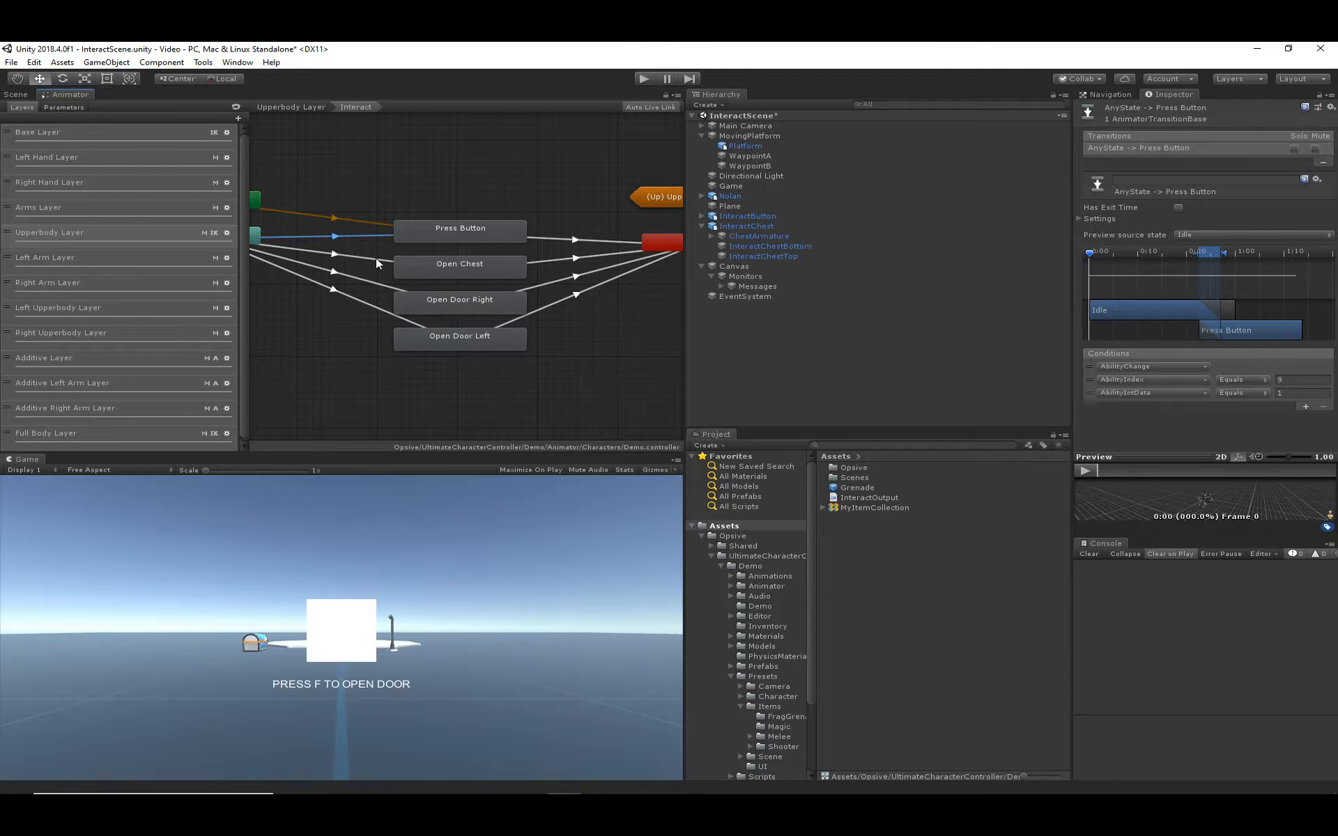
left_click(375, 258)
left_click(365, 281)
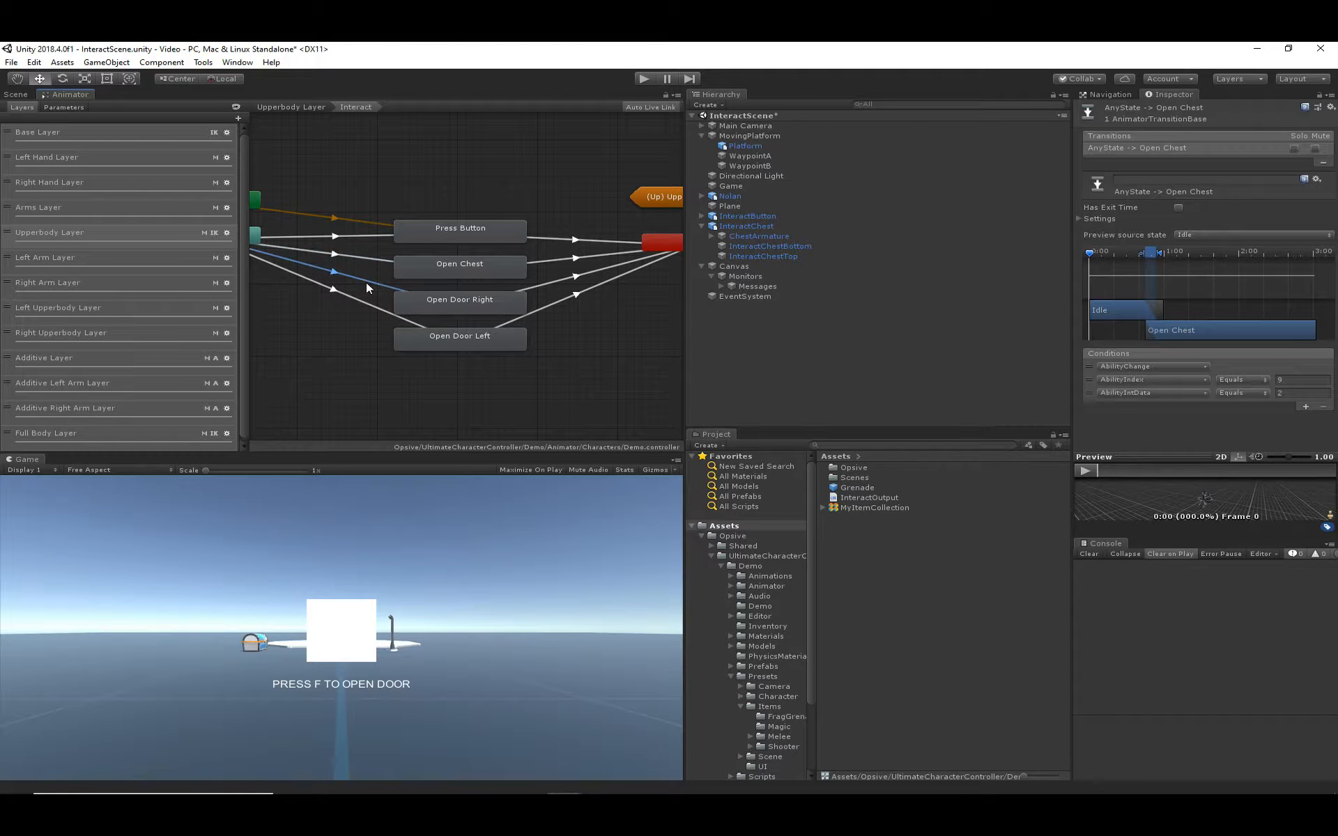
left_click(357, 302)
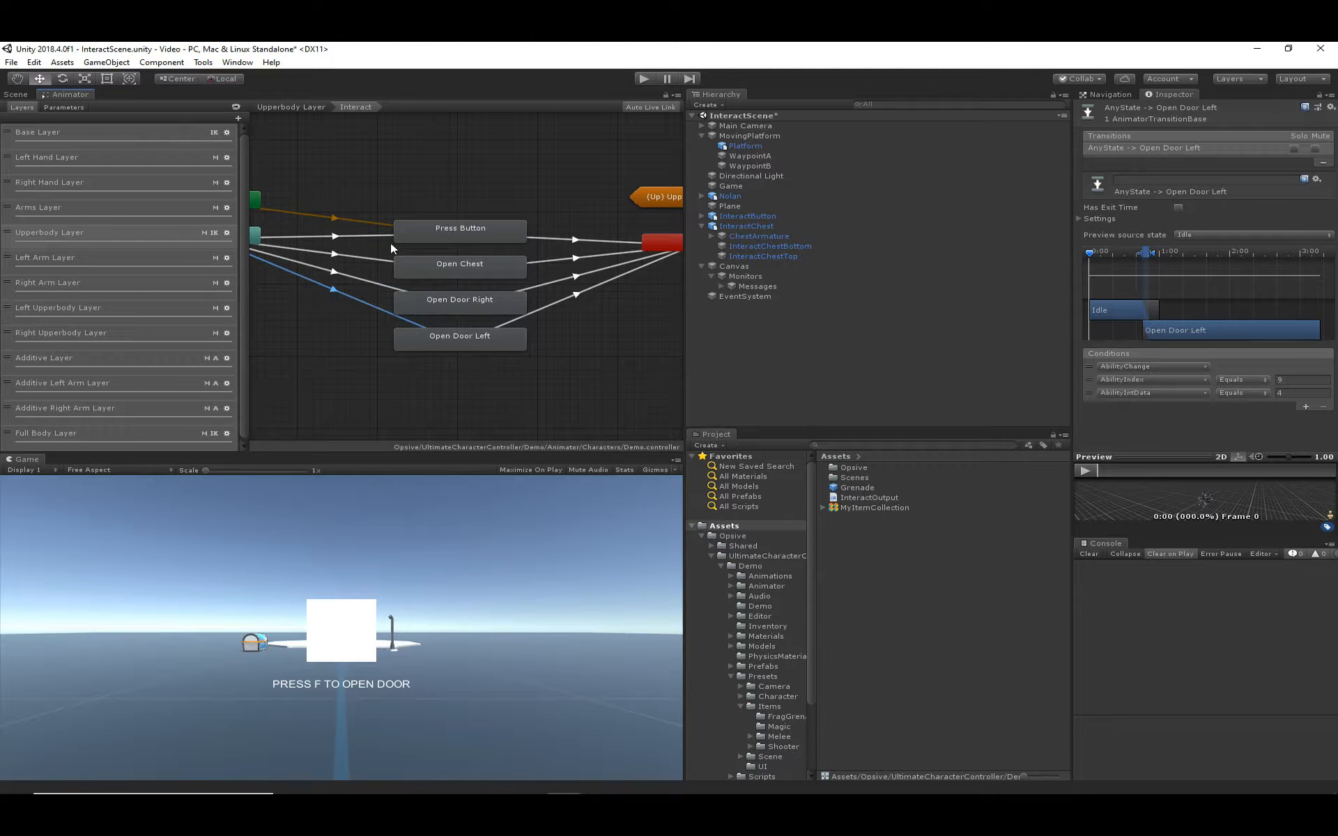
left_click(367, 235)
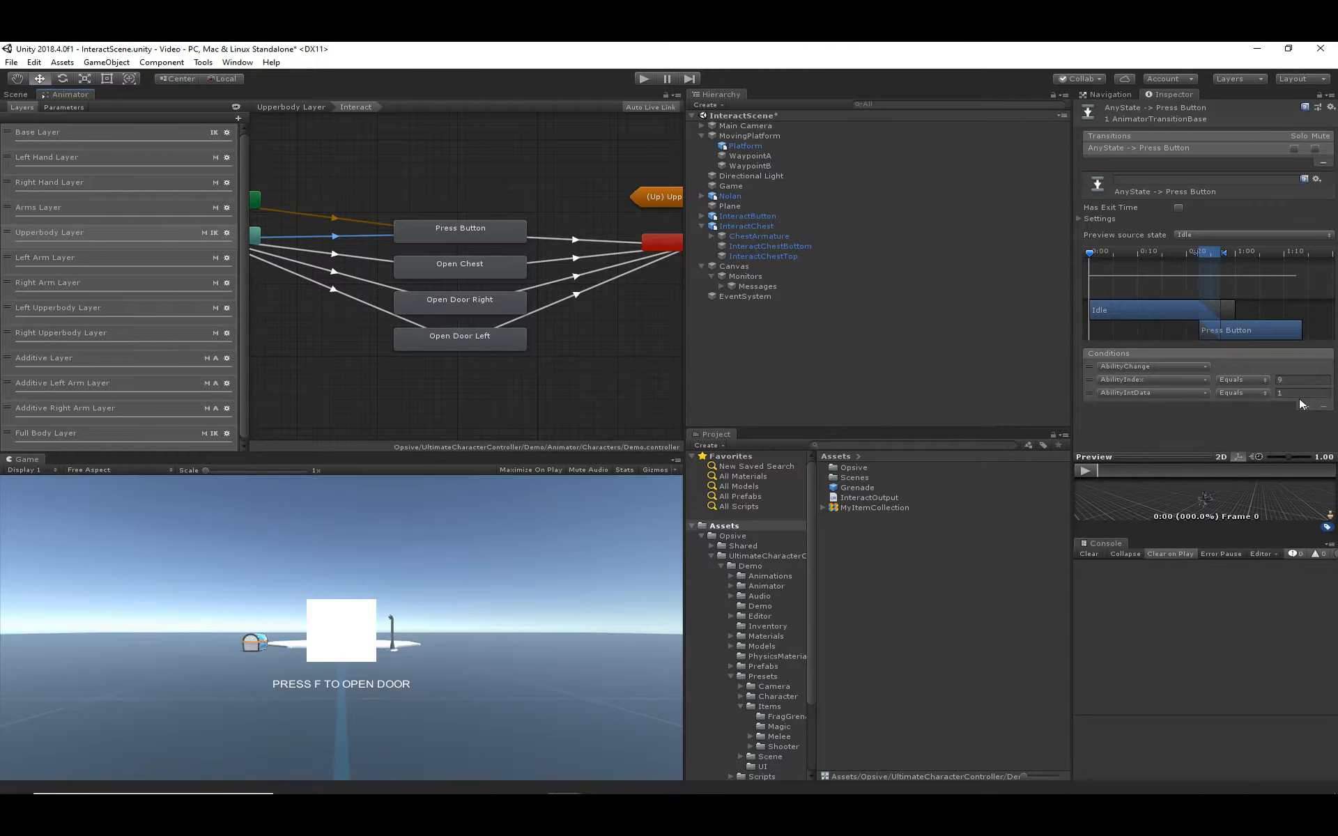
left_click(17, 95)
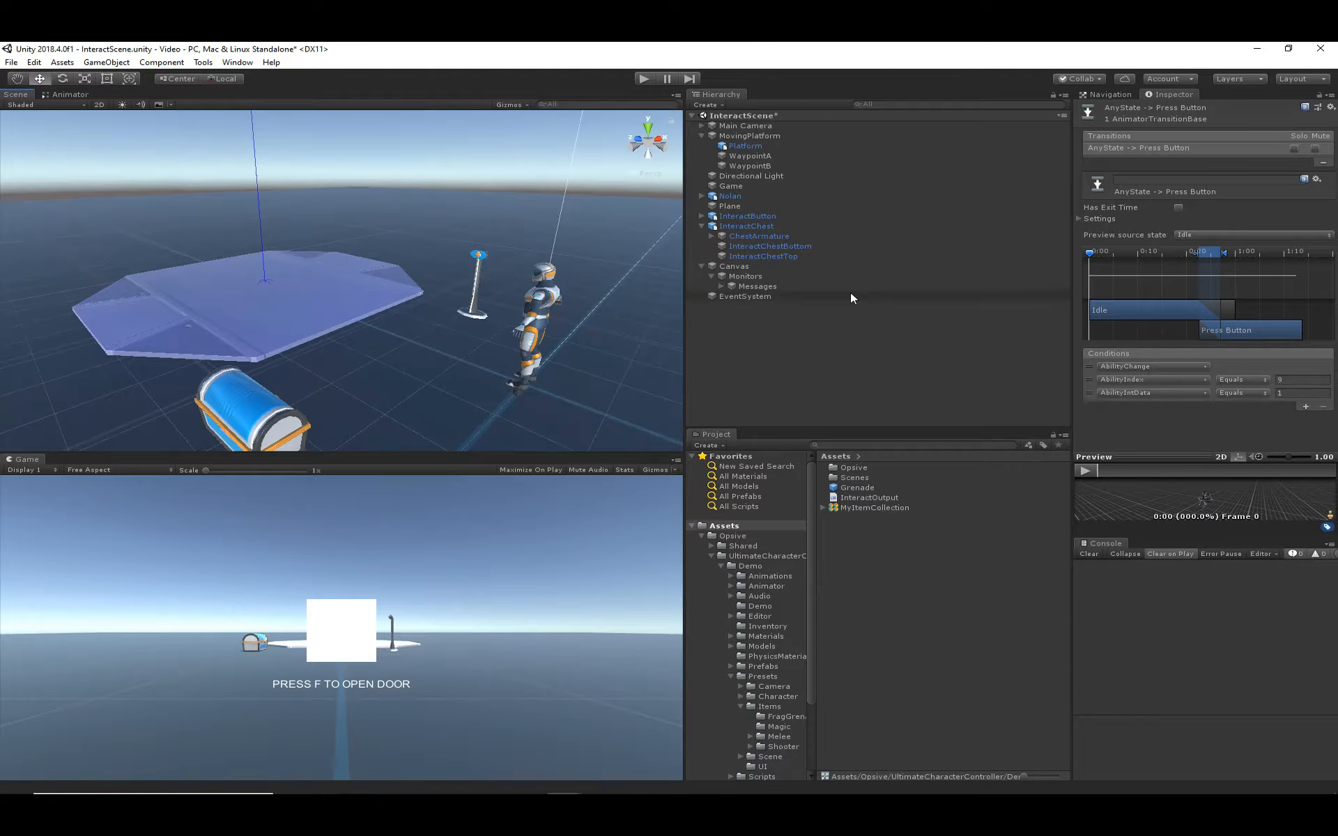
- Set the Ability Int Data Value of Nolan's Interact ability to 1
left_click(737, 195)
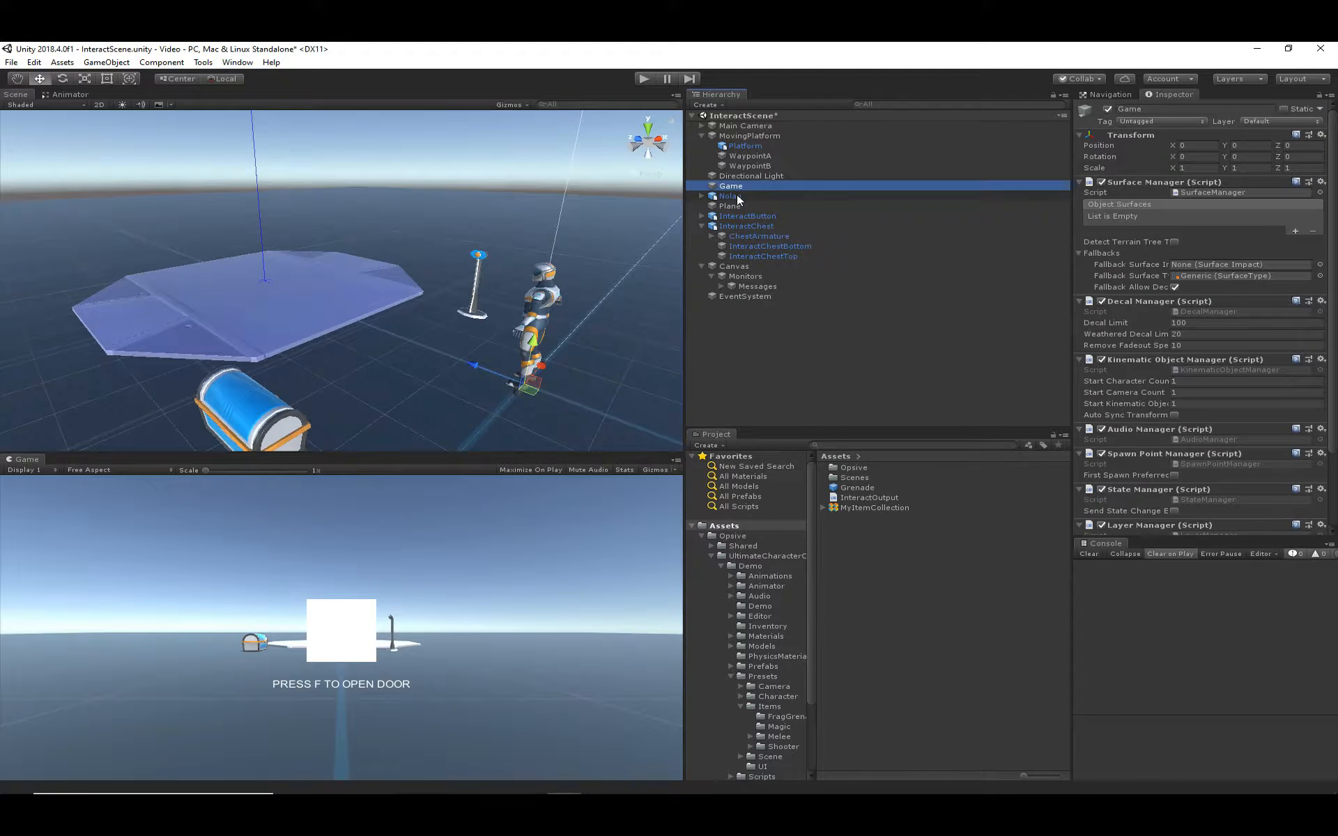
scroll(1178, 448, "down", 15)
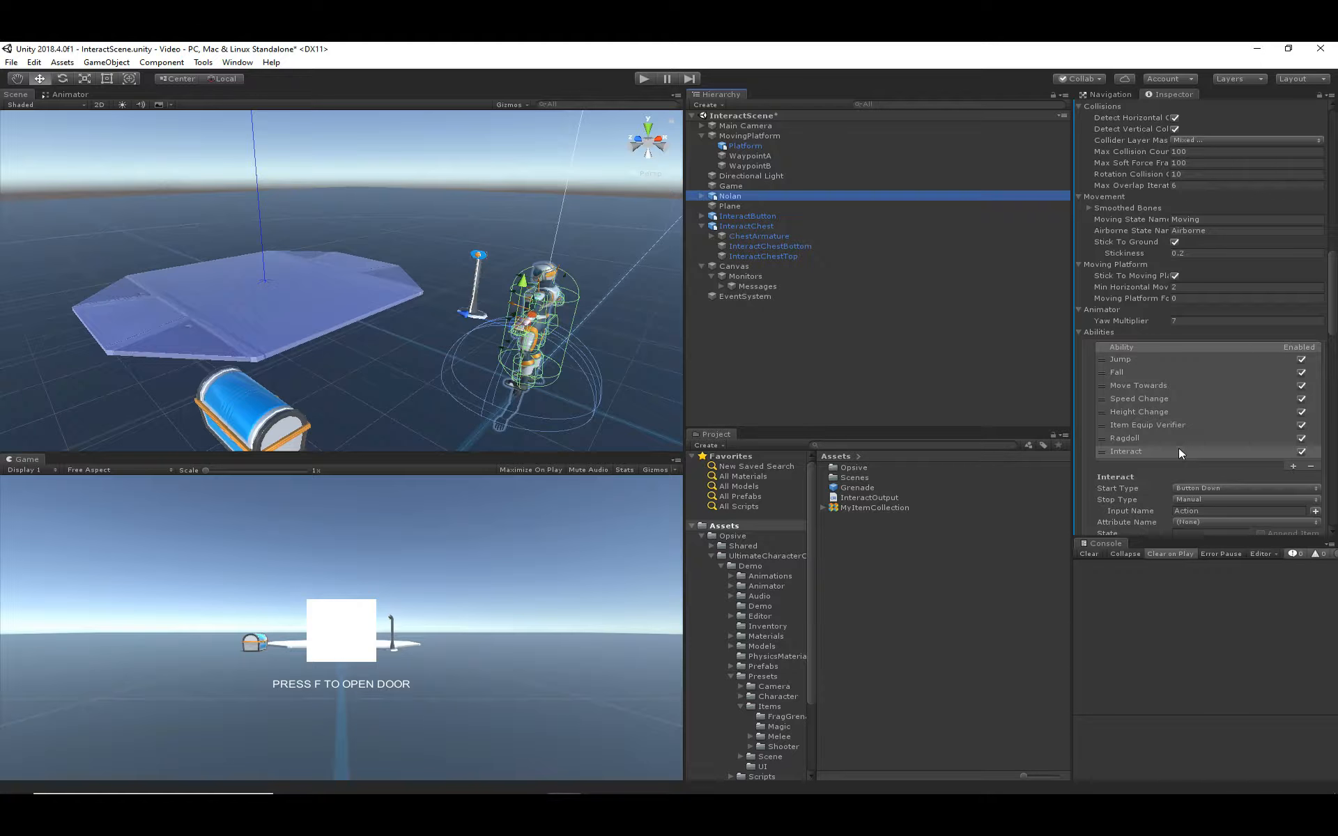
scroll(1178, 448, "down", 2)
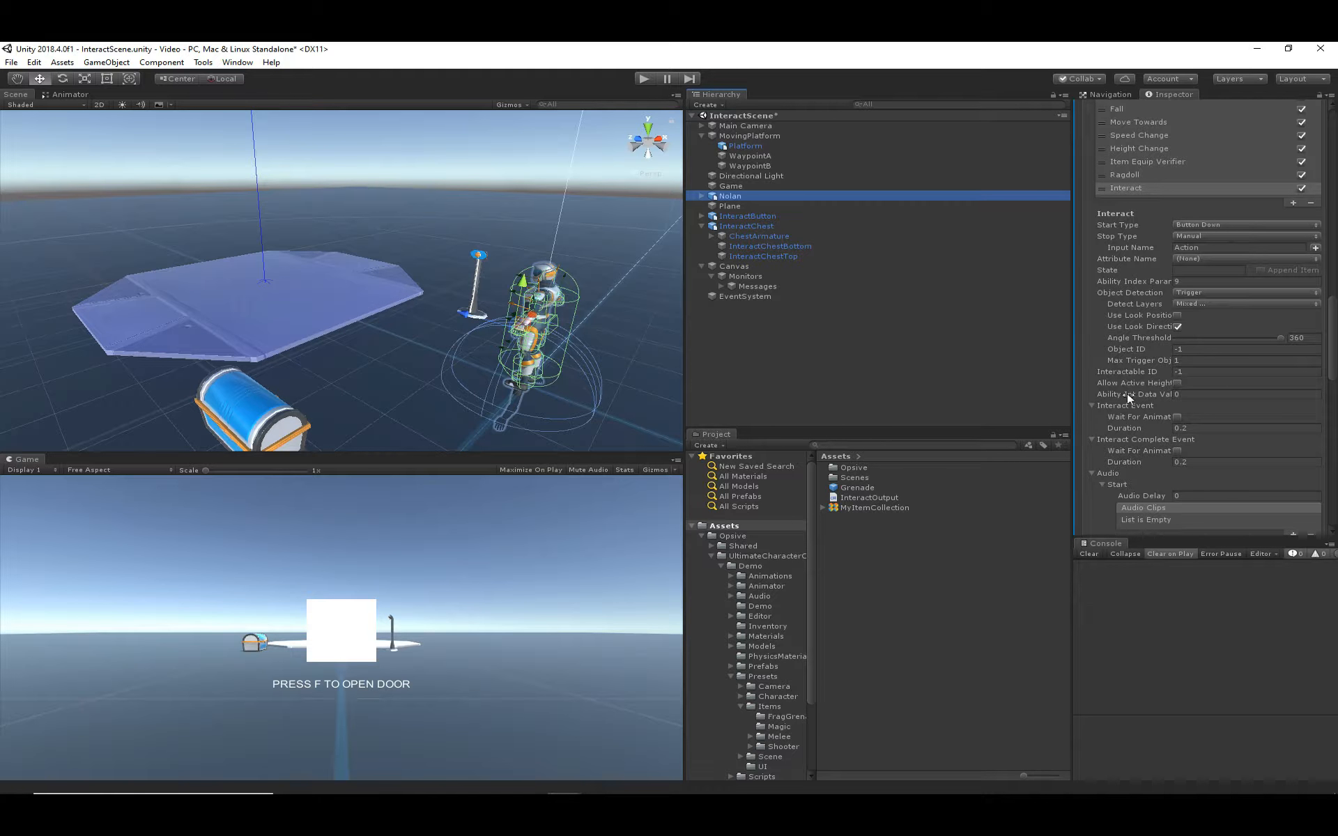
left_click(1194, 393)
type("1")
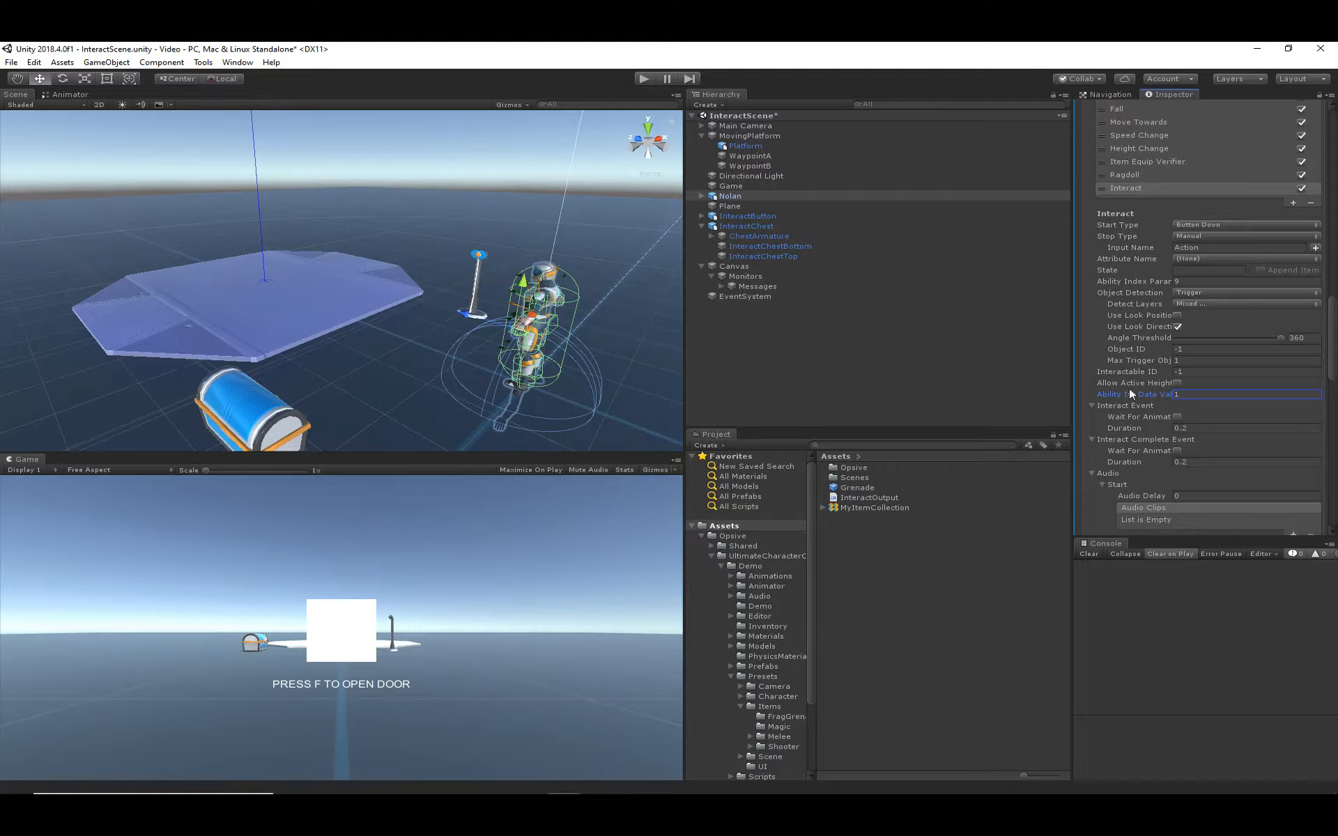
left_click(899, 372)
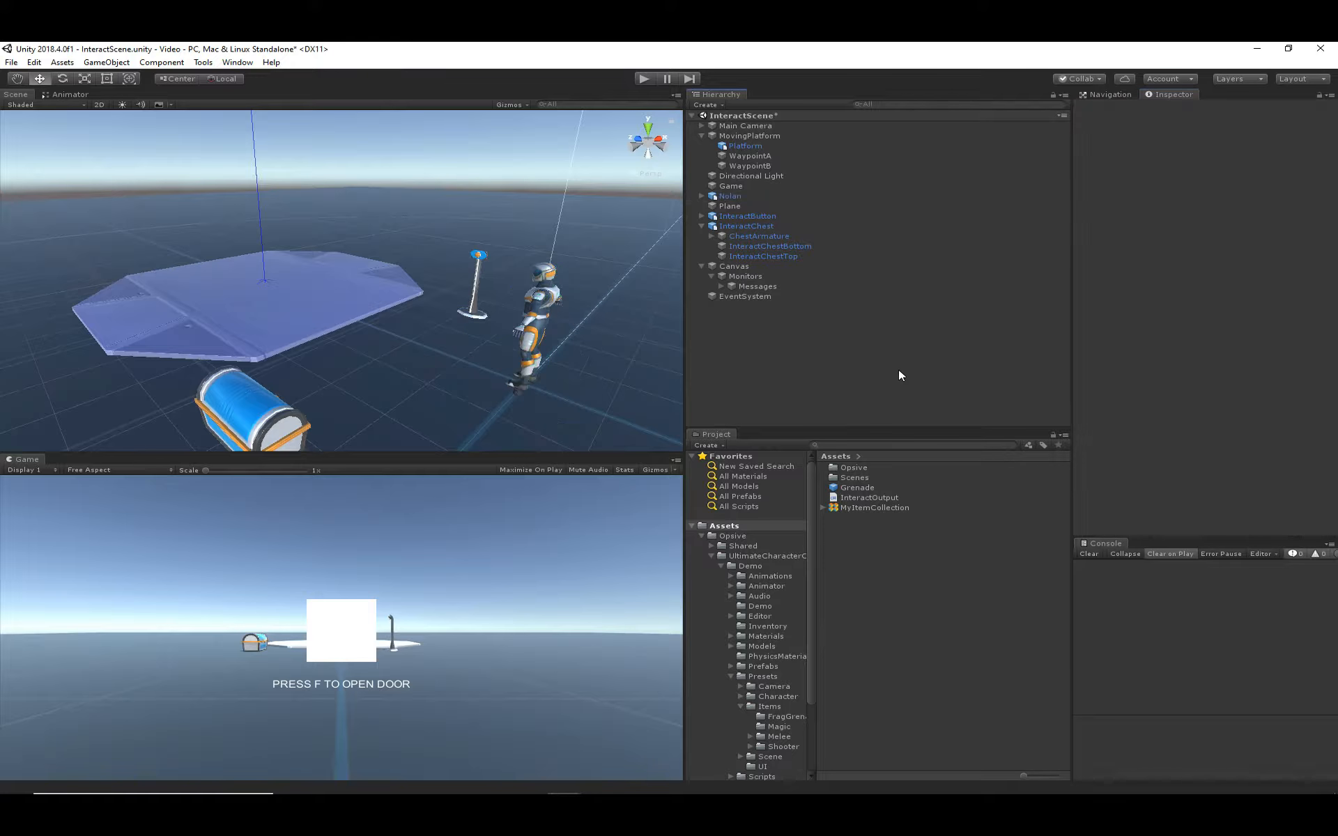
- Play-test the character's button-press animation by interacting at the stand twice, and stop the test
left_click(643, 79)
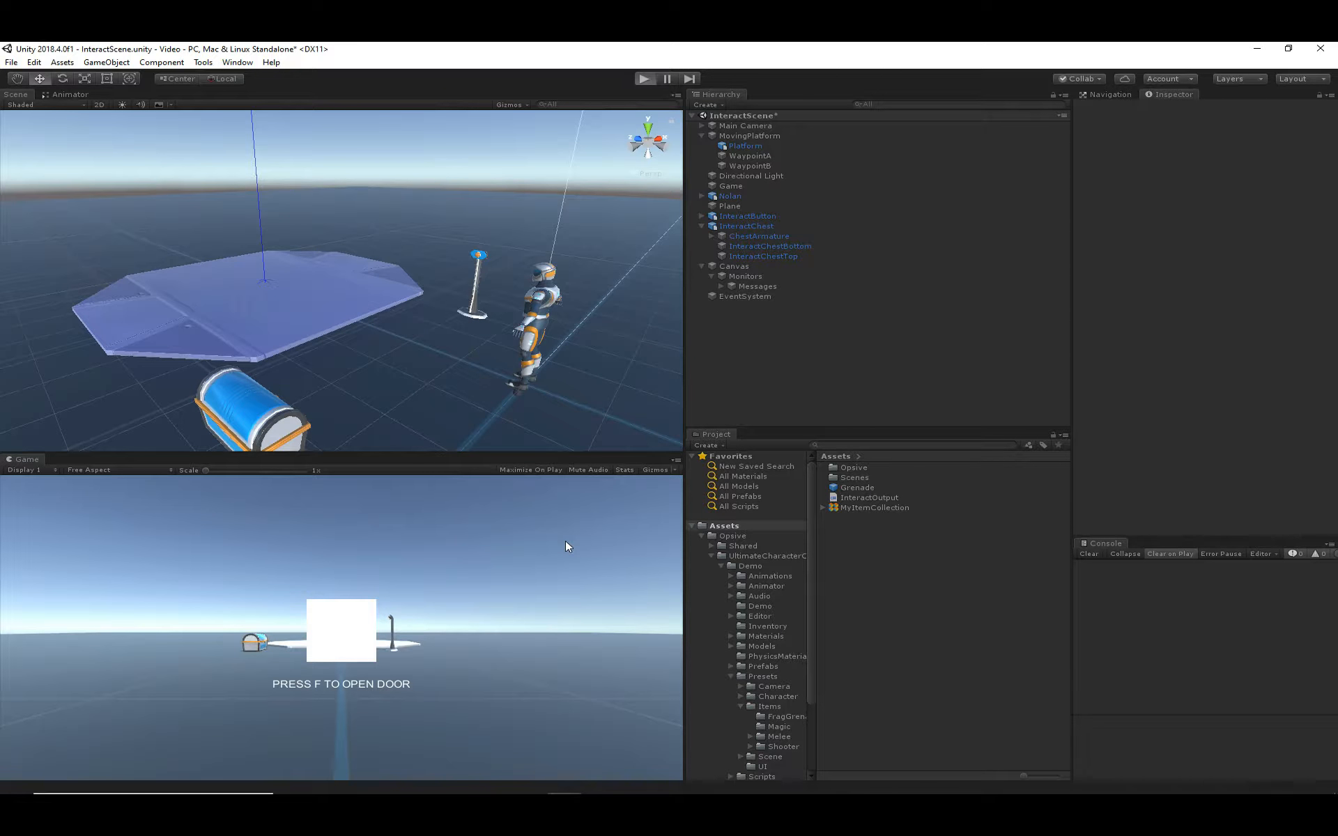
key("w")
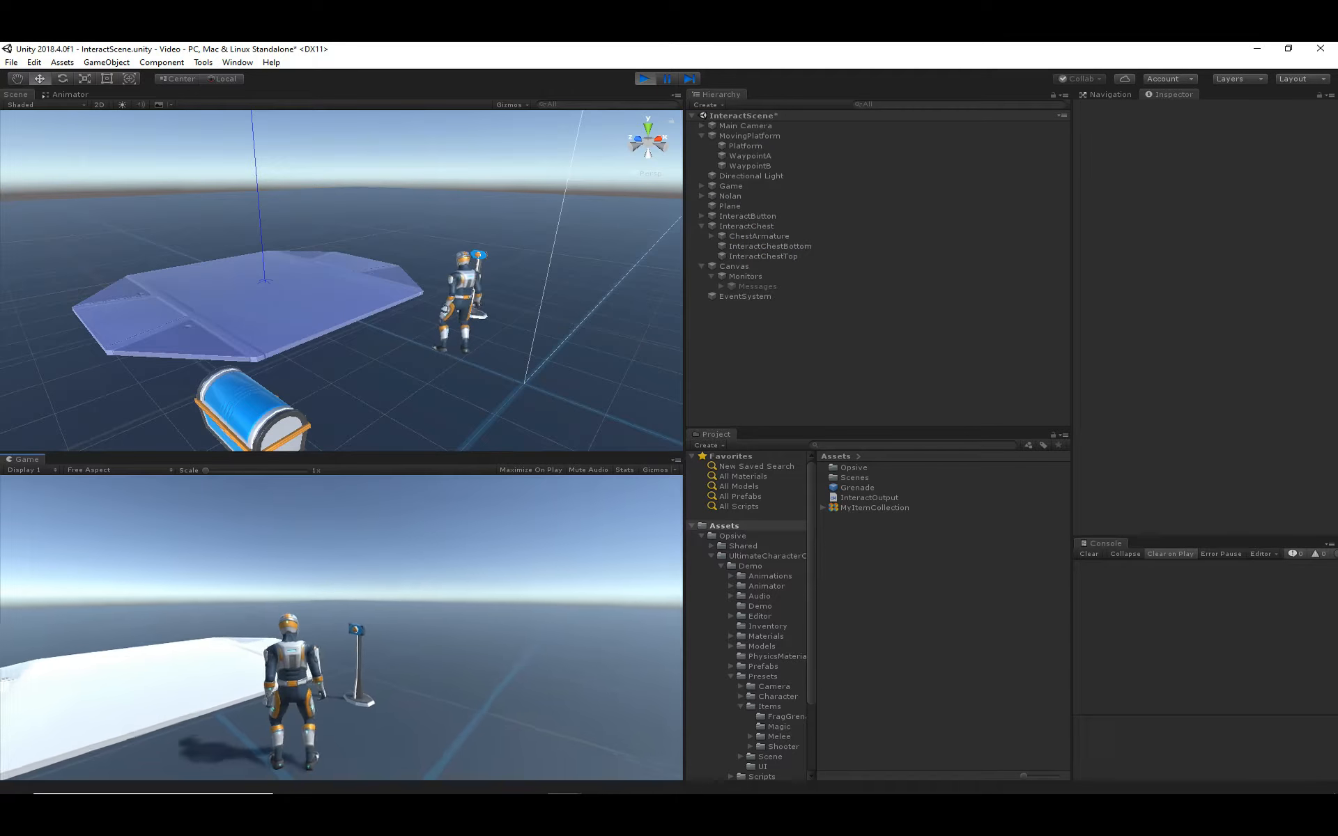
key("w")
key("f")
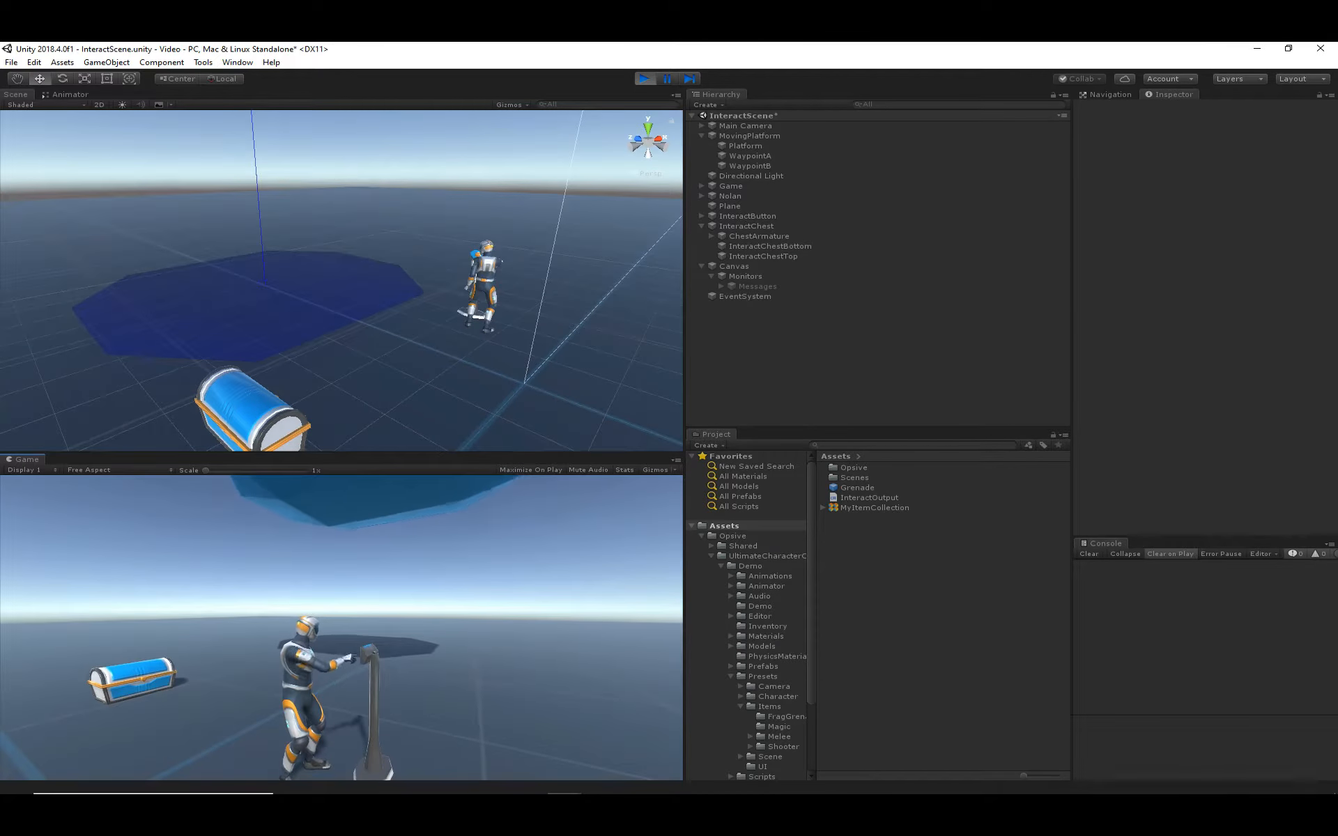
key("f")
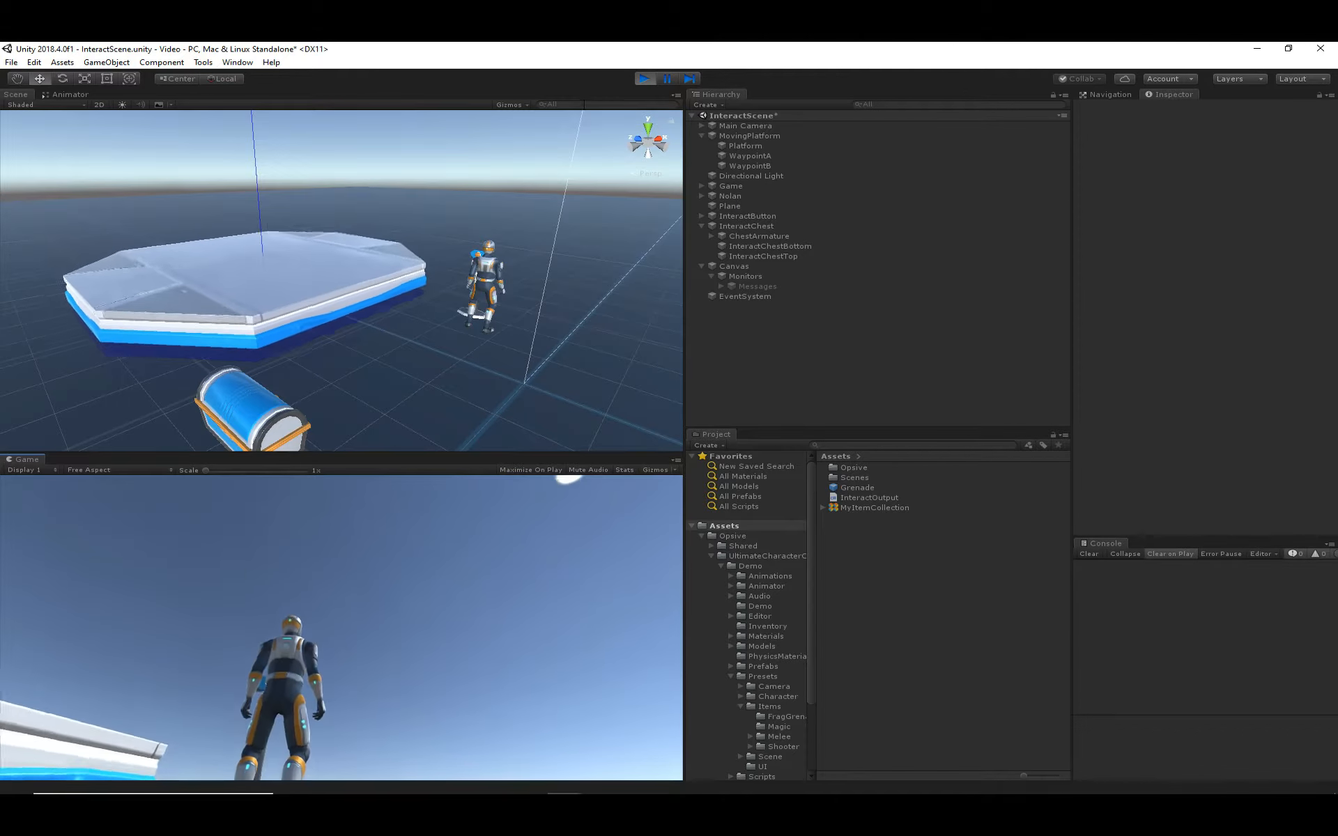
left_click(649, 79)
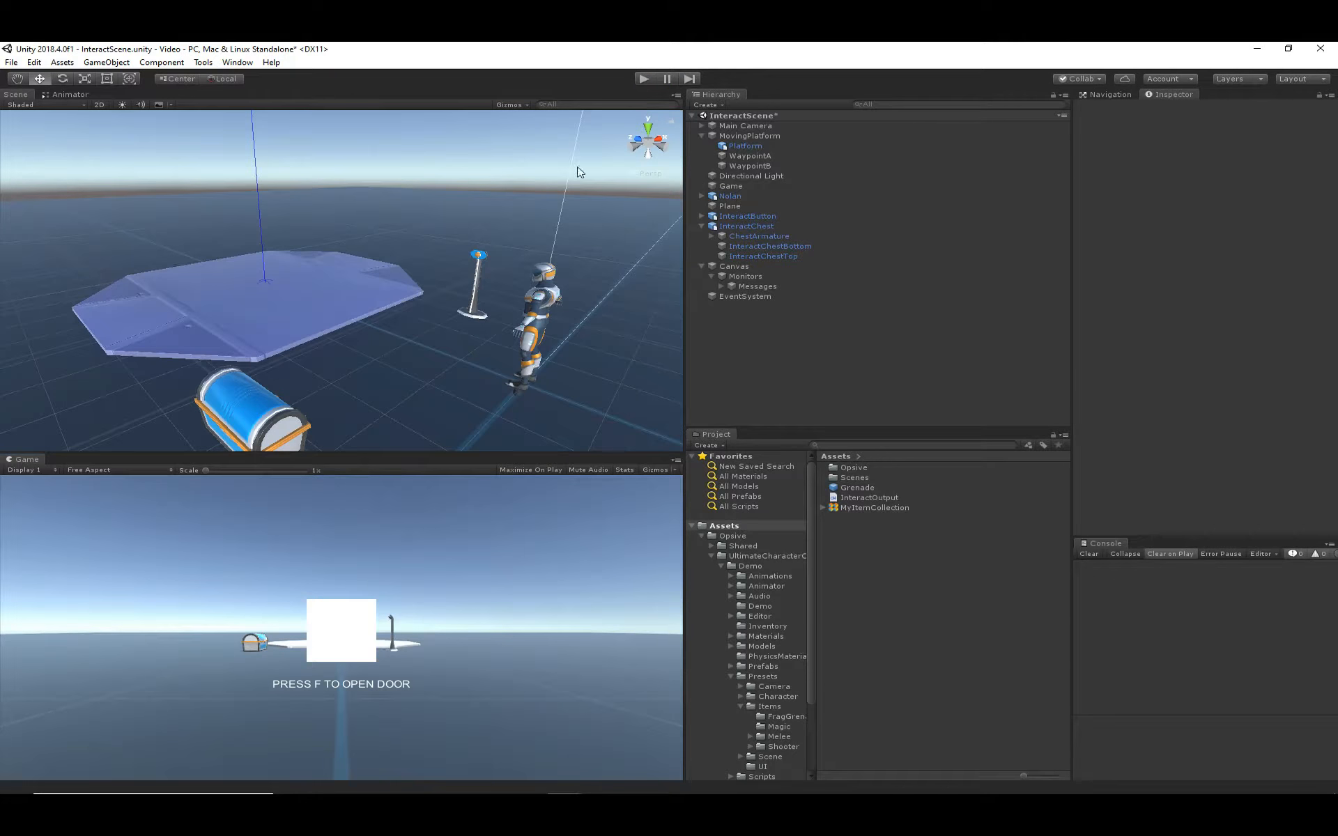
- Play-test again, interacting with the button while the character stands off to its side and faces away from it
left_click(645, 79)
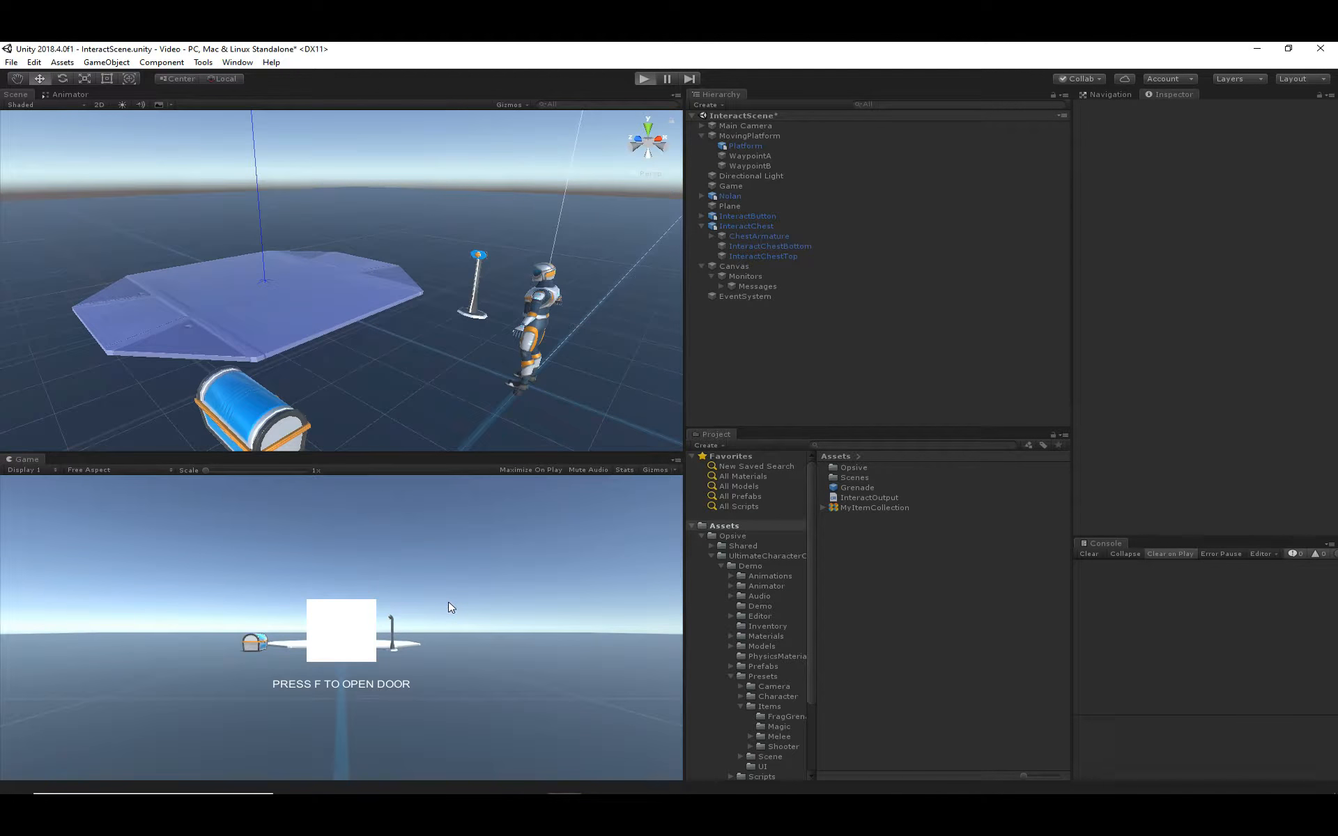
key("w")
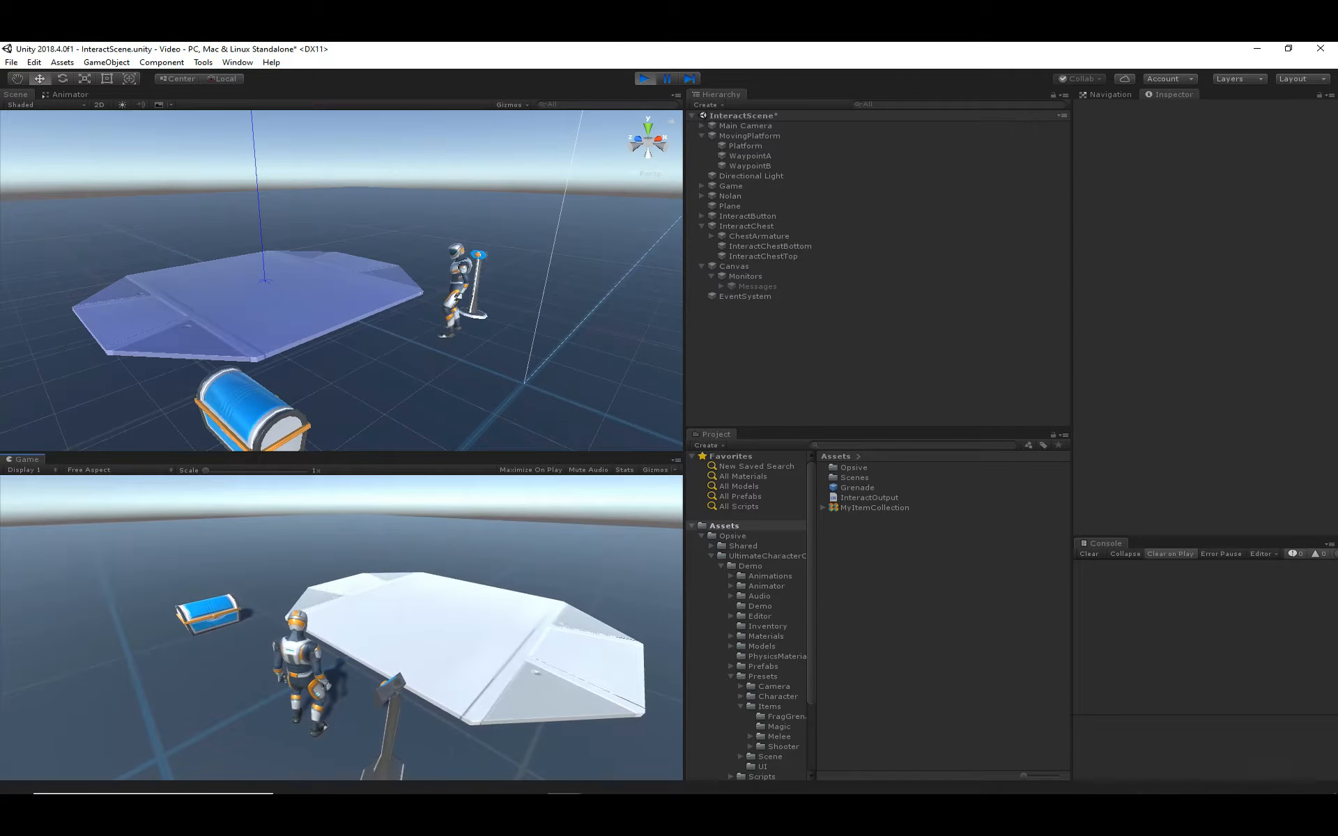
key("Escape")
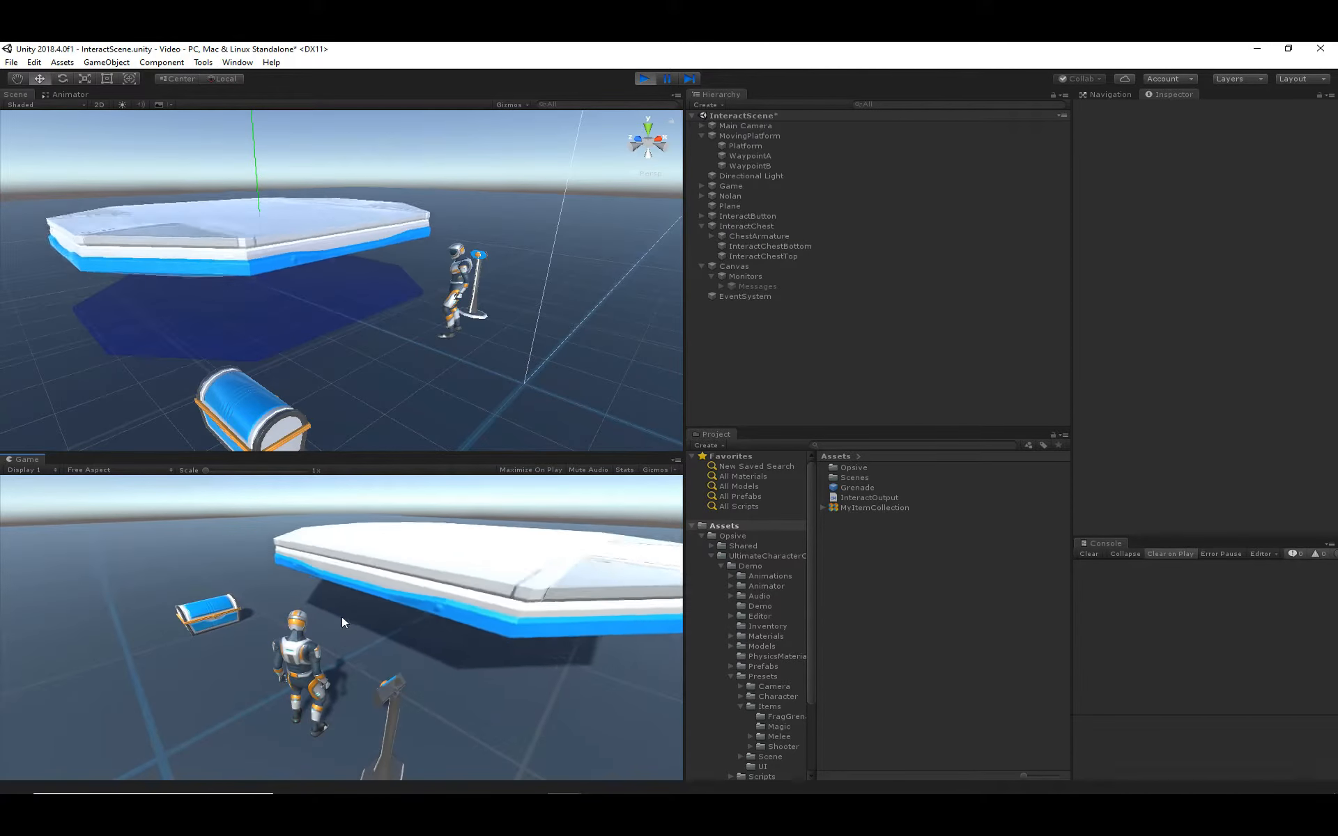
- Stop the play-test and add a Move Towards Location component to InteractButton
left_click(640, 75)
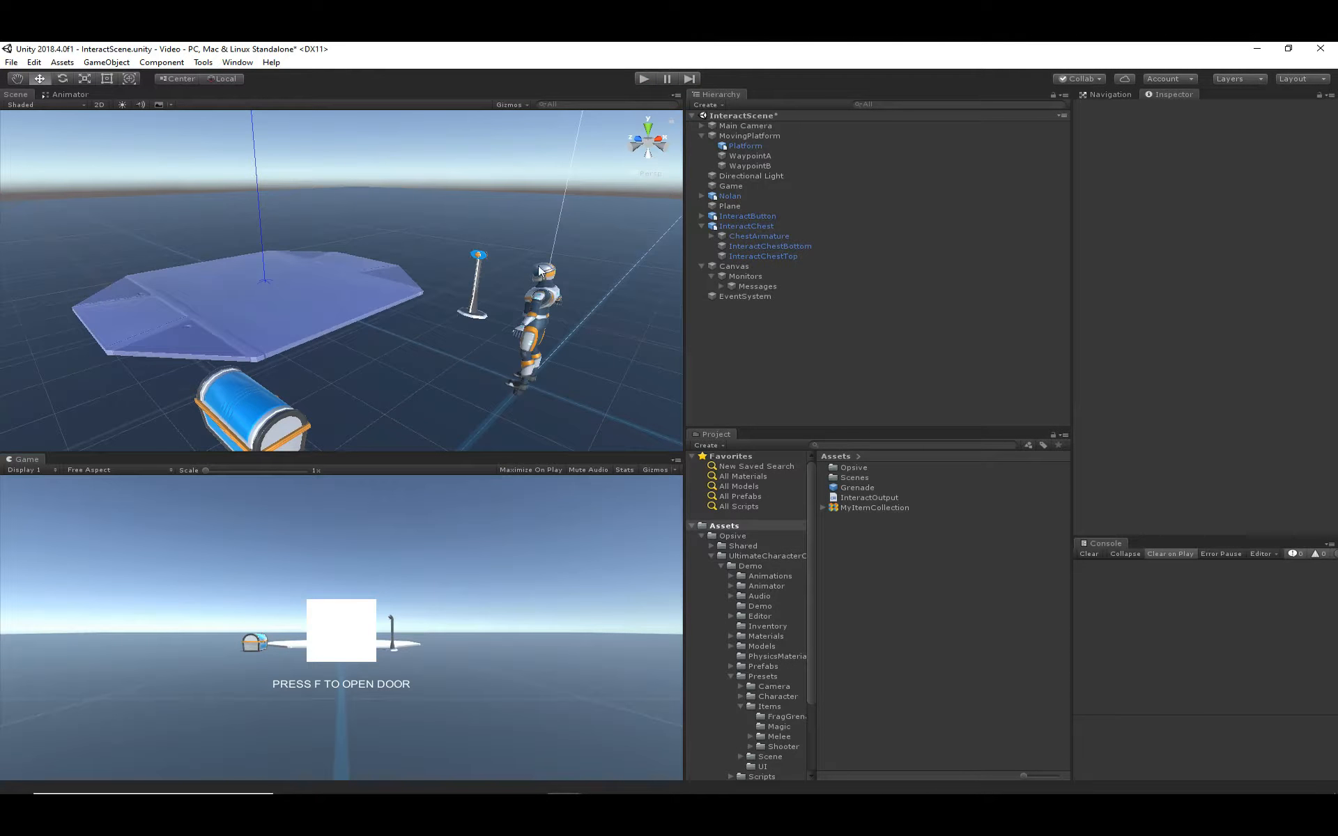
left_click(476, 273)
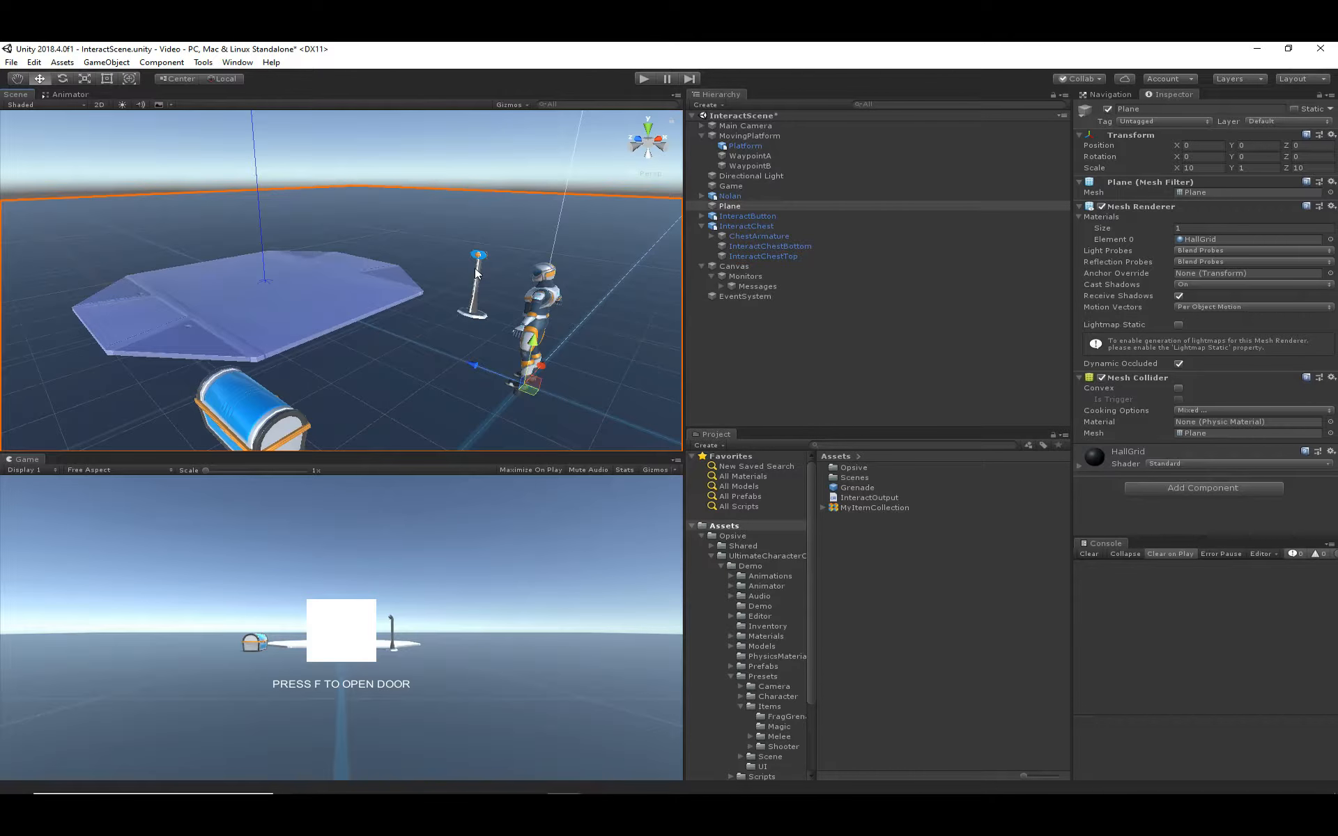
left_click(480, 267)
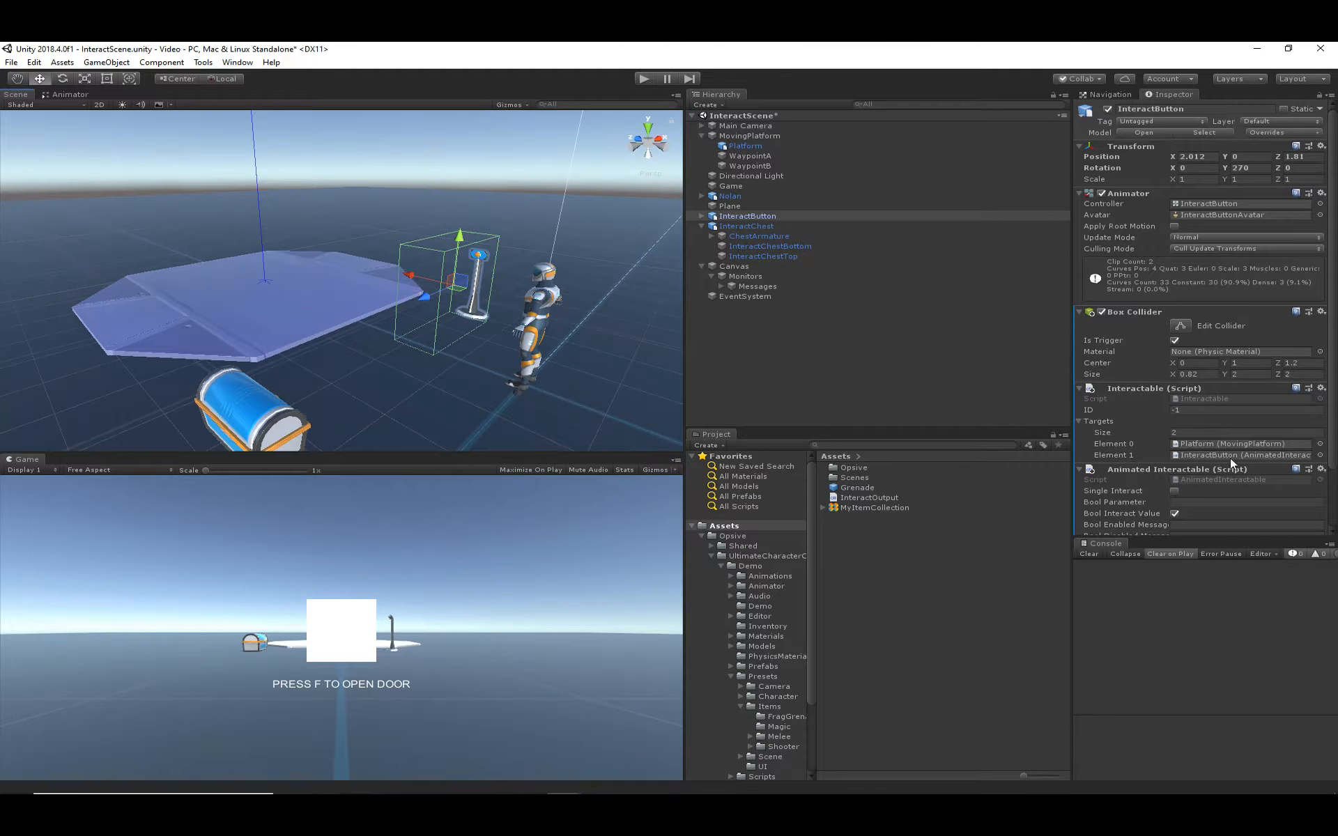
scroll(1239, 446, "down", 2)
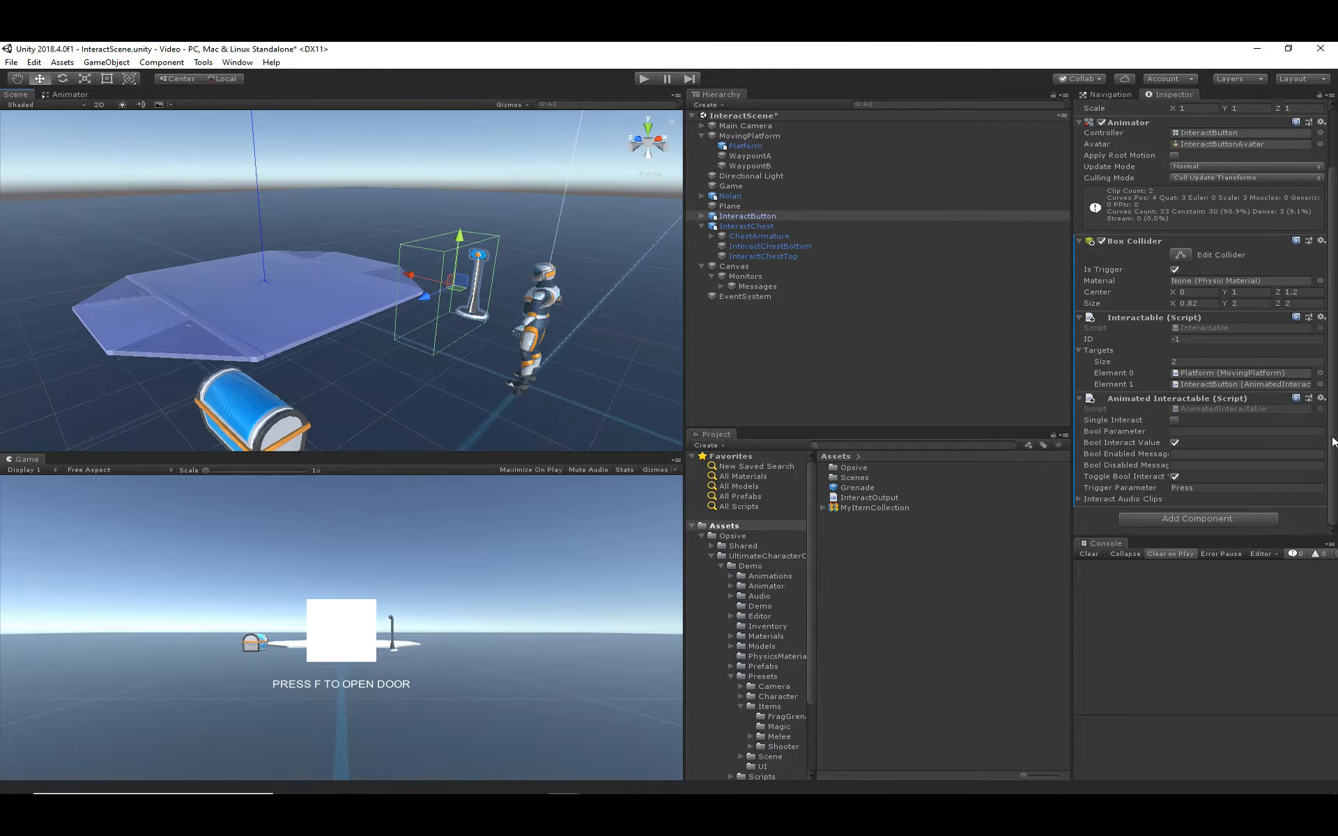
left_click(1184, 516)
type("move")
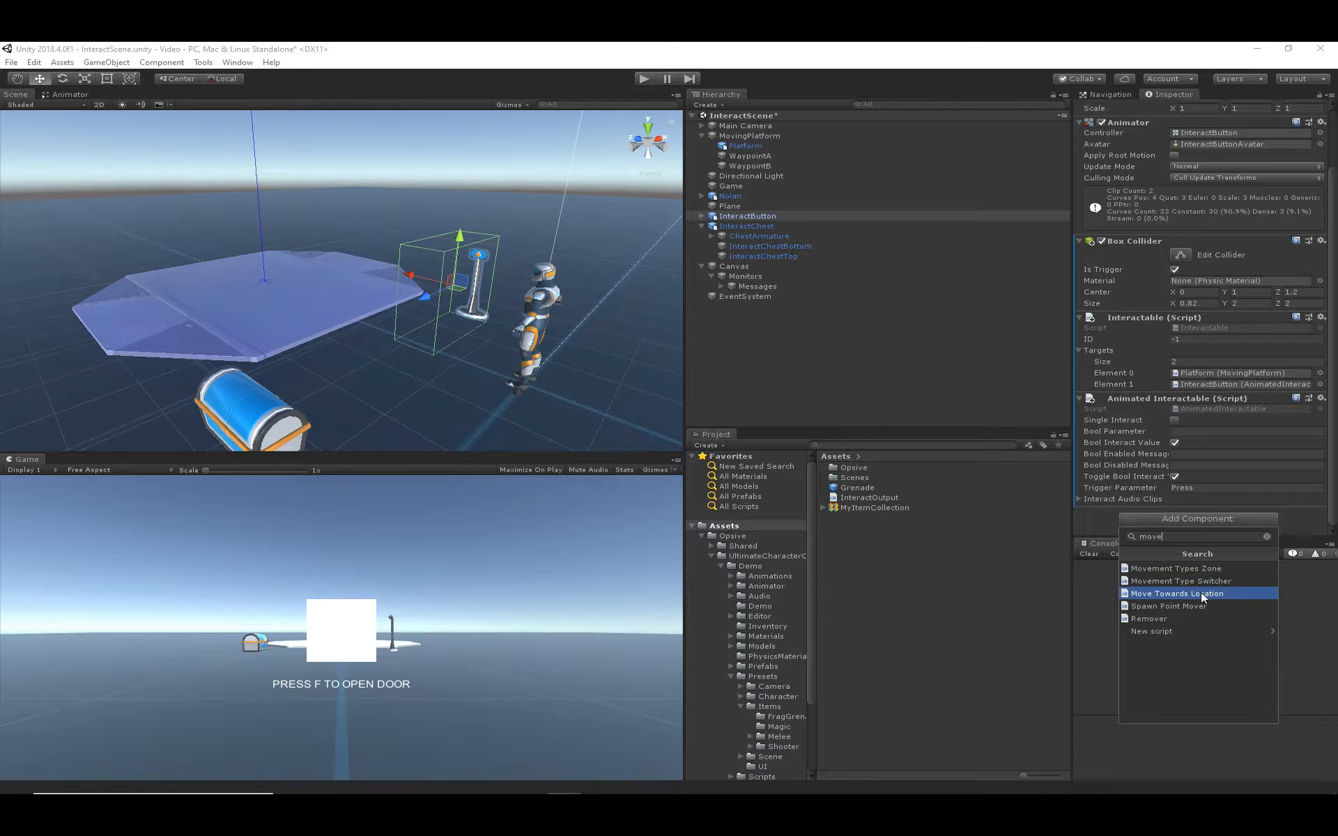
left_click(1202, 593)
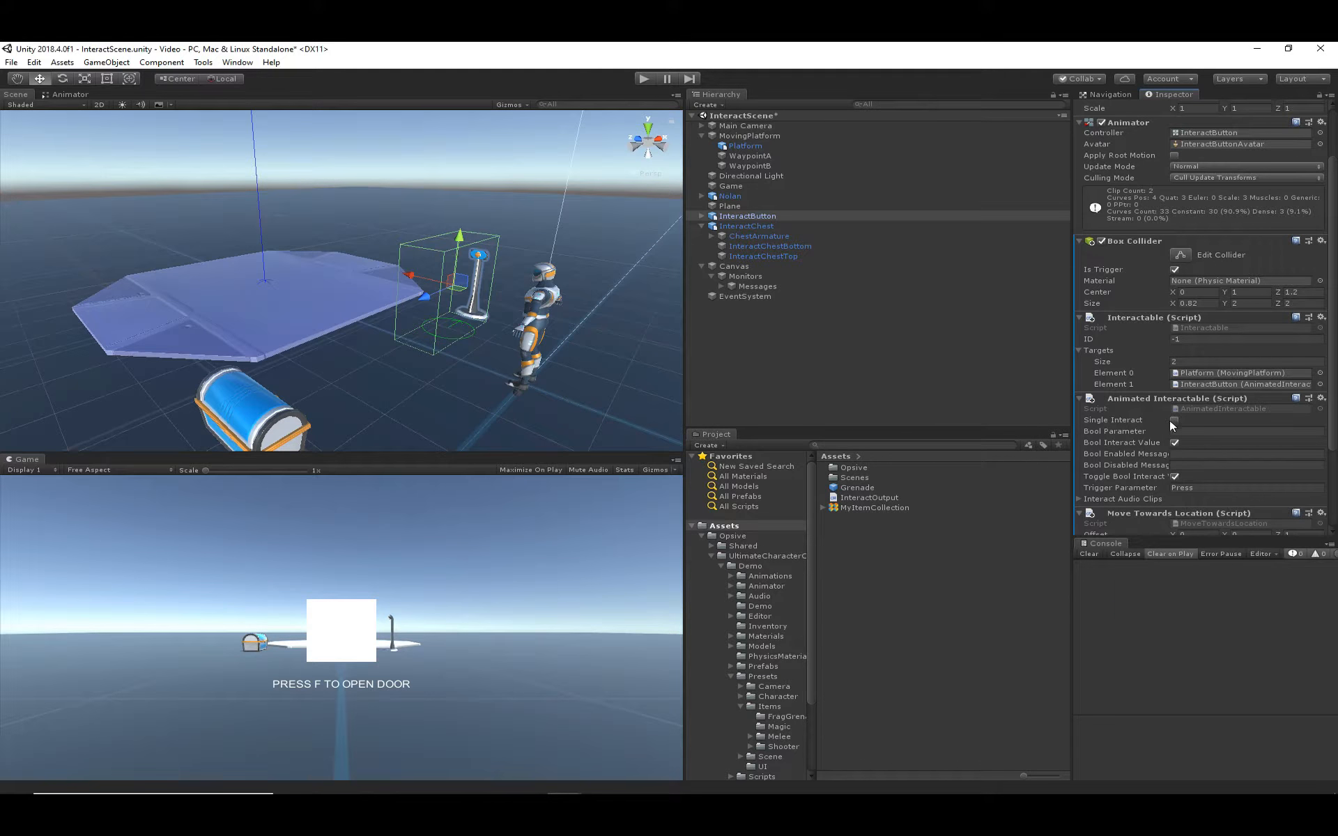
- Set the Z offset of InteractButton's Move Towards Location to 0.9 and deselect the object
left_click_drag(491, 281, 427, 309, "alt")
scroll(433, 311, "up", 4)
right_click_drag(427, 308, 460, 319)
key("w")
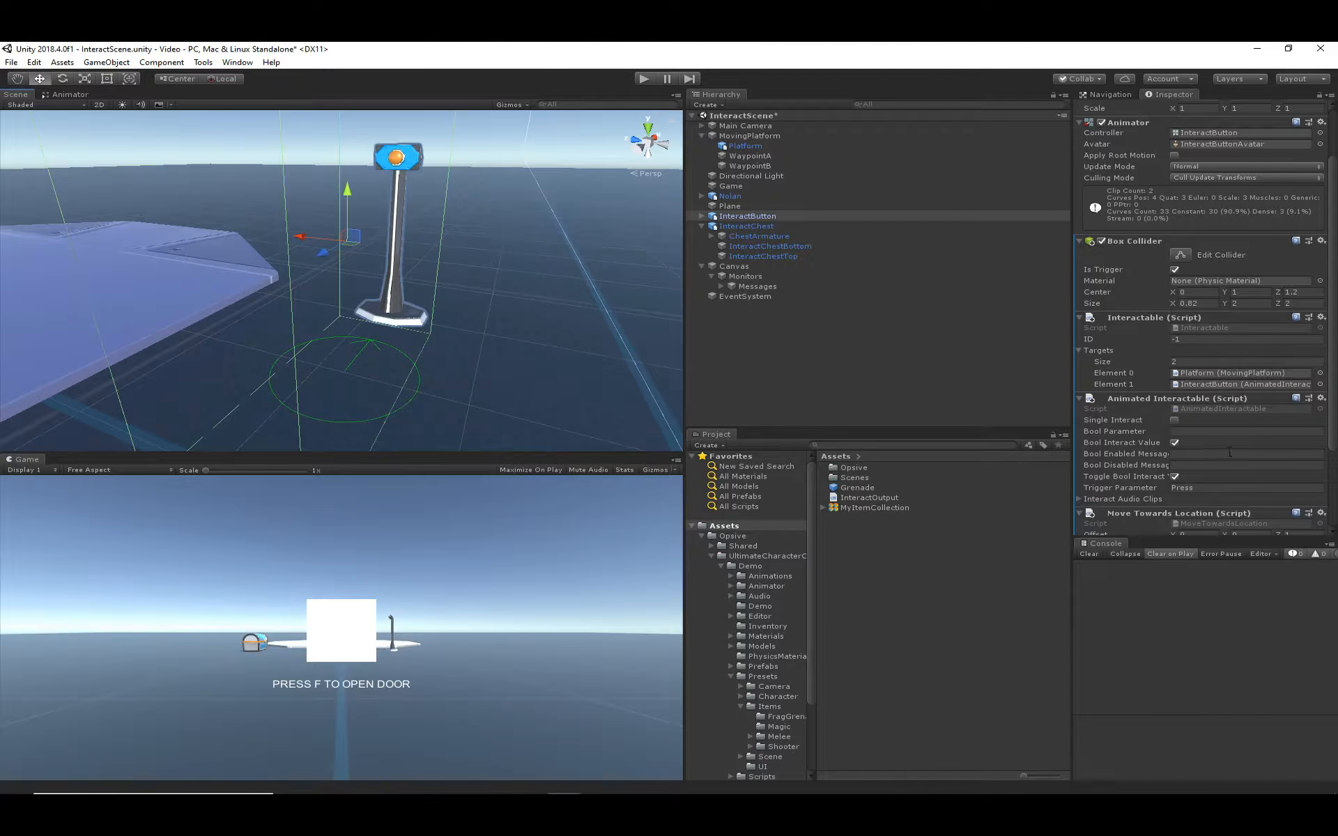
scroll(1267, 458, "down", 3)
left_click(1293, 421)
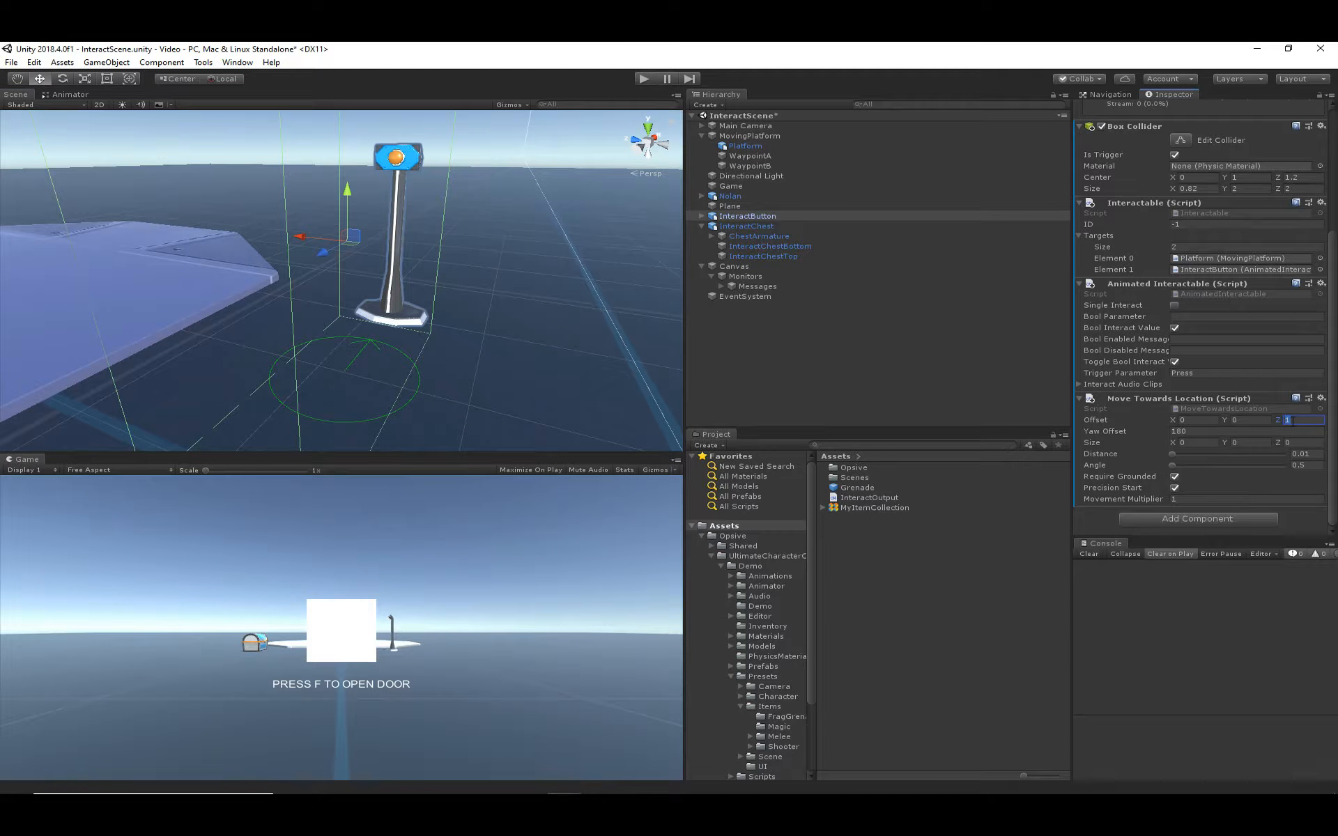
type("0.9")
left_click(766, 392)
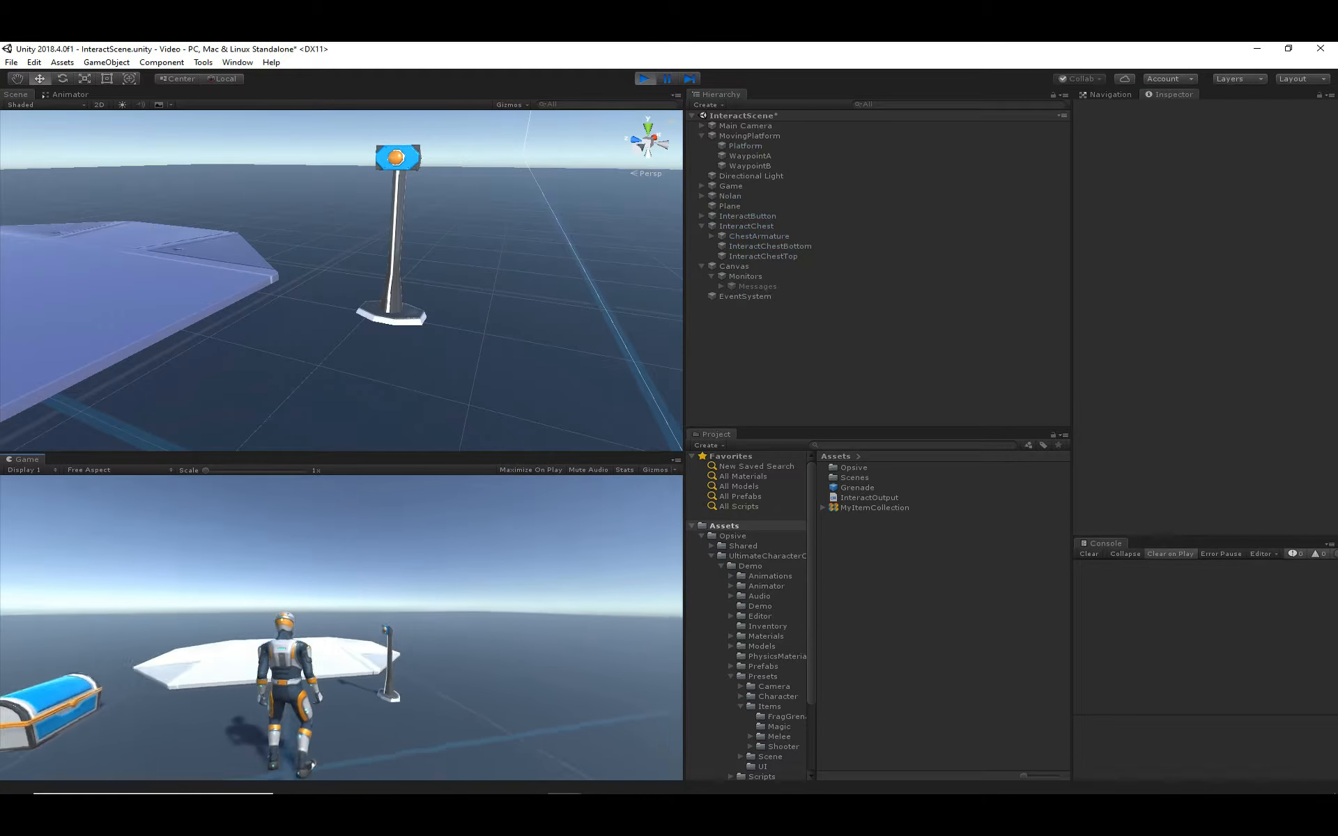
- Play-test the move-towards behaviour by walking the character near the button stand and interacting, and stop the test
key("w")
key("w")
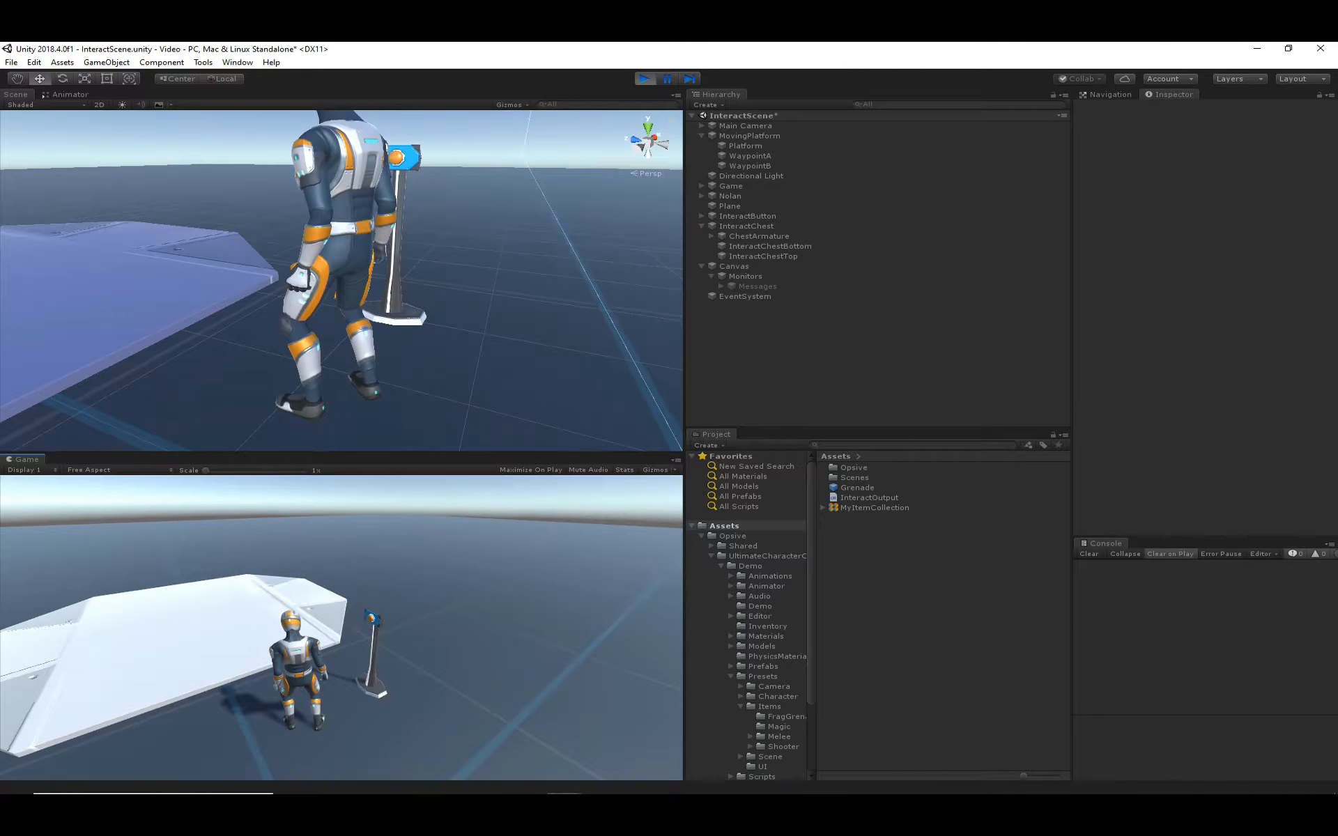
key("w")
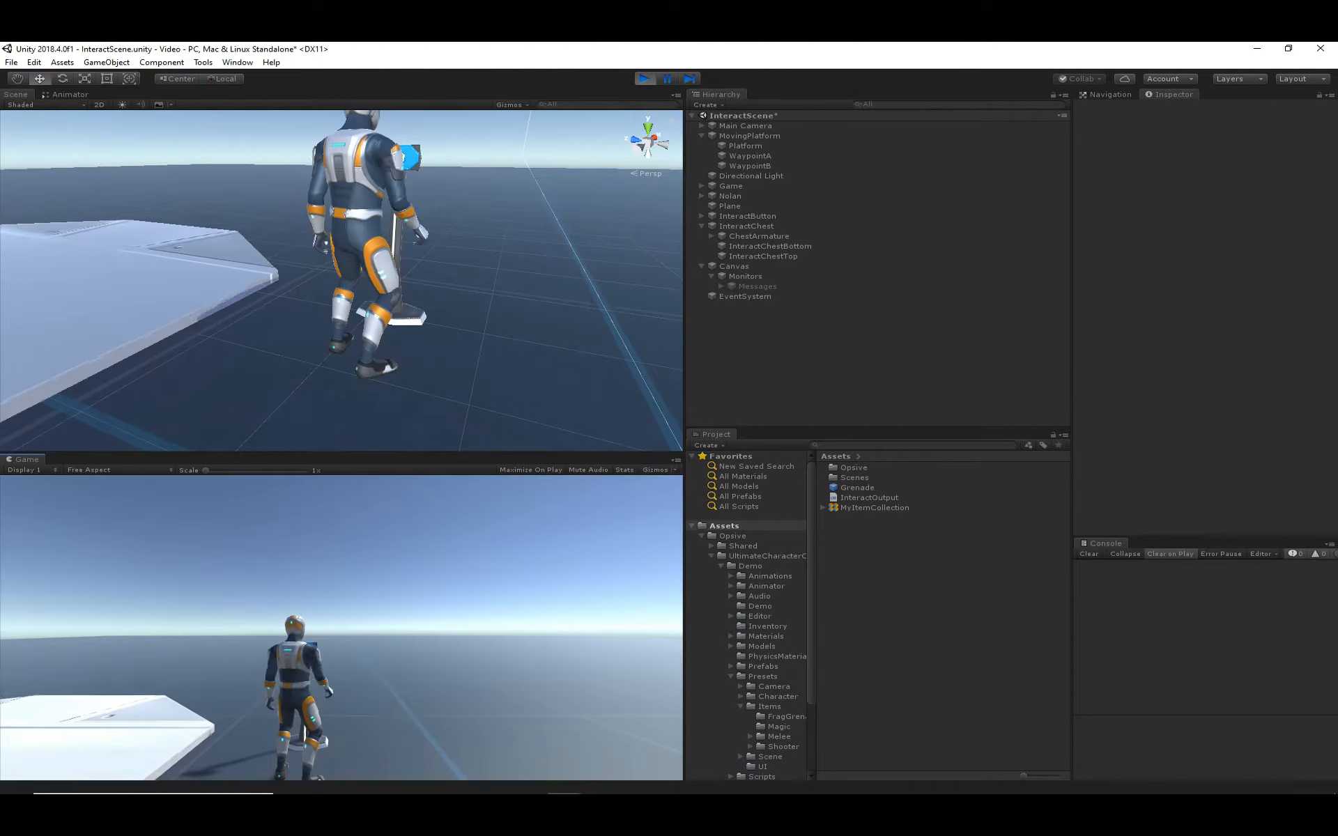
key("Escape")
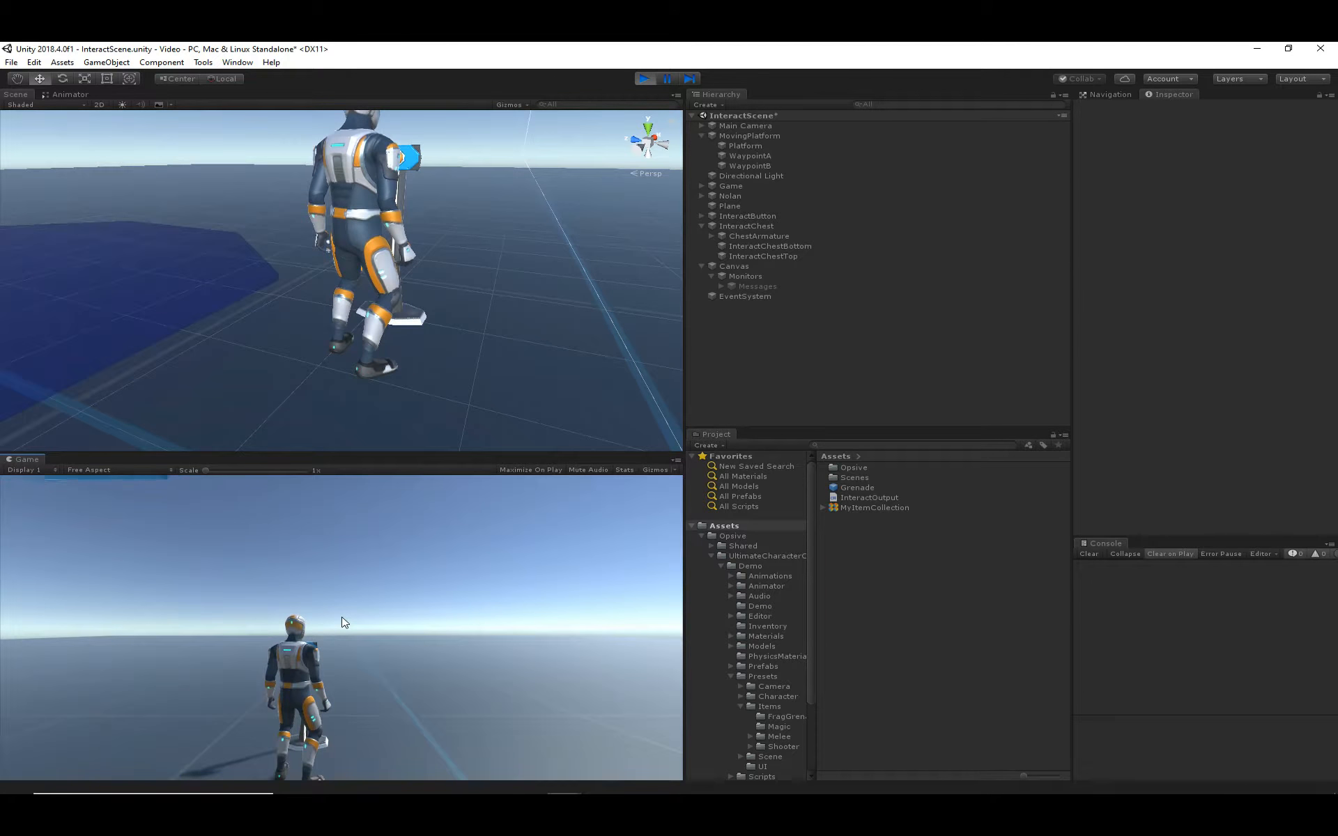
left_click(641, 78)
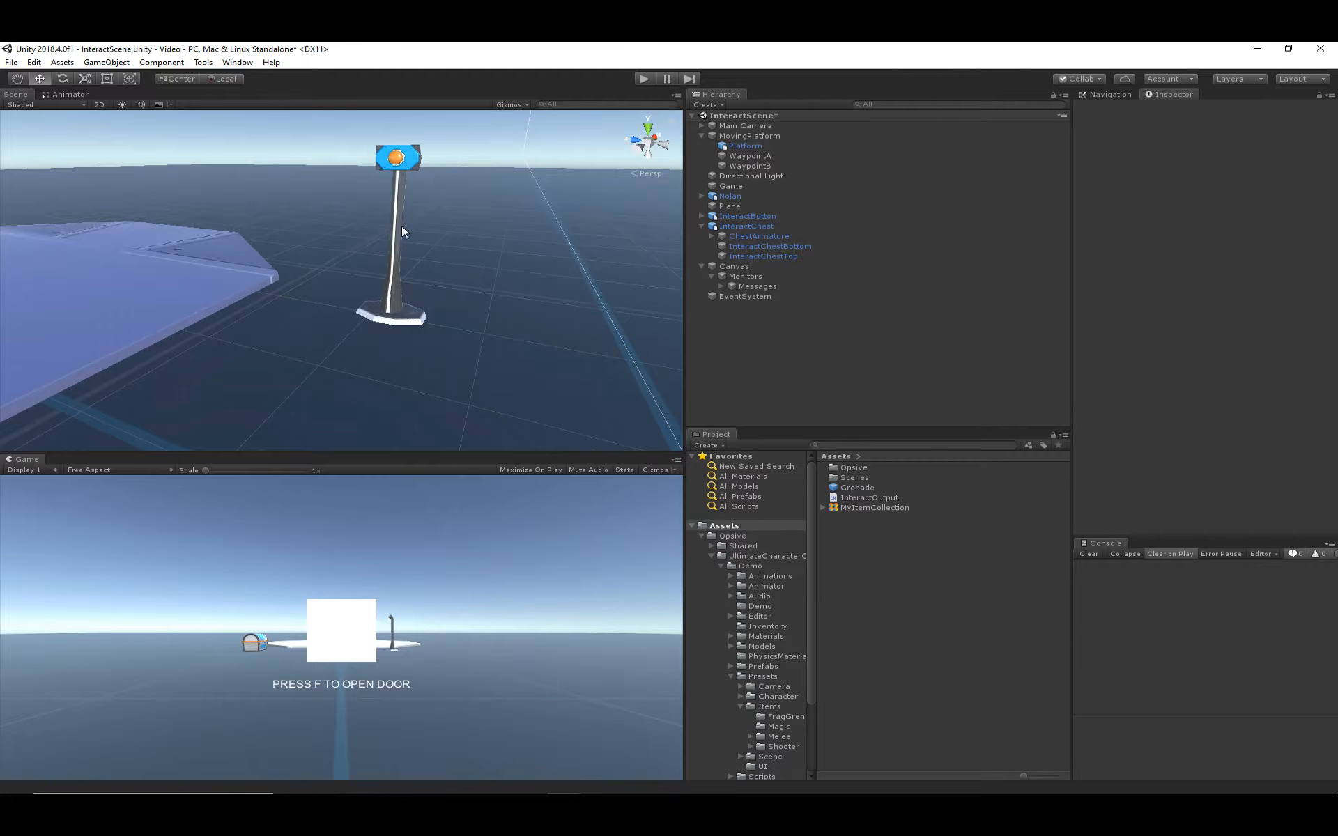
- Repeat the play-test, interacting from beside the stand to check how the character turns into position, and stop it
left_click(642, 77)
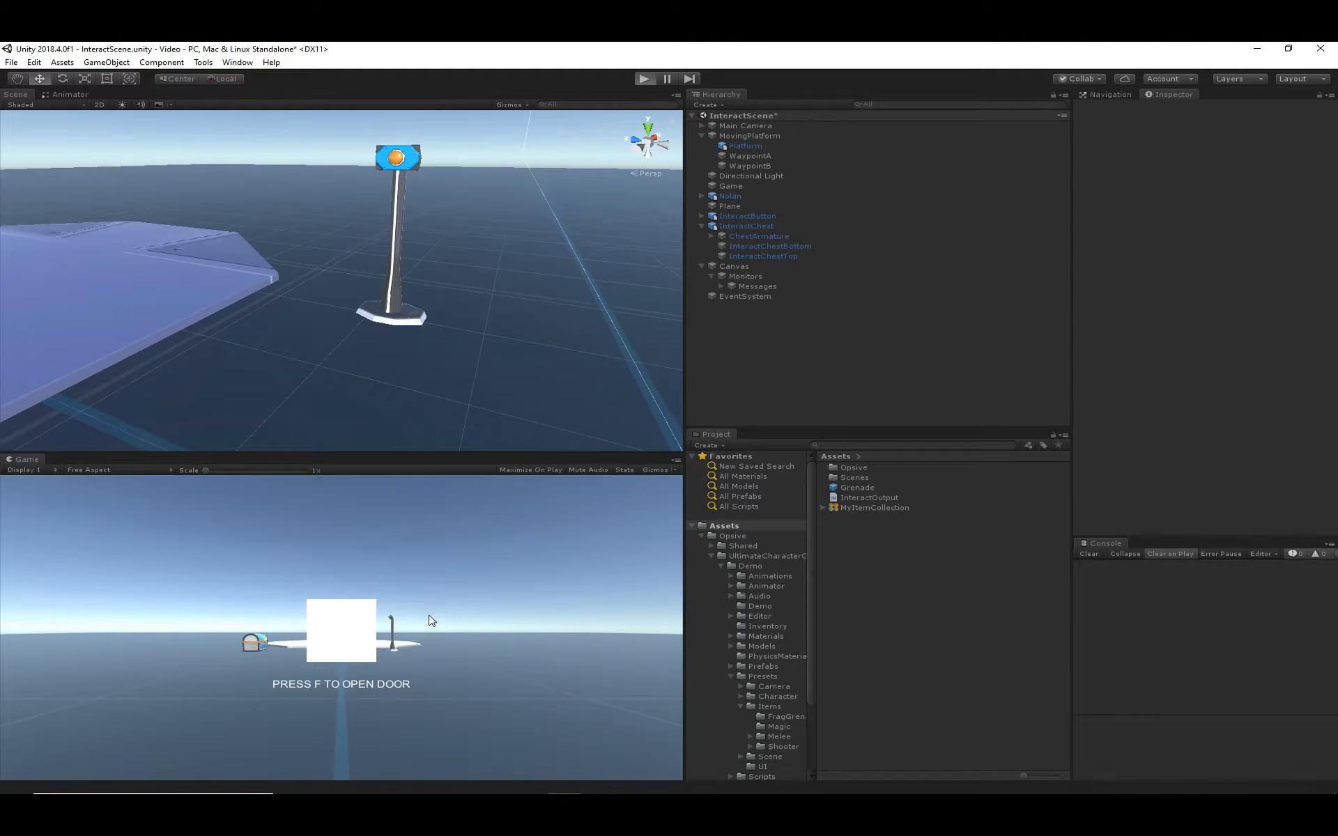
key("ctrl+p")
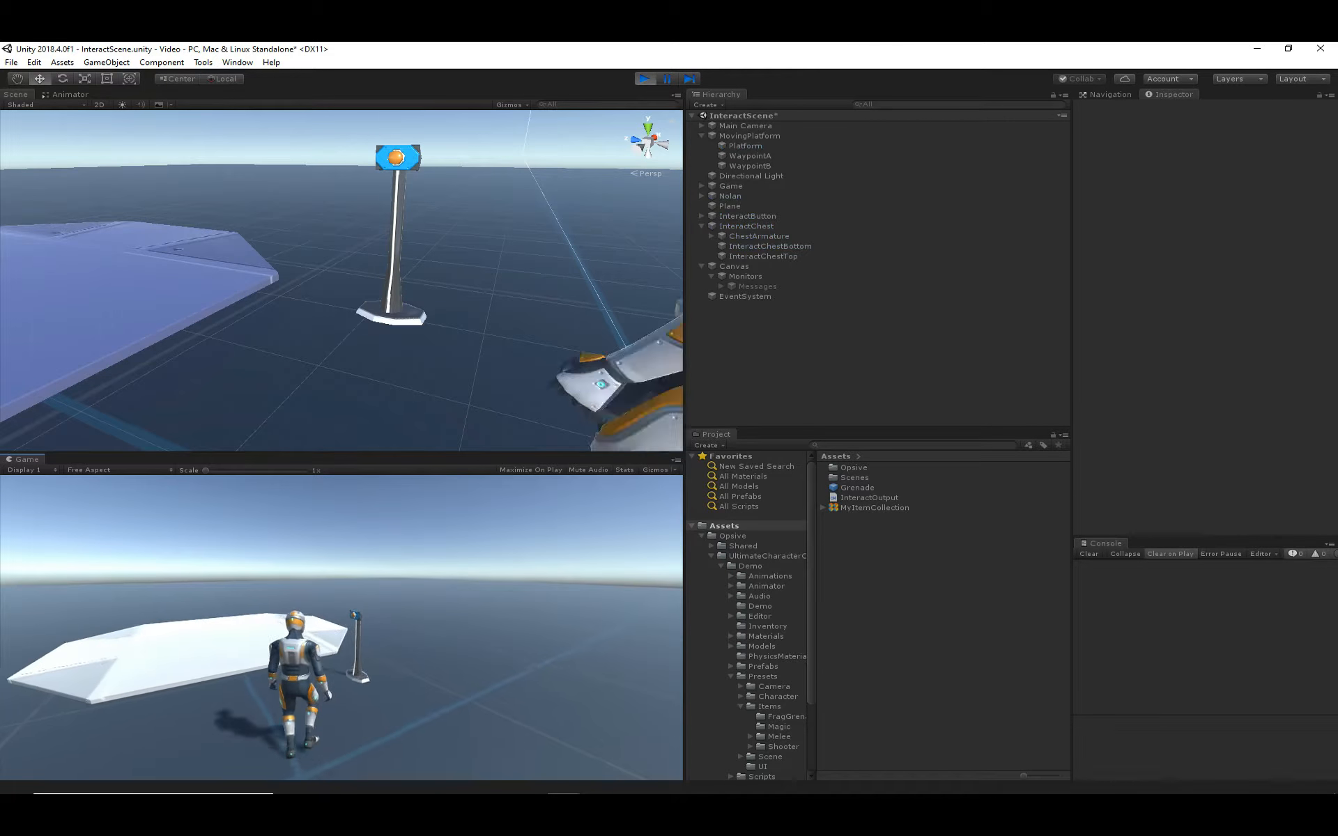
key("w")
key("d")
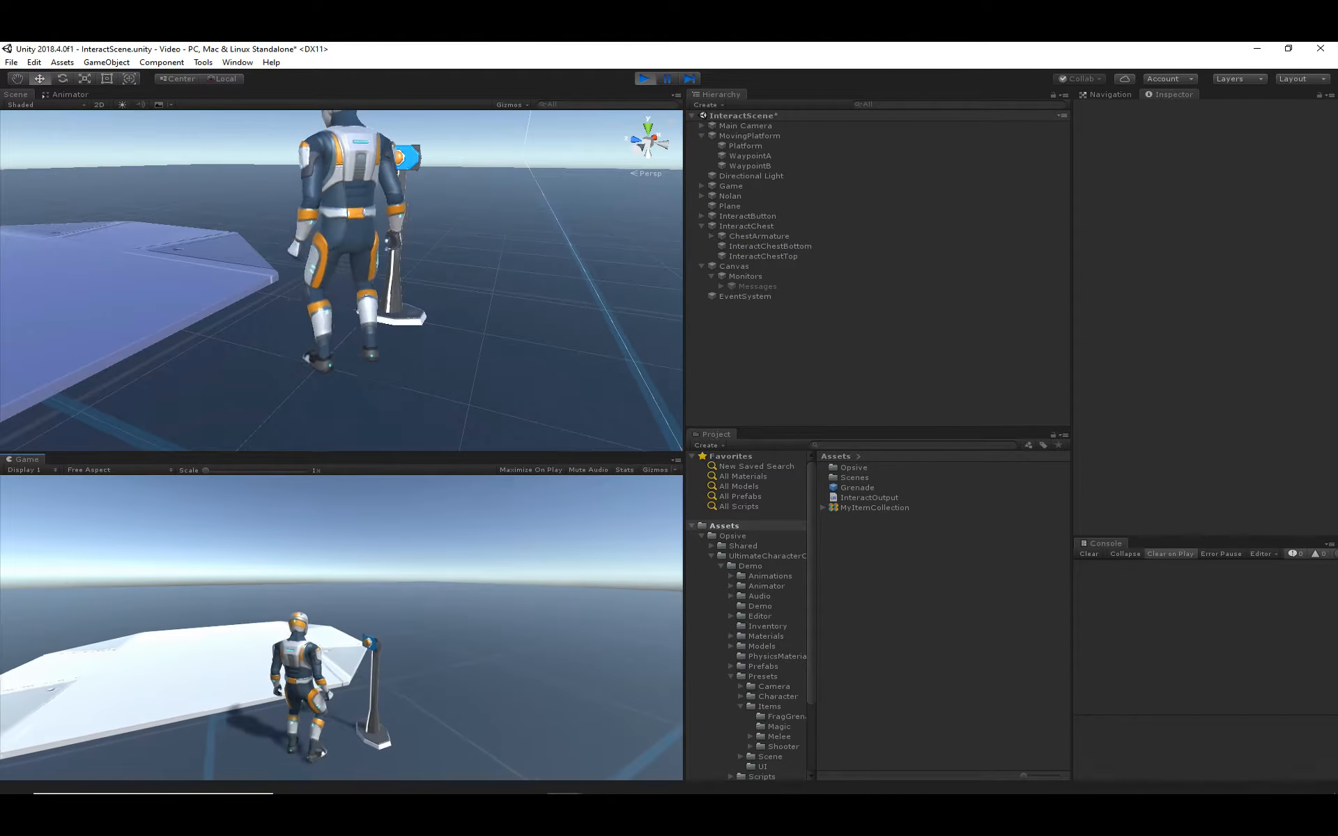
key("f")
key("Escape")
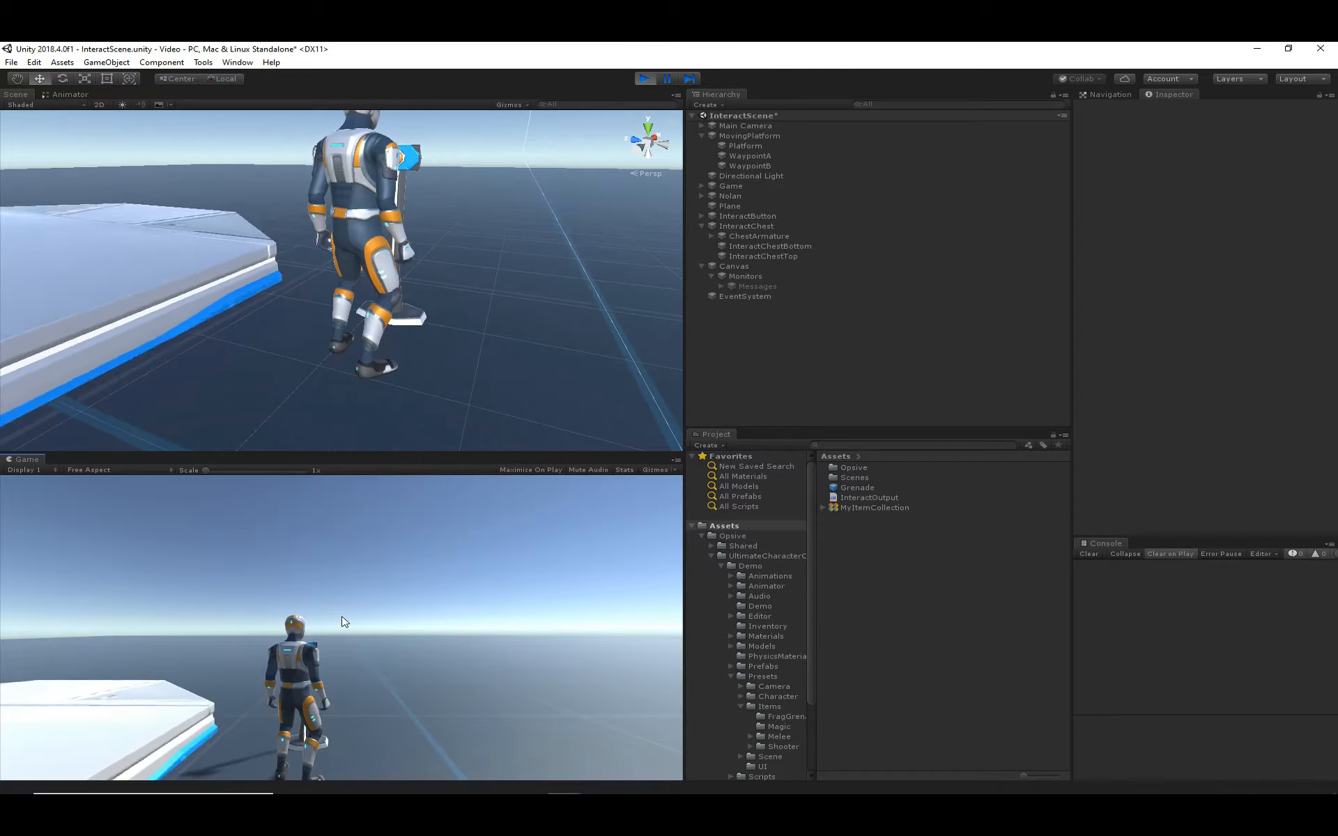
left_click(651, 80)
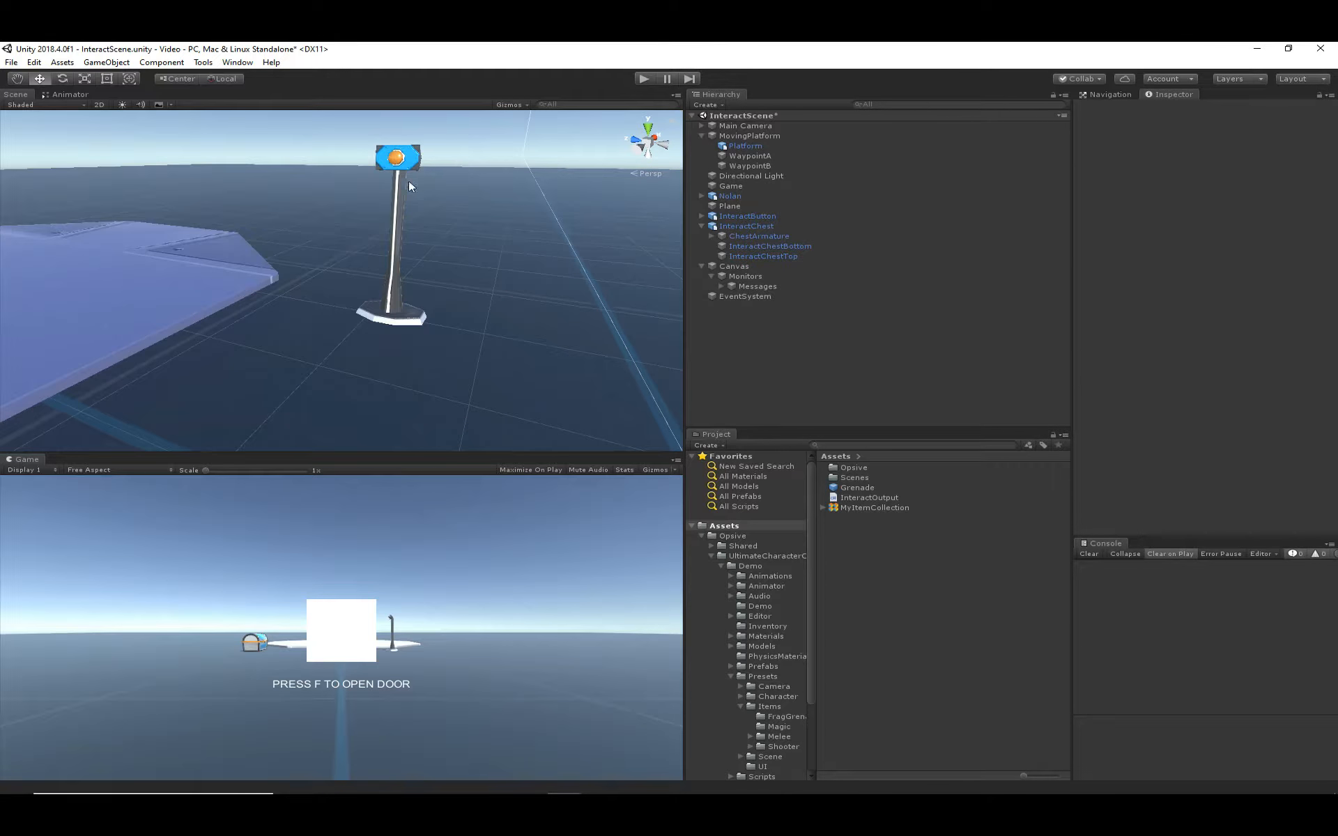
- Check Nolan's Motor Rotation Speed setting, and set the State of the Move Towards ability to MoveTowards
left_click(746, 195)
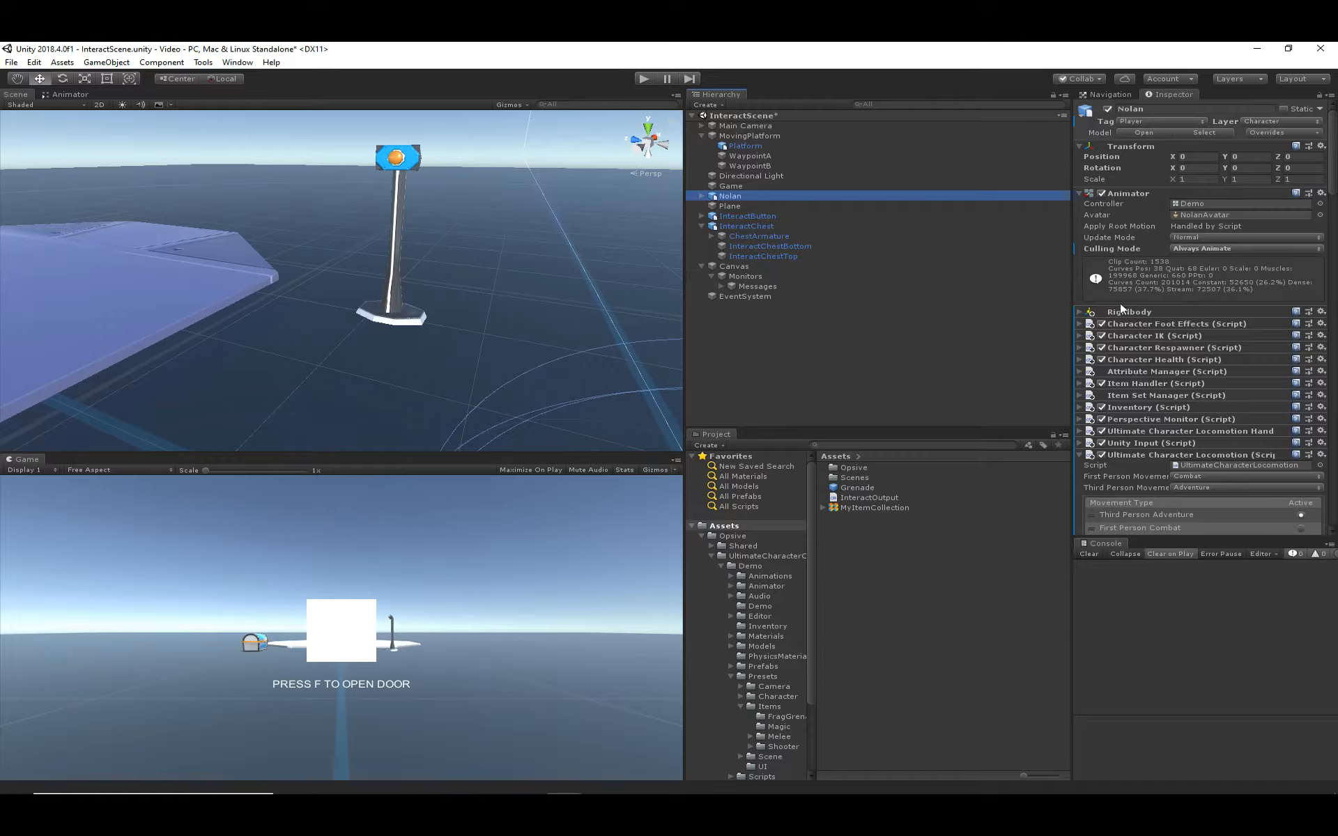
scroll(1161, 357, "down", 10)
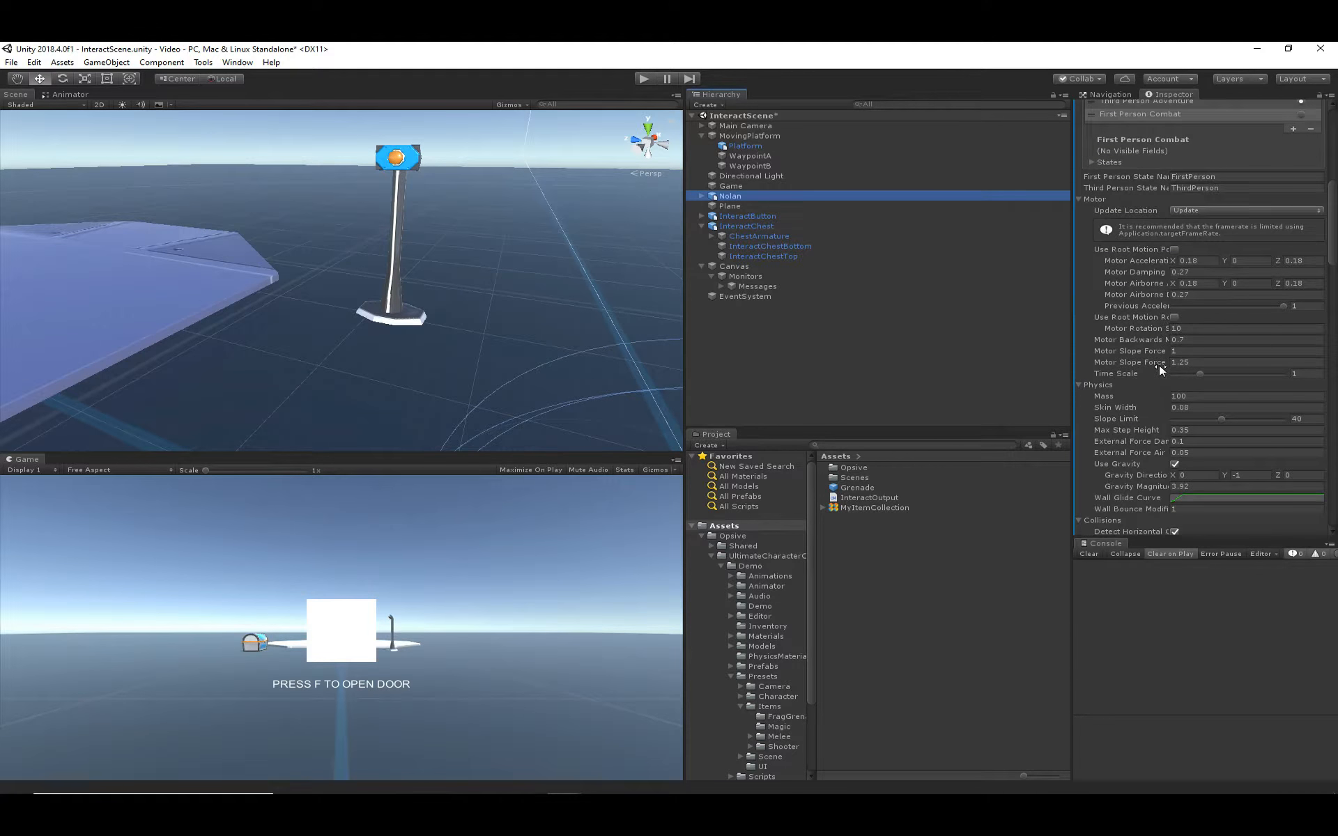
left_click(1120, 328)
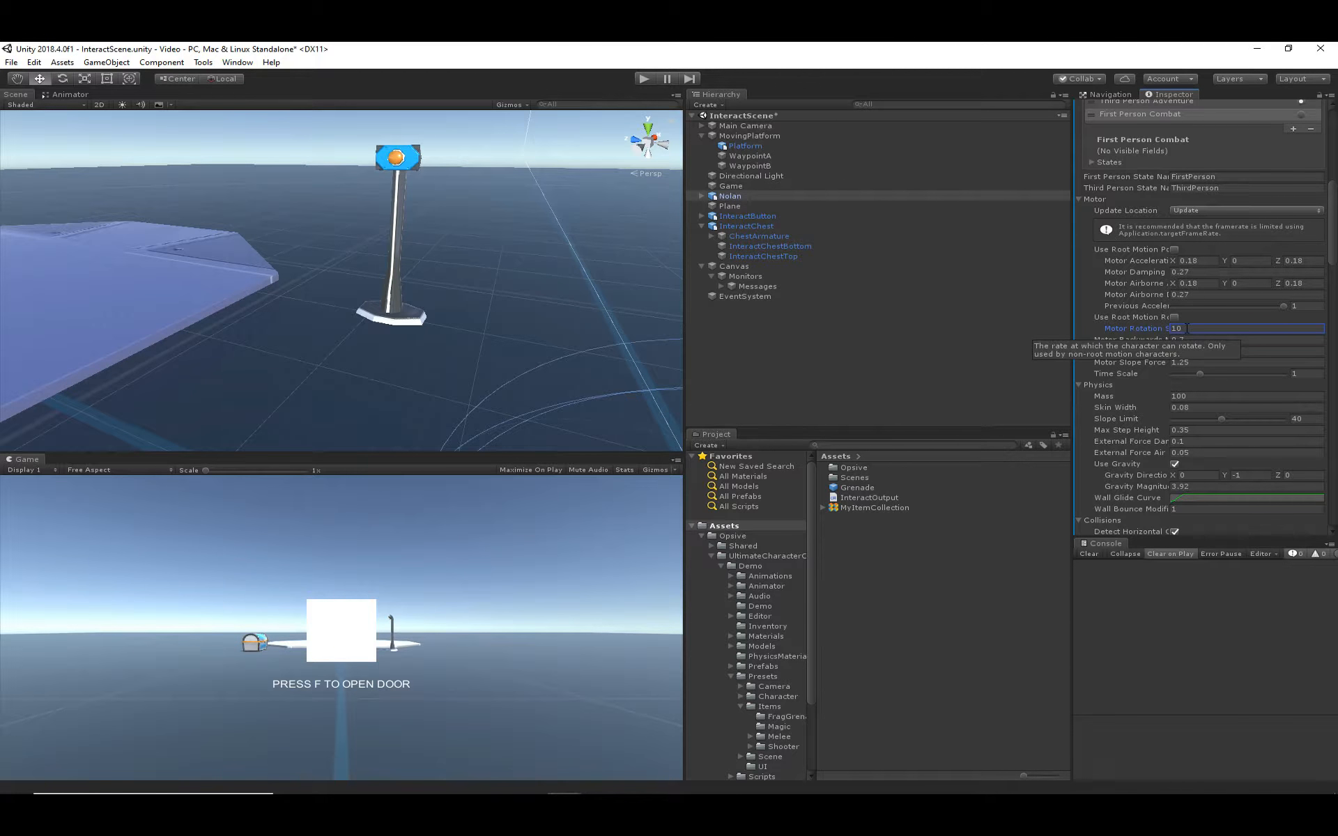
scroll(1152, 437, "down", 3)
scroll(1152, 440, "down", 15)
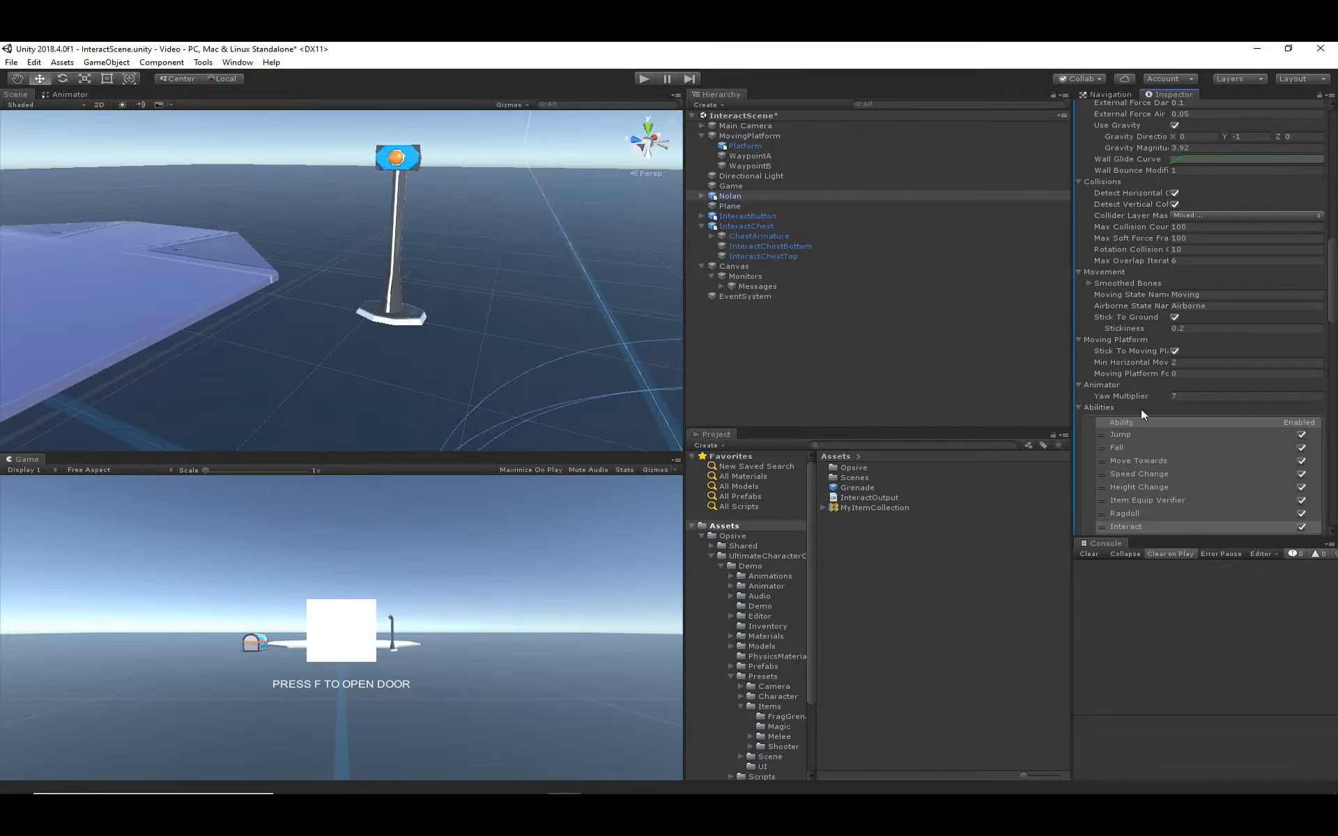
scroll(1164, 388, "up", 10)
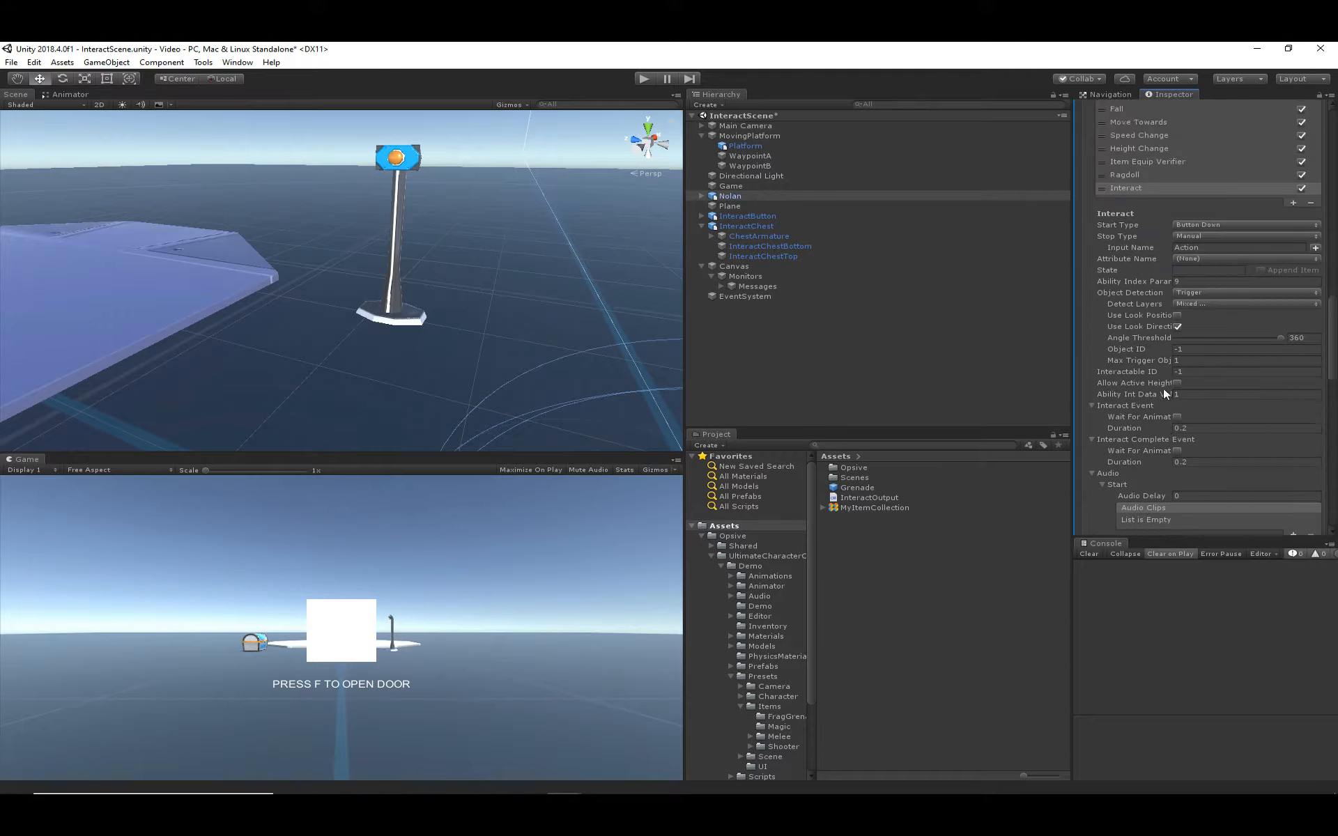
left_click(1139, 272)
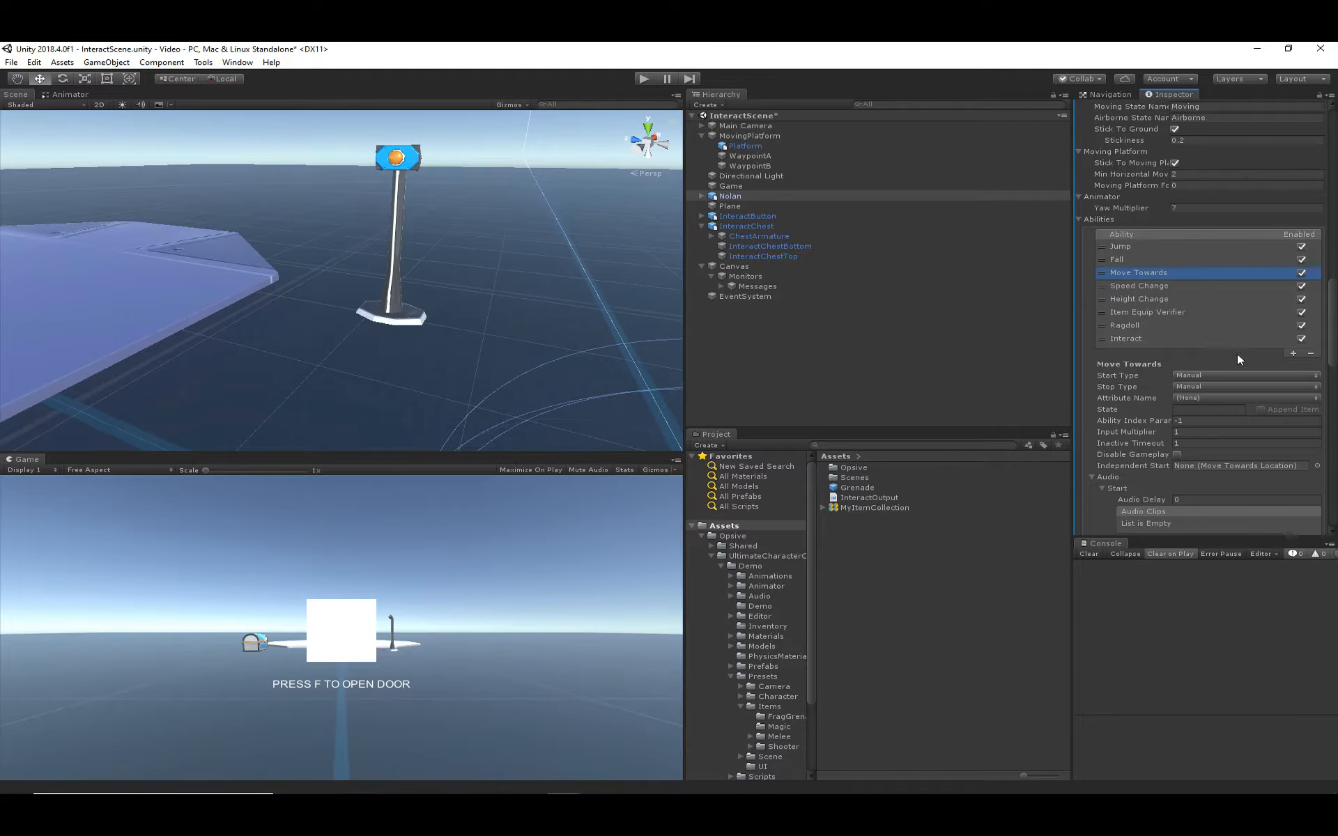
left_click(1199, 411)
type("MoveTowards")
- Add the existing MoveTowardsUltimateCharacterLocomotionPreset to the States of Nolan's Ultimate Character Locomotion component
scroll(1197, 412, "down", 3)
scroll(1198, 412, "down", 10)
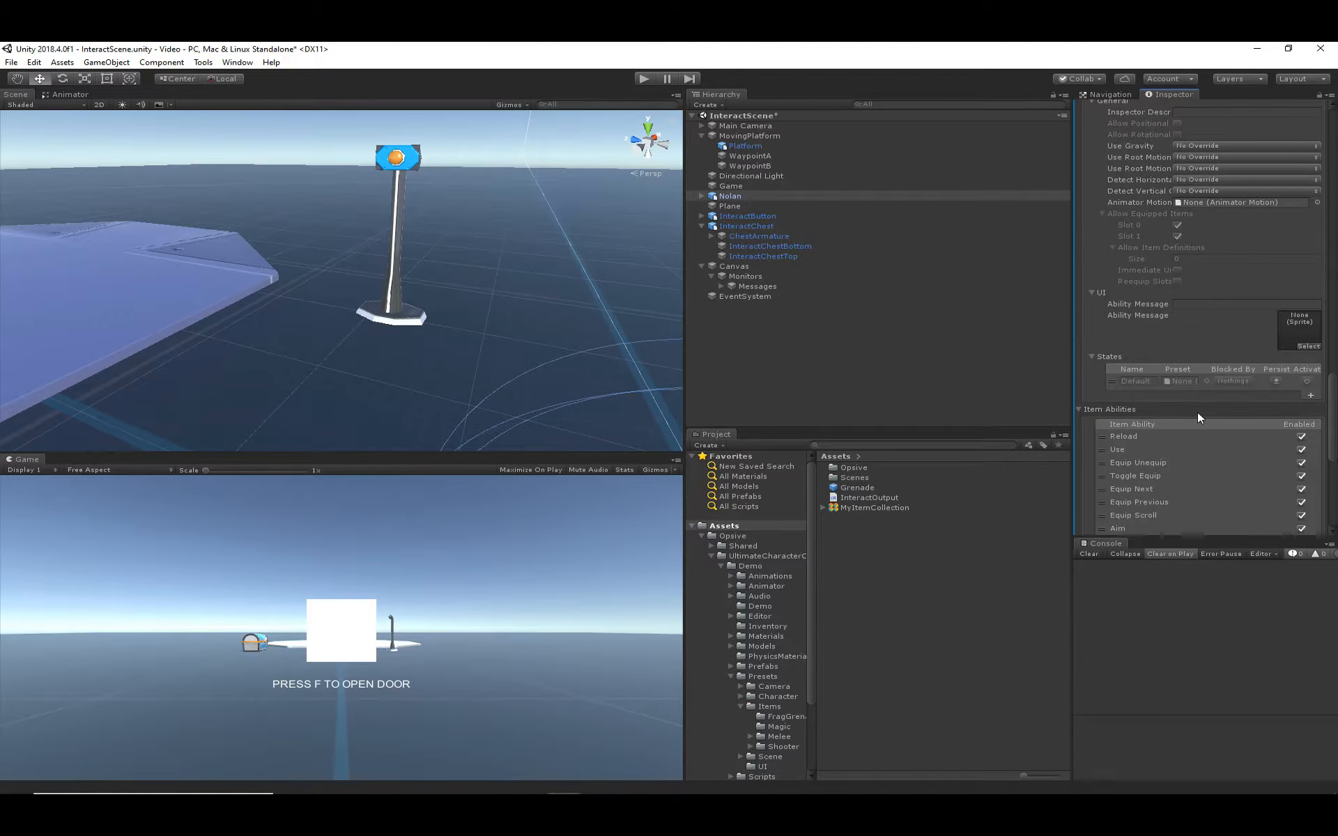
scroll(1228, 373, "down", 8)
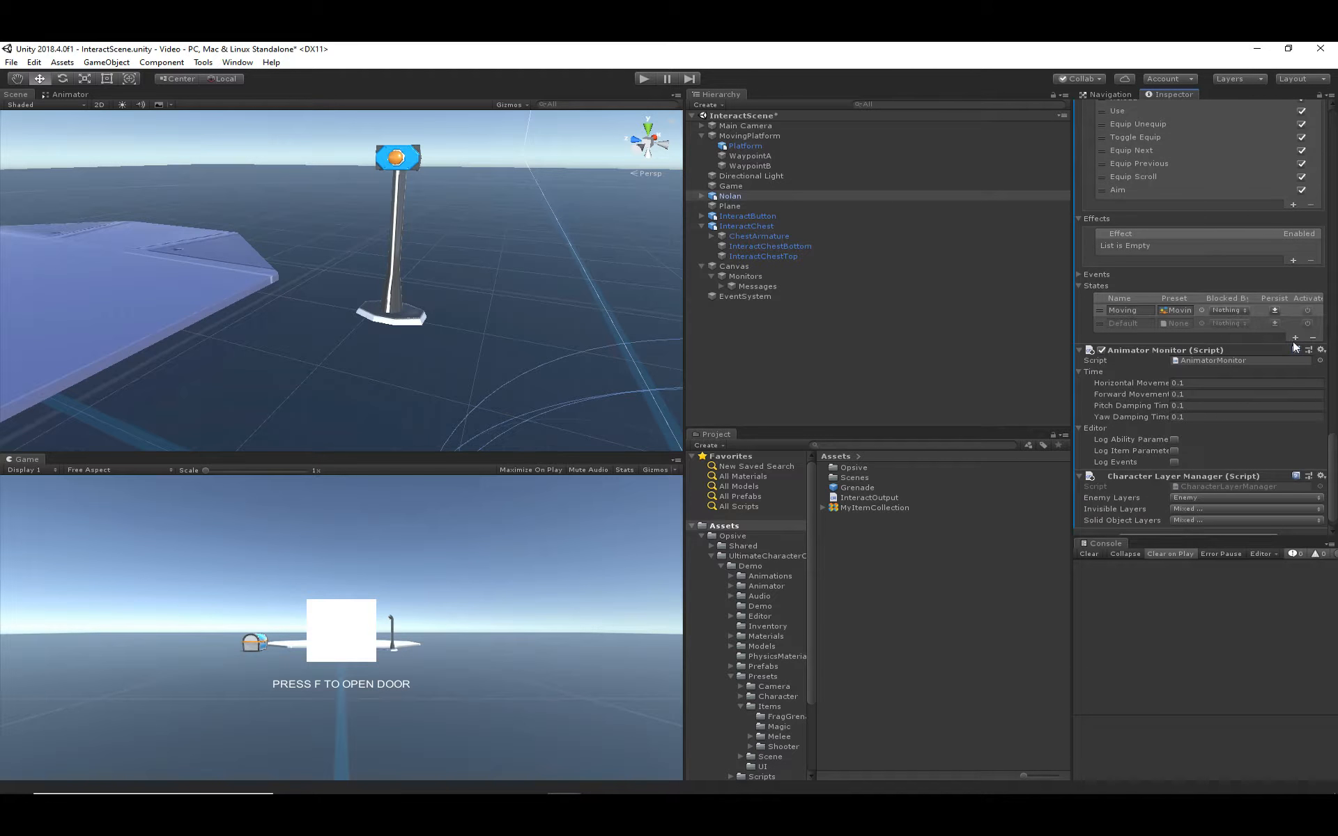
left_click(1295, 338)
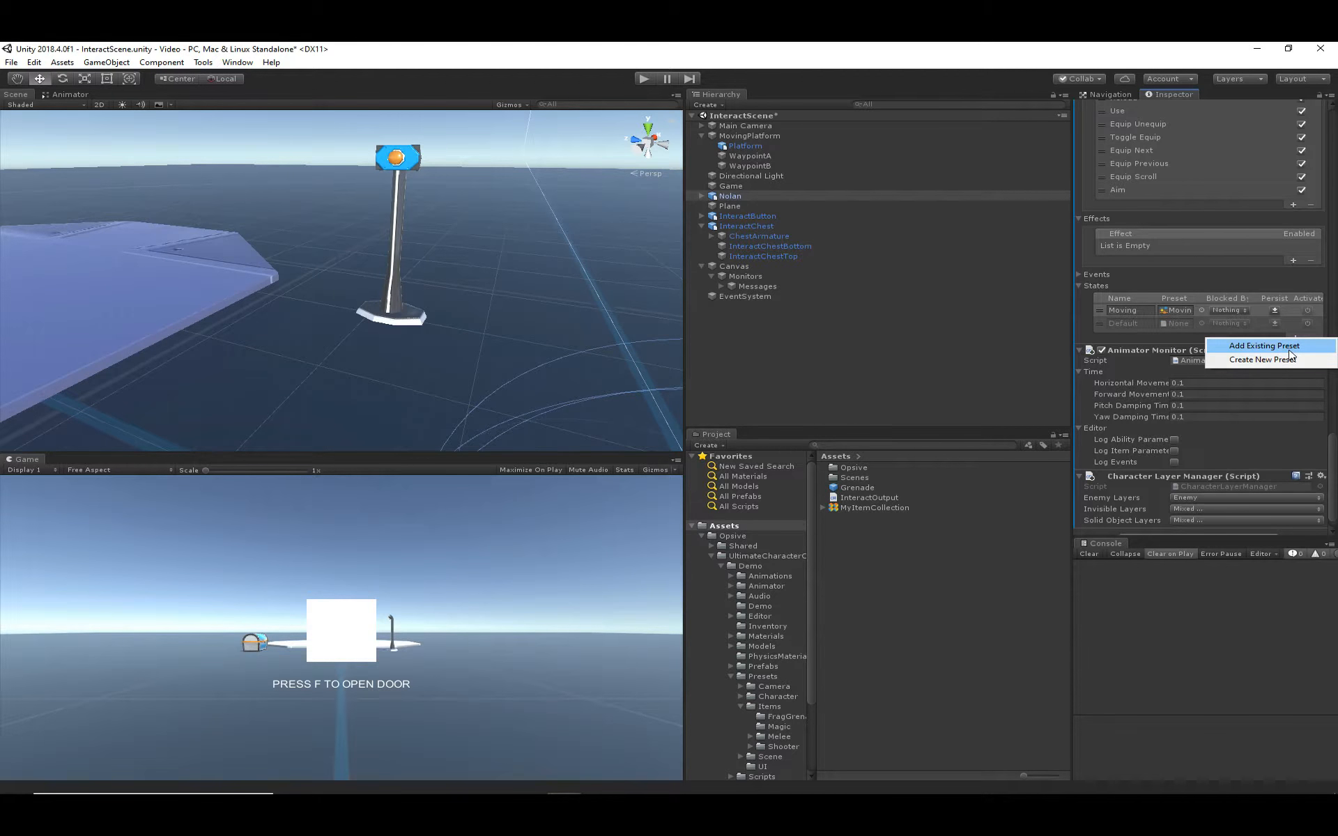
left_click(1285, 349)
scroll(272, 346, "down", 6)
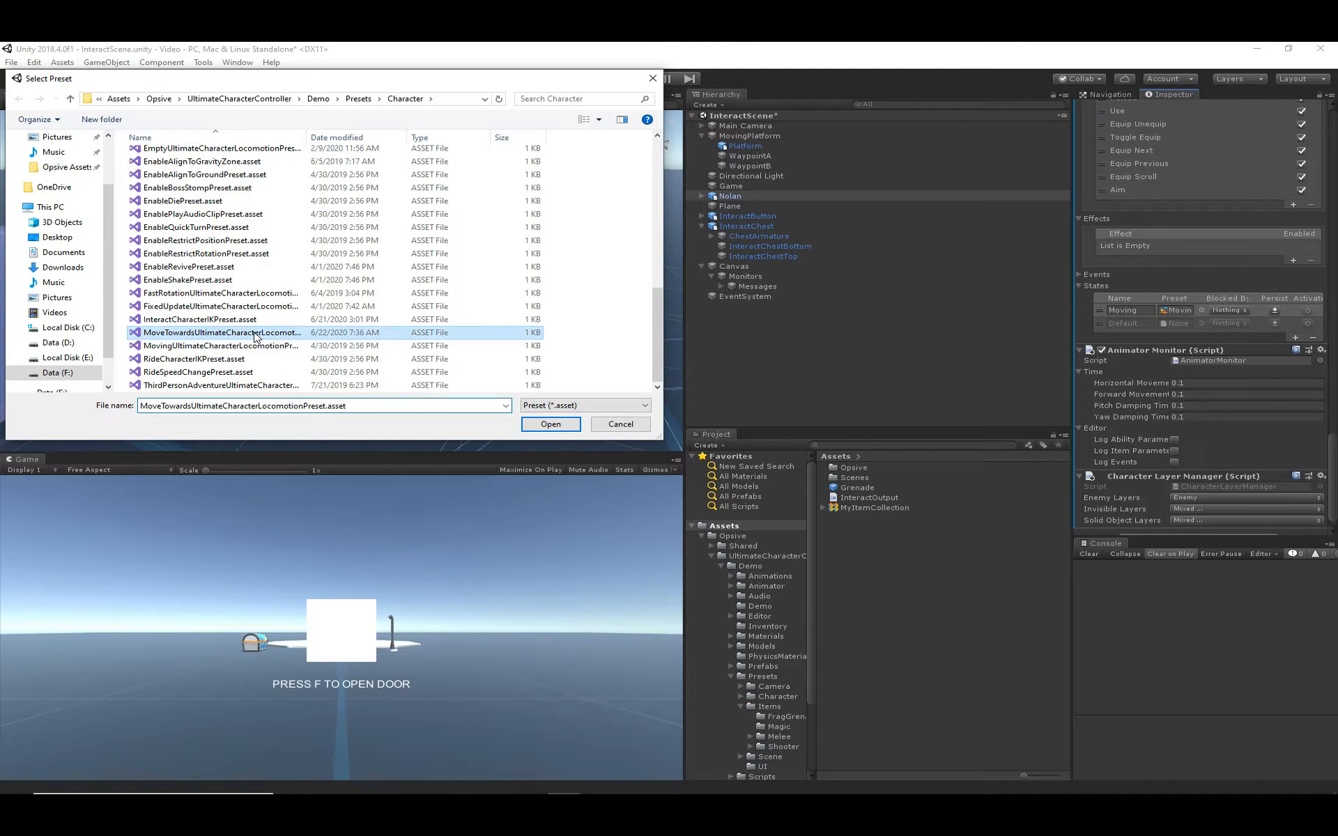
double_click(223, 333)
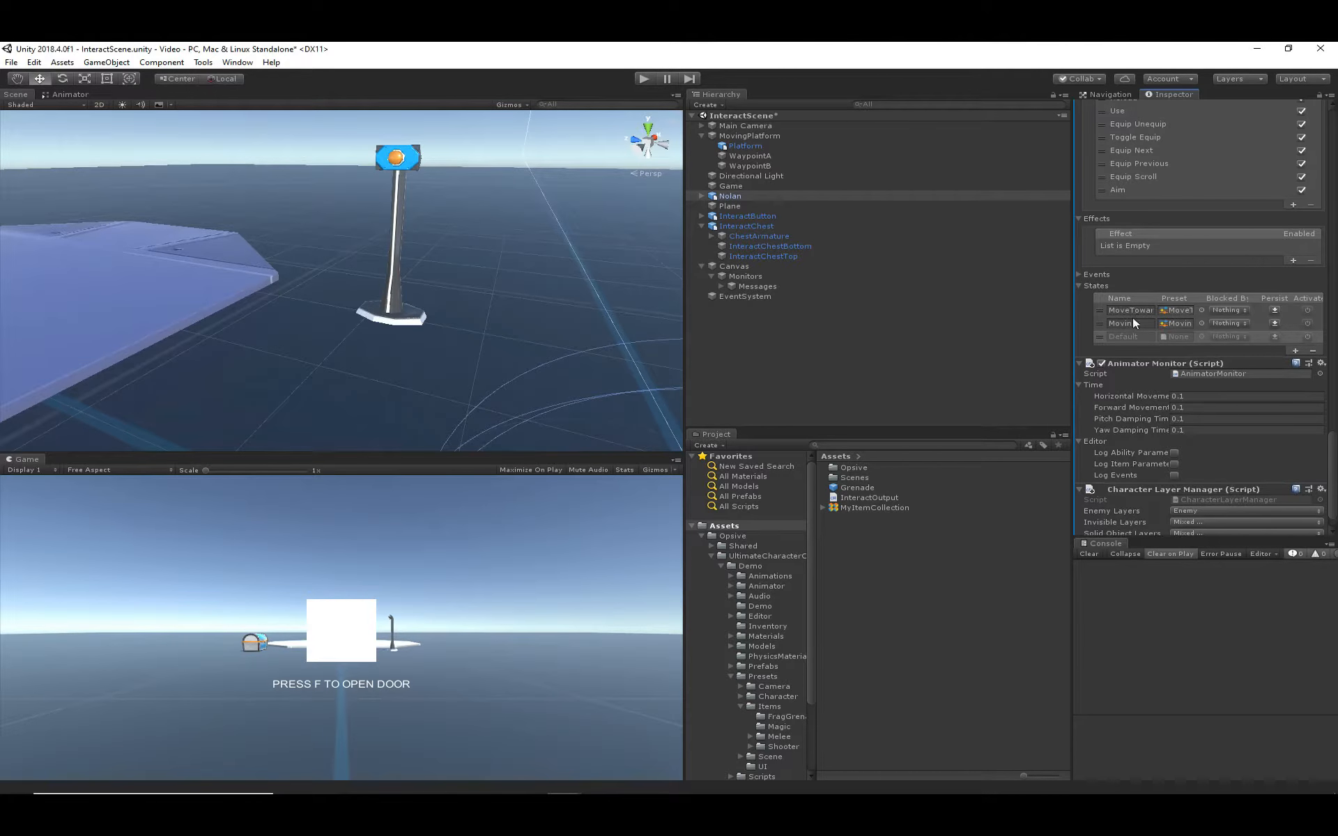
- Examine the Motor Rotation Speed stored in the MoveTowardsUltimateCharacterLocomotionPreset asset, and deselect it
left_click(1175, 310)
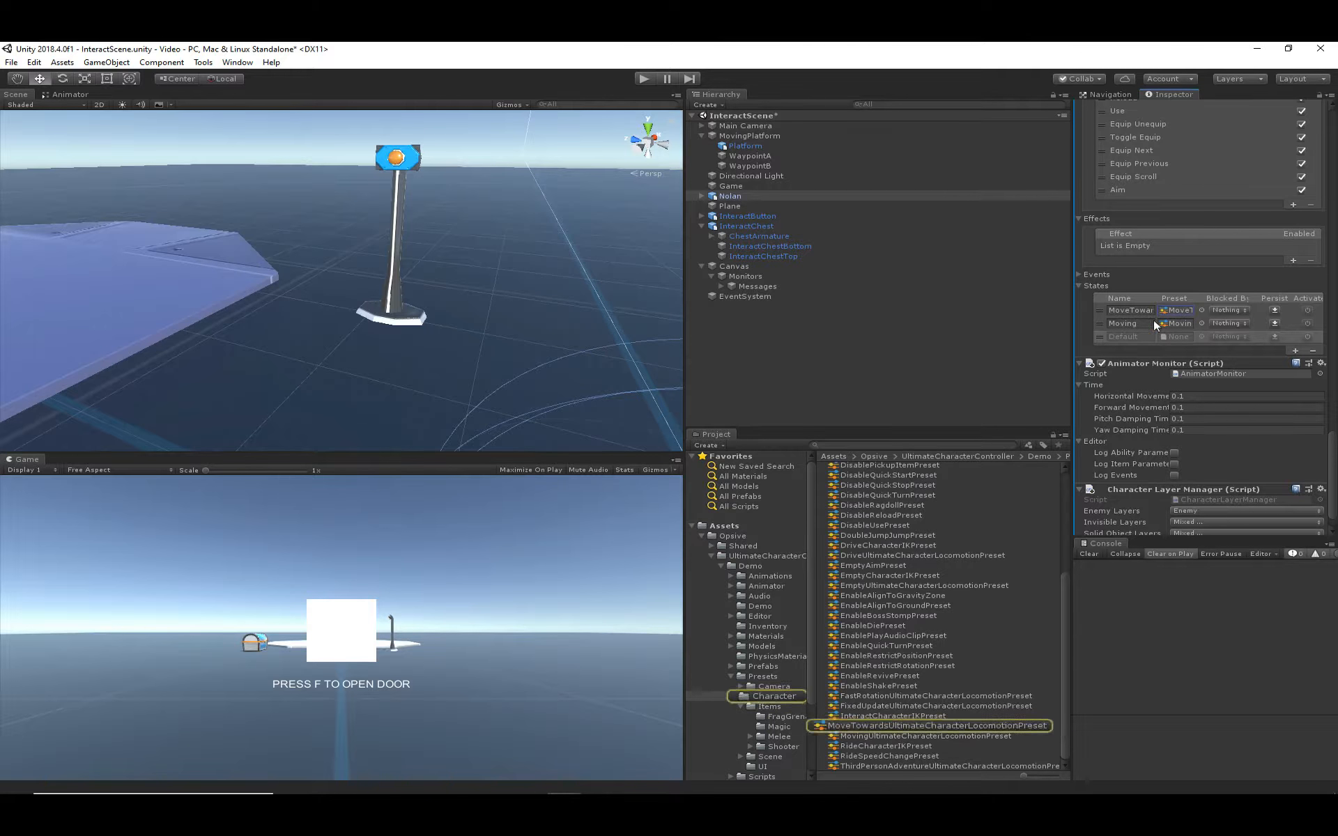
left_click(934, 726)
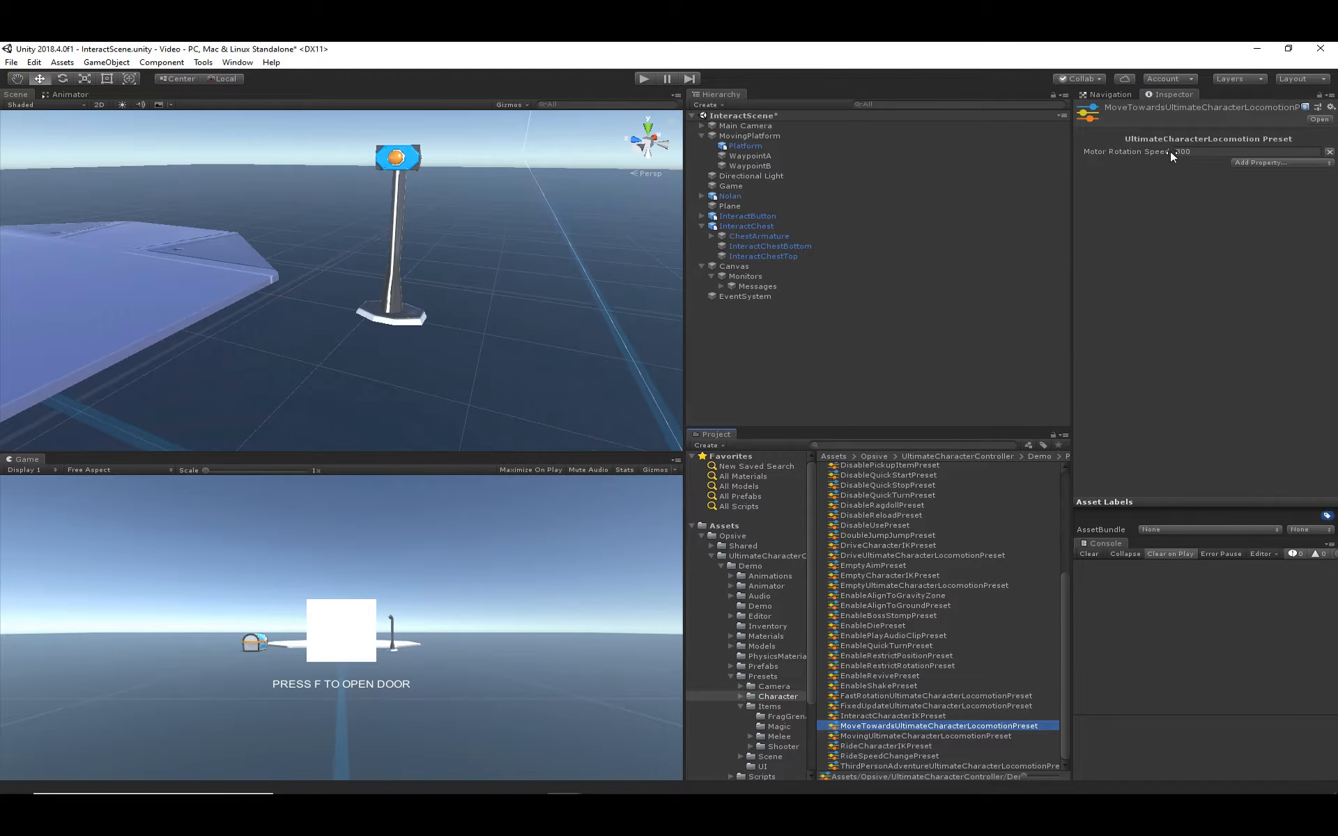
left_click(867, 370)
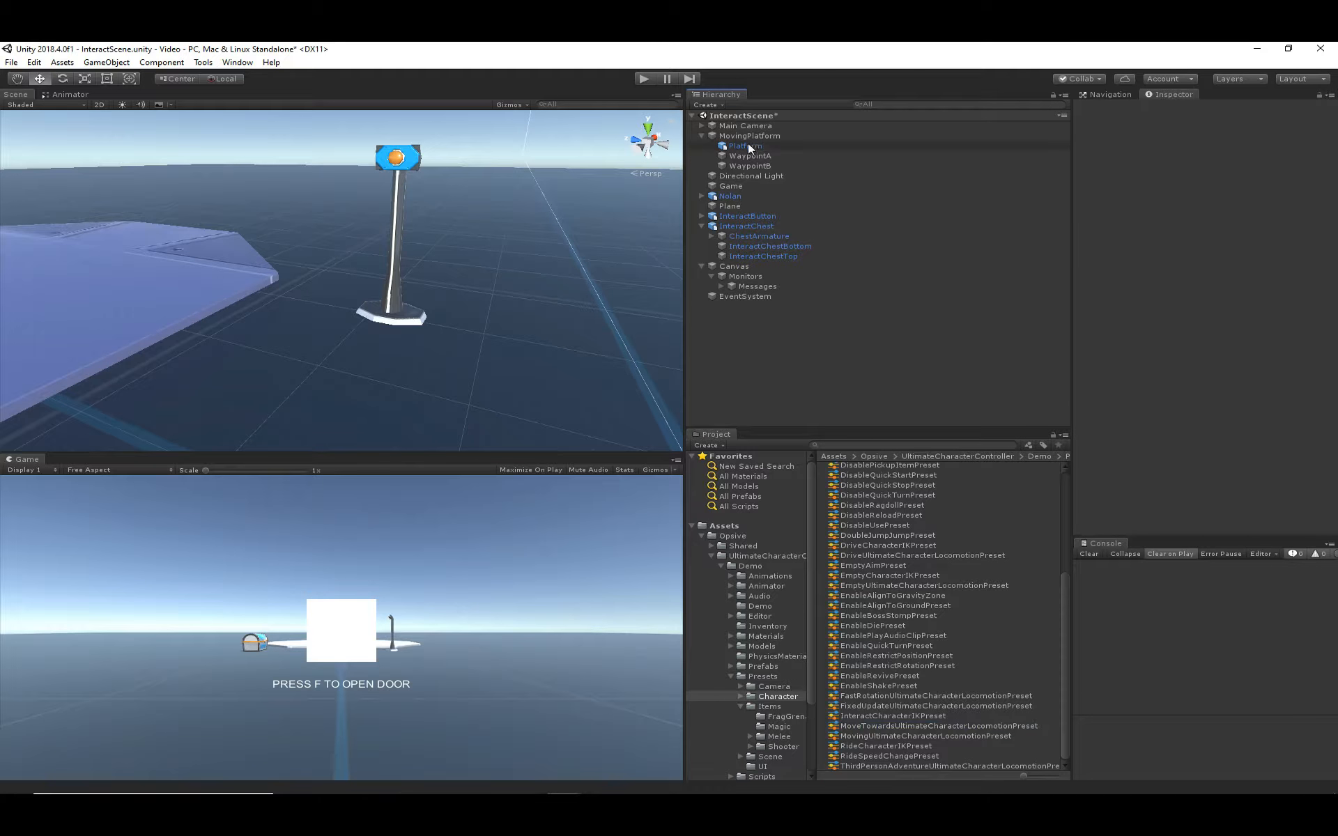
- Play-test the button interaction with the MoveTowards preset in place, walking the character up to the stand
left_click(638, 79)
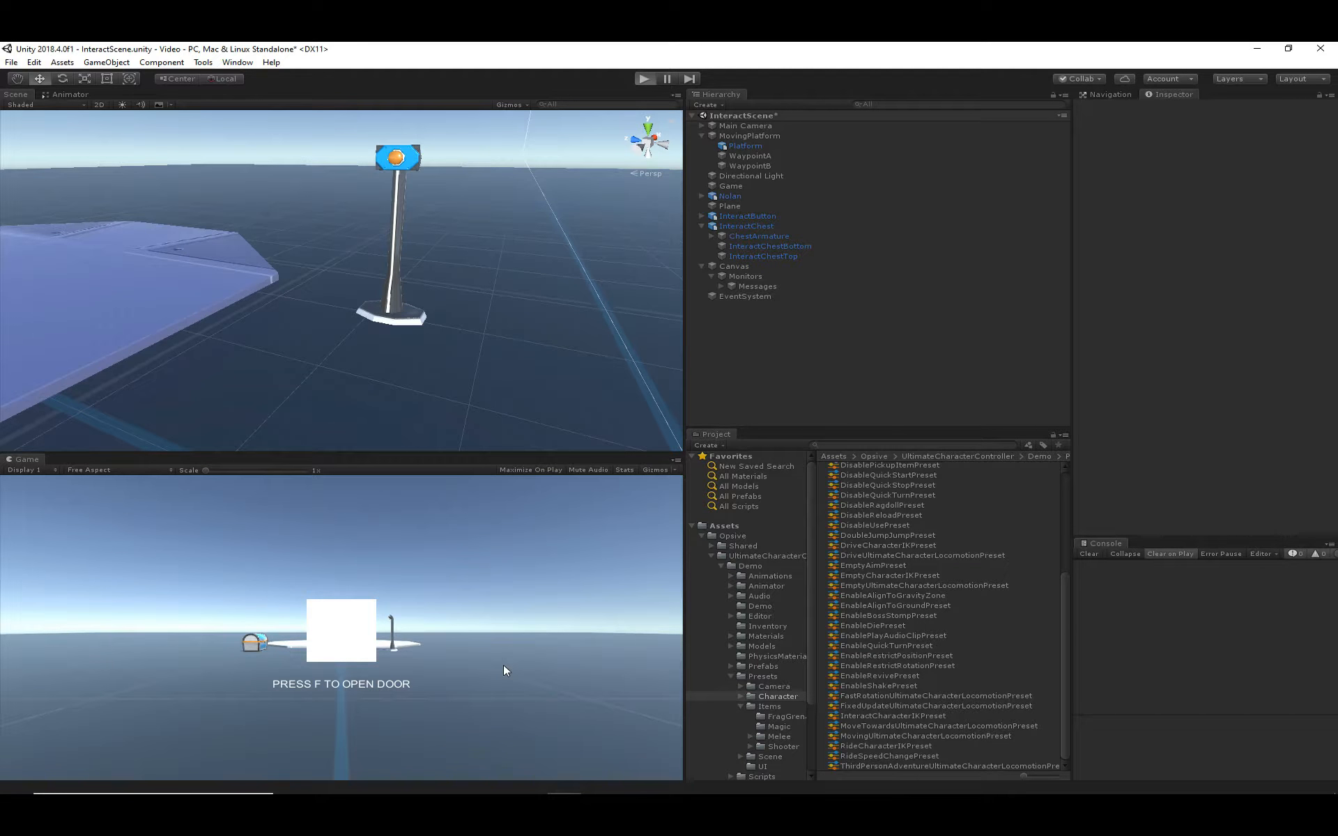
key("w")
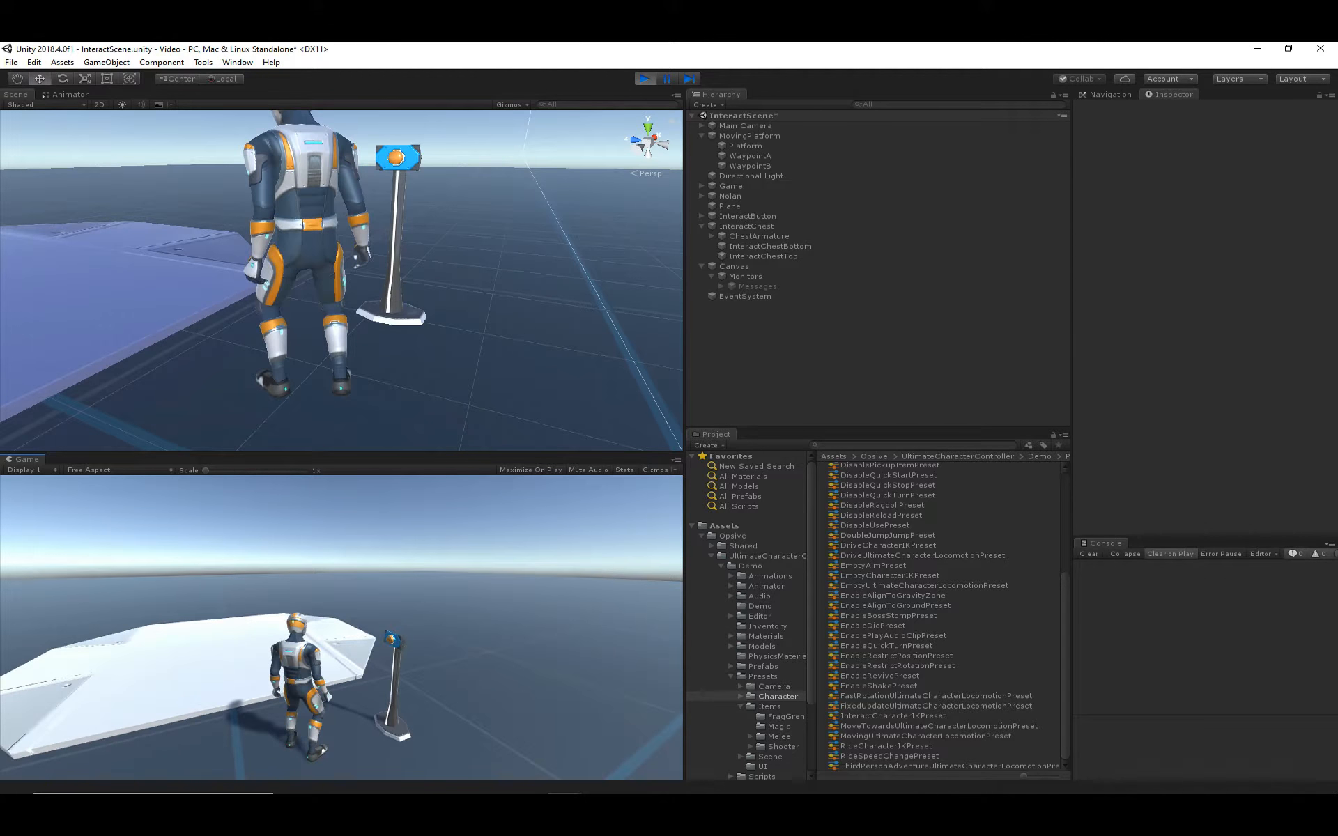
key("w")
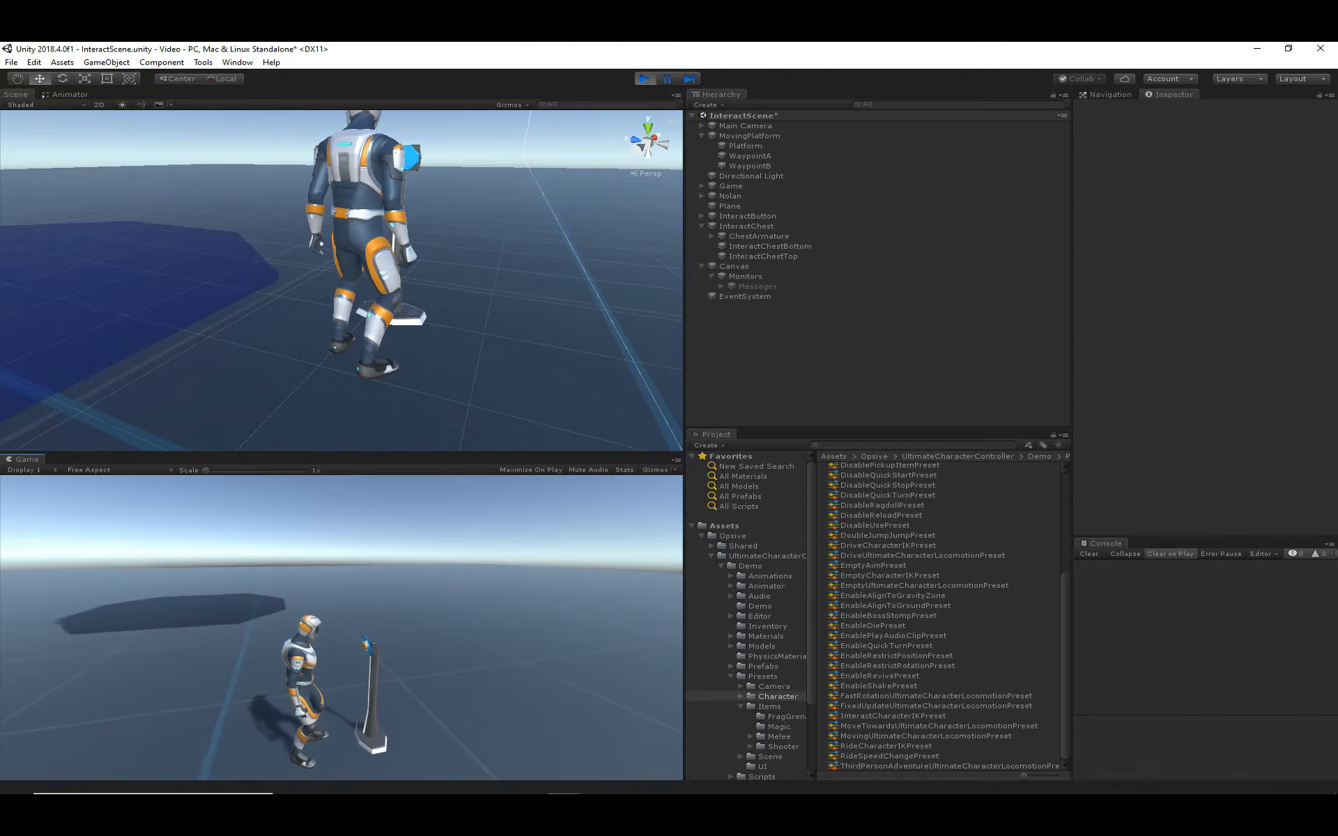
- Stop the play test and look over the button stand, platform and chest in the scene
key("Escape")
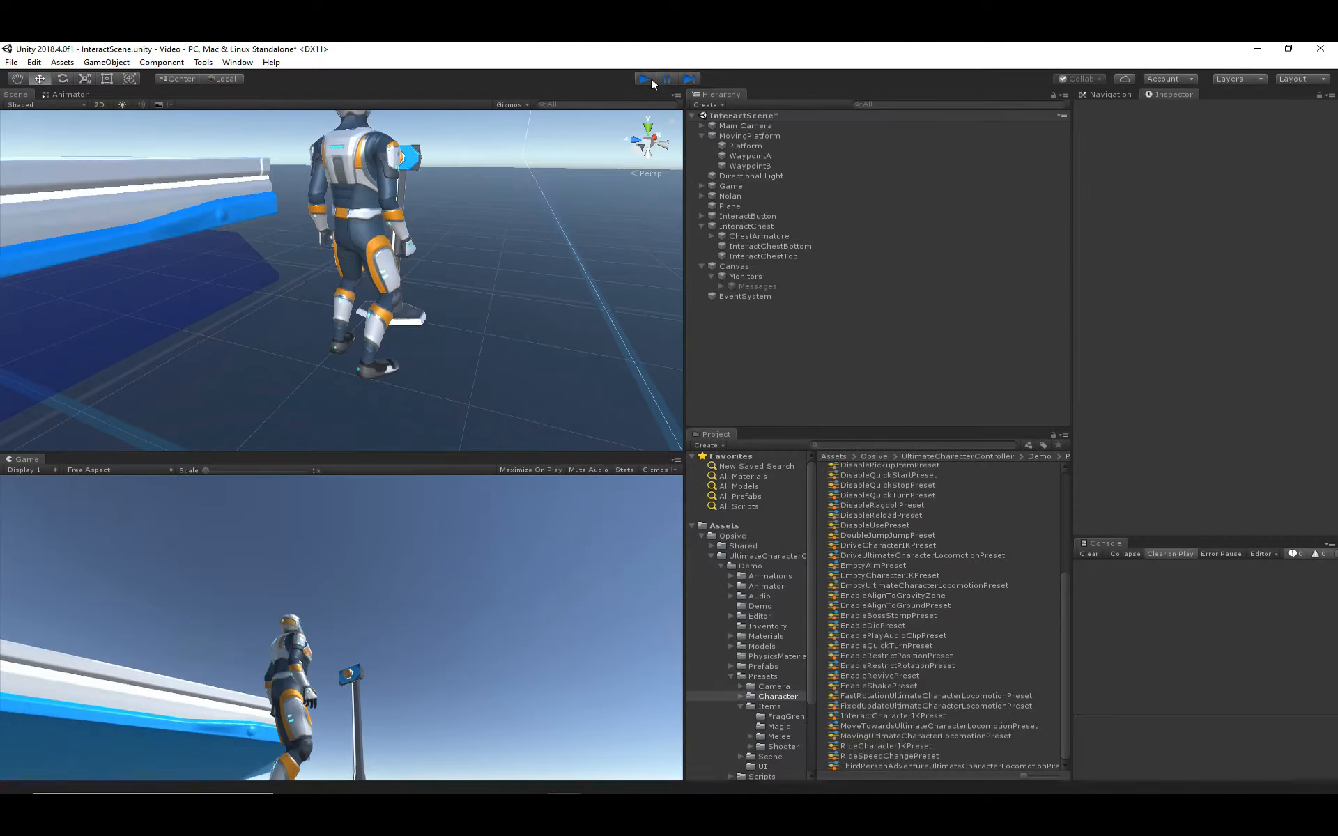
left_click(652, 79)
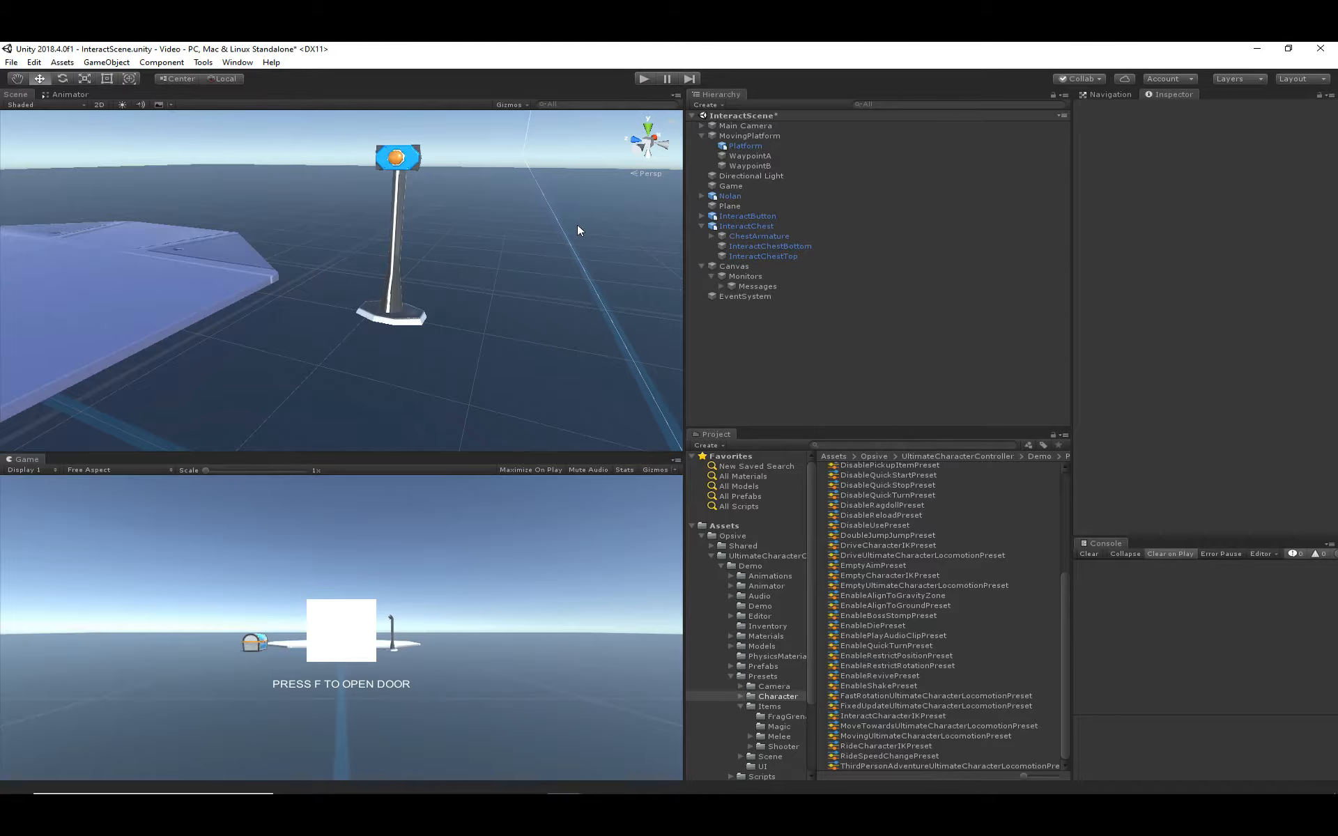
right_click_drag(578, 226, 468, 257)
scroll(468, 244, "down", 5)
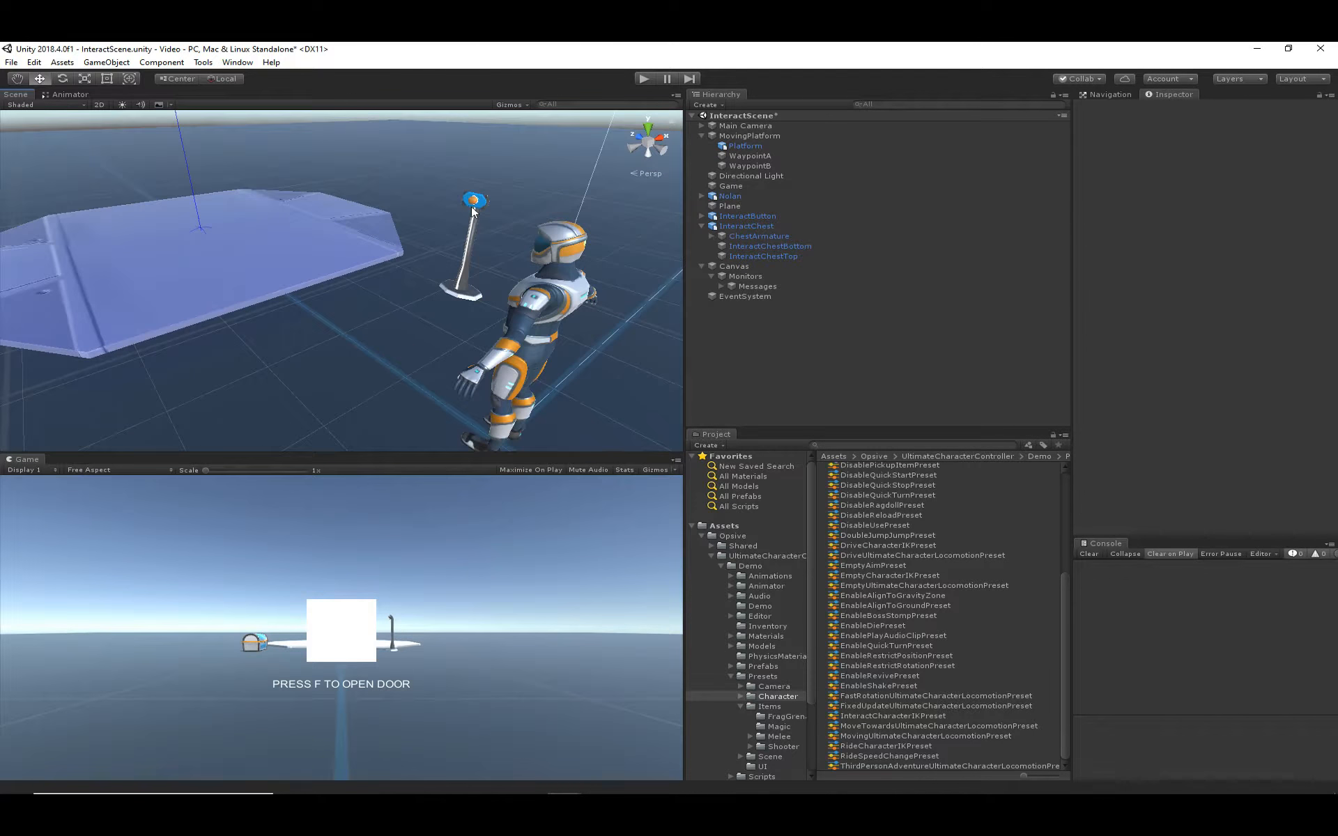
middle_click_drag(422, 261, 470, 269)
right_click_drag(470, 269, 315, 343)
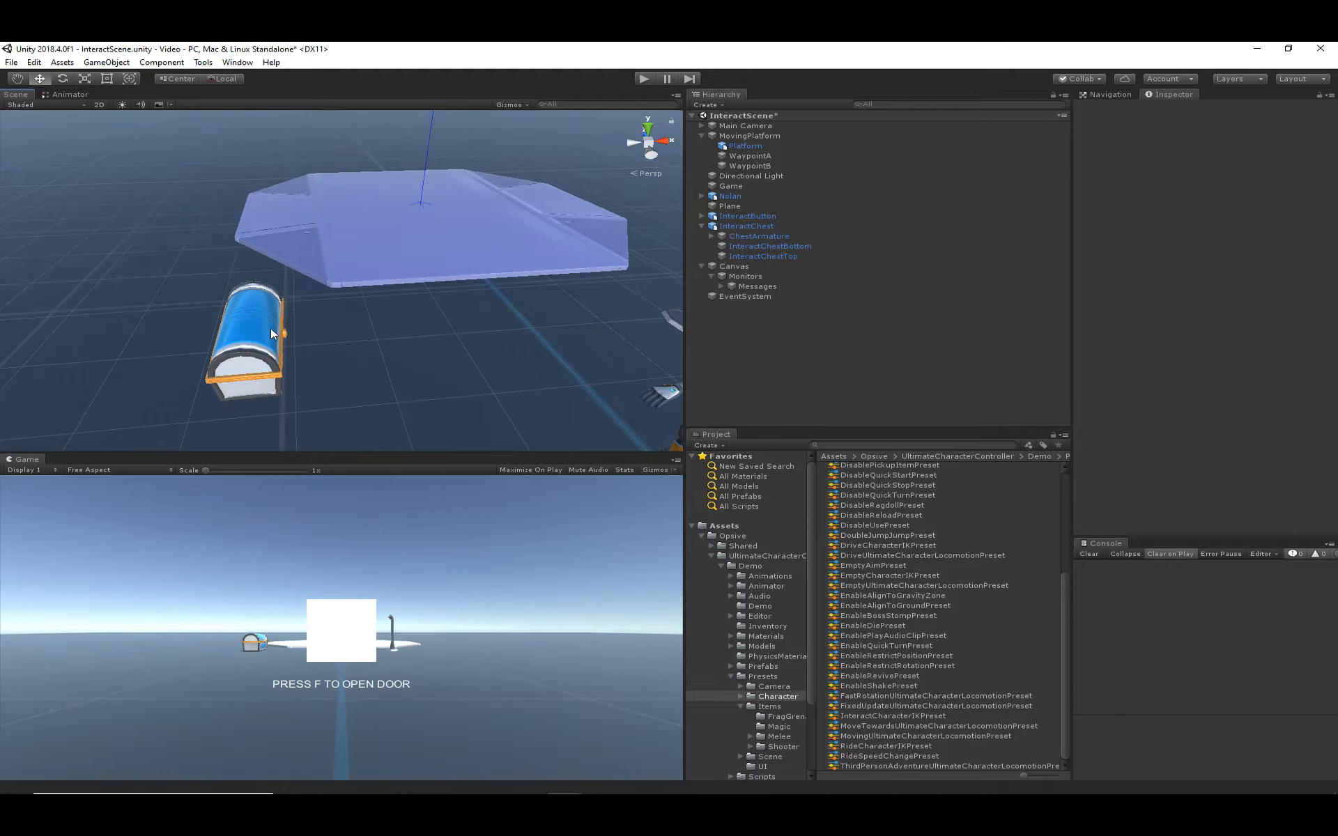
right_click_drag(450, 328, 622, 212)
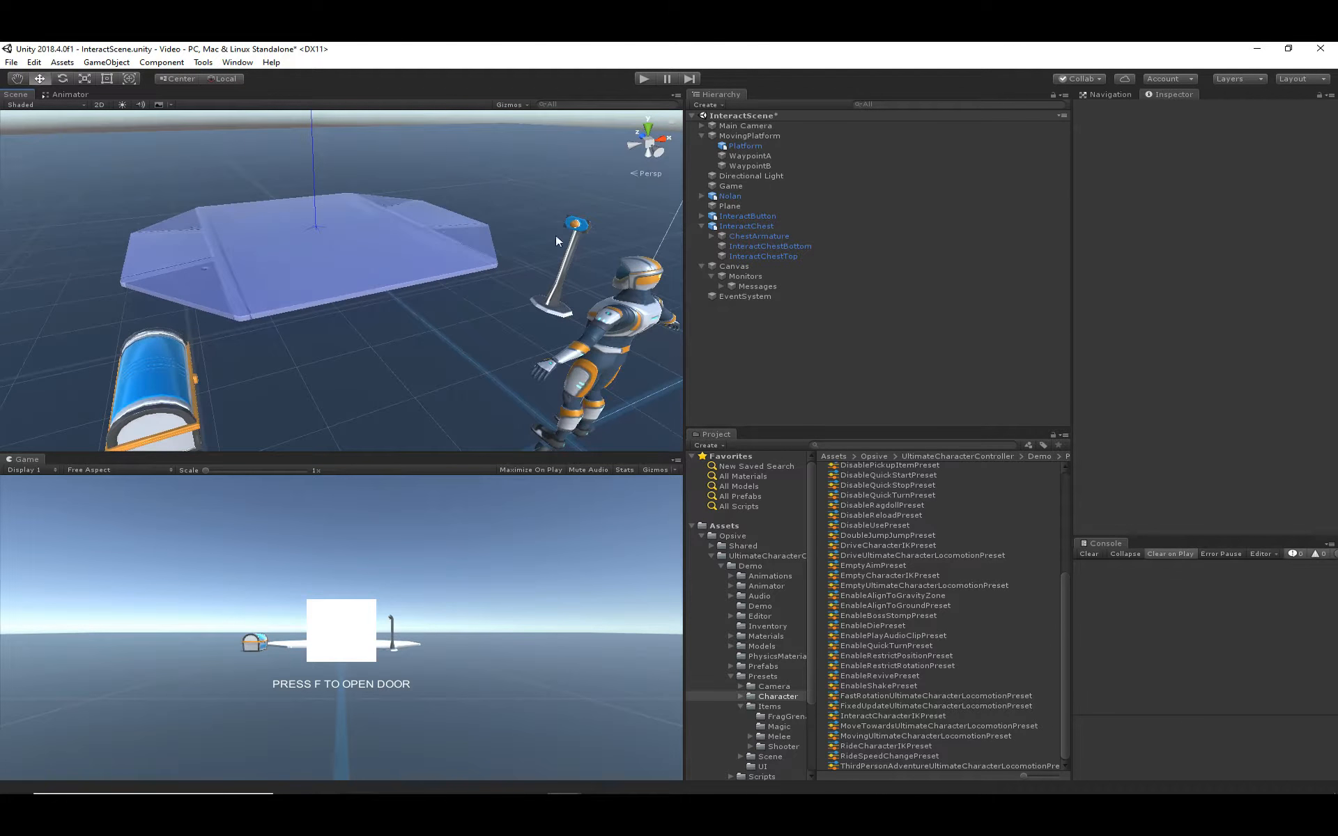
middle_click_drag(203, 374, 279, 350)
right_click_drag(367, 335, 325, 361)
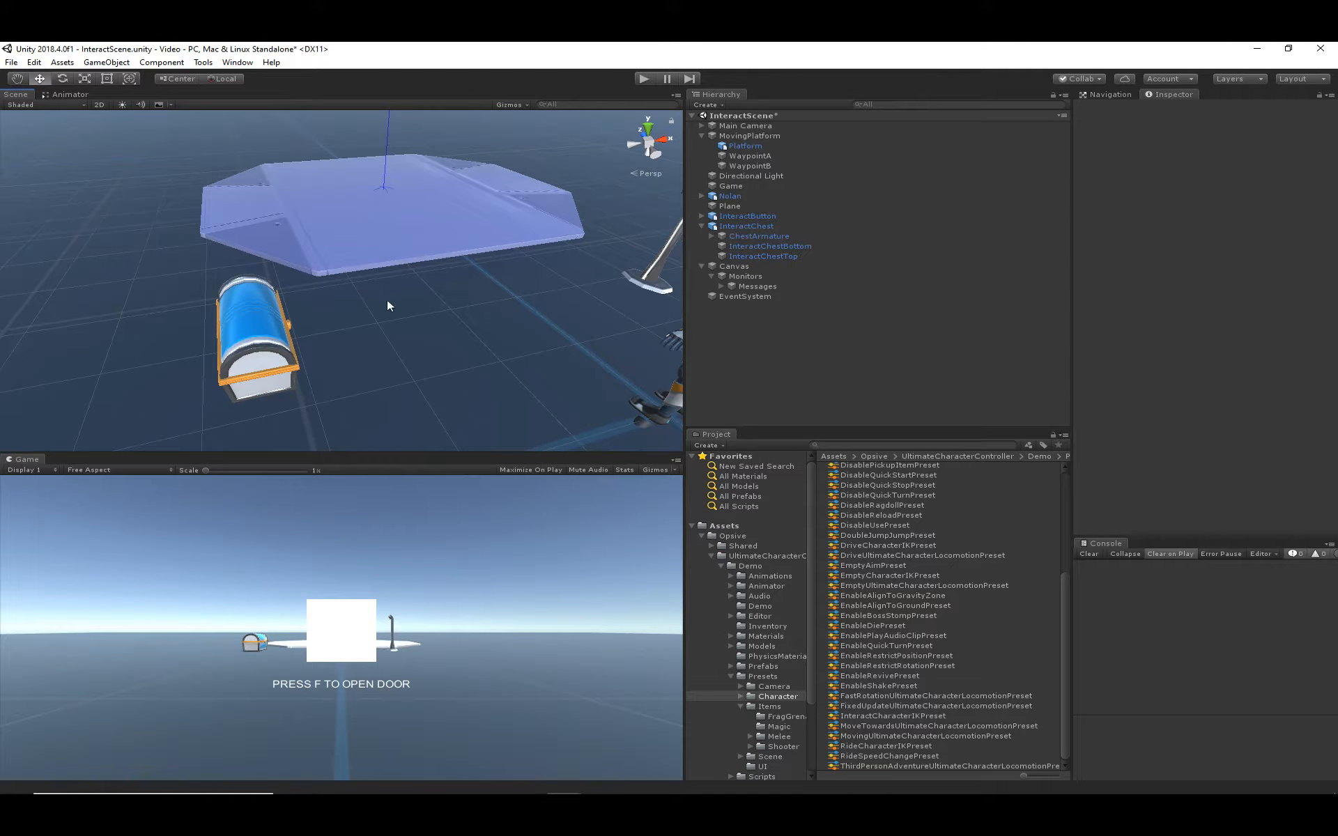
- Set the Inspector Description of Nolan's existing Interact ability to Button
left_click(776, 195)
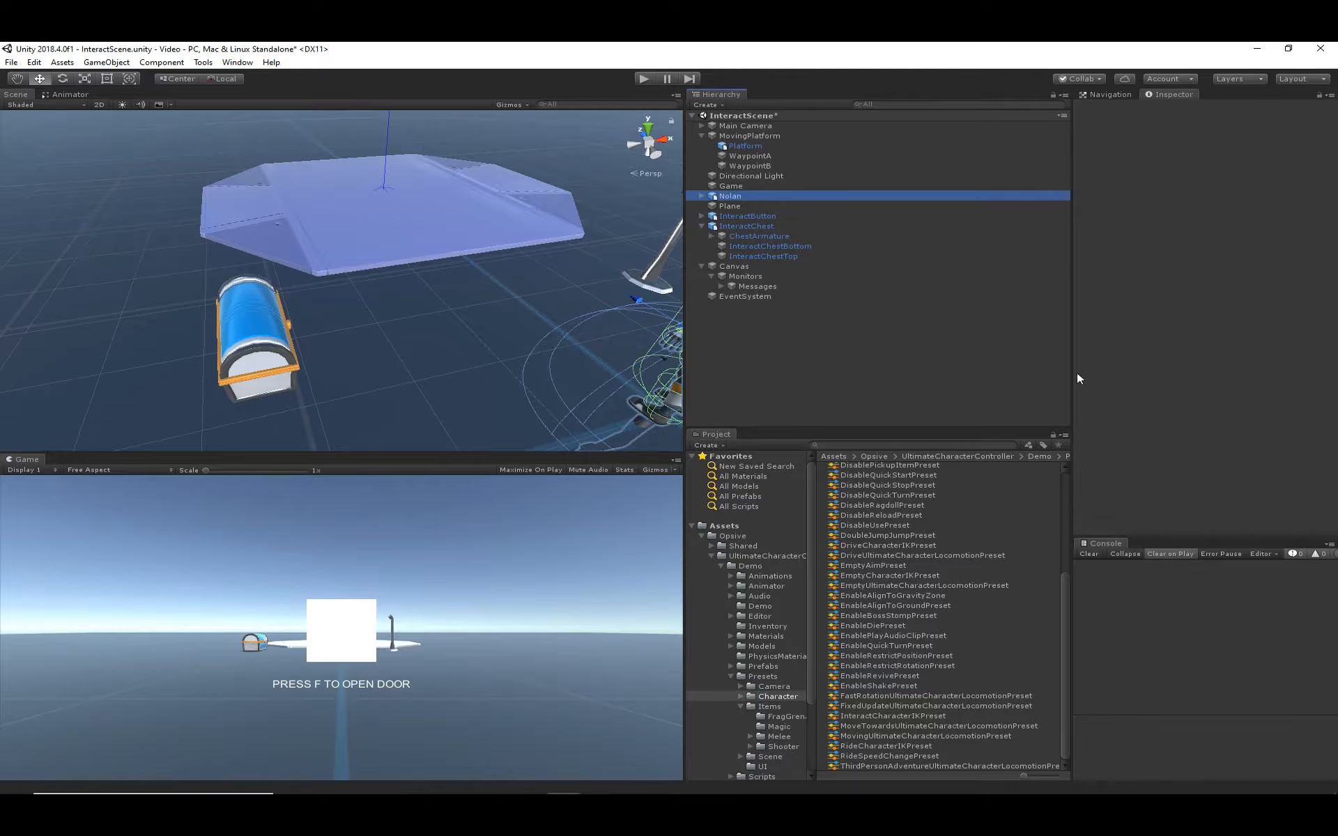
scroll(1199, 405, "down", 10)
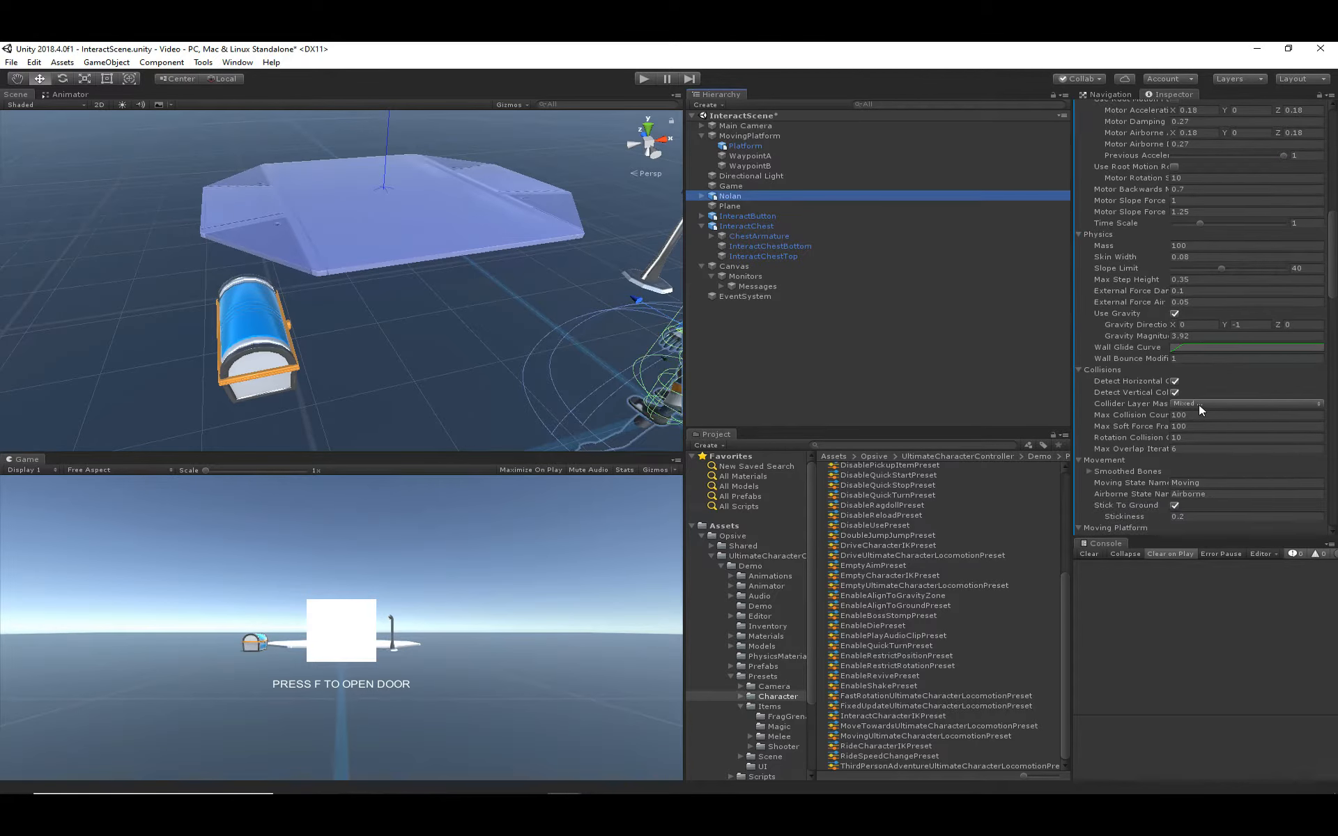
scroll(1191, 382, "down", 1)
left_click(1153, 338)
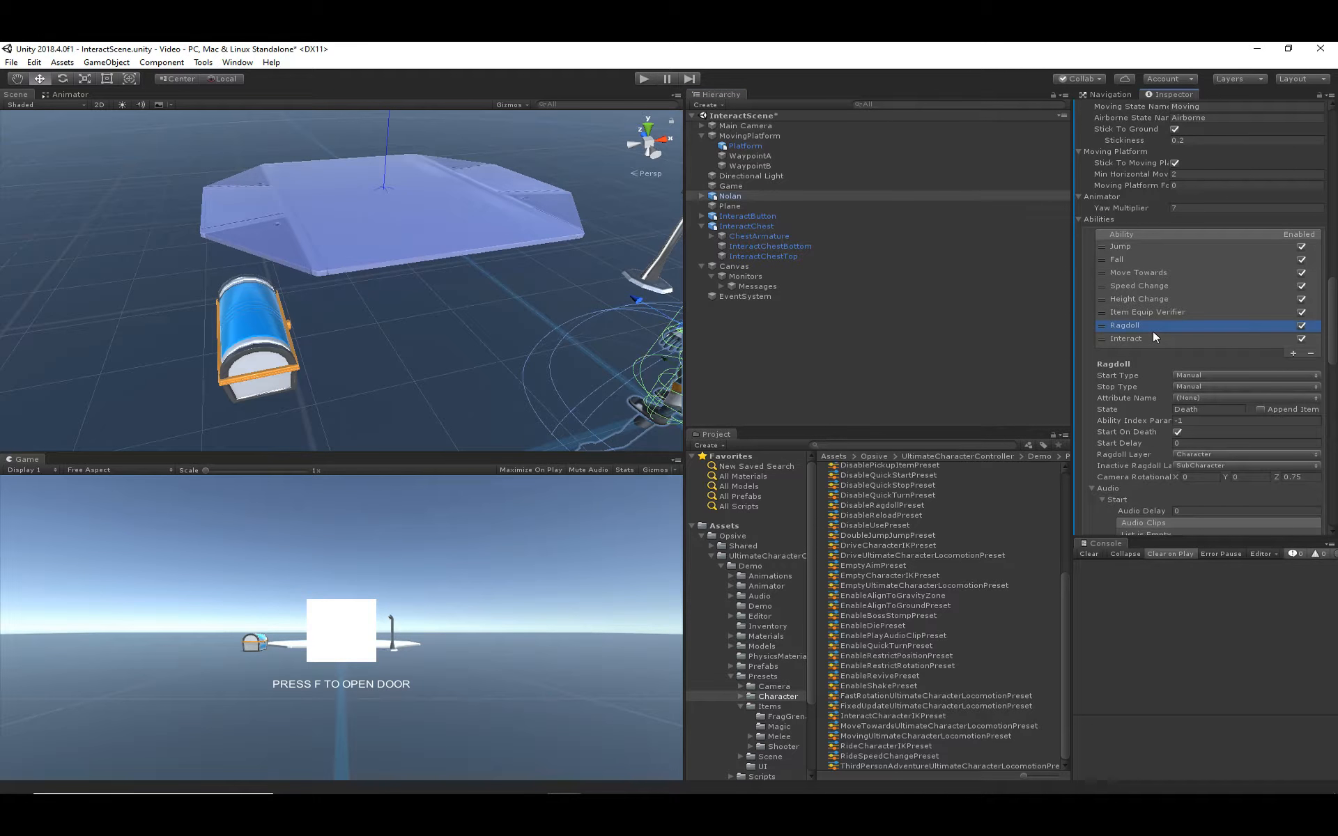
scroll(1253, 441, "down", 10)
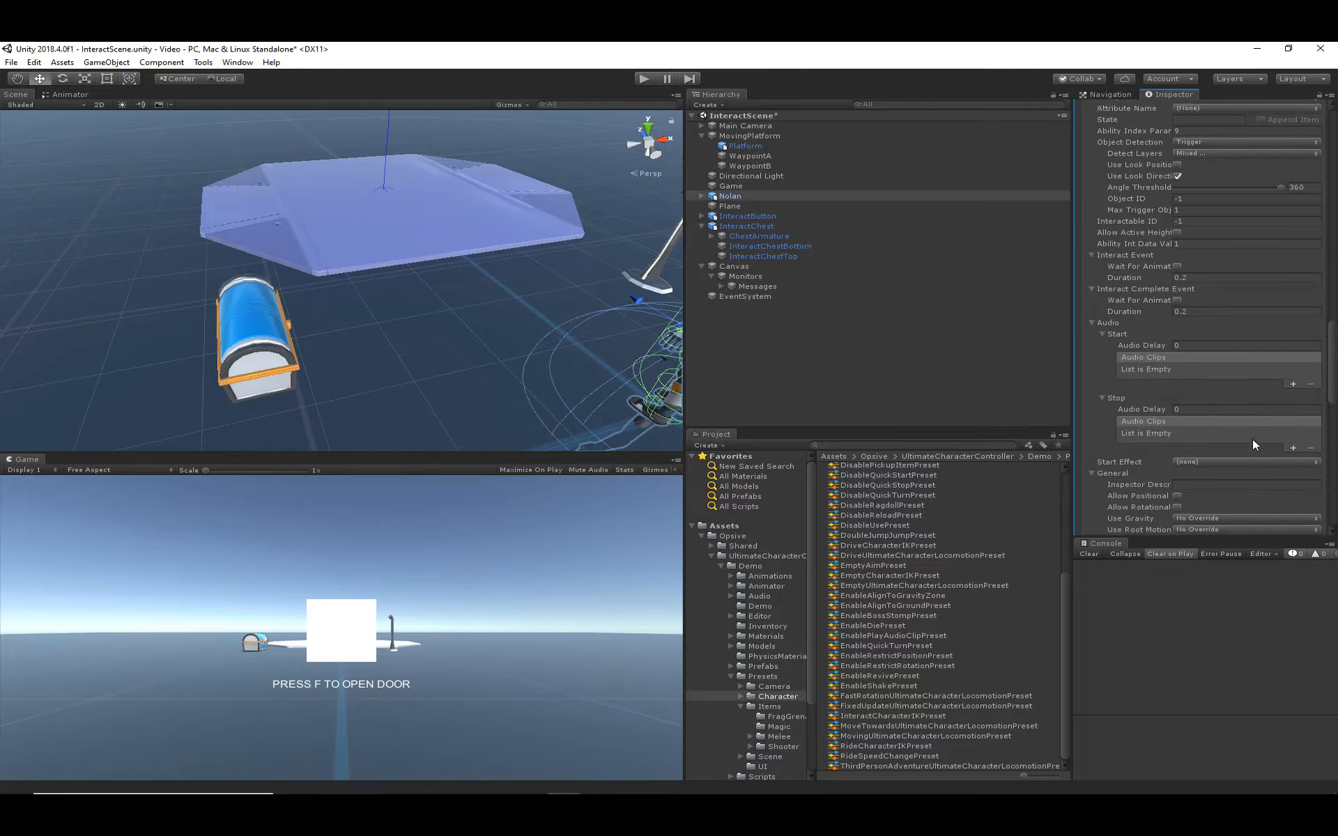
left_click(1199, 408)
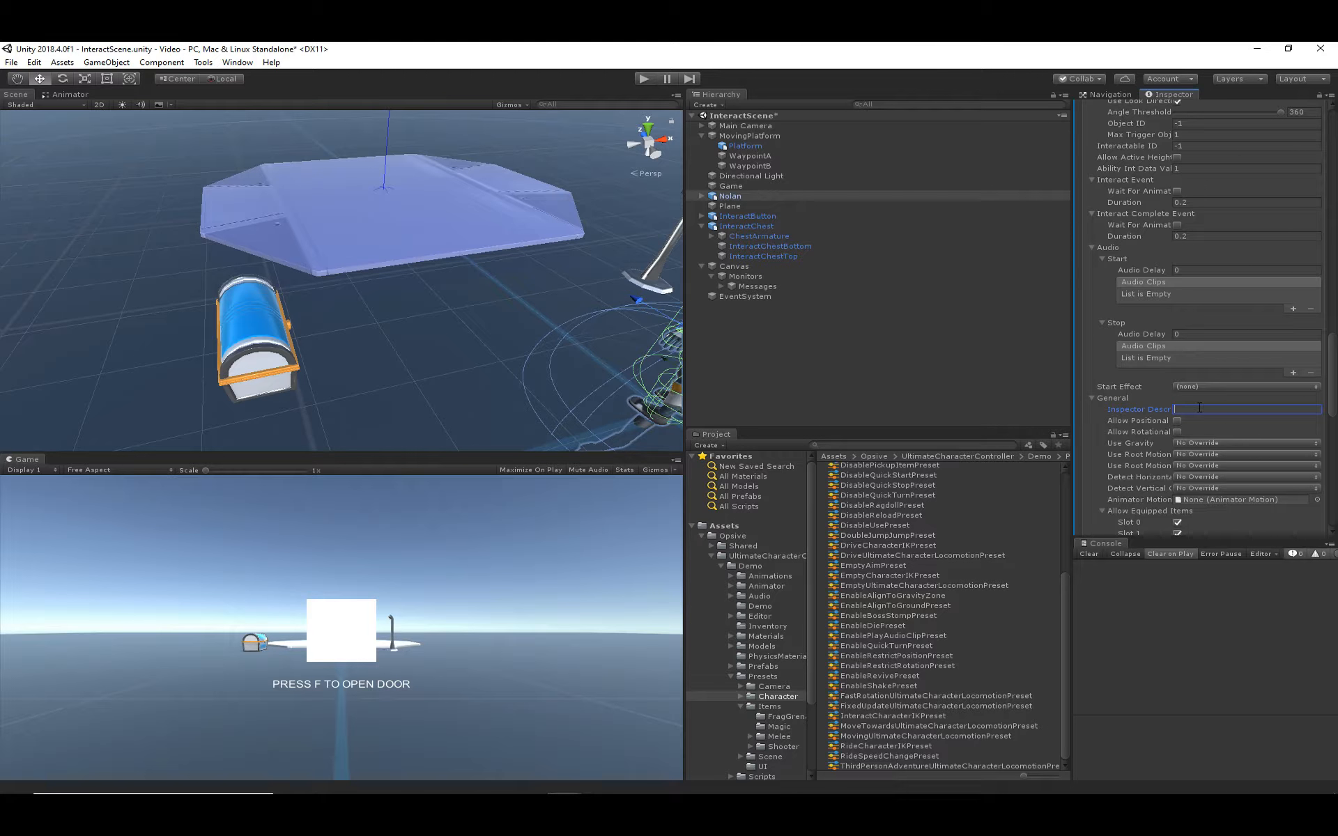
type("Button")
scroll(1113, 410, "up", 3)
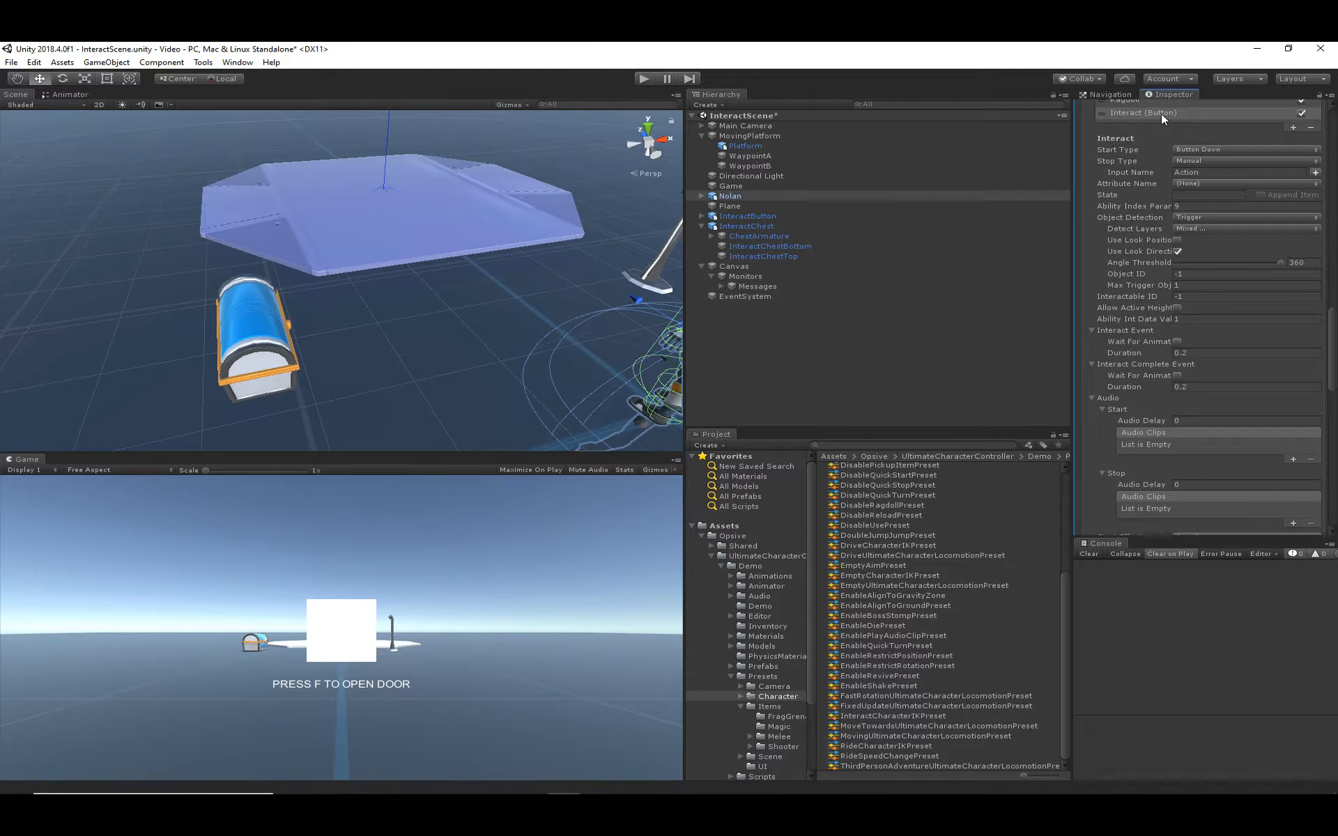
- Add a second Interact ability to Nolan and set its Inspector Description to Chest
left_click(1294, 128)
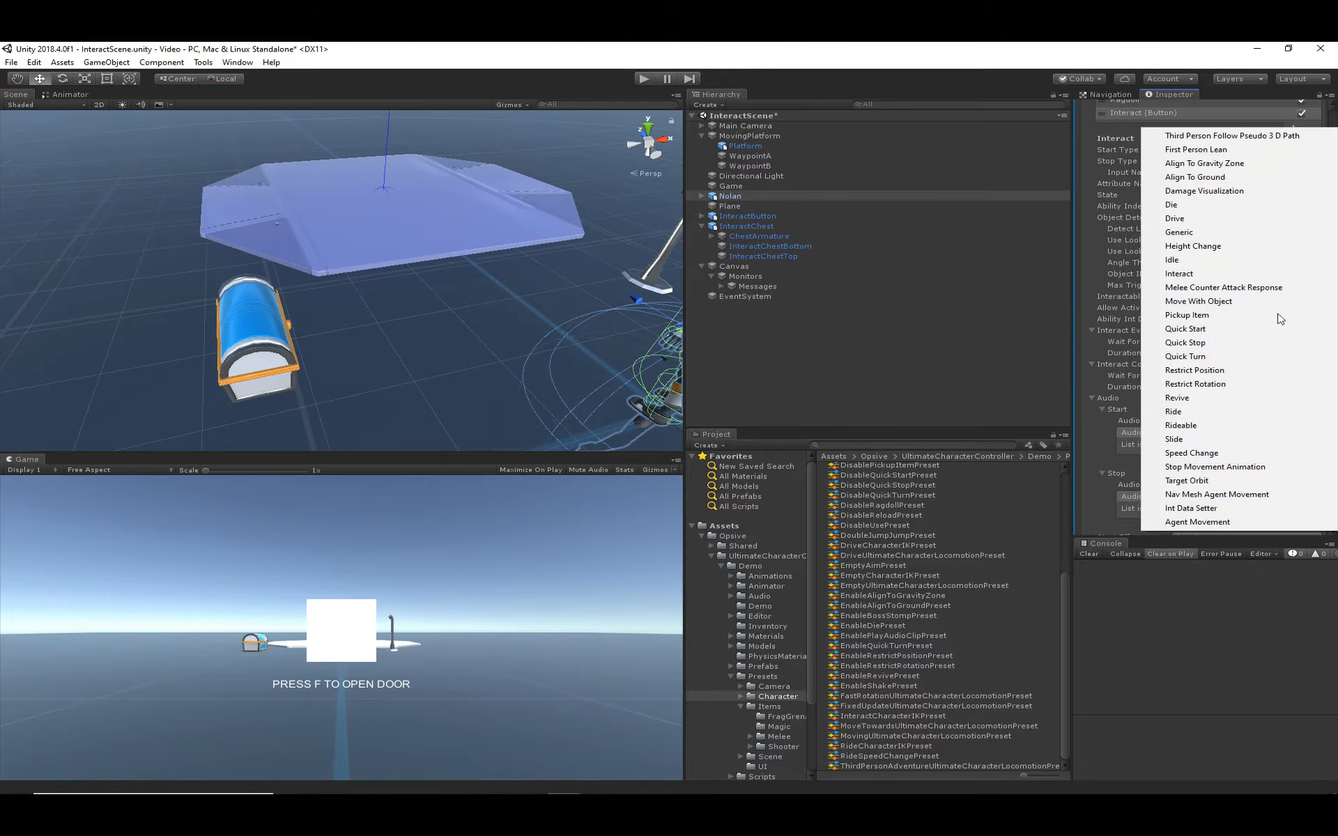
left_click(1201, 273)
scroll(1187, 498, "down", 5)
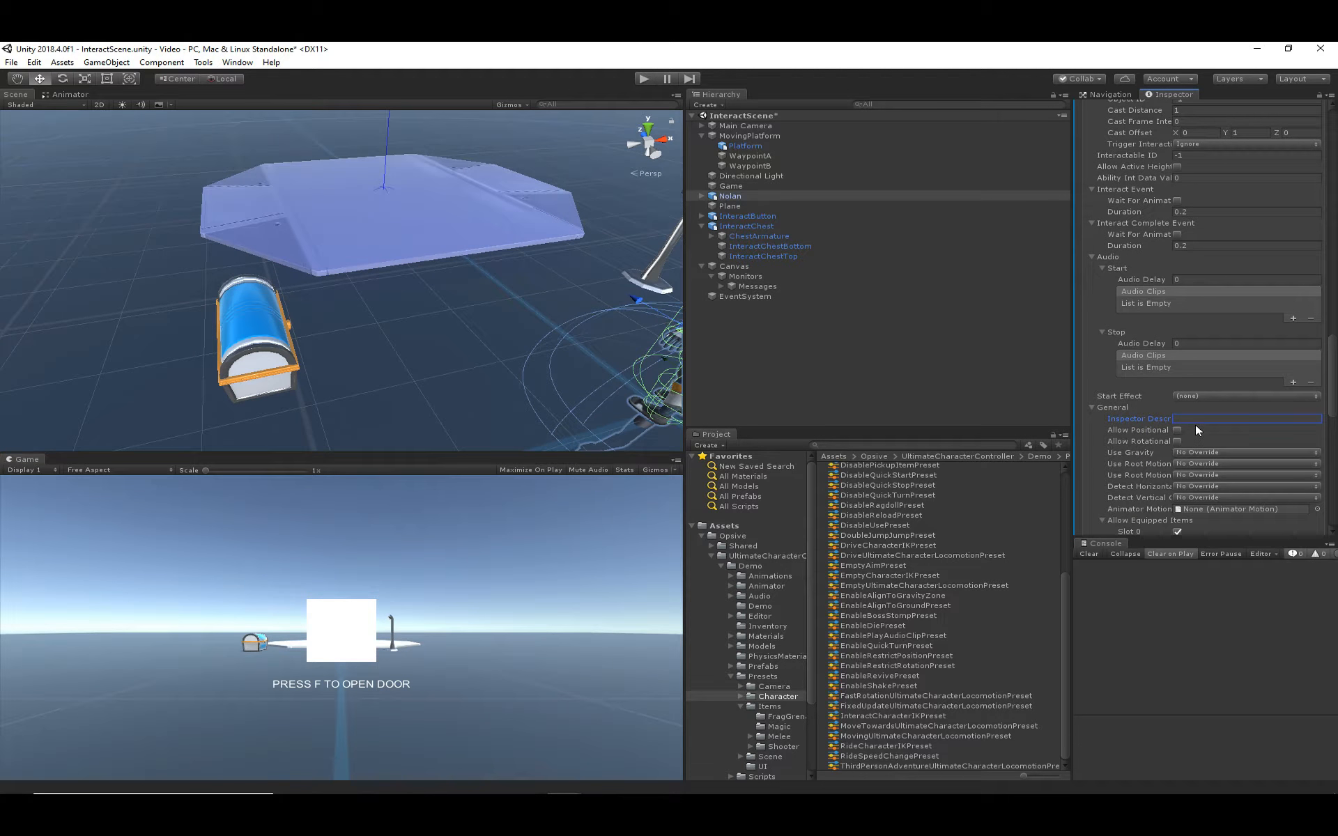
type("Chest")
scroll(1197, 420, "up", 8)
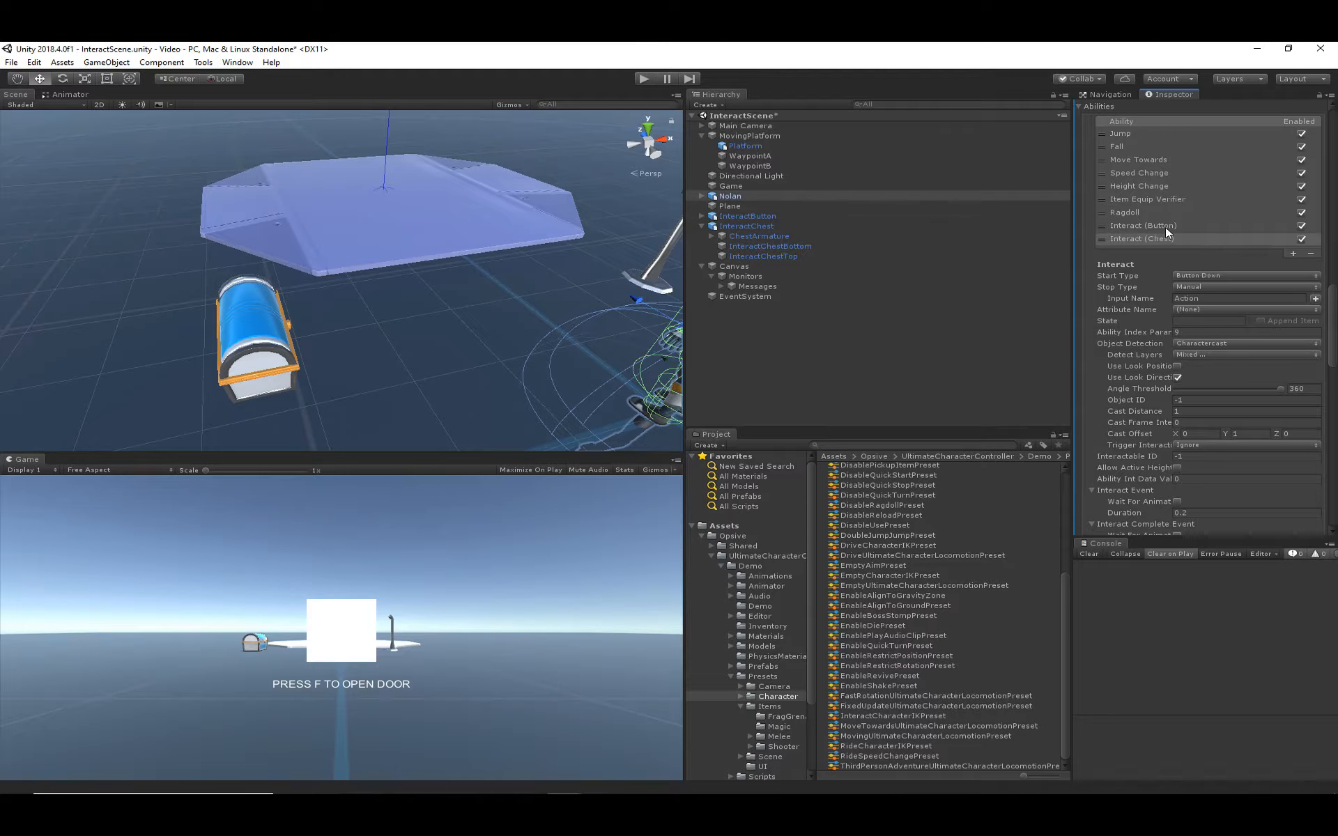
- Set the ID of the Interactable component on InteractButton to 1
key("f")
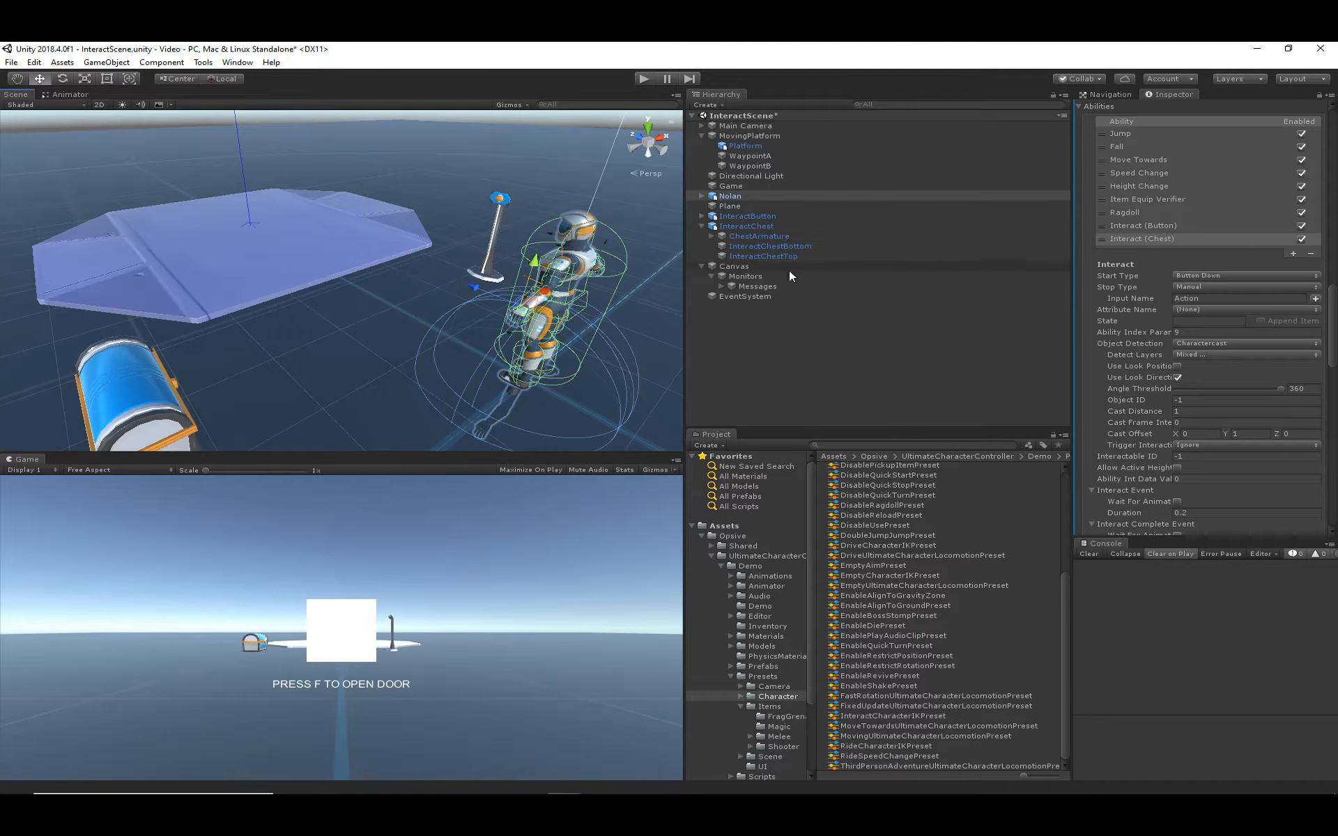
left_click(501, 202)
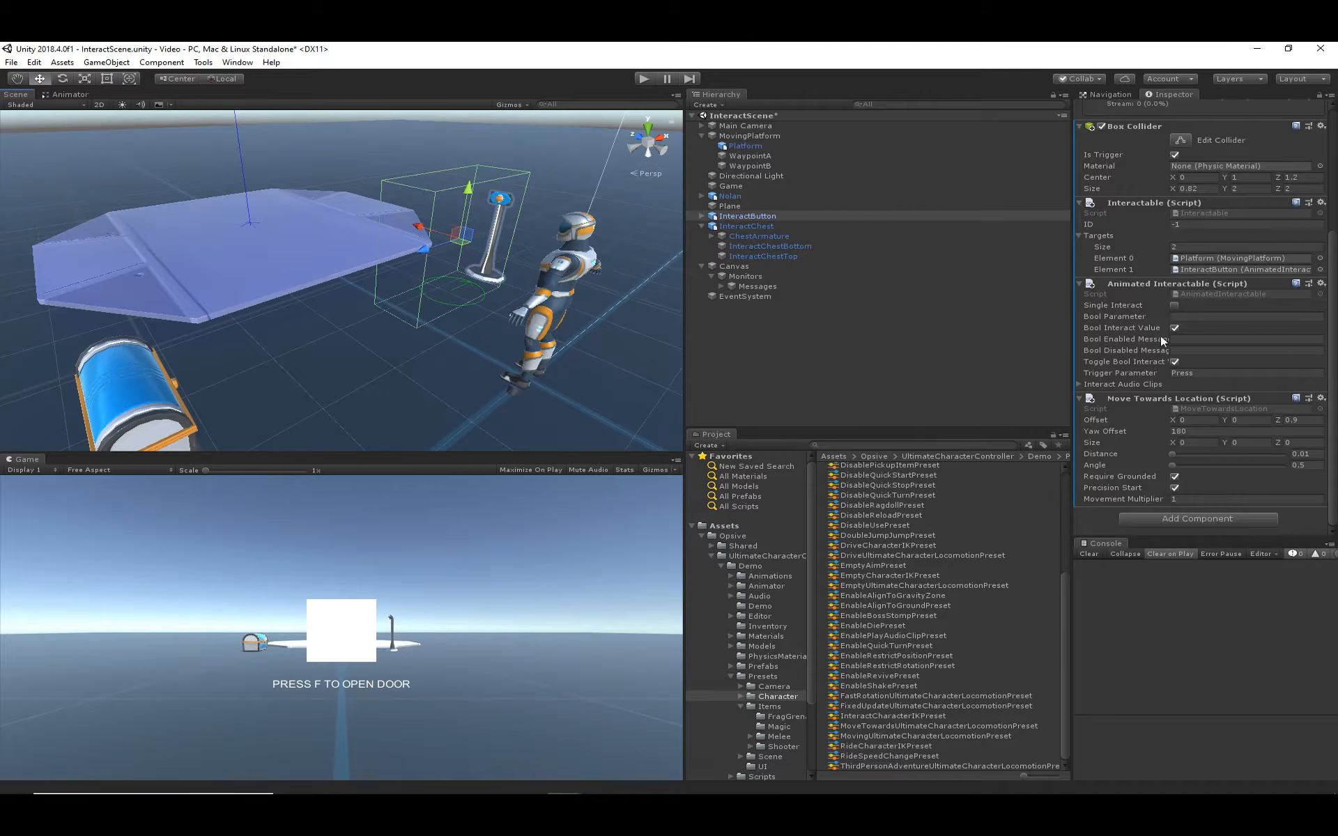
scroll(1146, 279, "up", 3)
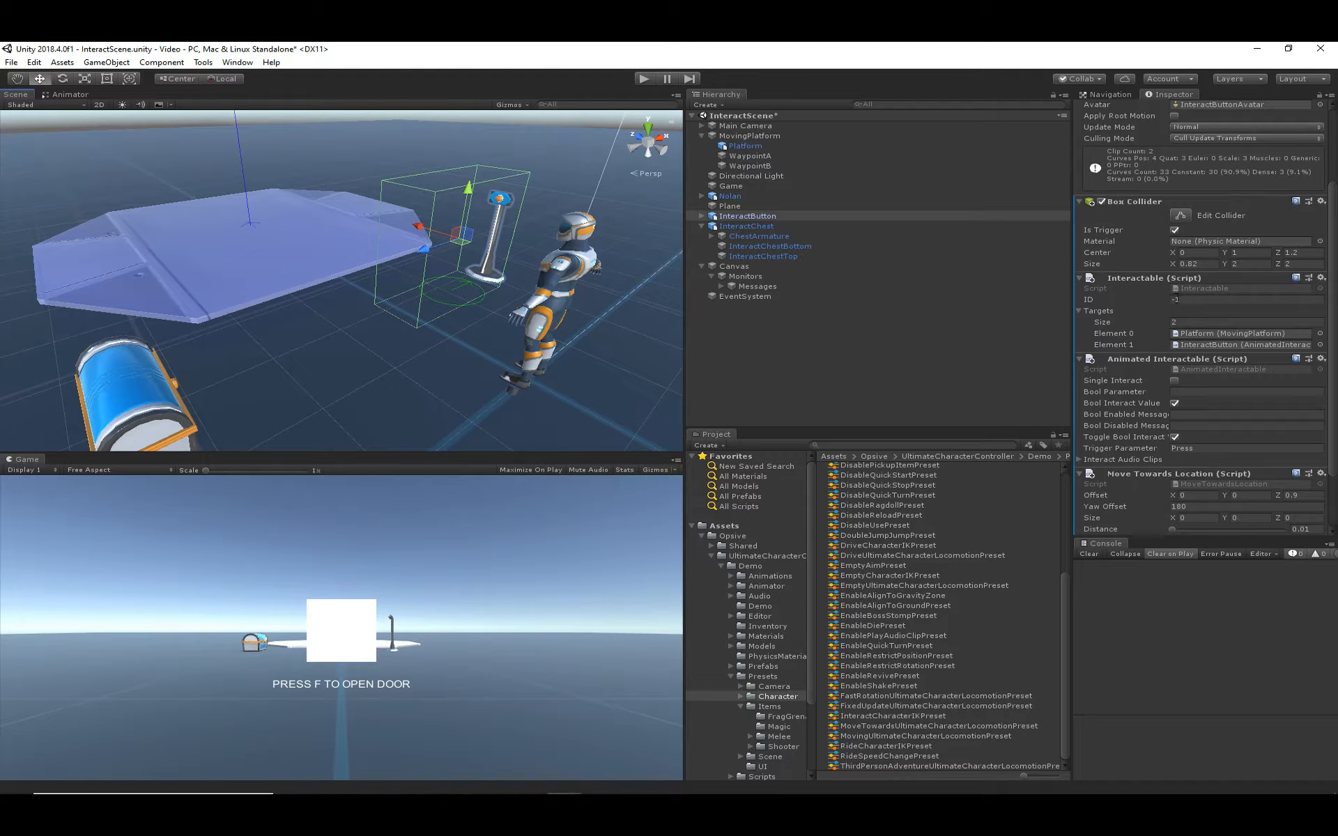
left_click(1193, 298)
type("1")
- Set the Interactable ID of Nolan's Interact (Button) ability to 1
left_click(750, 198)
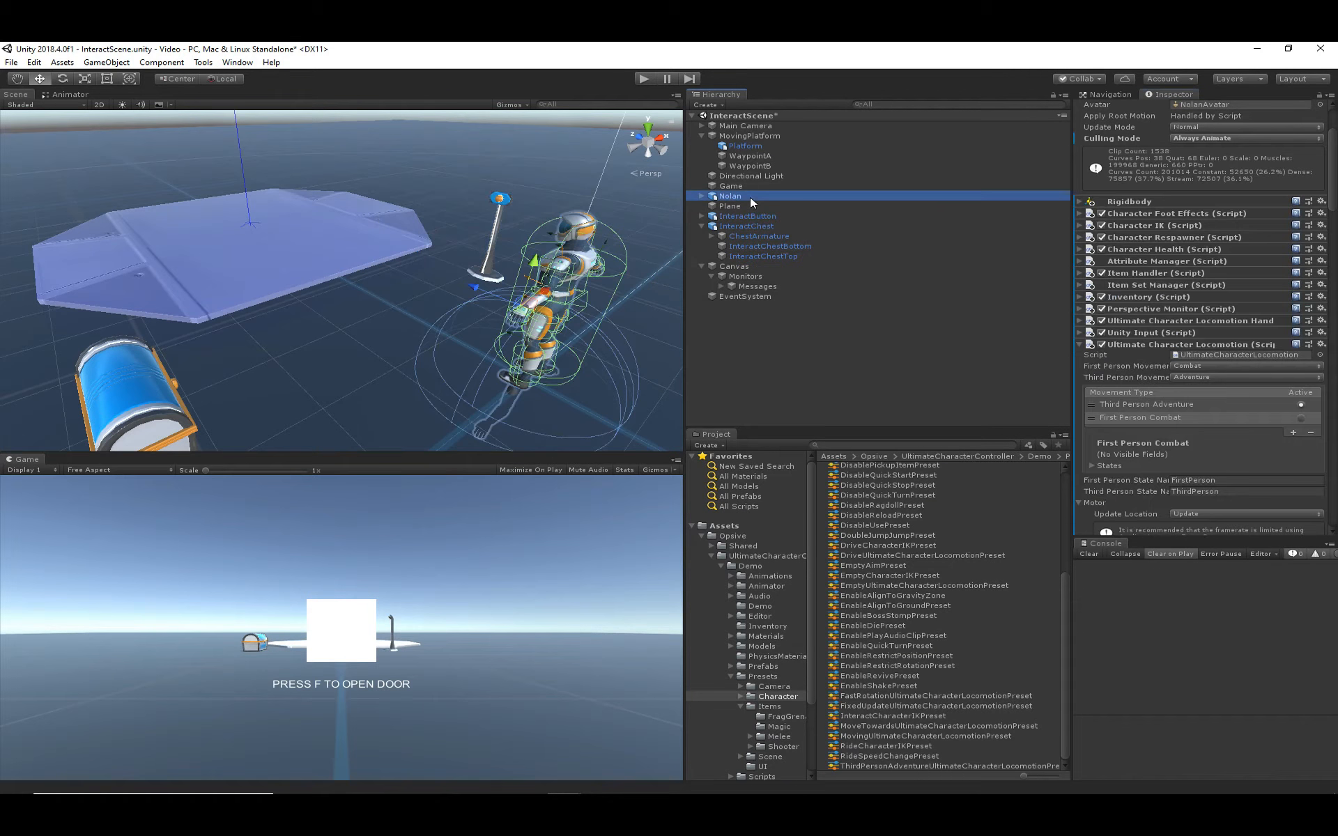
scroll(1178, 392, "down", 15)
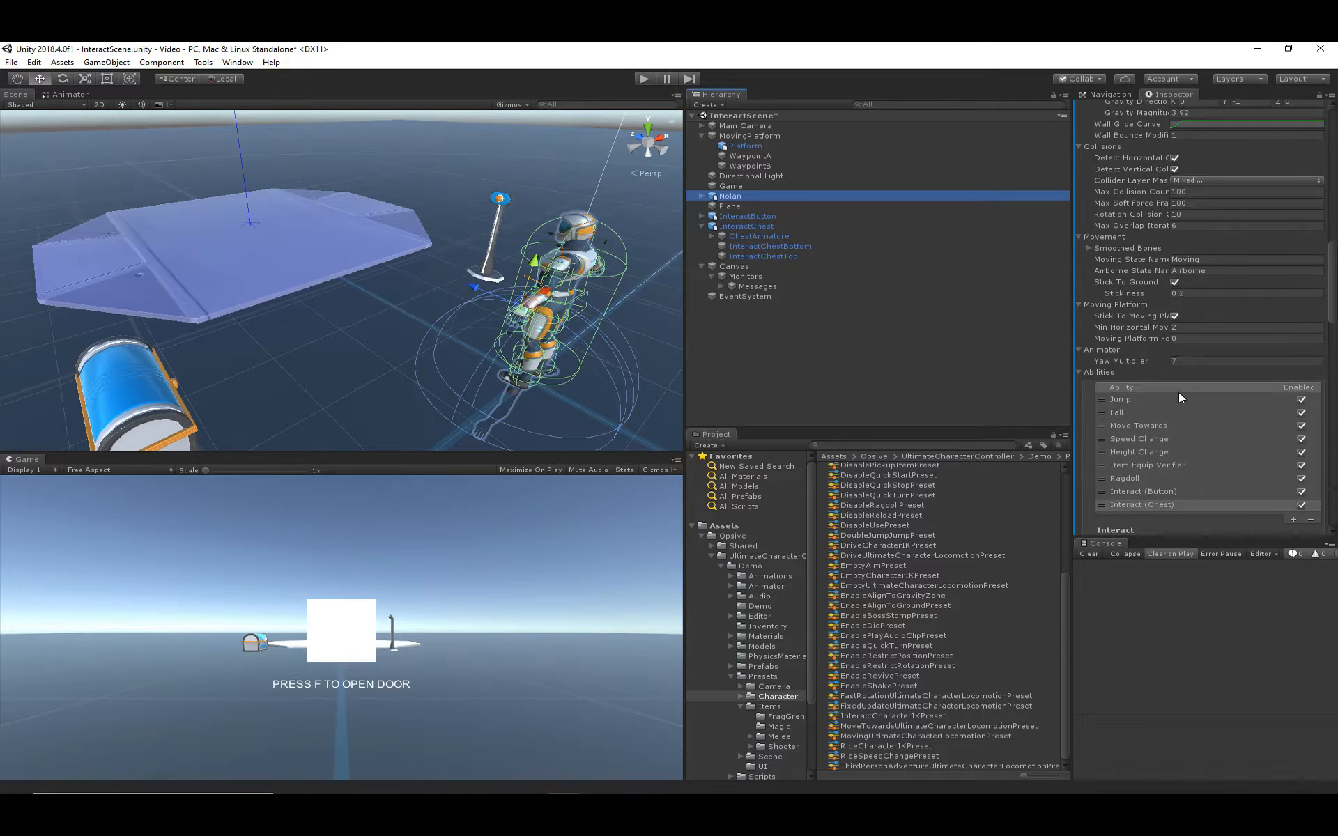
left_click(1172, 376)
scroll(1182, 434, "down", 5)
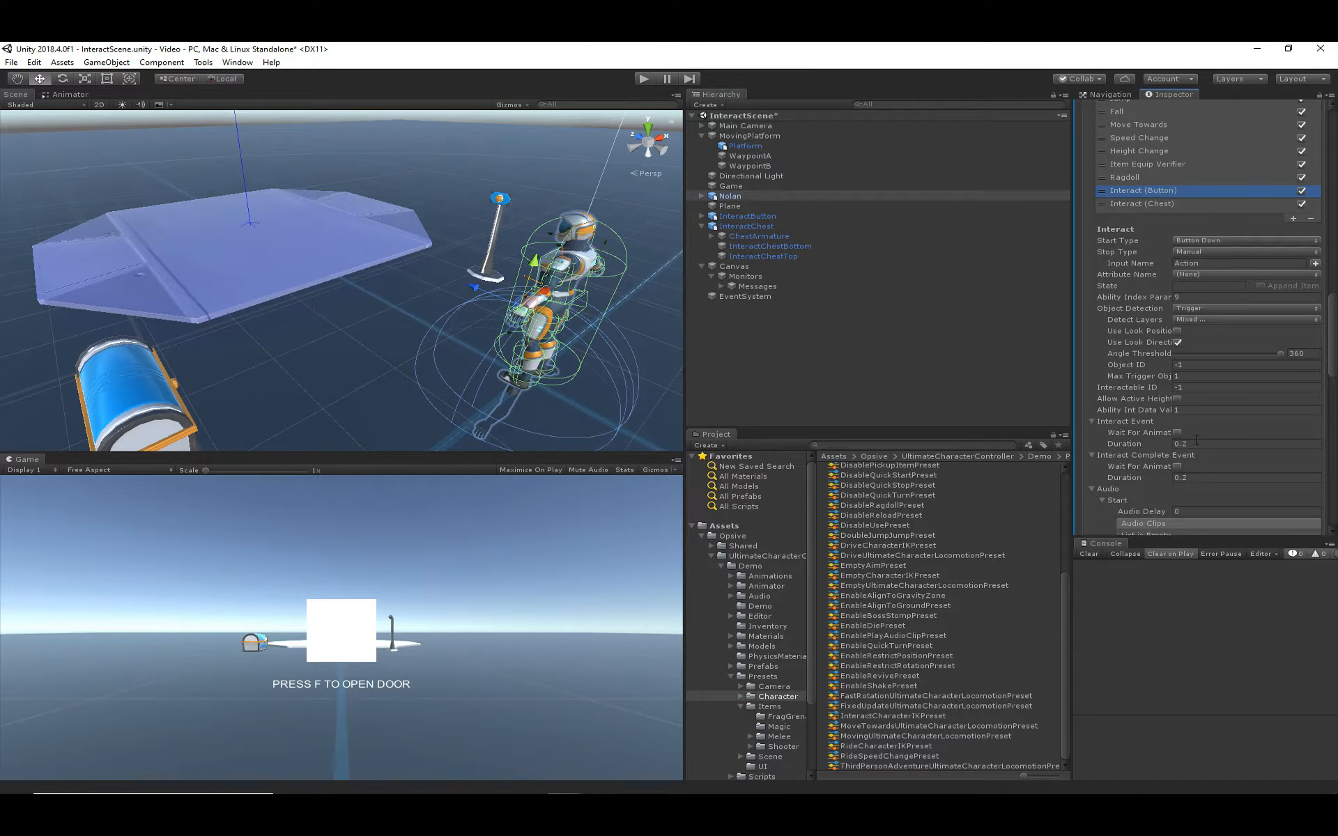
left_click(1189, 386)
type("10")
key("BackSpace")
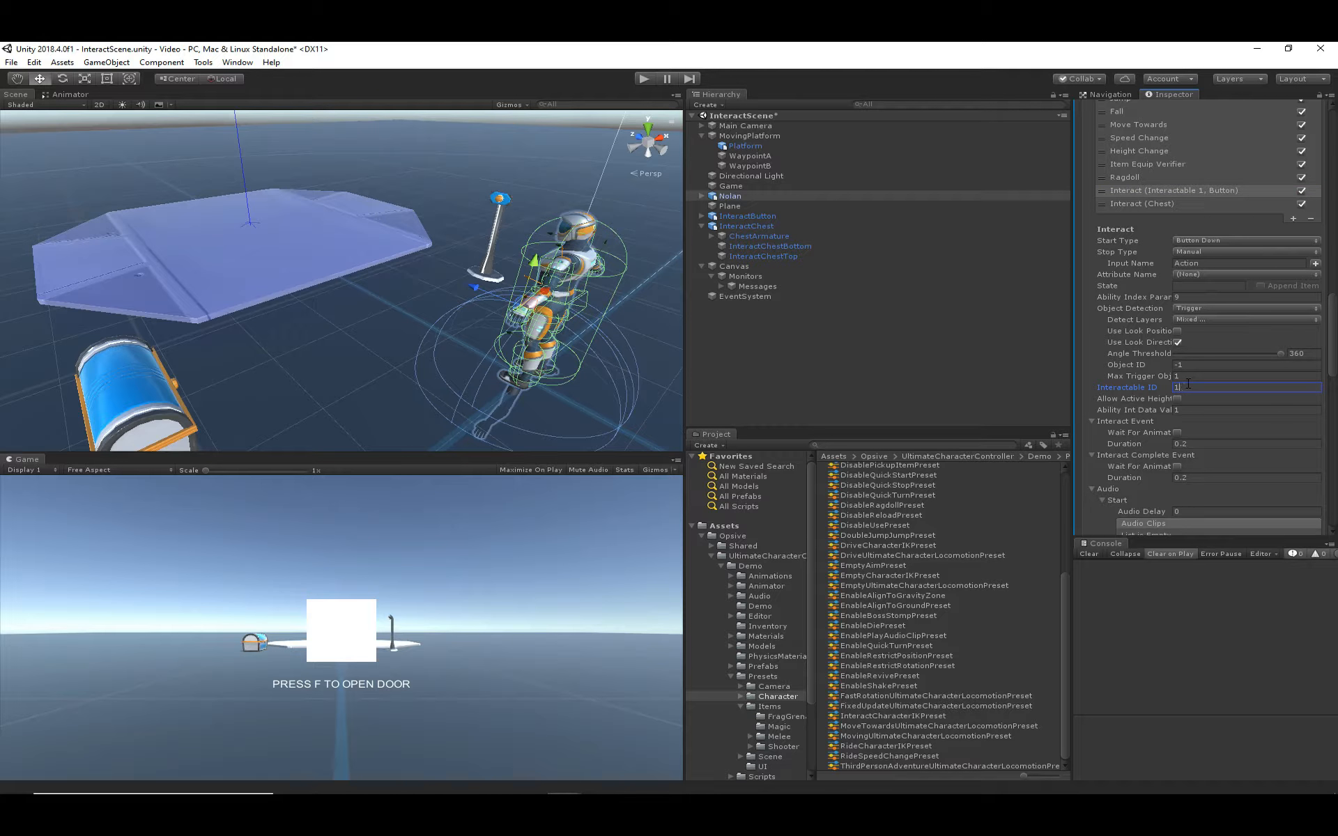
- Set the Ability Int Data Value of Nolan's Interact (Chest) ability to 2
left_click(1168, 205)
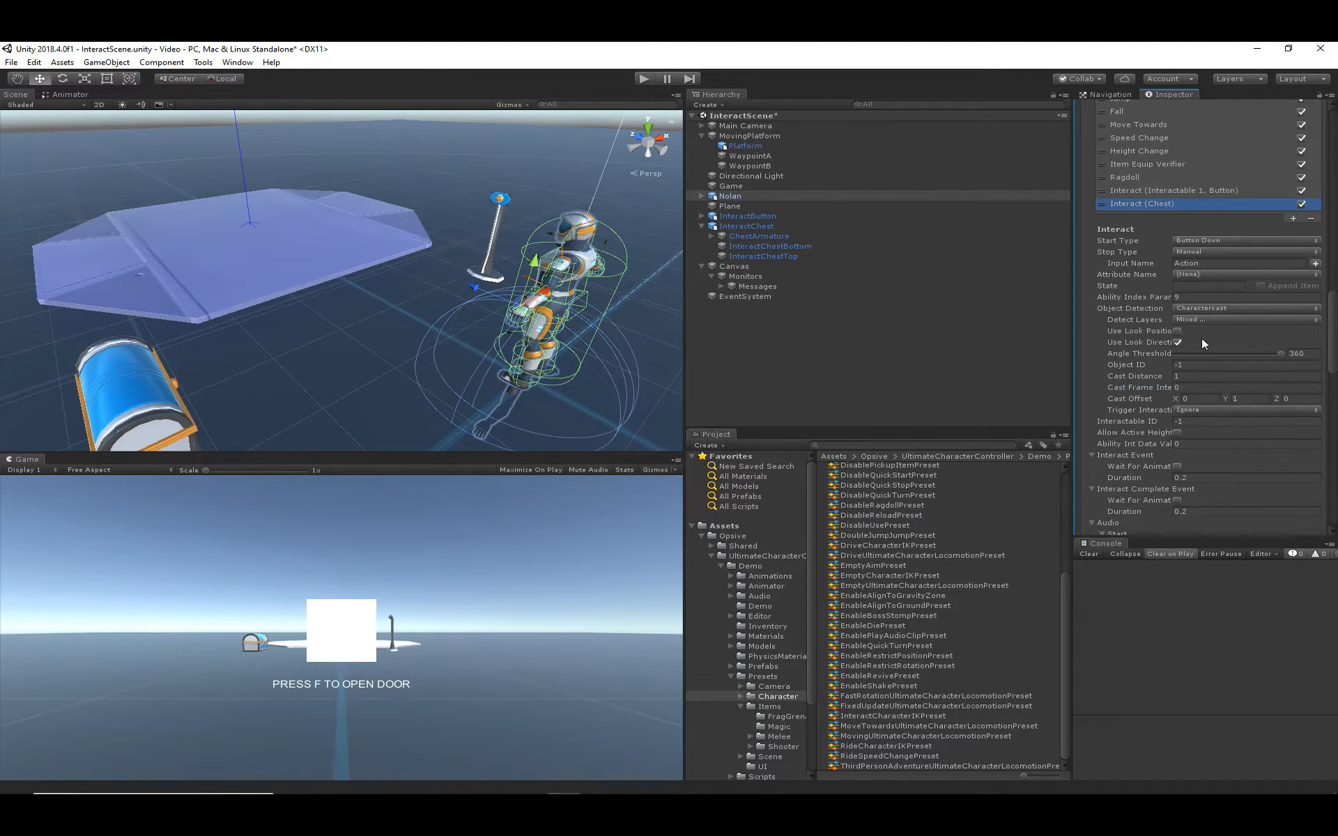
left_click(1199, 445)
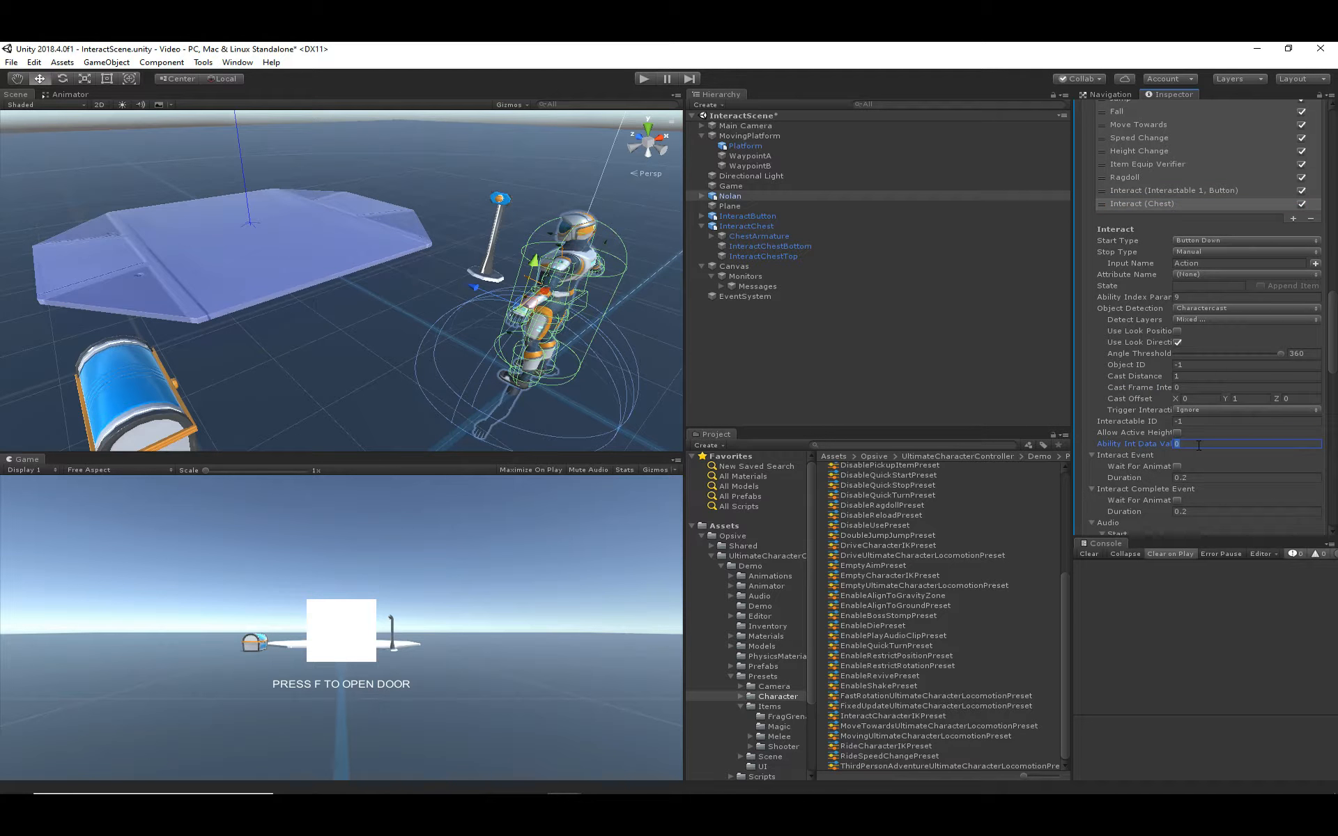
type("2")
- Add a Box Collider component to the InteractChest object
left_click(178, 388)
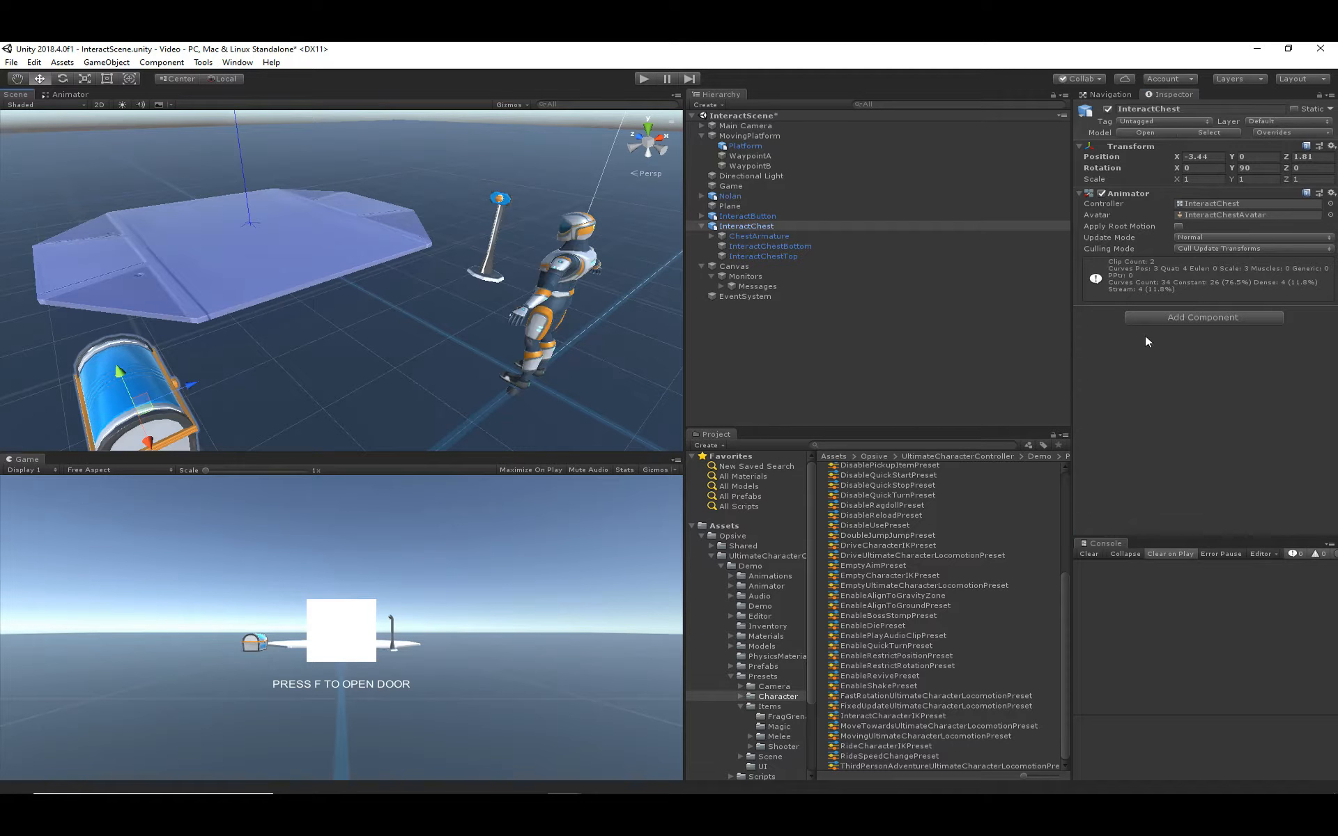
left_click(1210, 318)
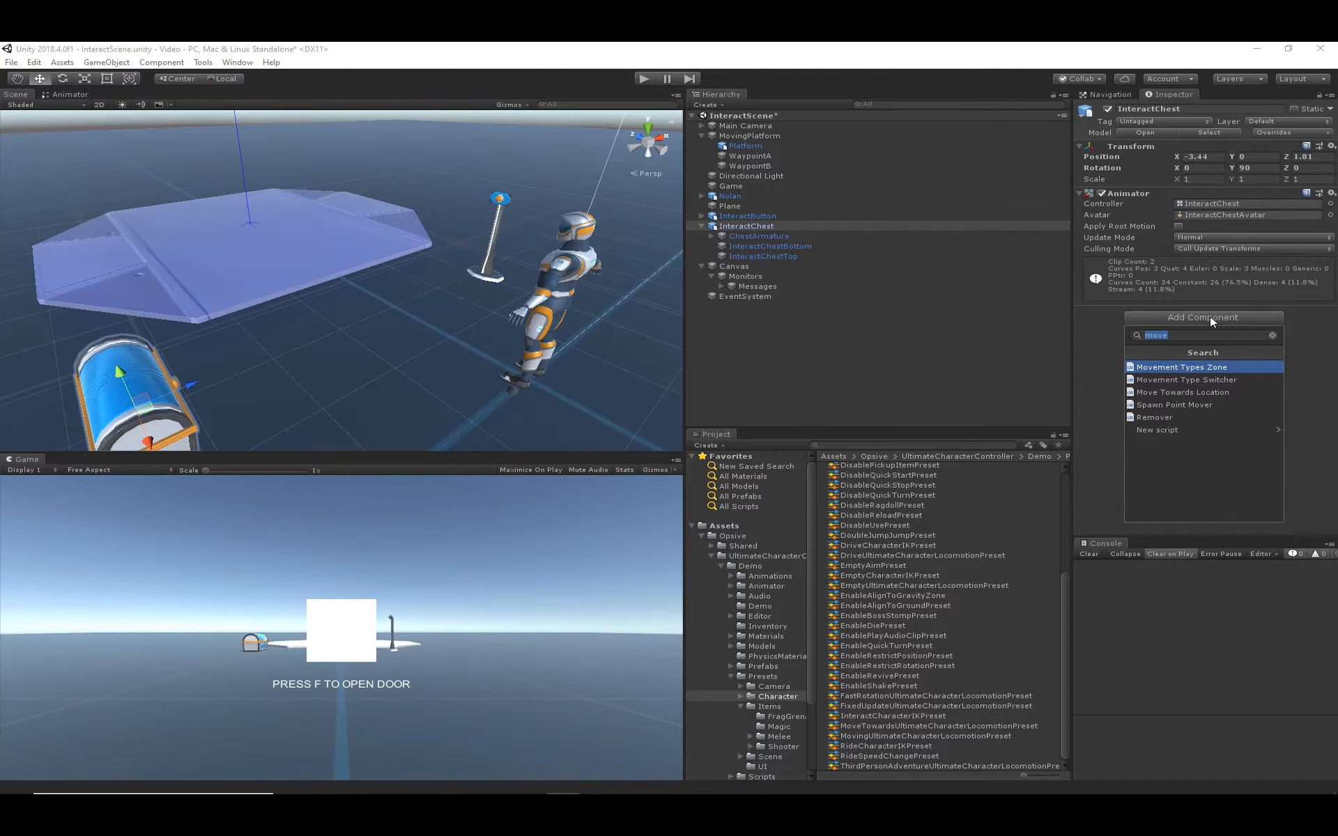
type("box")
left_click(1167, 379)
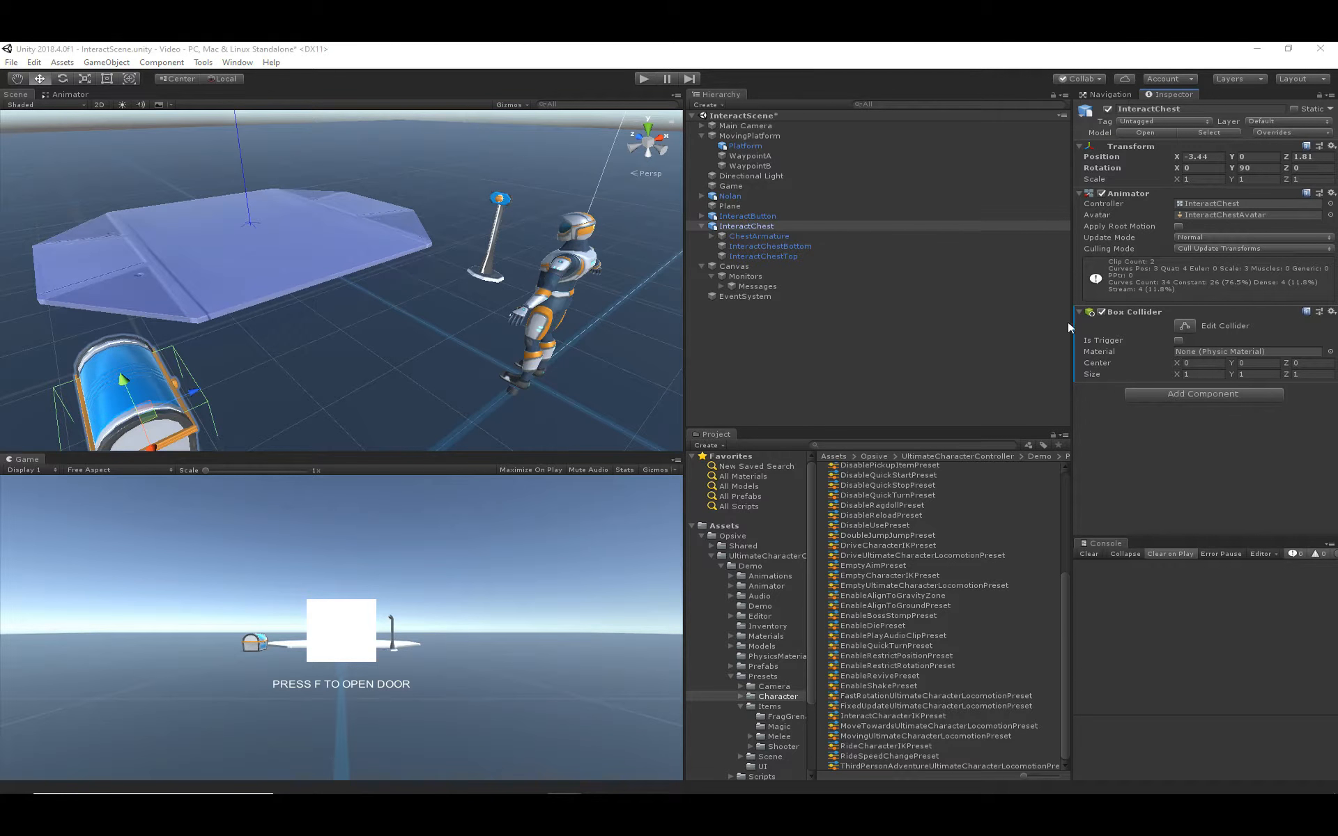
- Set the chest's Box Collider center Y to 0.4 and its size to X 1.3, Y 0.75, Z 0.64
left_click(1249, 362)
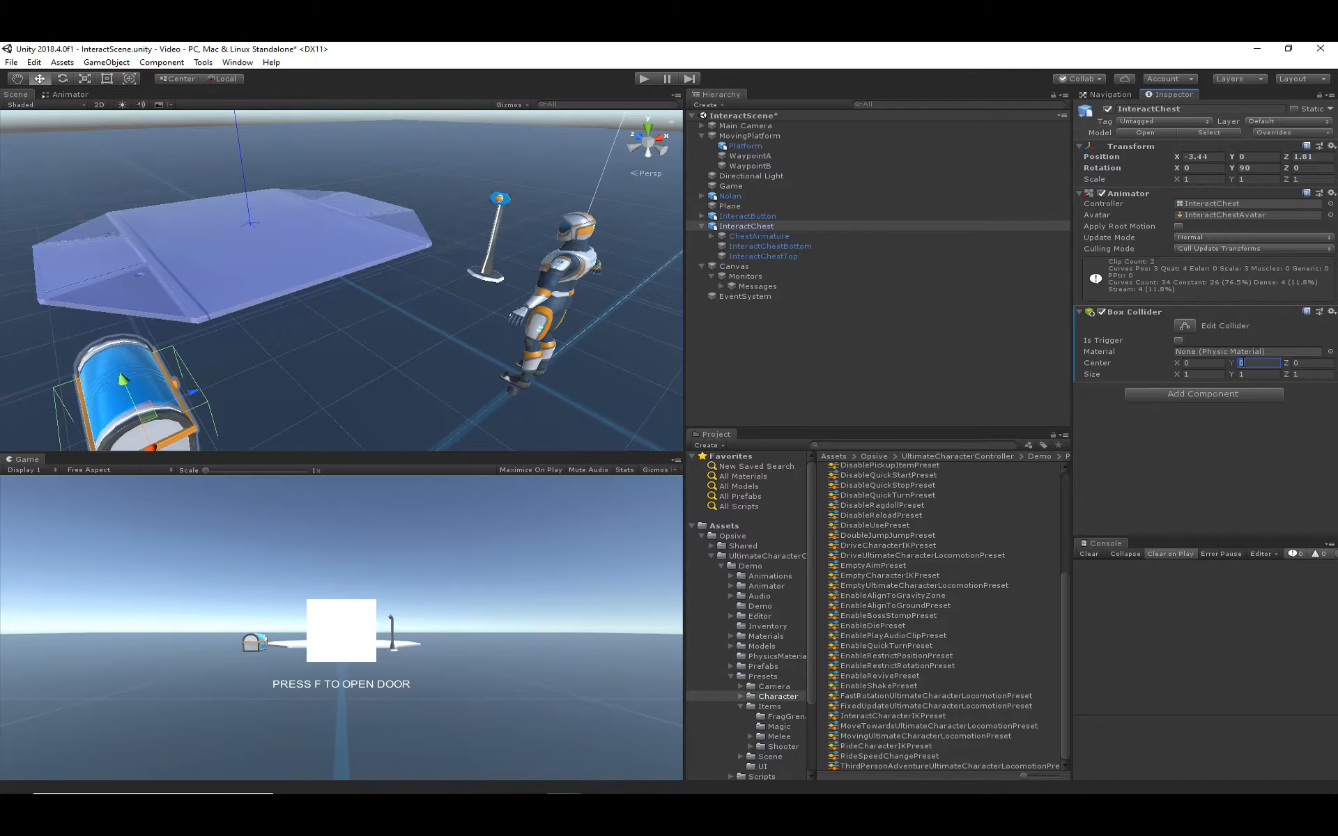
type("0.4")
key("Tab")
key("Tab")
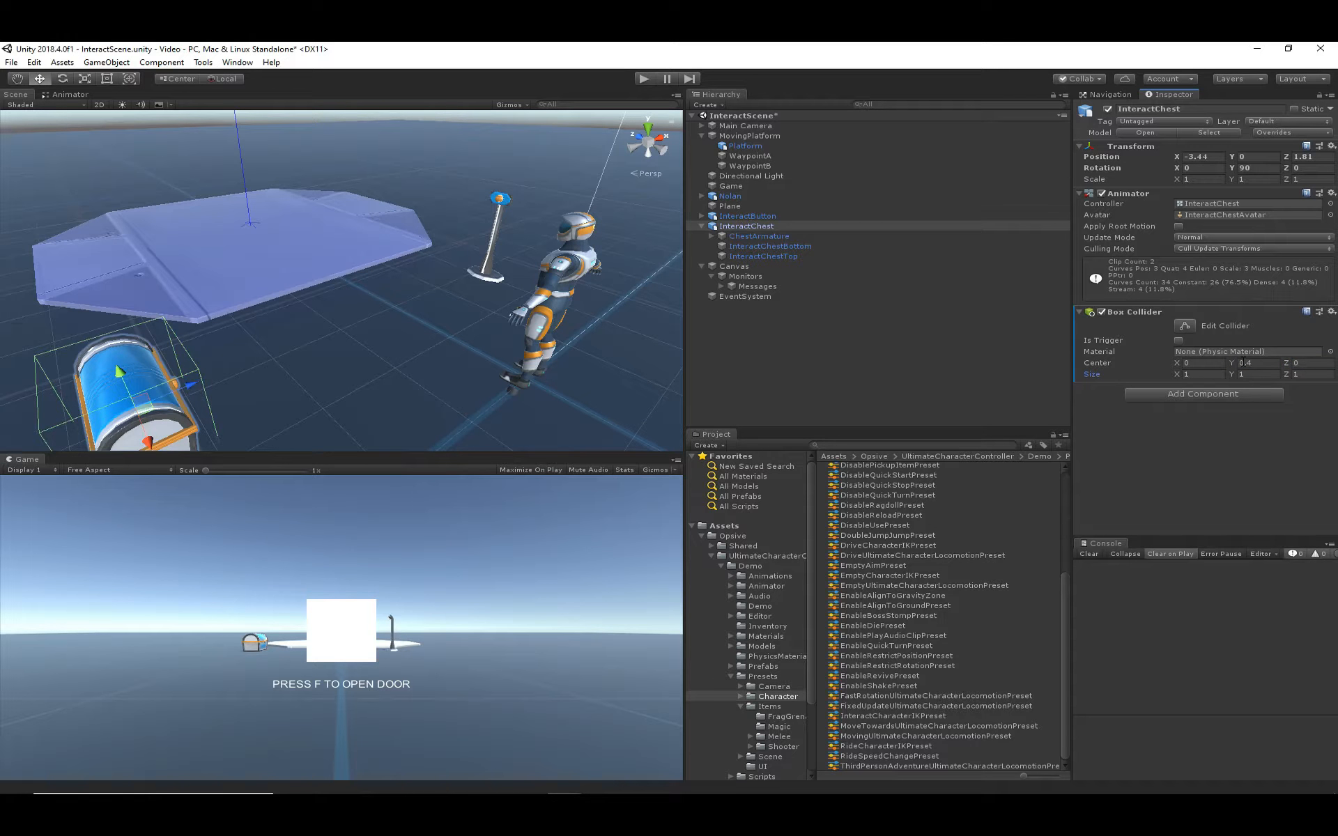
type("14.")
key("BackSpace")
key("BackSpace")
type(".3")
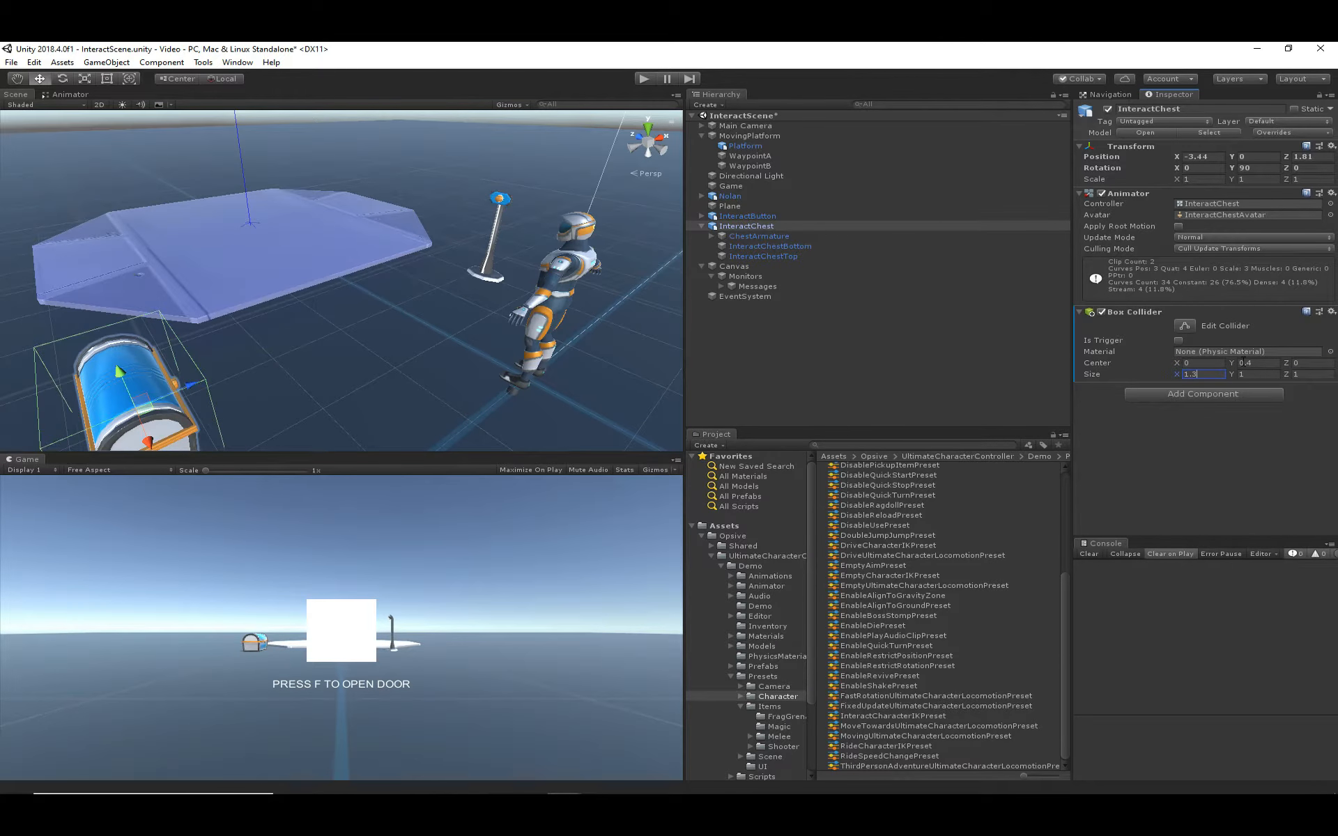
key("Tab")
type("0.75")
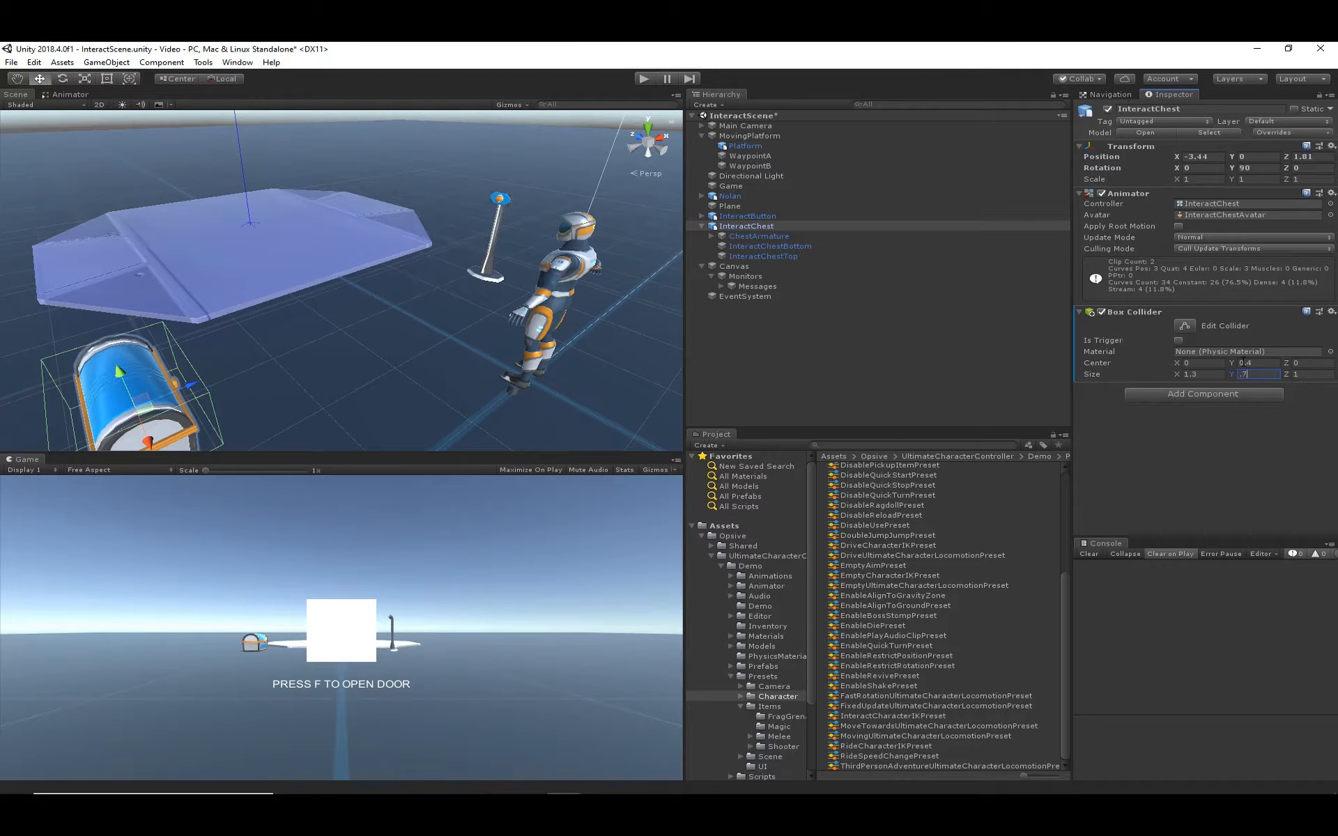
key("Tab")
type(".6")
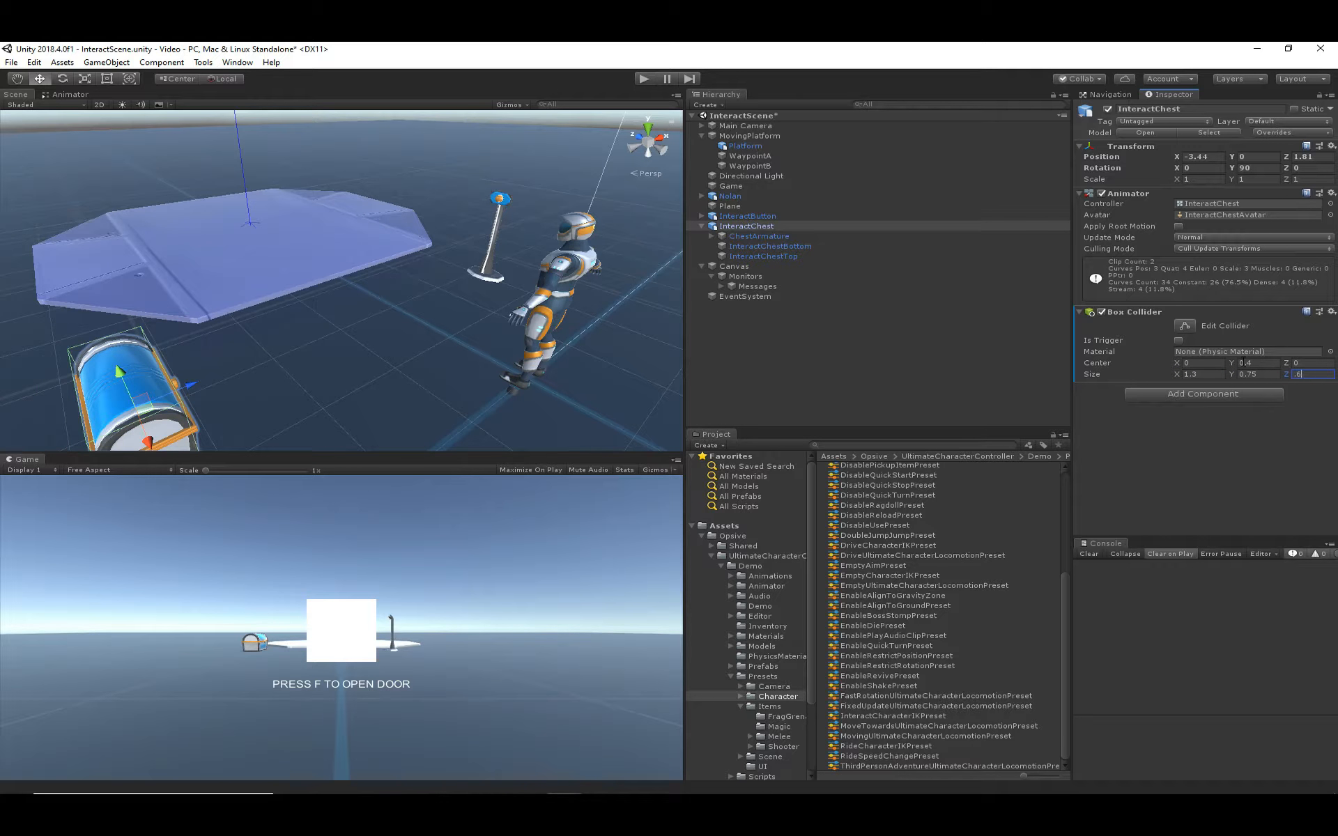
type("4")
key("Return")
left_click(568, 273)
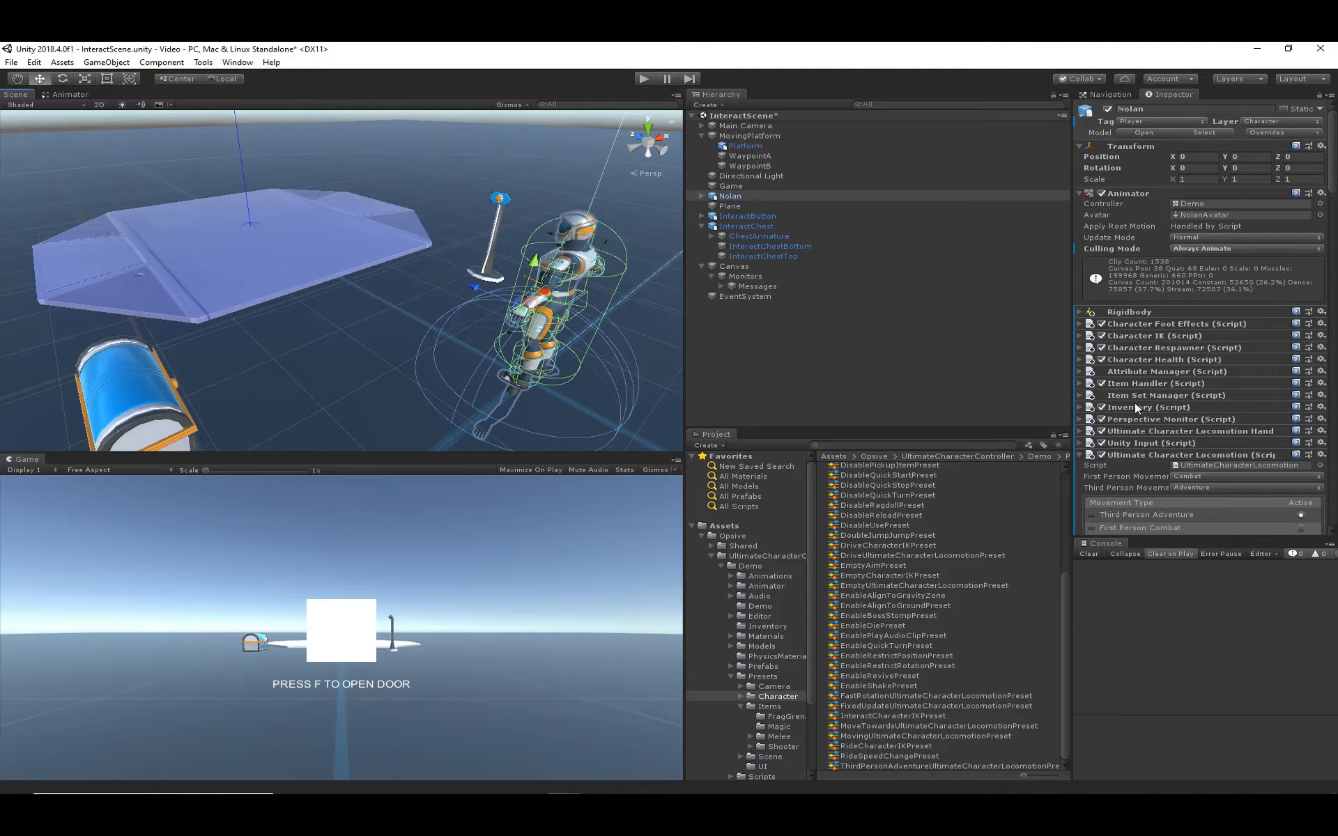
scroll(1217, 457, "down", 10)
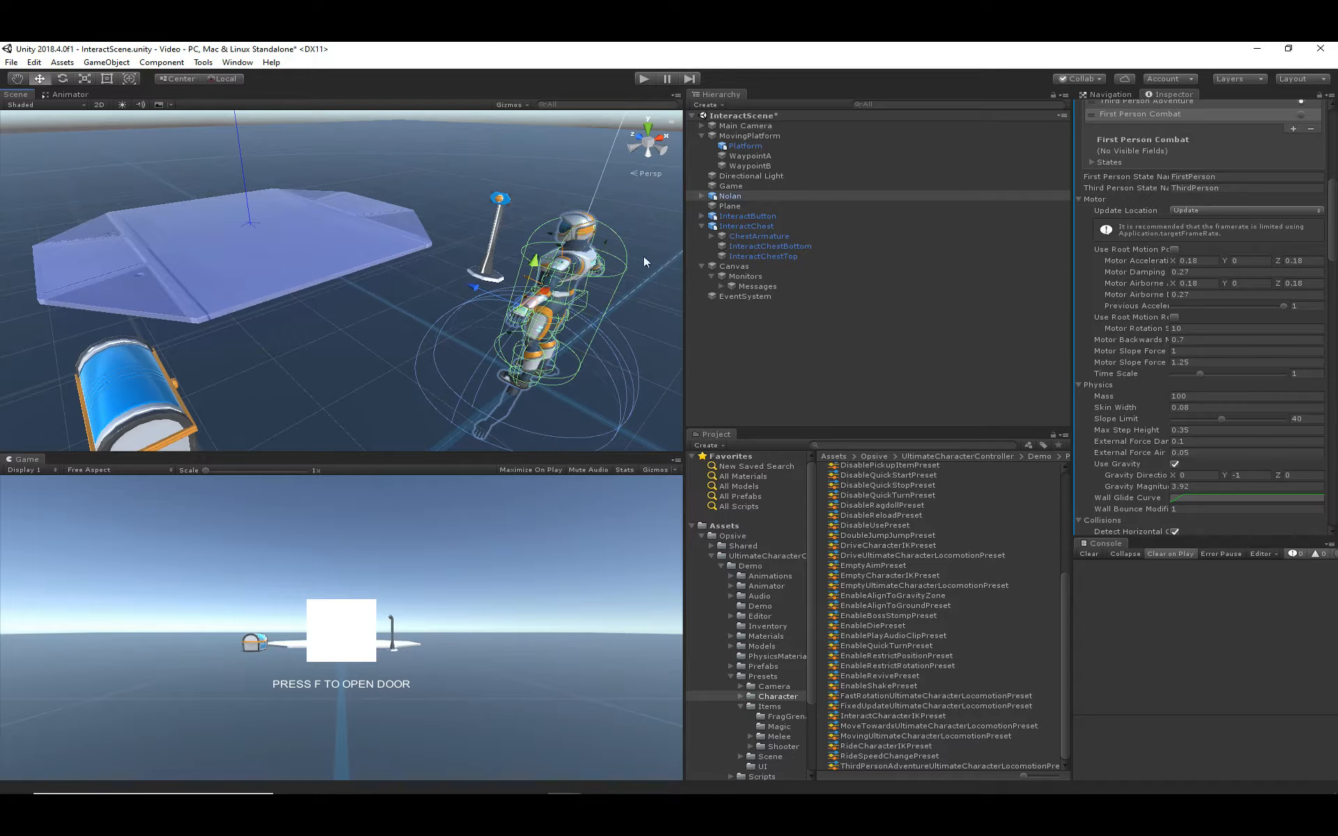
left_click(151, 395)
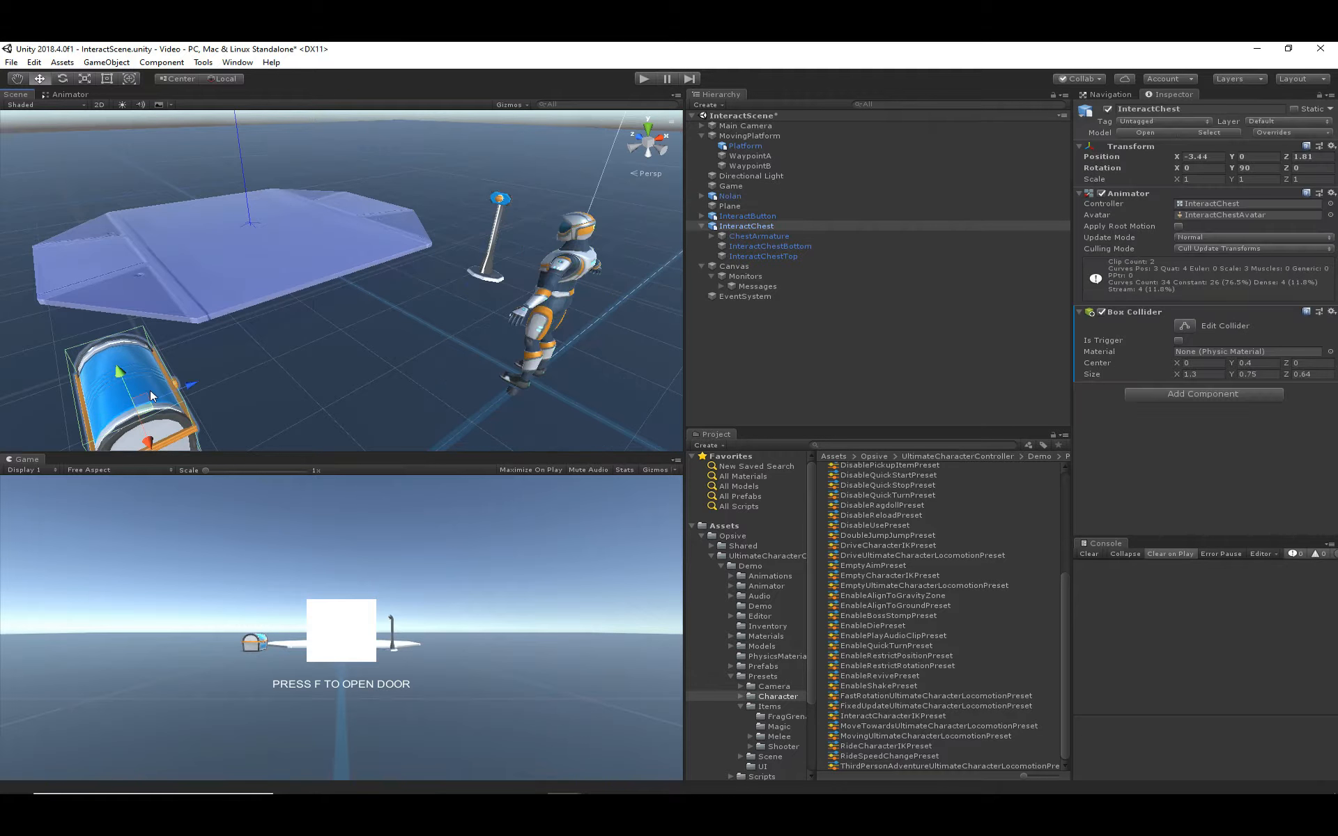
- Add an Interactable component to the InteractChest object and set its ID to 2
left_click(1188, 395)
type("inter")
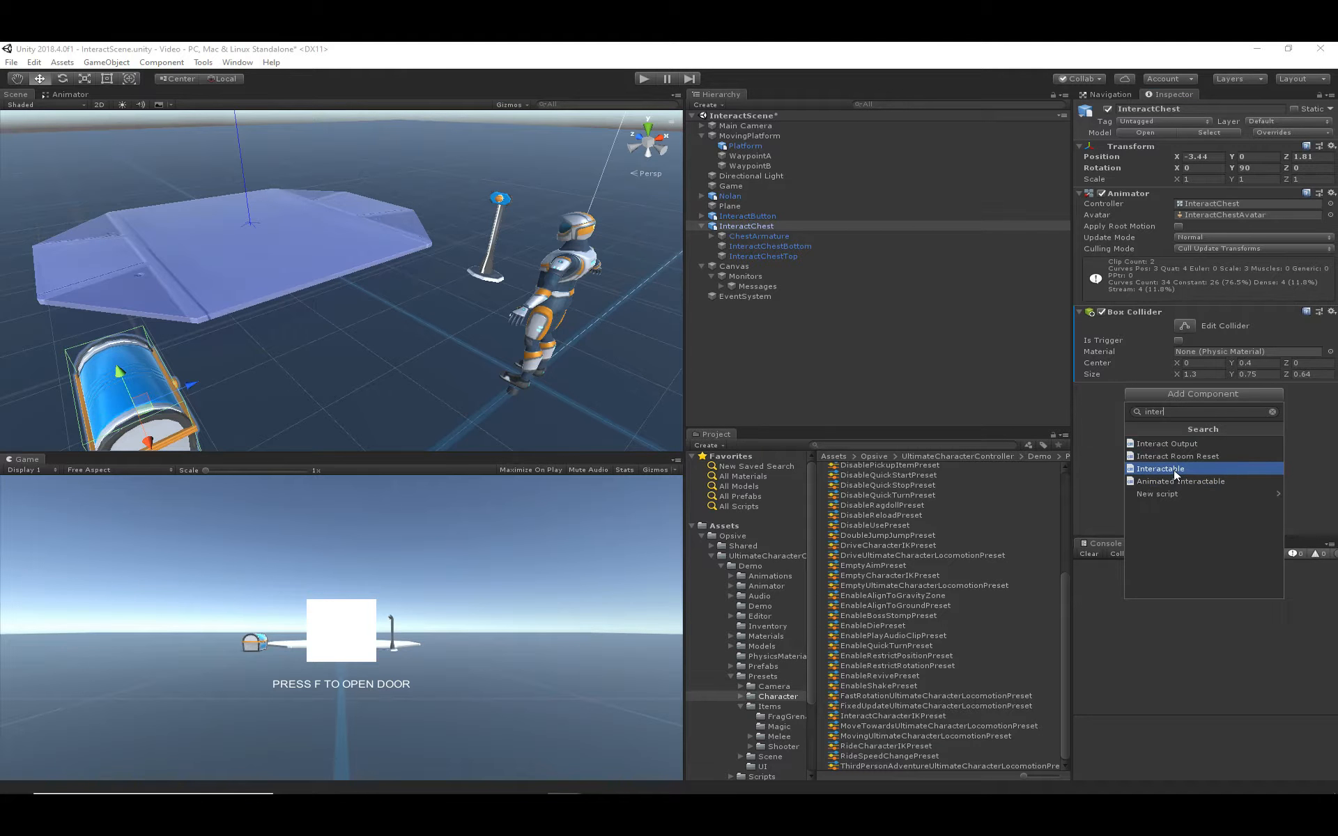
left_click(1171, 469)
left_click(1194, 413)
type("2")
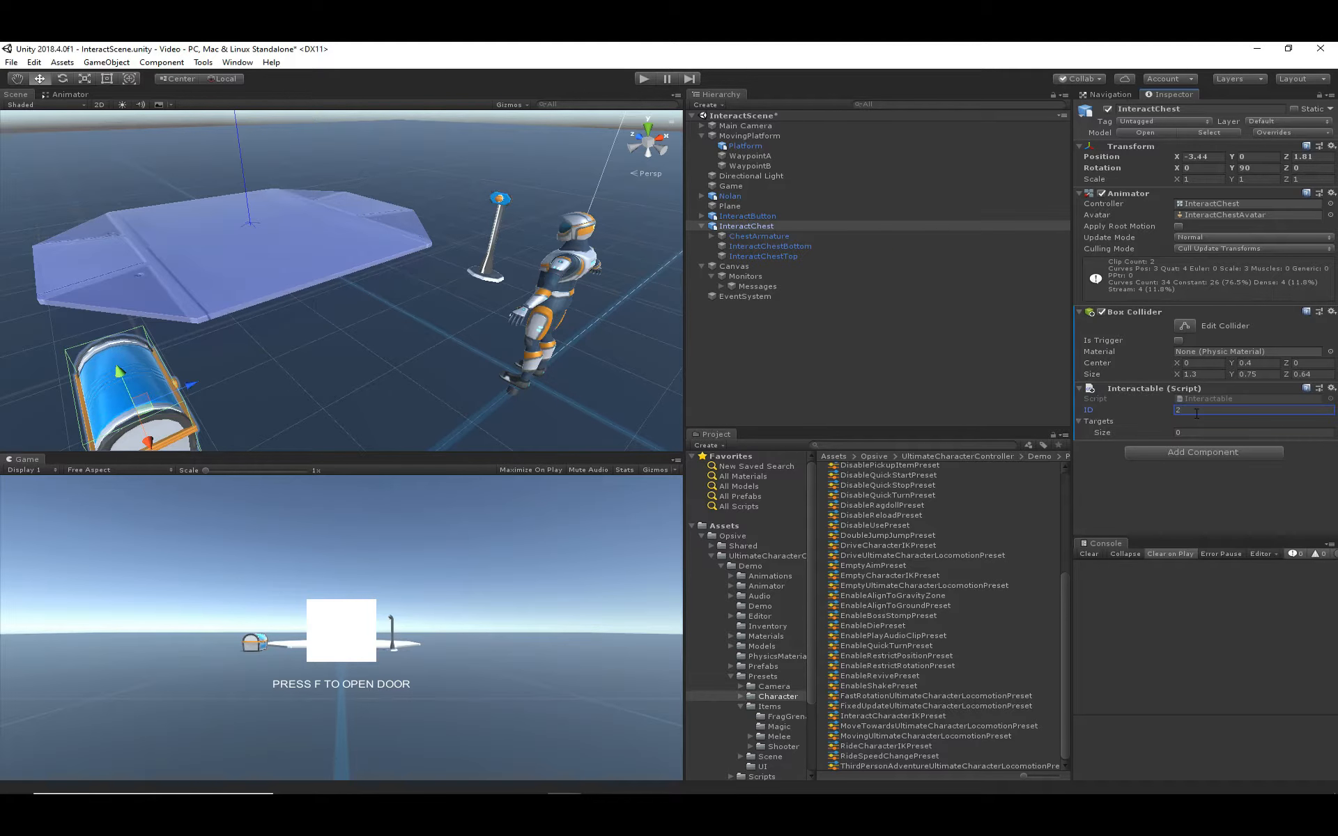
- Disable Use Look Direction and set the Cast Offset Y to 0 on Nolan's Interact (Chest) ability
left_click(730, 195)
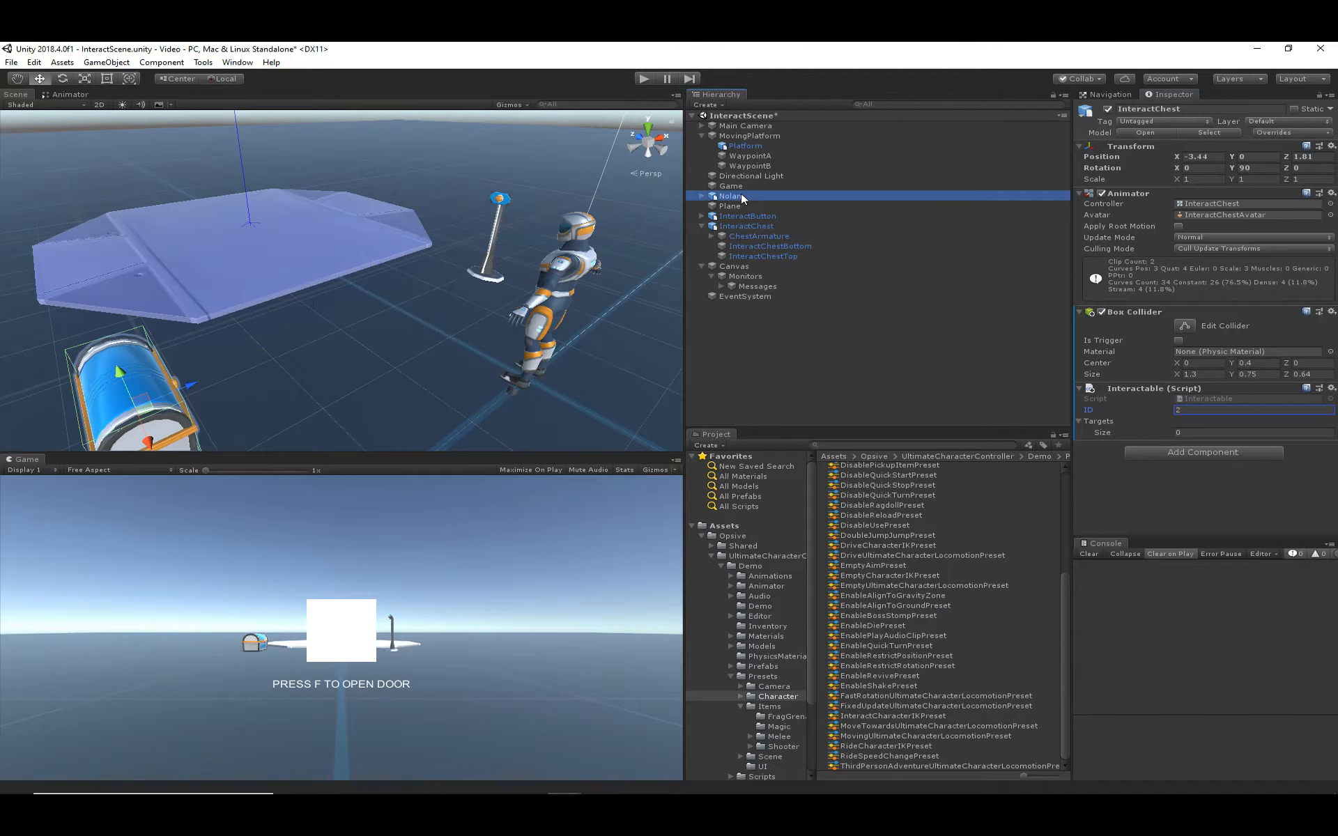
scroll(1211, 530, "down", 5)
scroll(1213, 510, "down", 12)
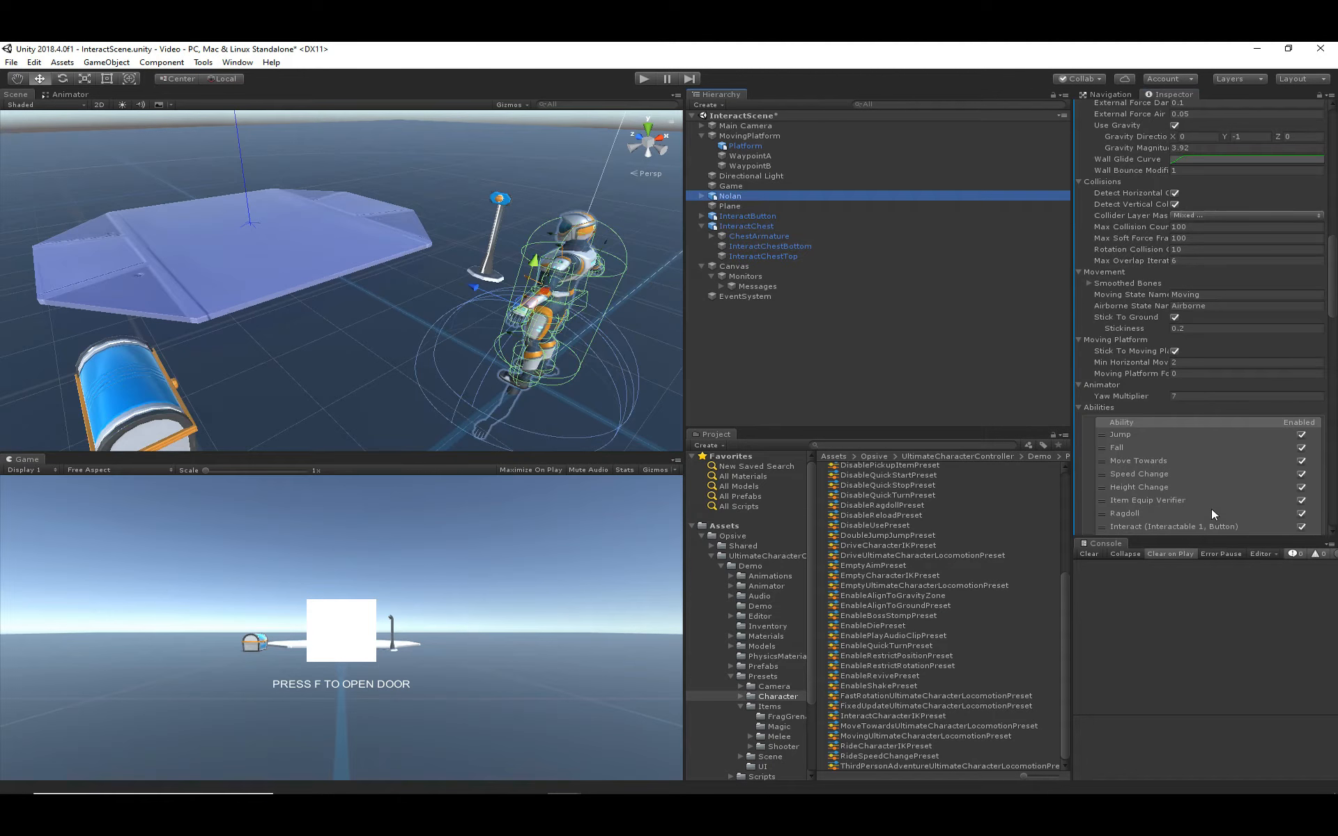
scroll(1225, 484, "down", 4)
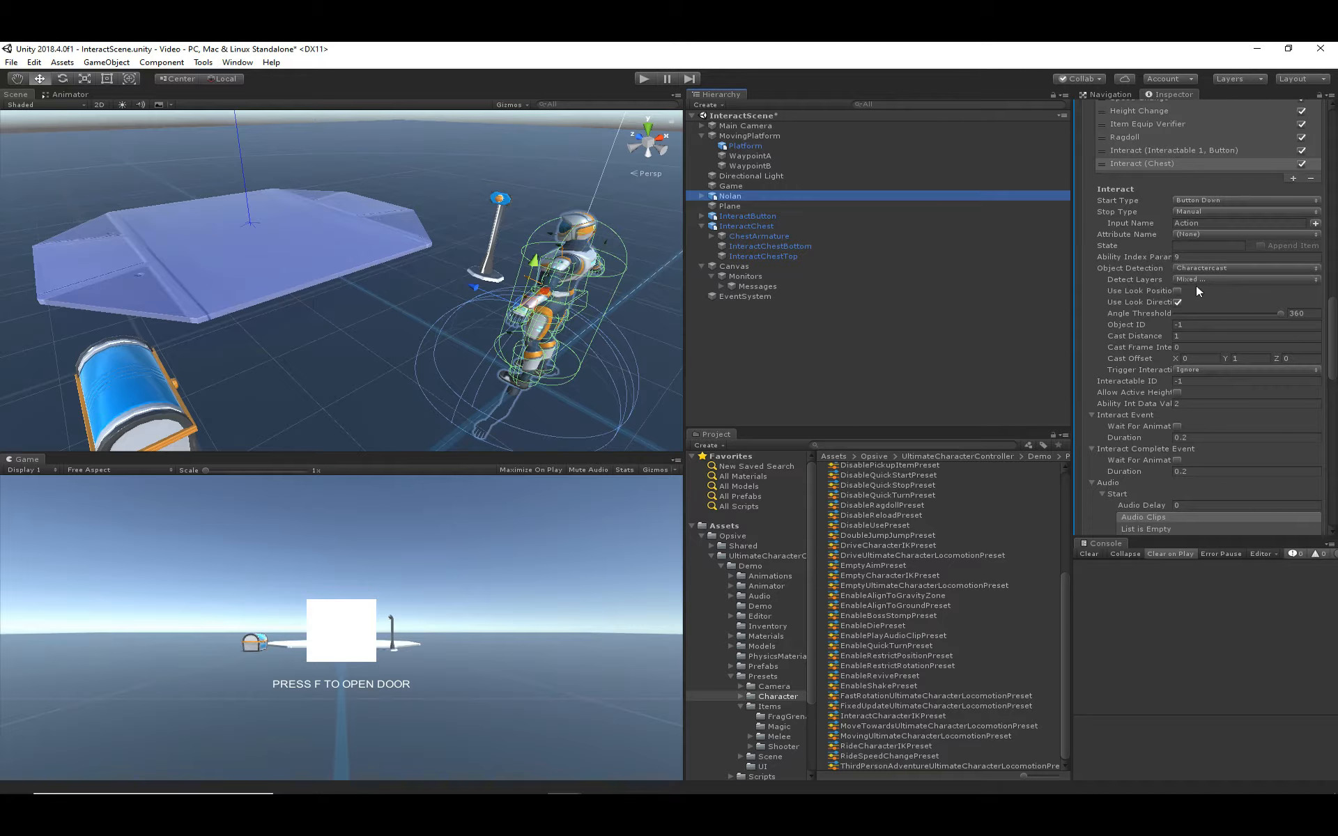
left_click(1177, 301)
left_click(1253, 350)
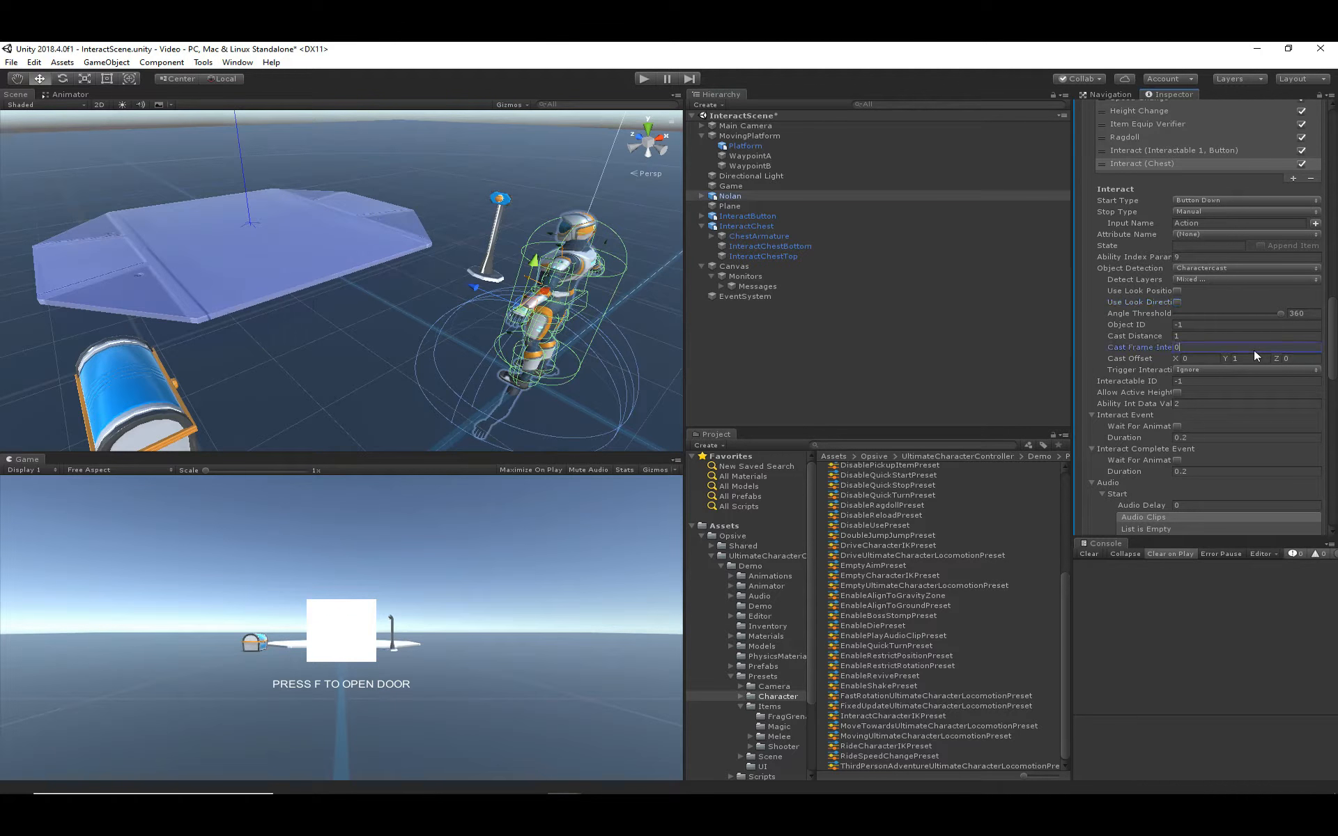
left_click(1253, 358)
type("0")
- Set the Interact (Chest) ability's UI message text to "Press F to Interact" and copy that text
scroll(1221, 383, "down", 10)
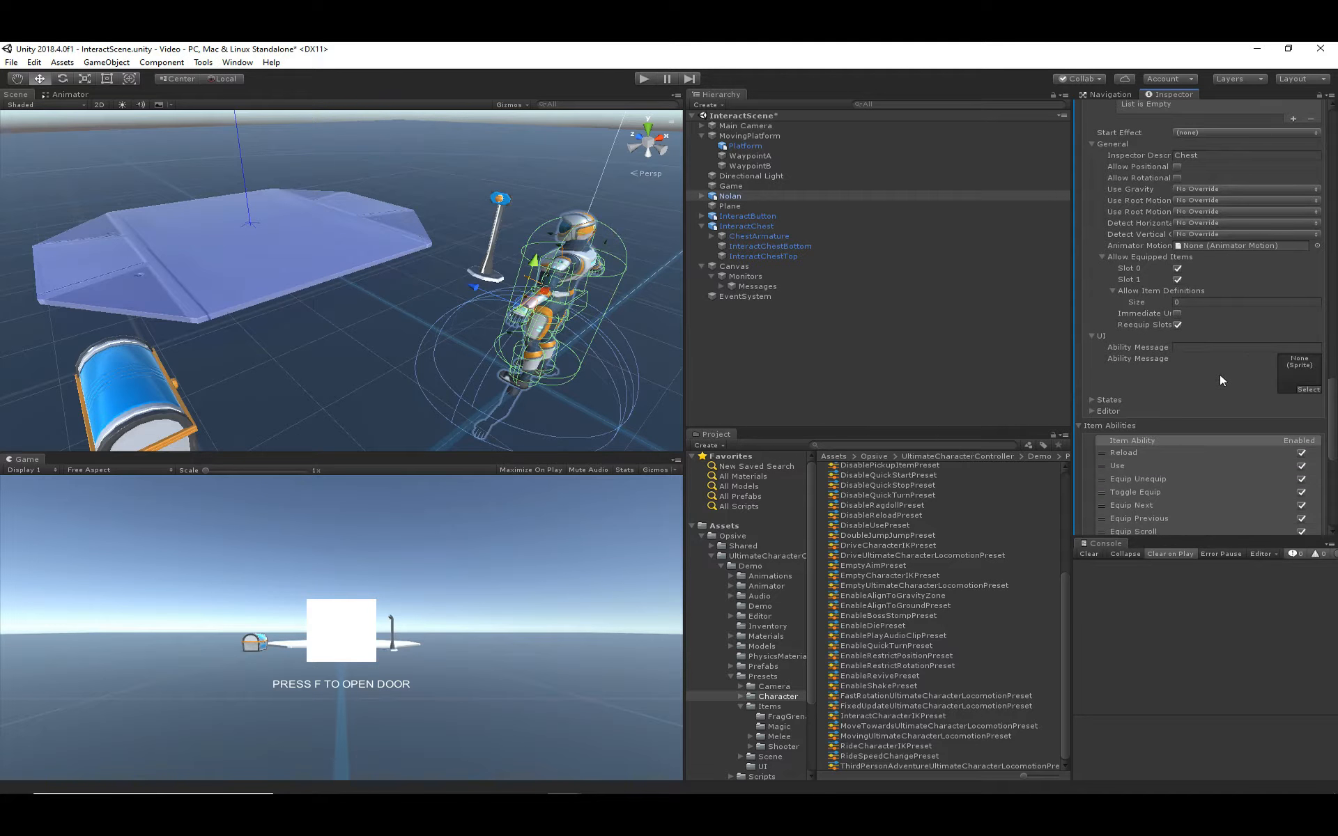
left_click(1193, 348)
type("Press F to Interact")
key("Return")
key("ctrl+c")
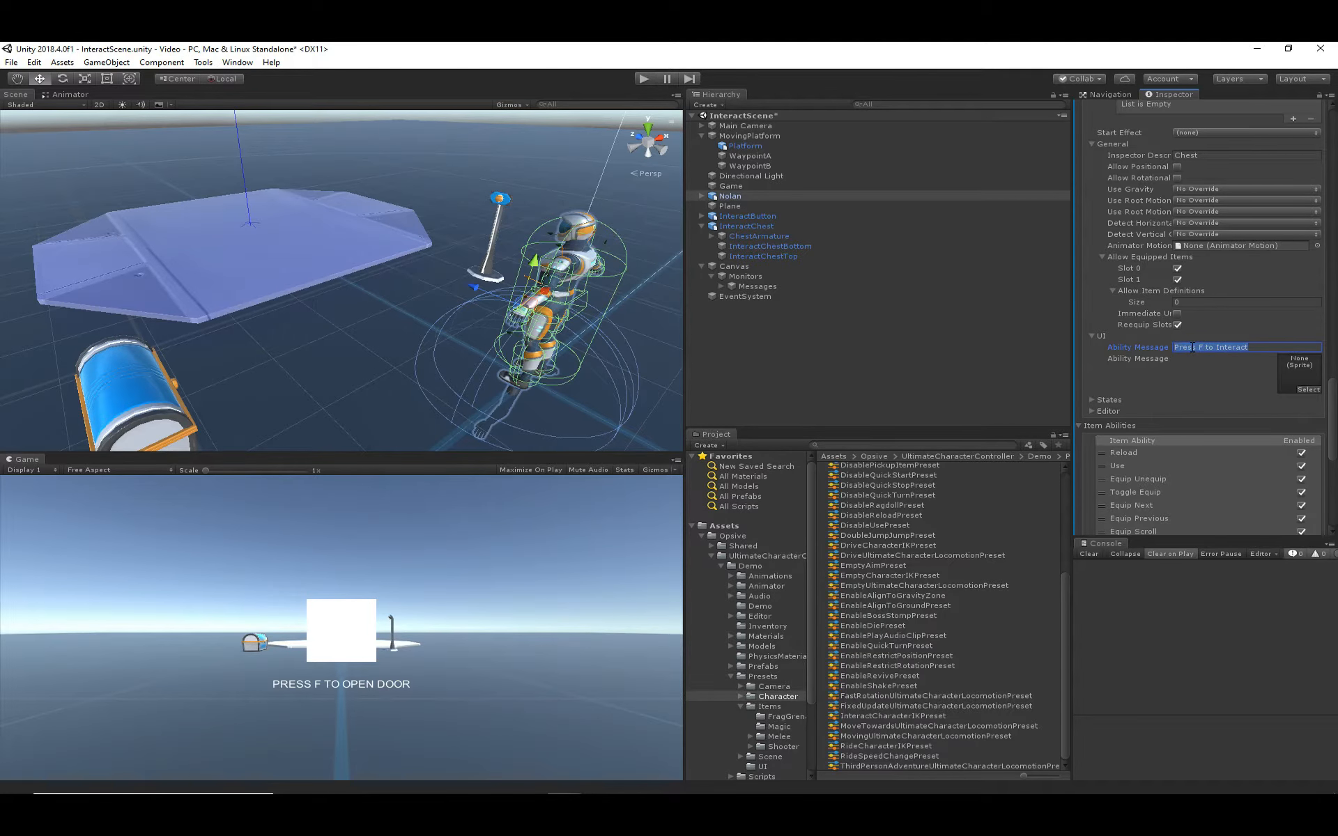
- Paste "Press F to Interact" as the UI message text of the Interact (Button) ability
scroll(1192, 275, "up", 10)
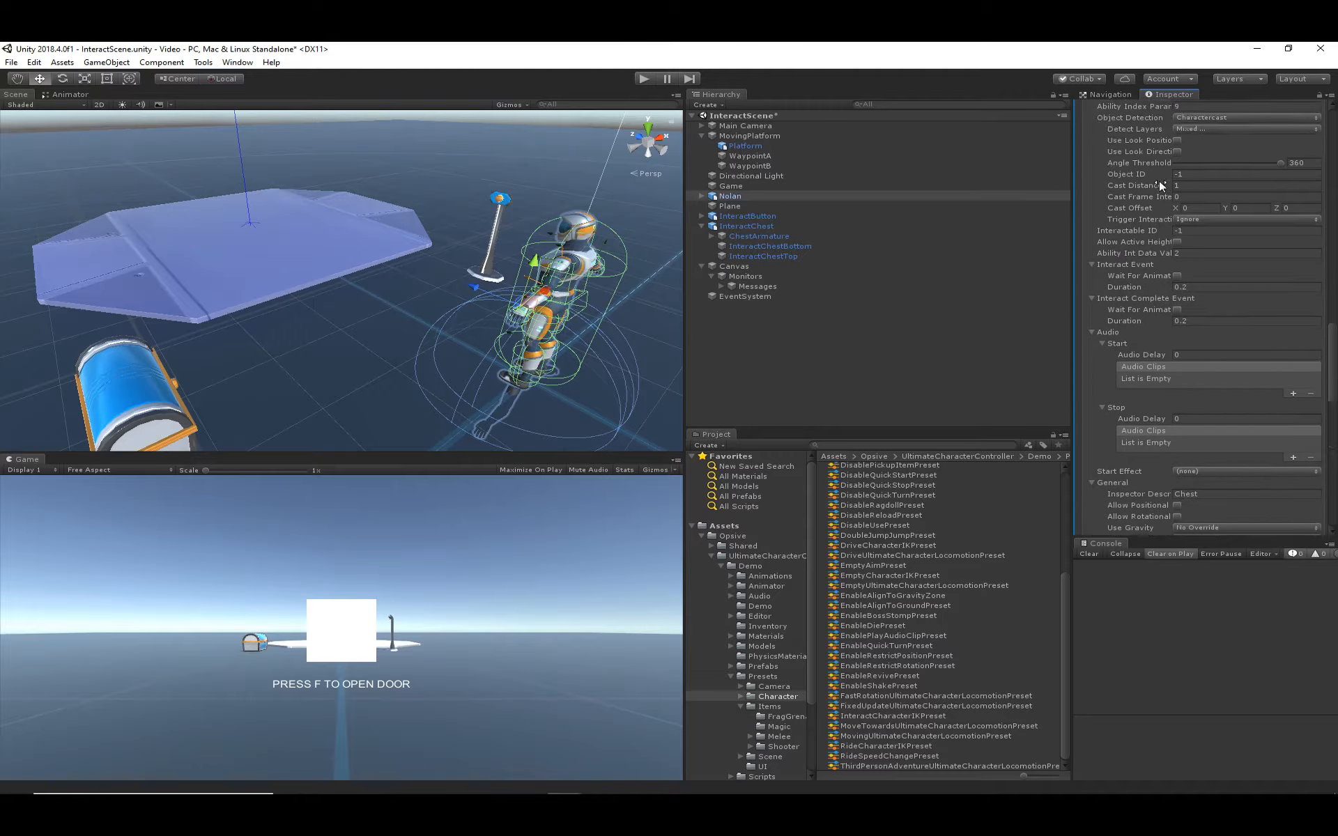
left_click(1179, 225)
scroll(1193, 349, "down", 10)
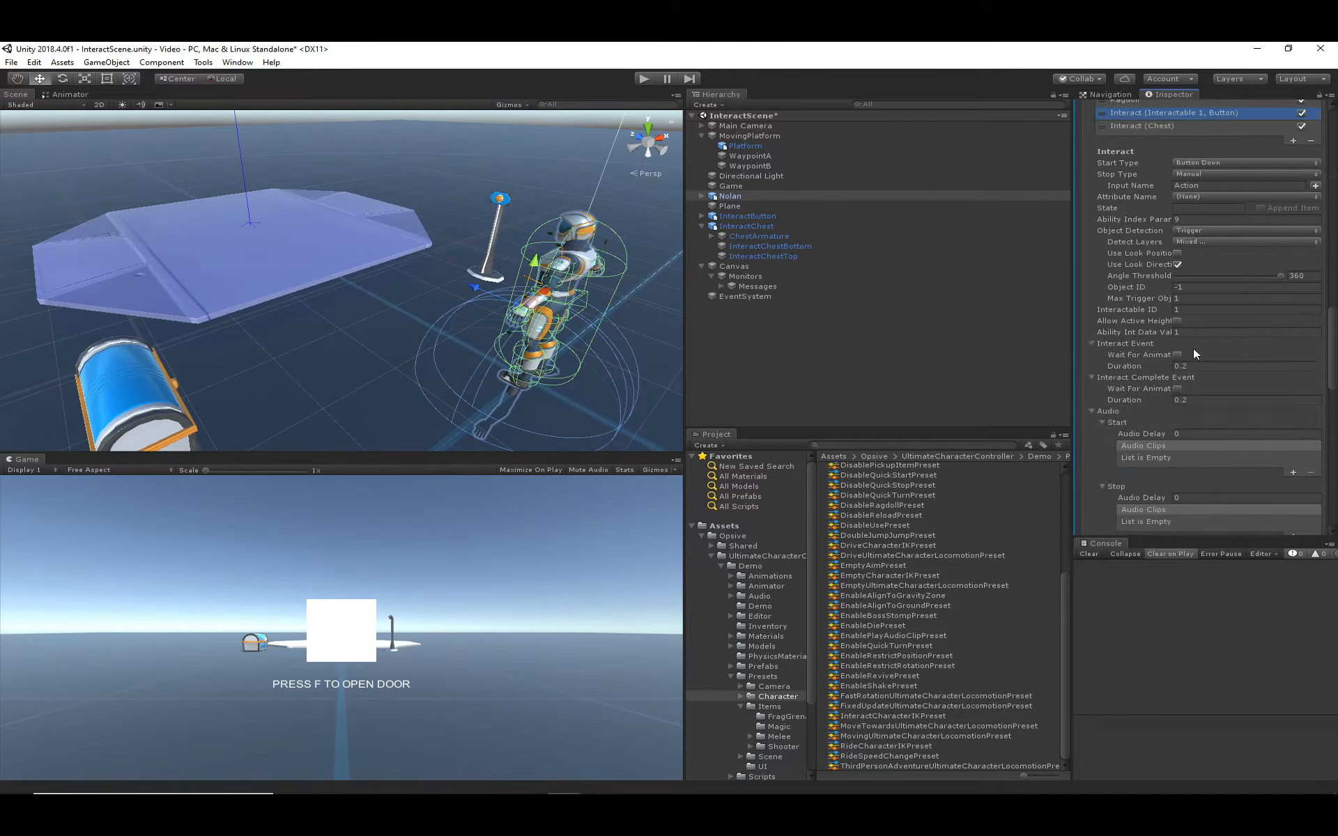
left_click(1199, 351)
key("ctrl+v")
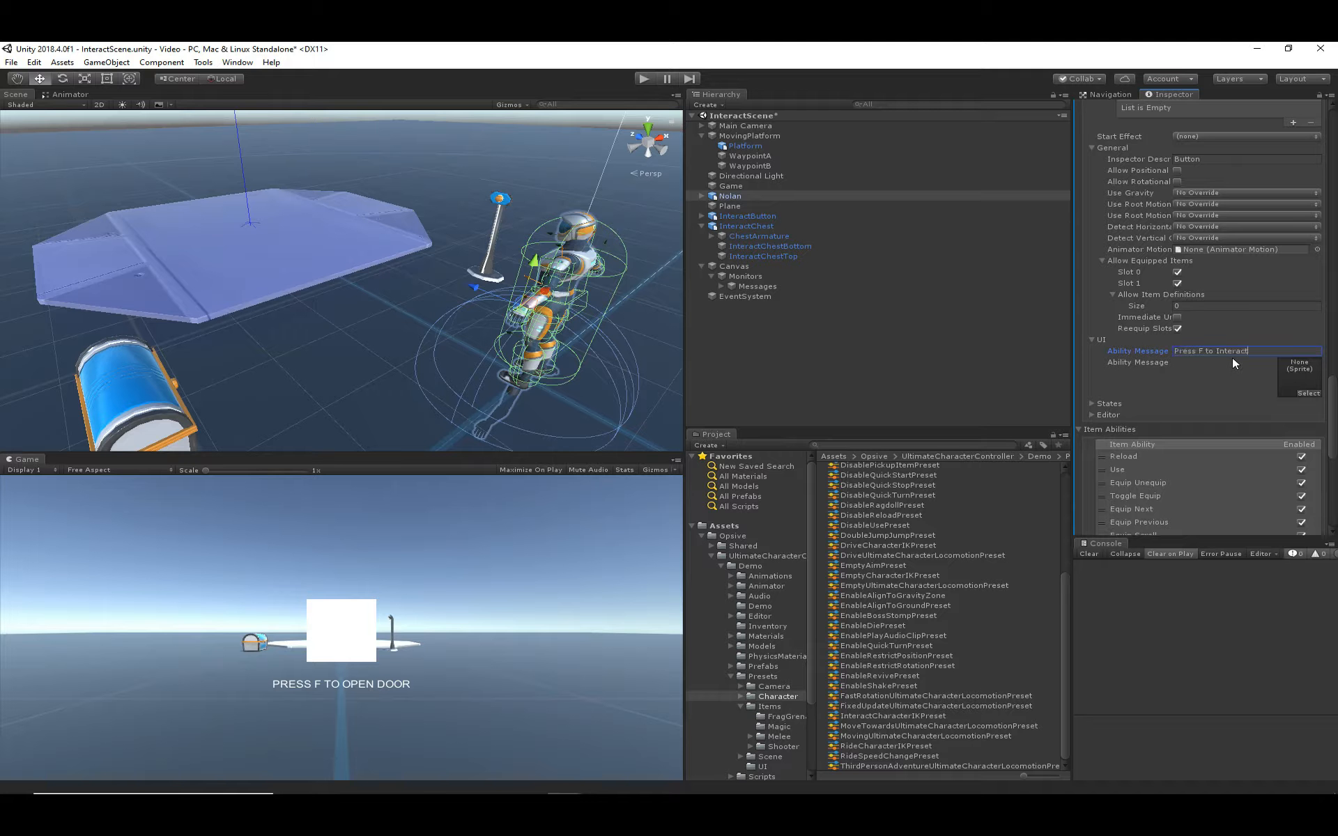
left_click(886, 387)
- Run the scene, walk the character to the platform button and interact with it
left_click(644, 78)
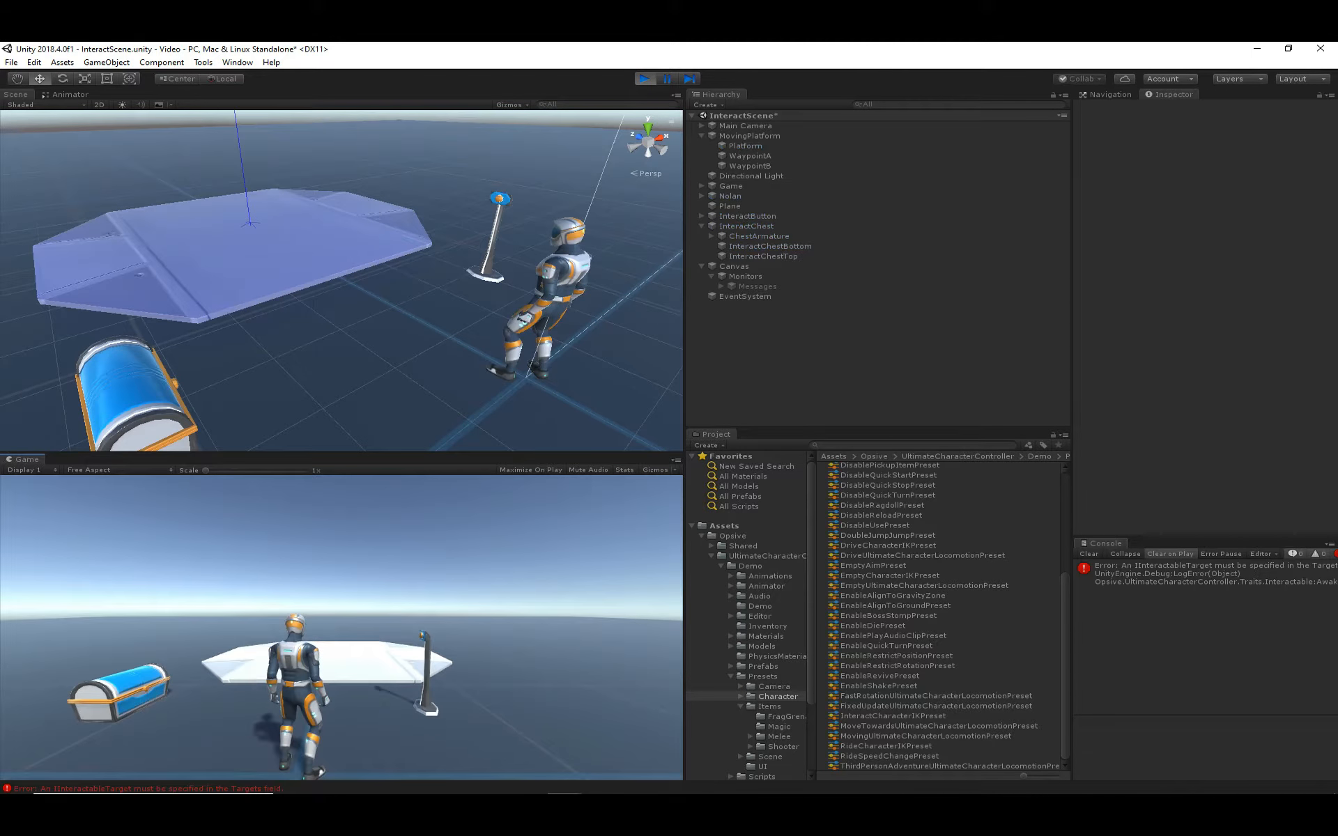
key("Escape")
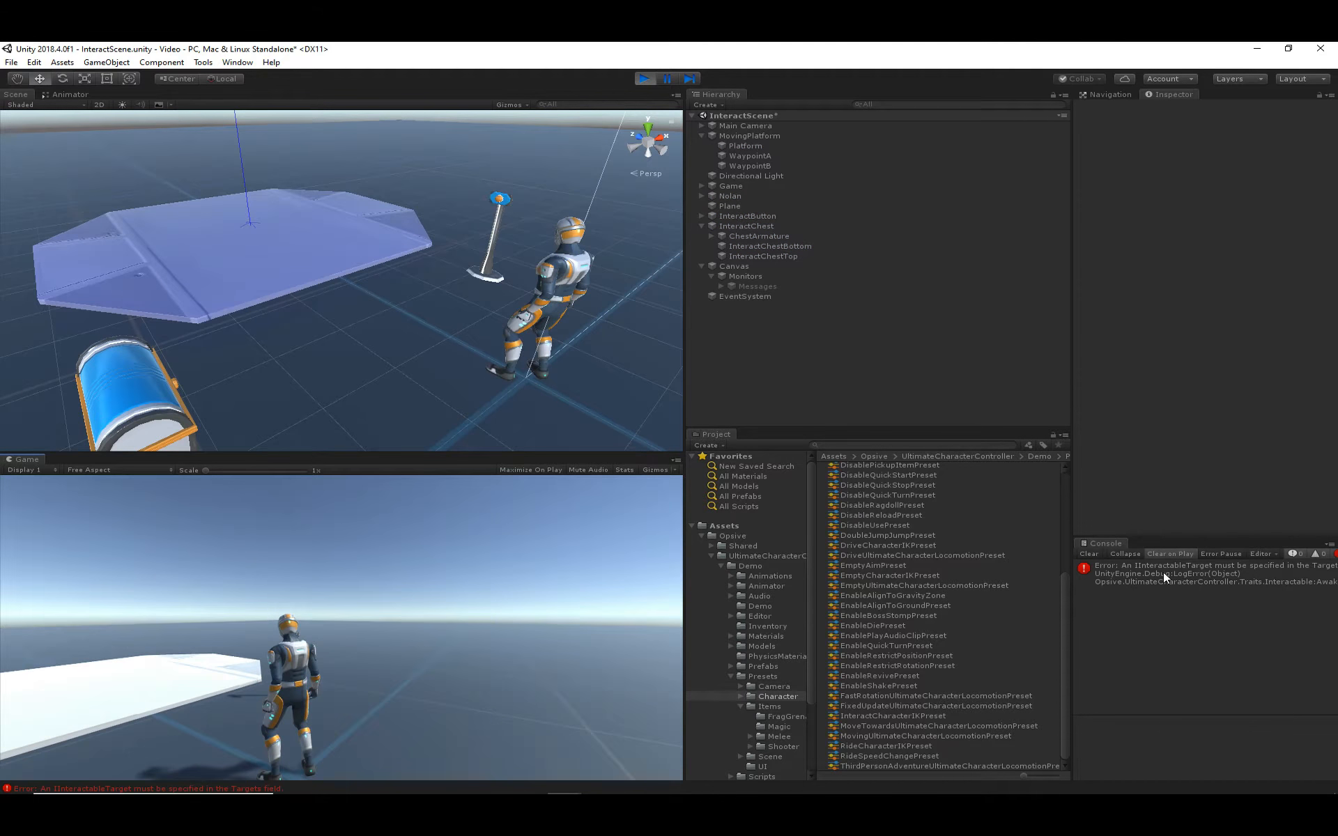
left_click(360, 600)
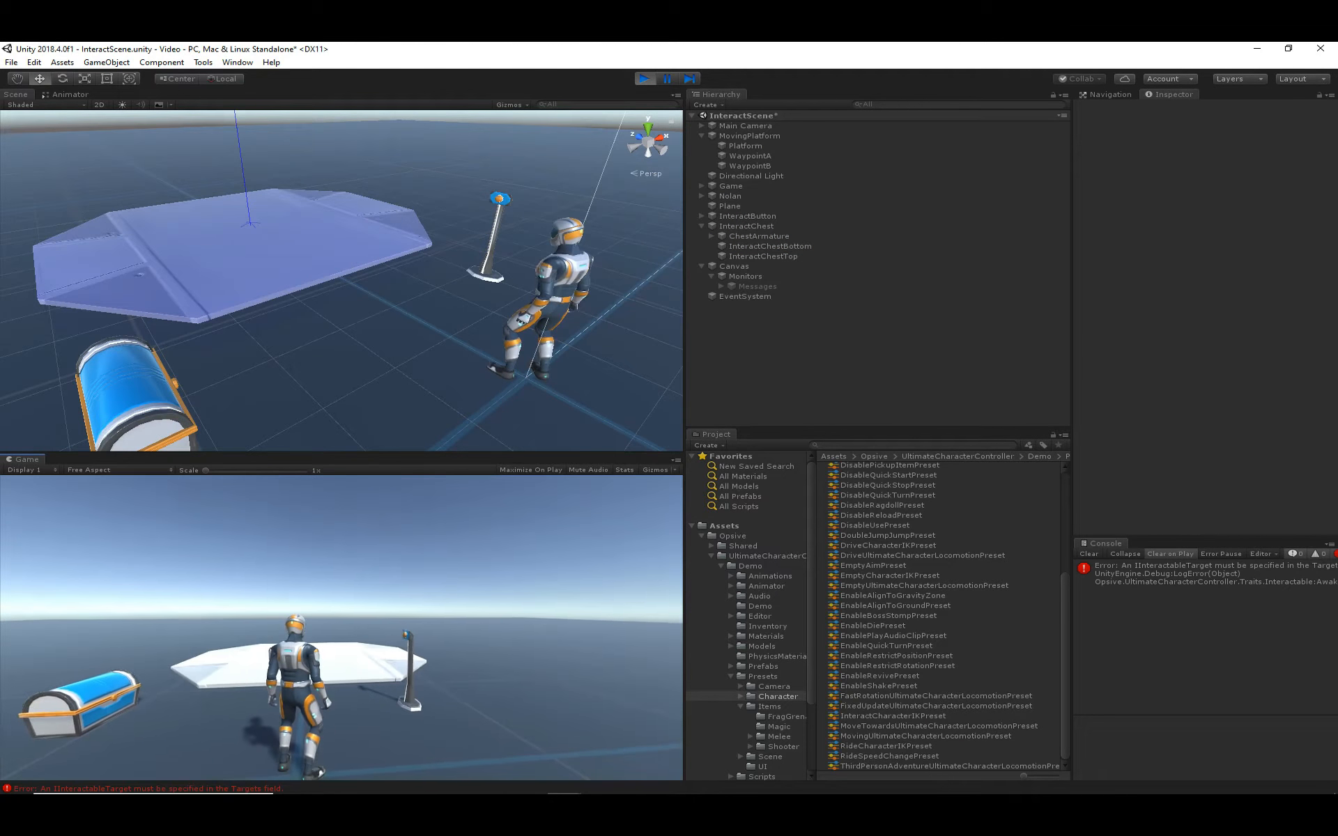
key("w")
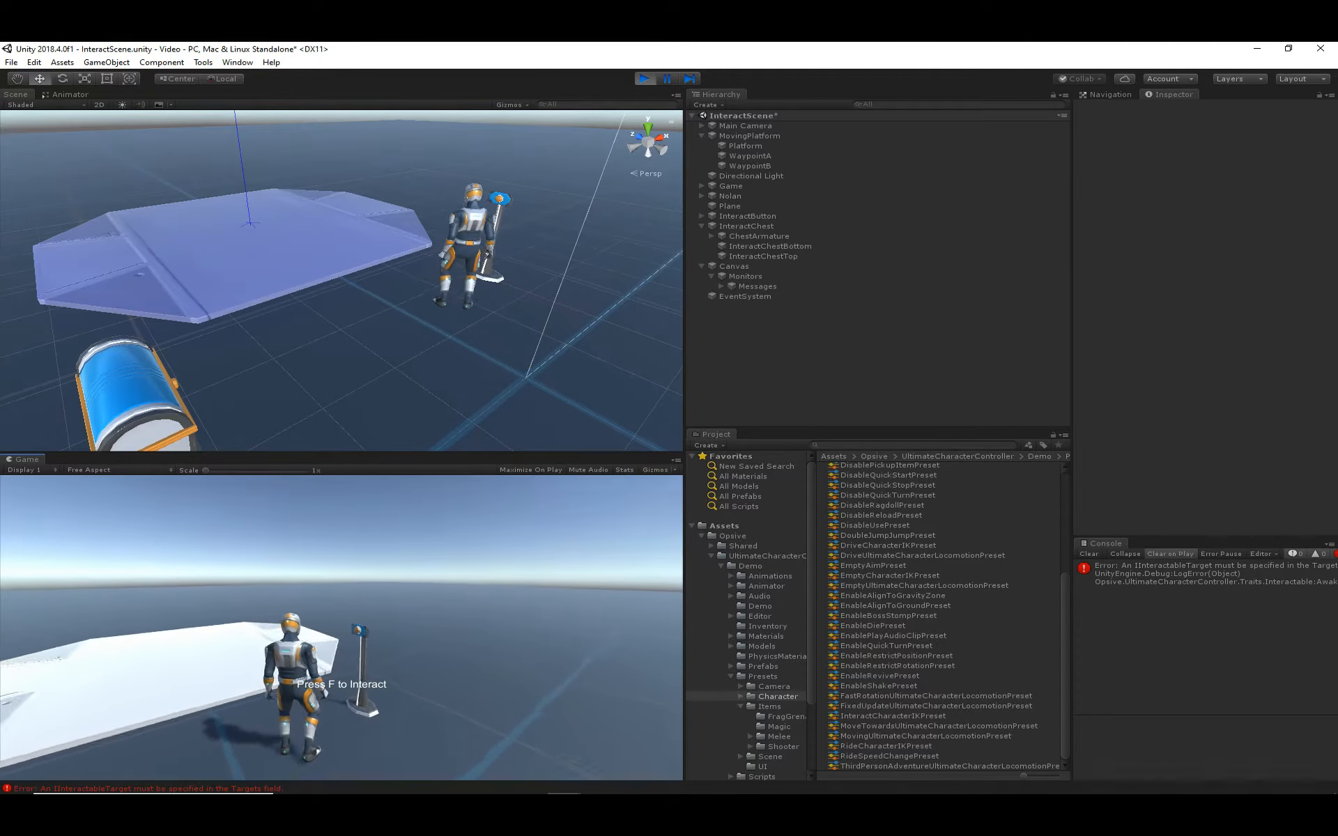
key("w")
key("a")
key("d")
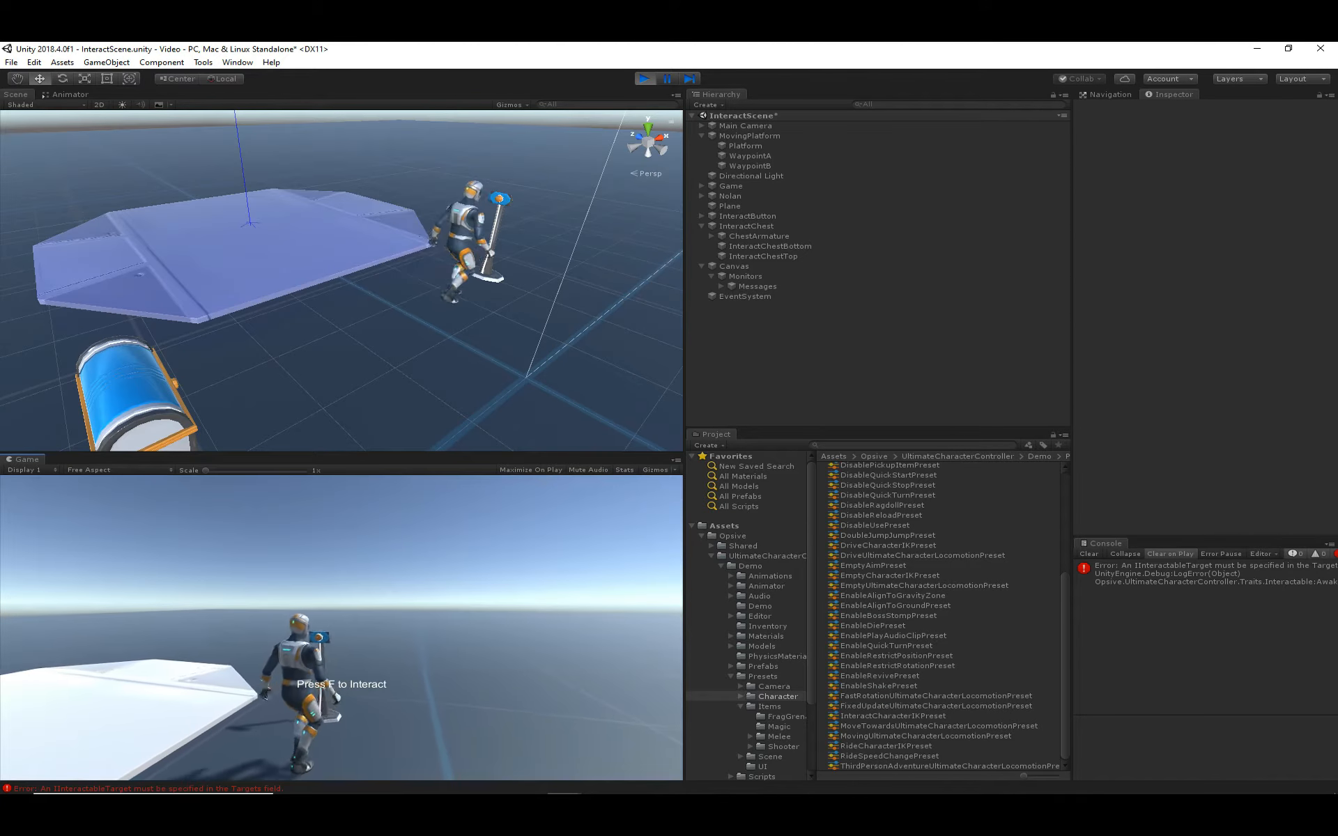
key("f")
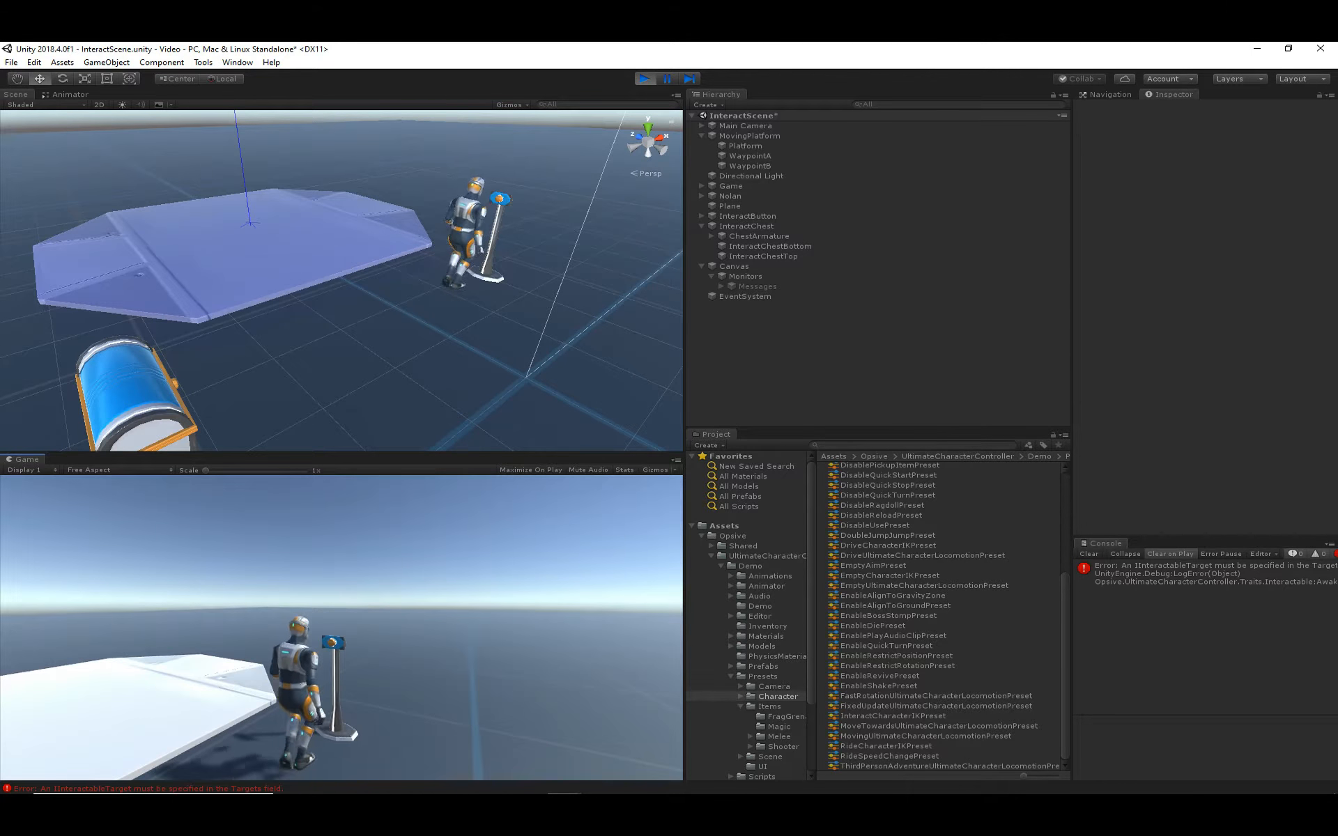
- Walk the character over to the chest to test its interaction, and stop the scene
key("s")
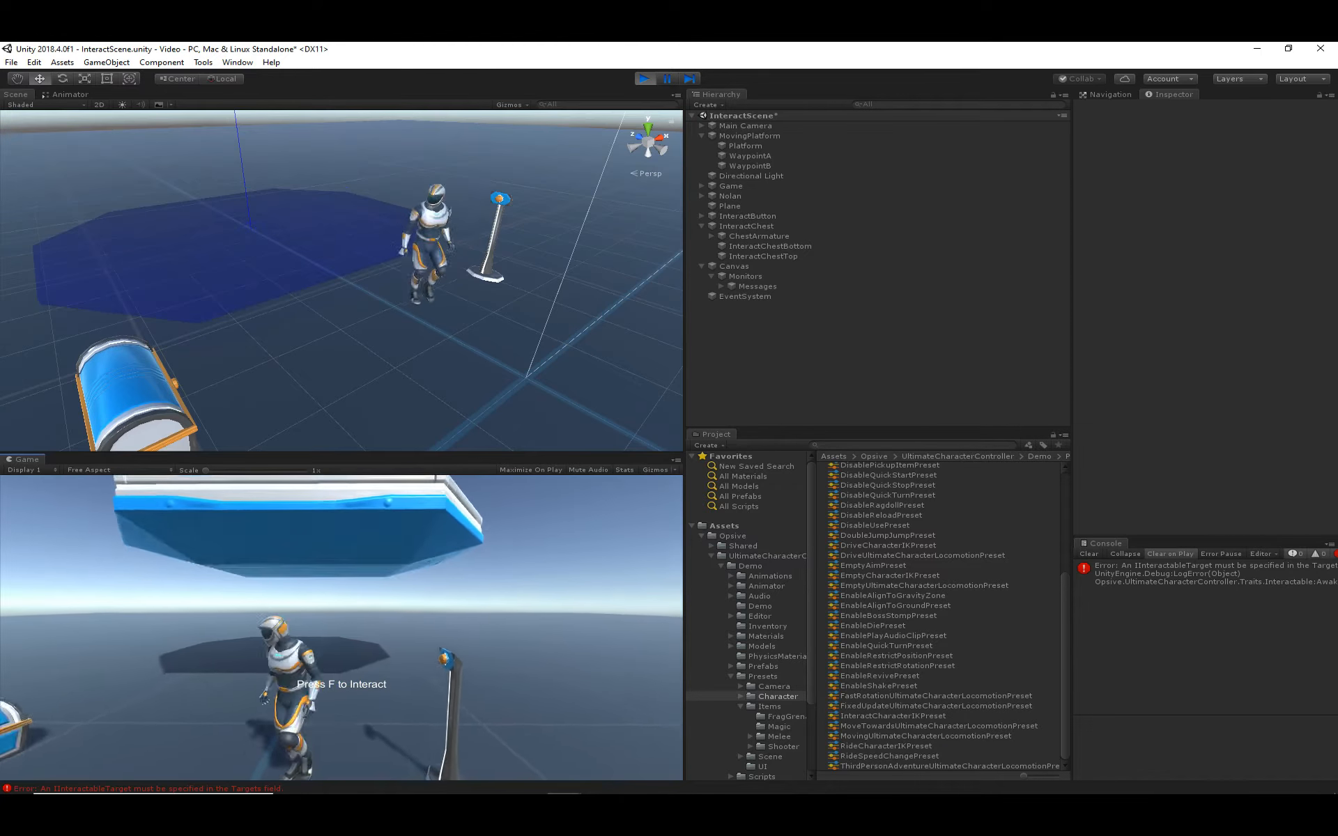
key("a")
key("w")
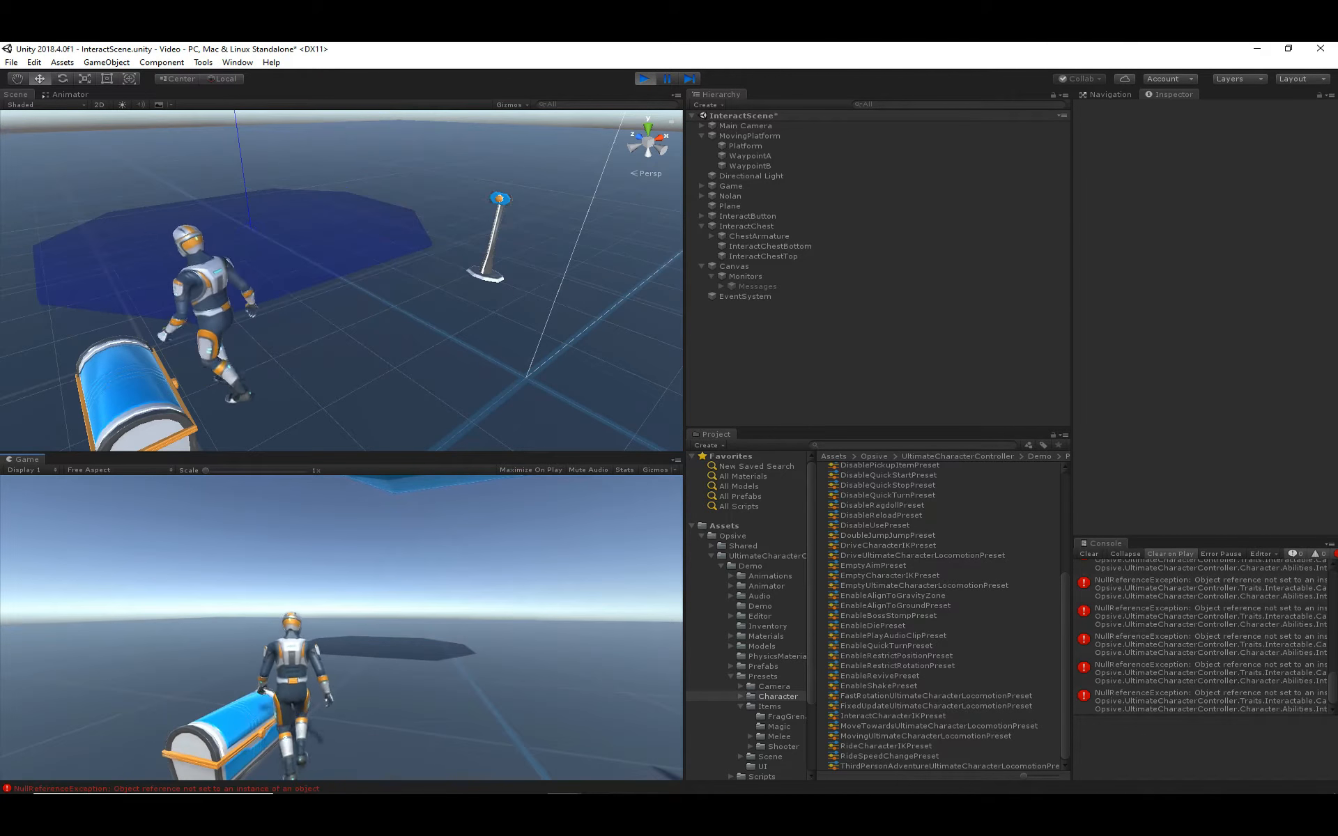
key("s")
key("w")
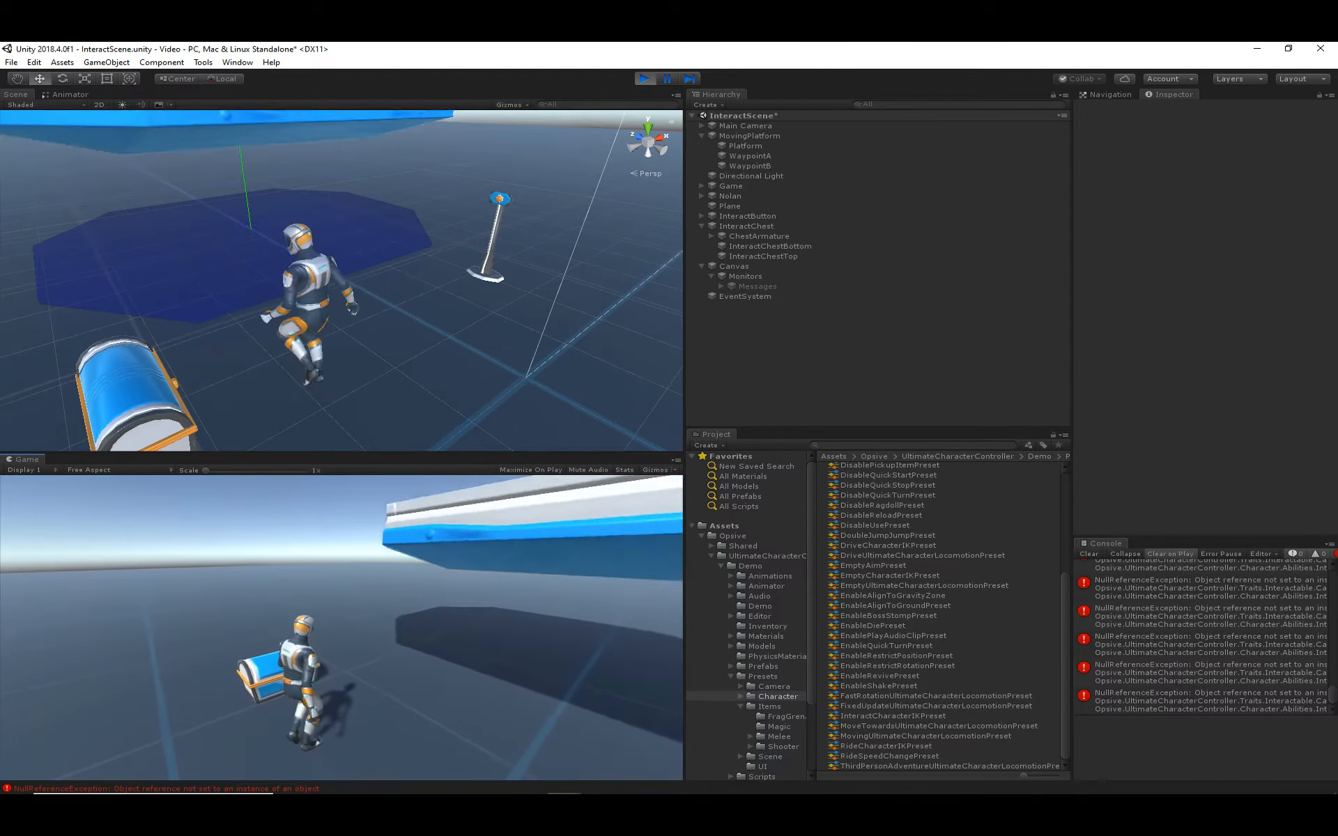
key("s")
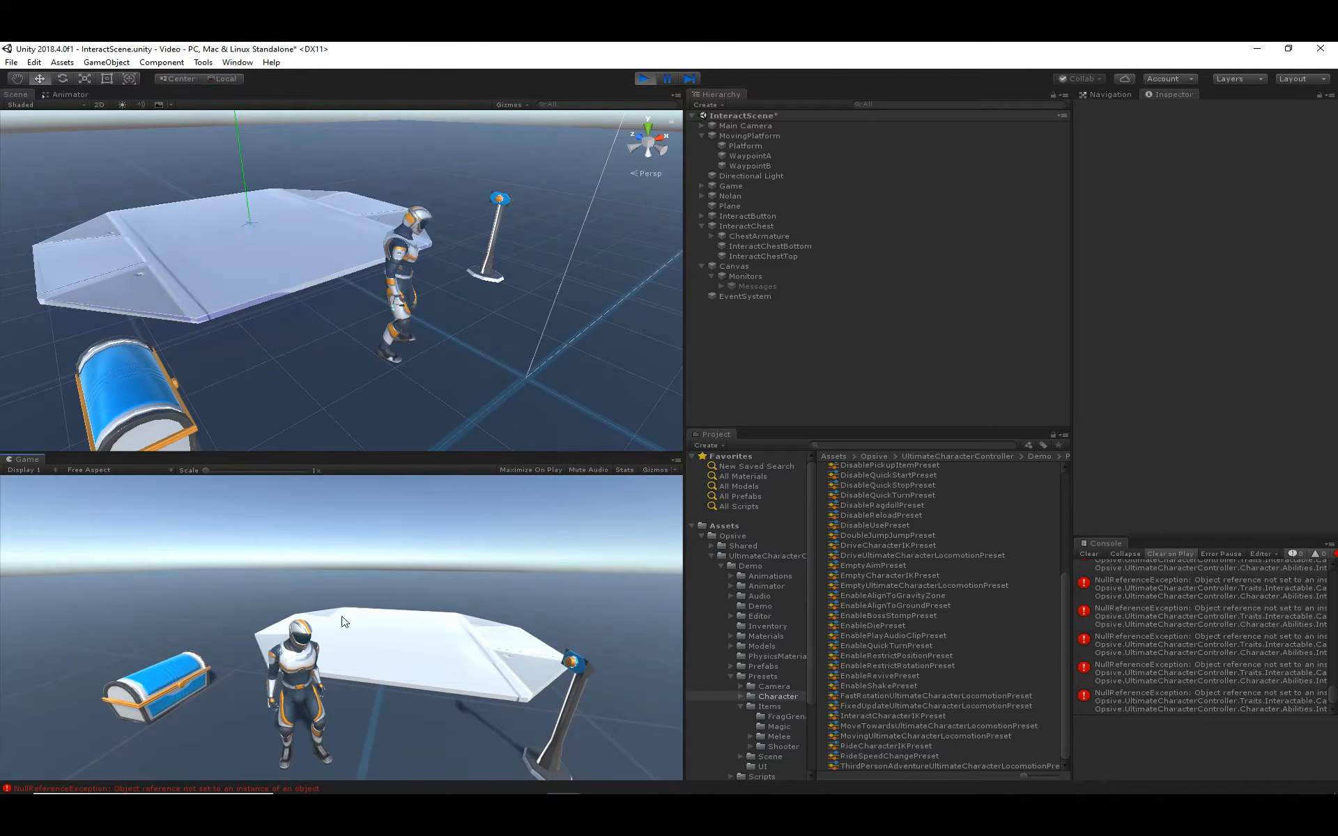
left_click(648, 77)
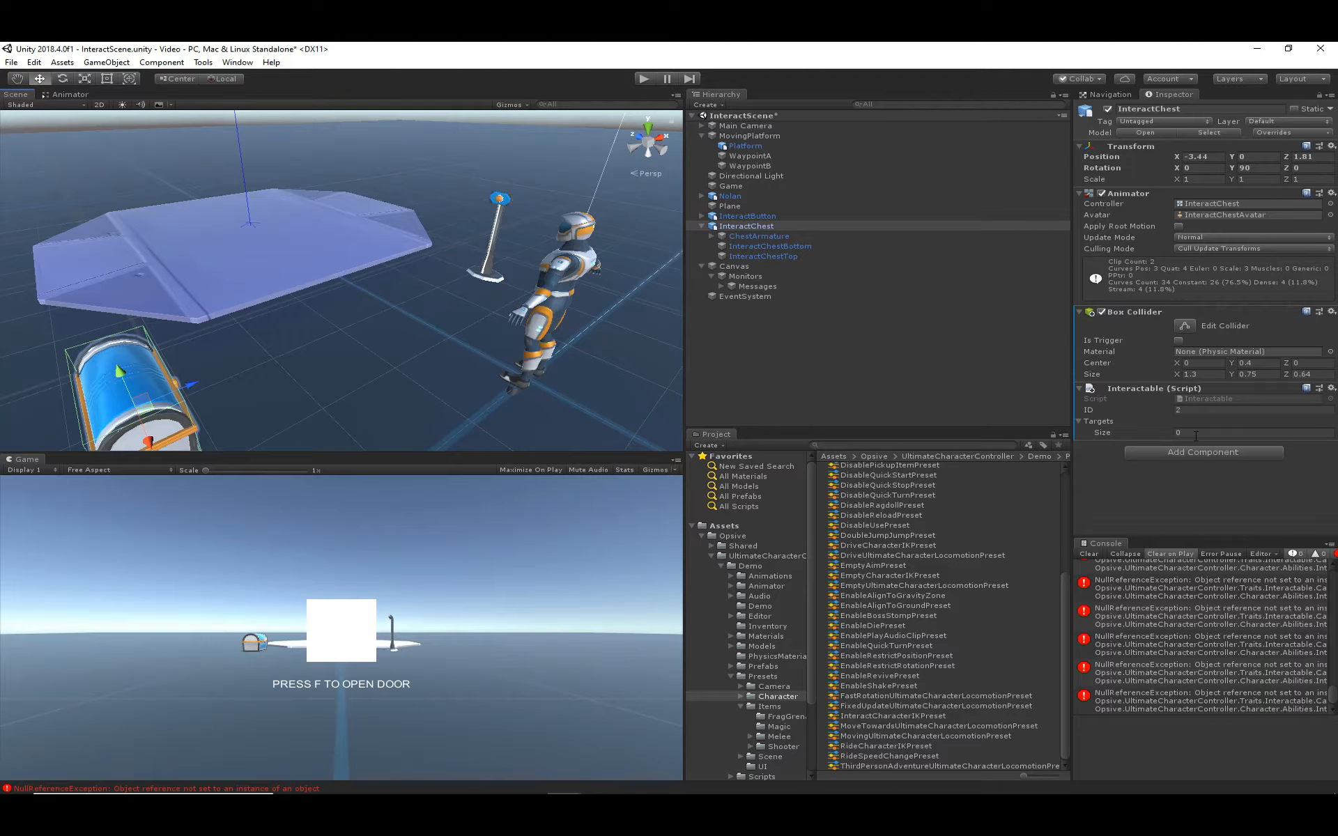
- Set the Targets size of the chest's Interactable component to 1
left_click(1196, 435)
type("1")
key("Return")
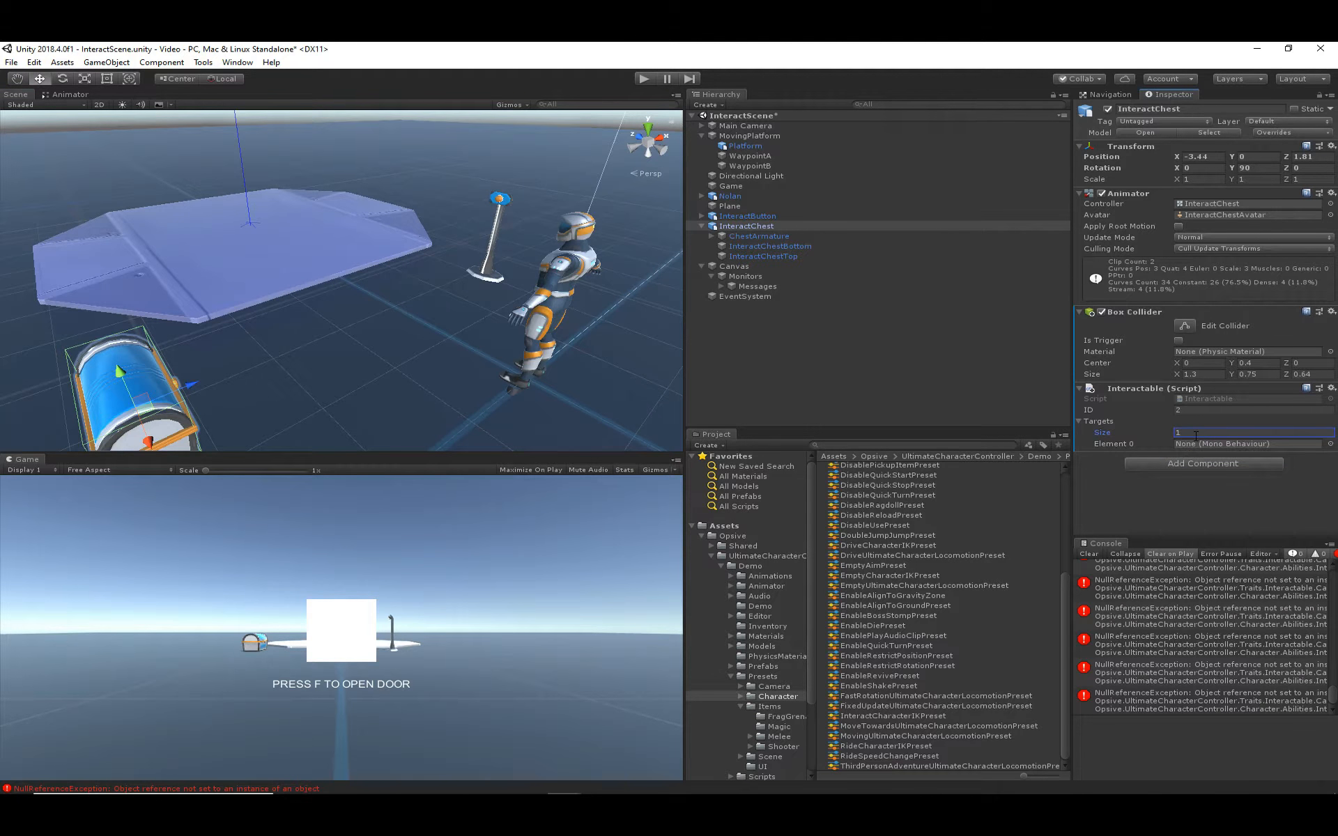
- Add an Animated Interactable component to the chest and assign it as Element 0 of the Interactable's targets
left_click(1199, 465)
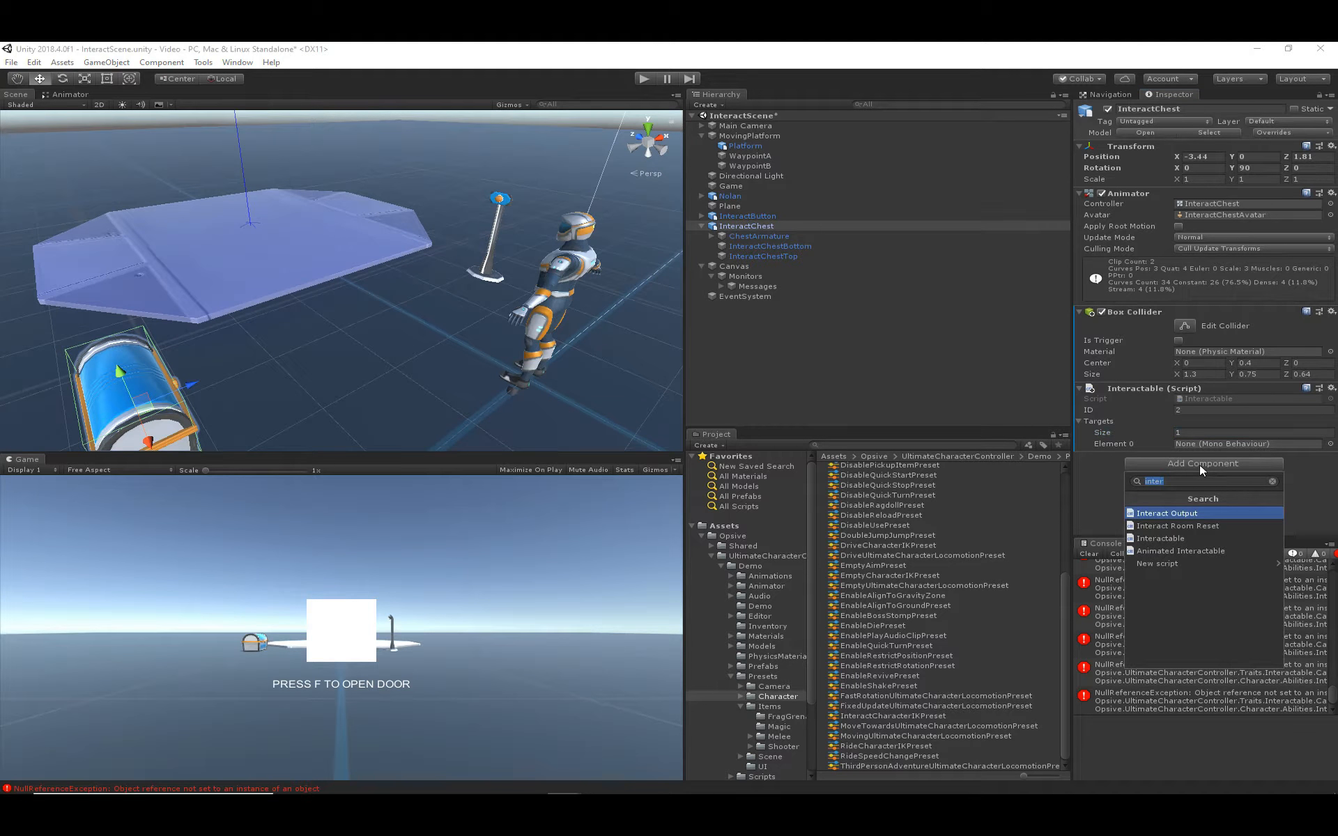
type("anim")
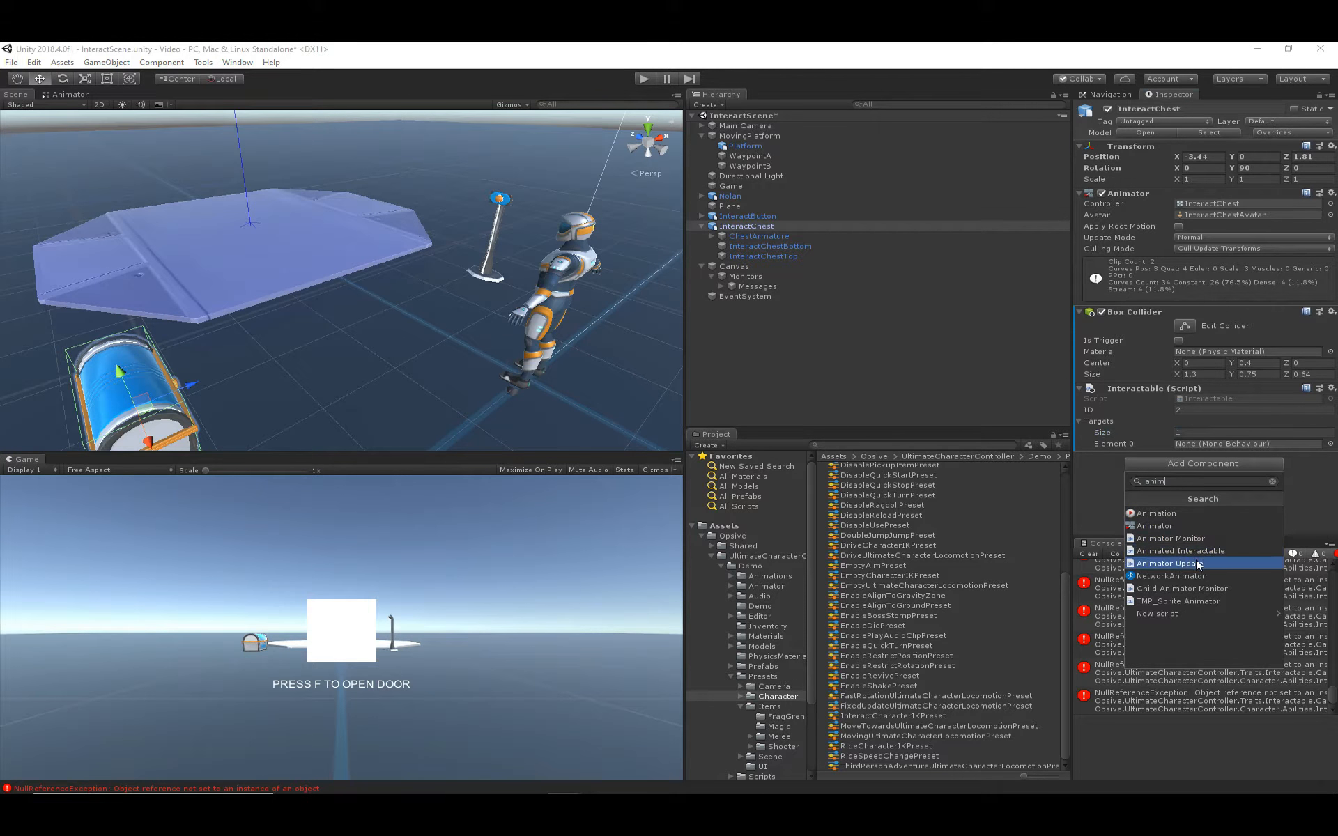
left_click(1228, 550)
scroll(1216, 463, "down", 3)
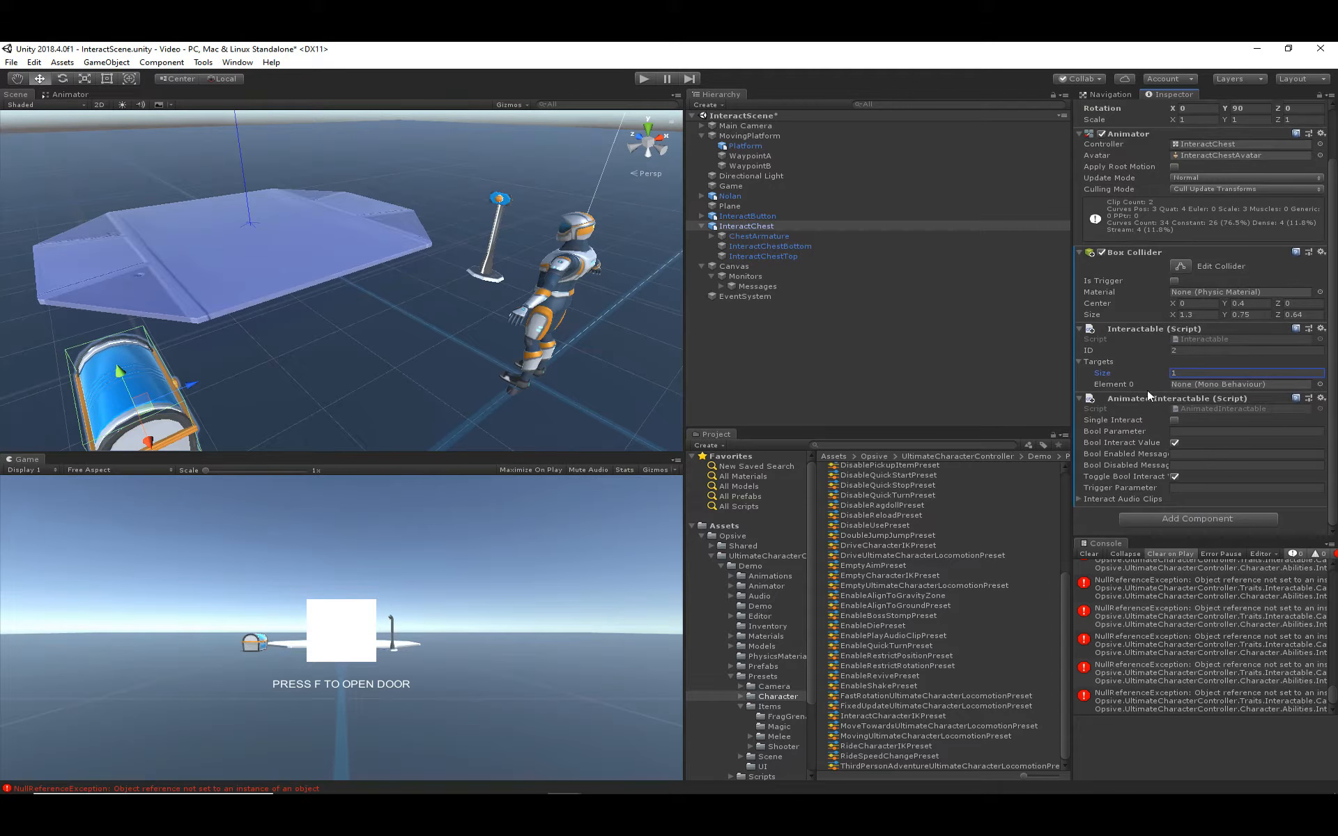
left_click_drag(1139, 399, 1202, 389)
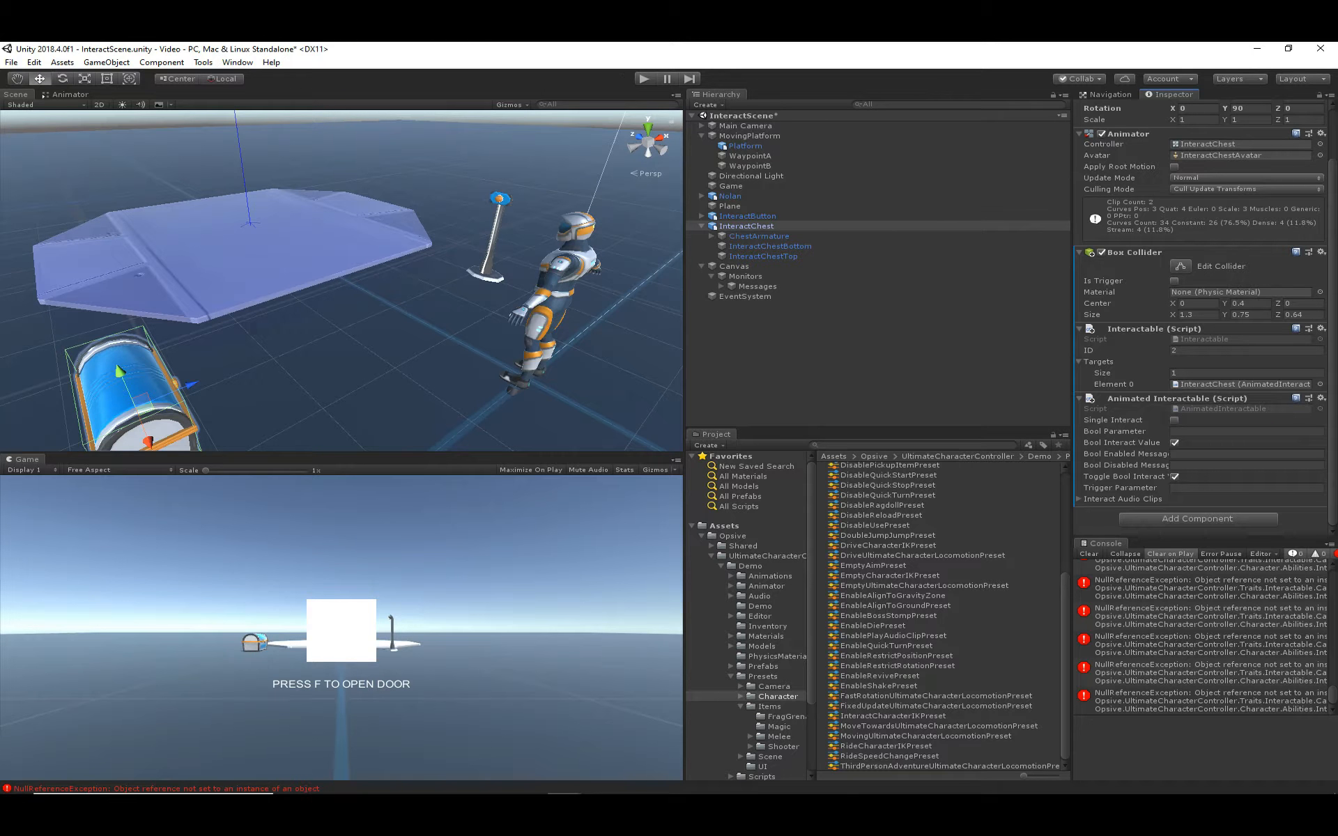
- On the chest's Animated Interactable, enable Single Interact, set the Bool Parameter to Open and disable Toggle Bool Interact
left_click(1175, 420)
left_click(1177, 432)
type("Open")
left_click(1172, 478)
left_click(834, 358)
- Run the scene, have the character interact with the chest, and stop the scene
left_click(652, 78)
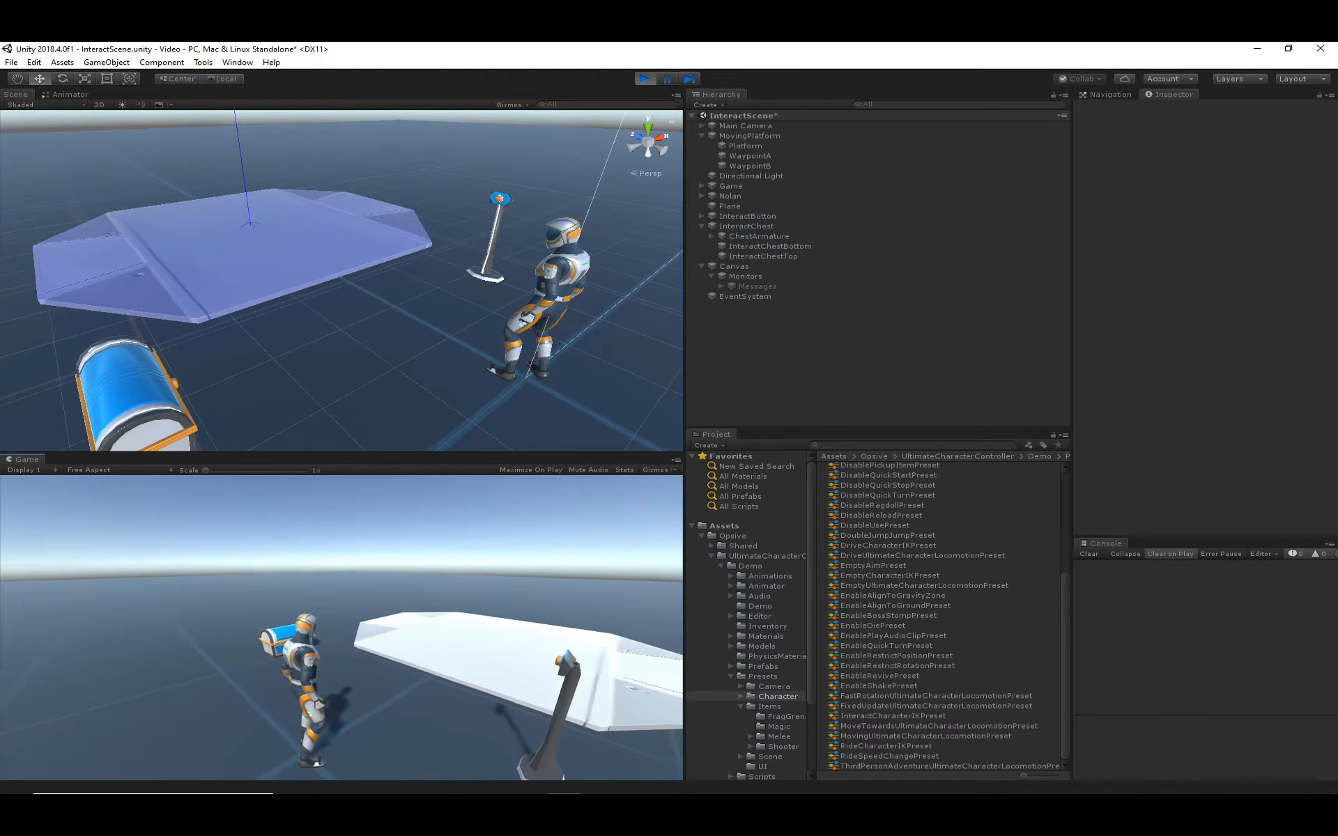
key("w")
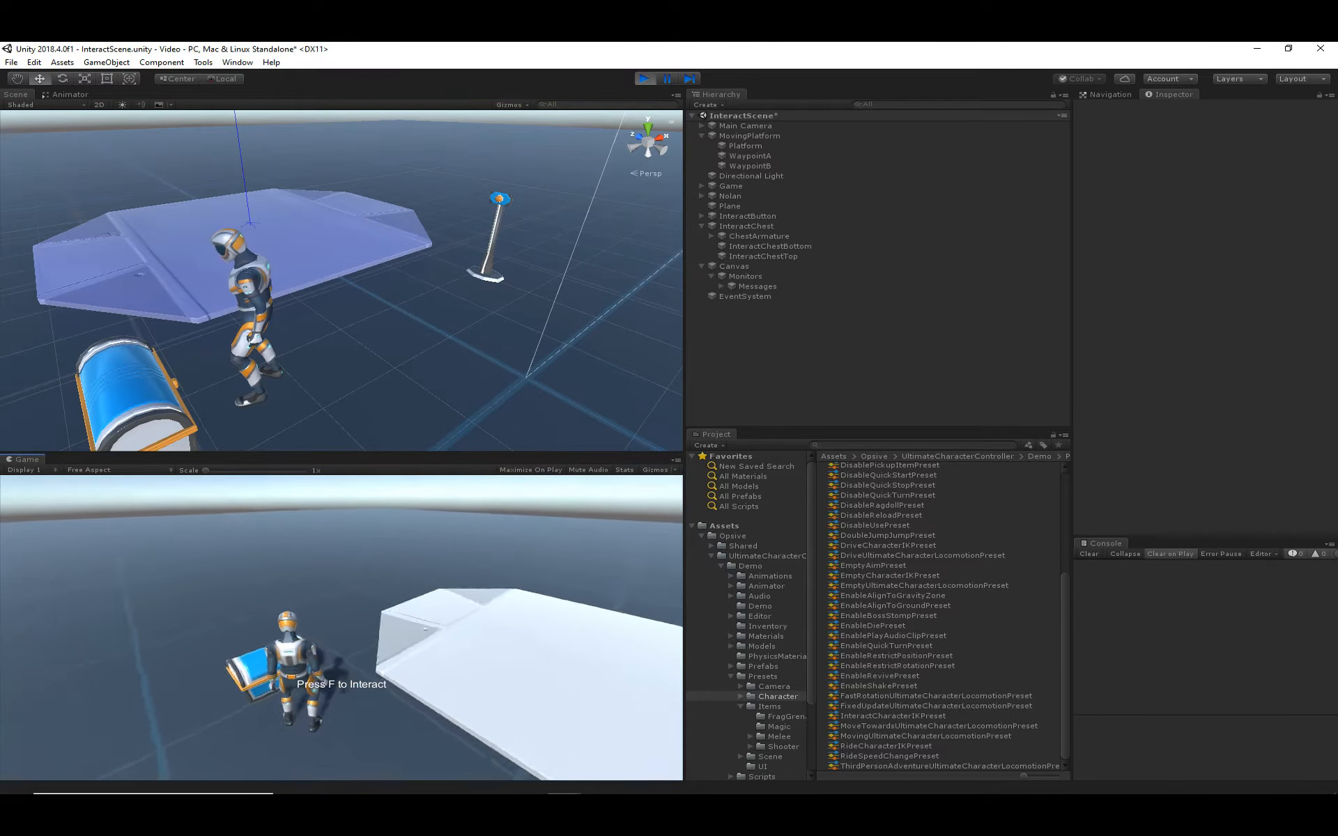
key("f")
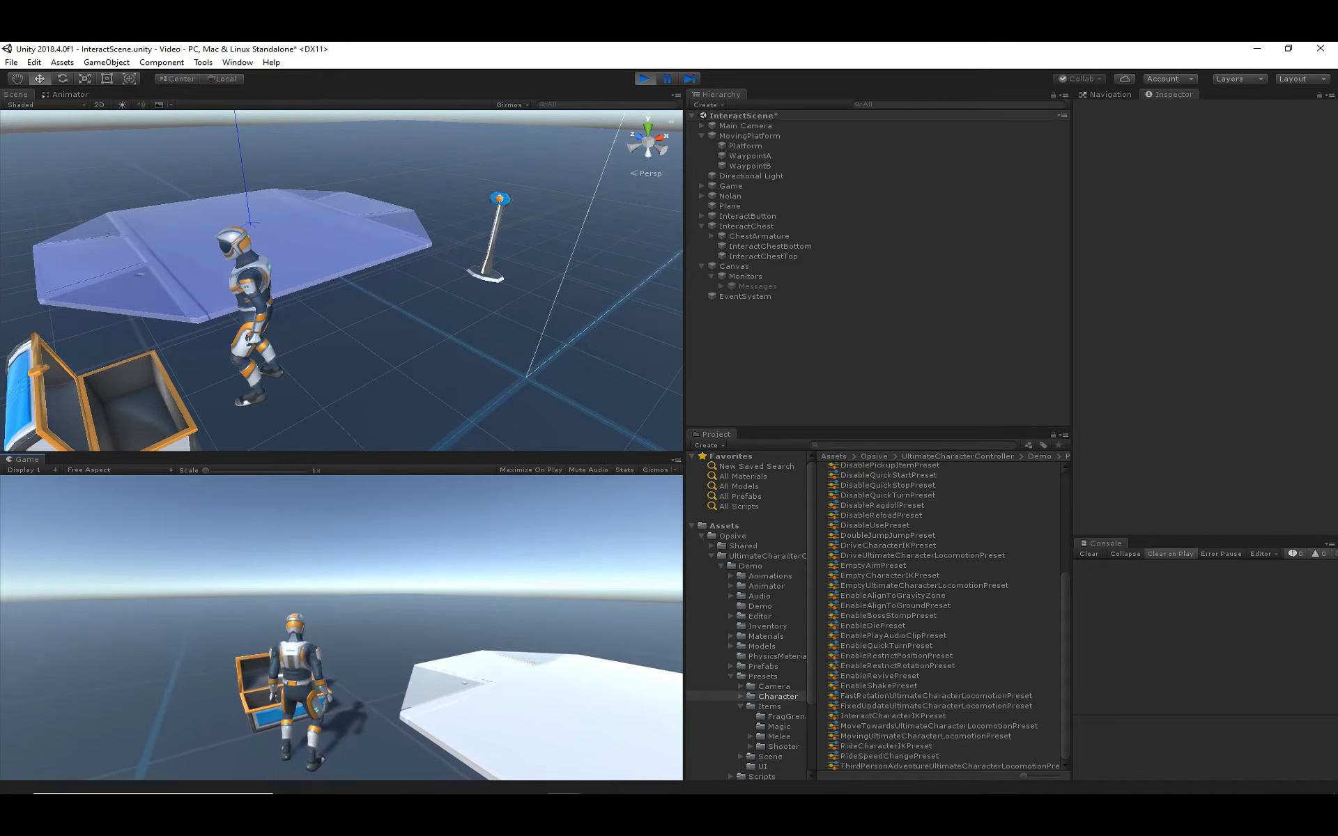
left_click(644, 81)
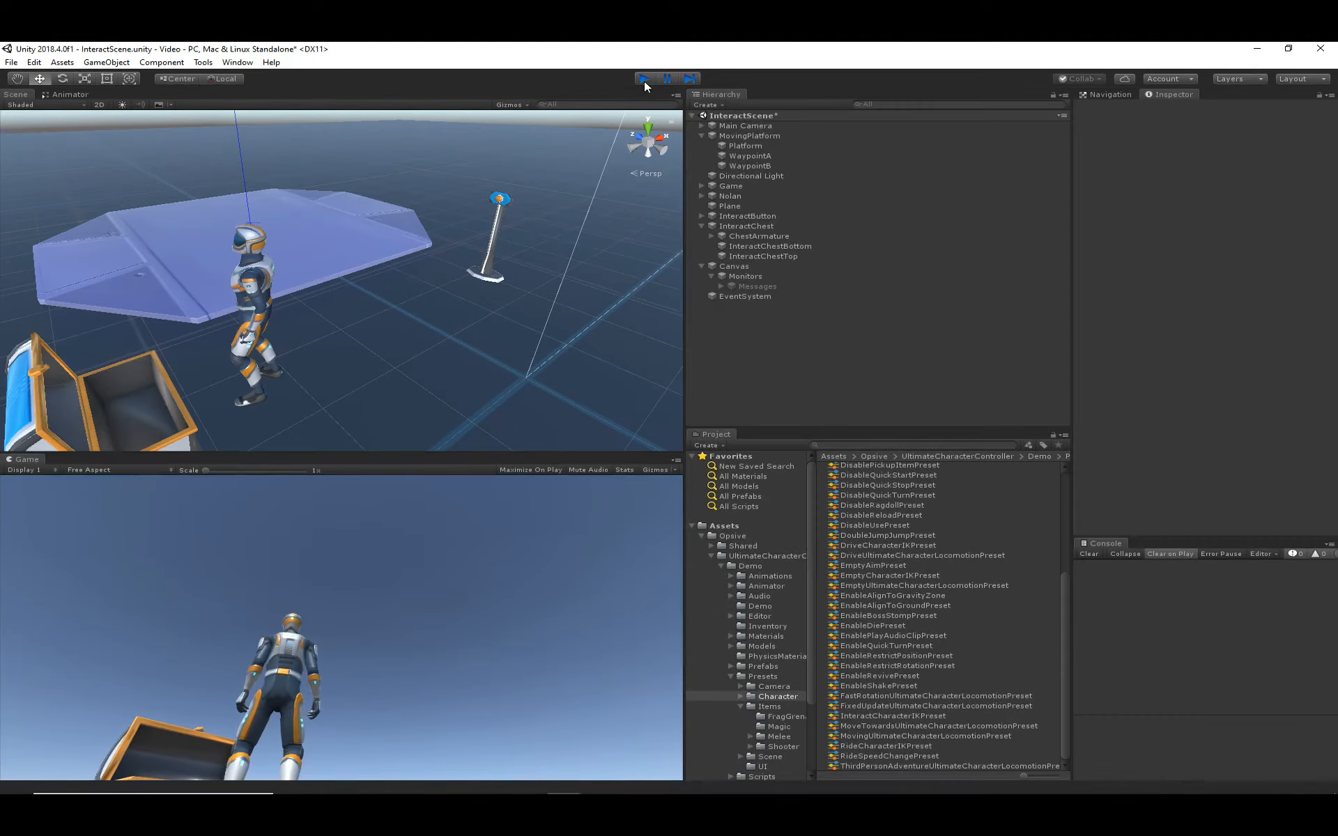
- Add a Move Towards Location component to the InteractChest object
middle_click_drag(247, 307, 355, 298)
right_click_drag(364, 339, 312, 336)
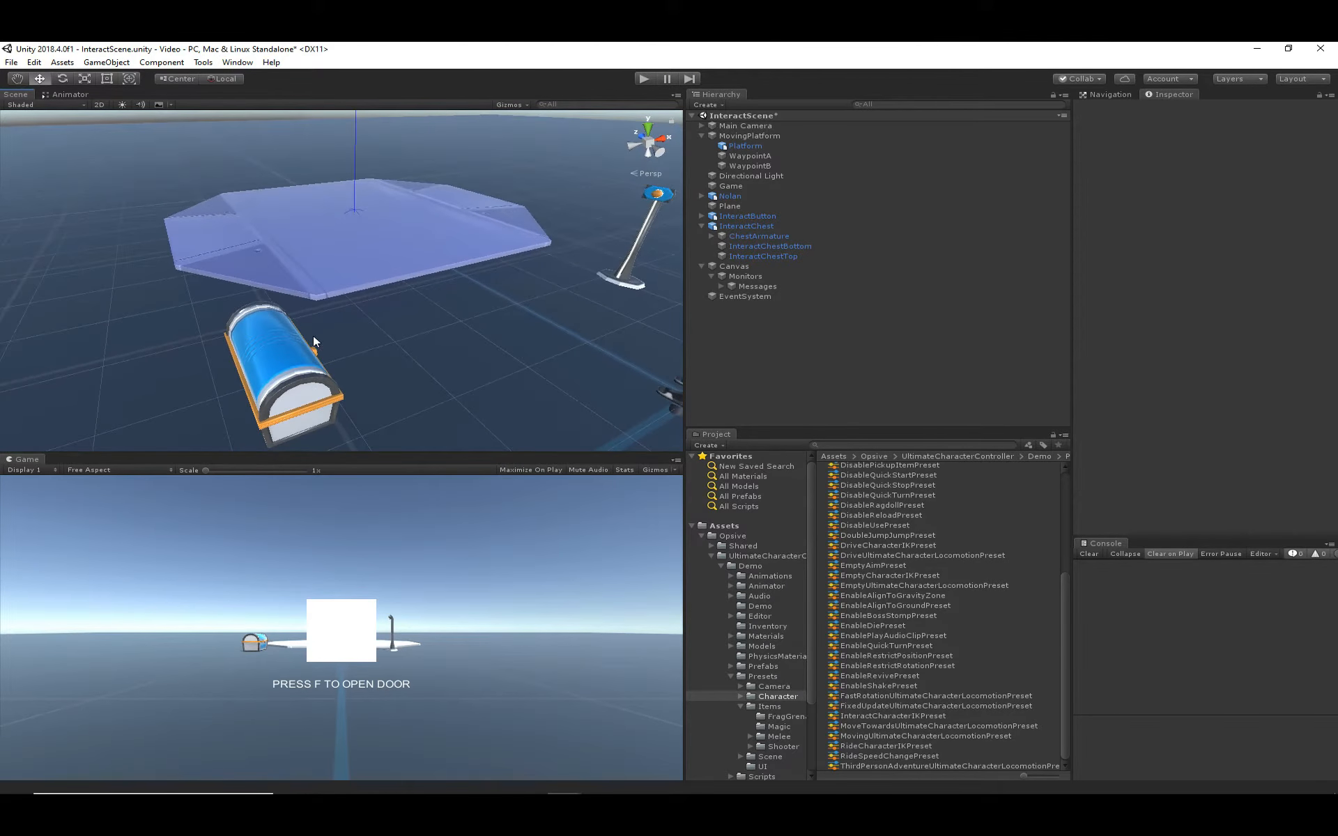
left_click(311, 387)
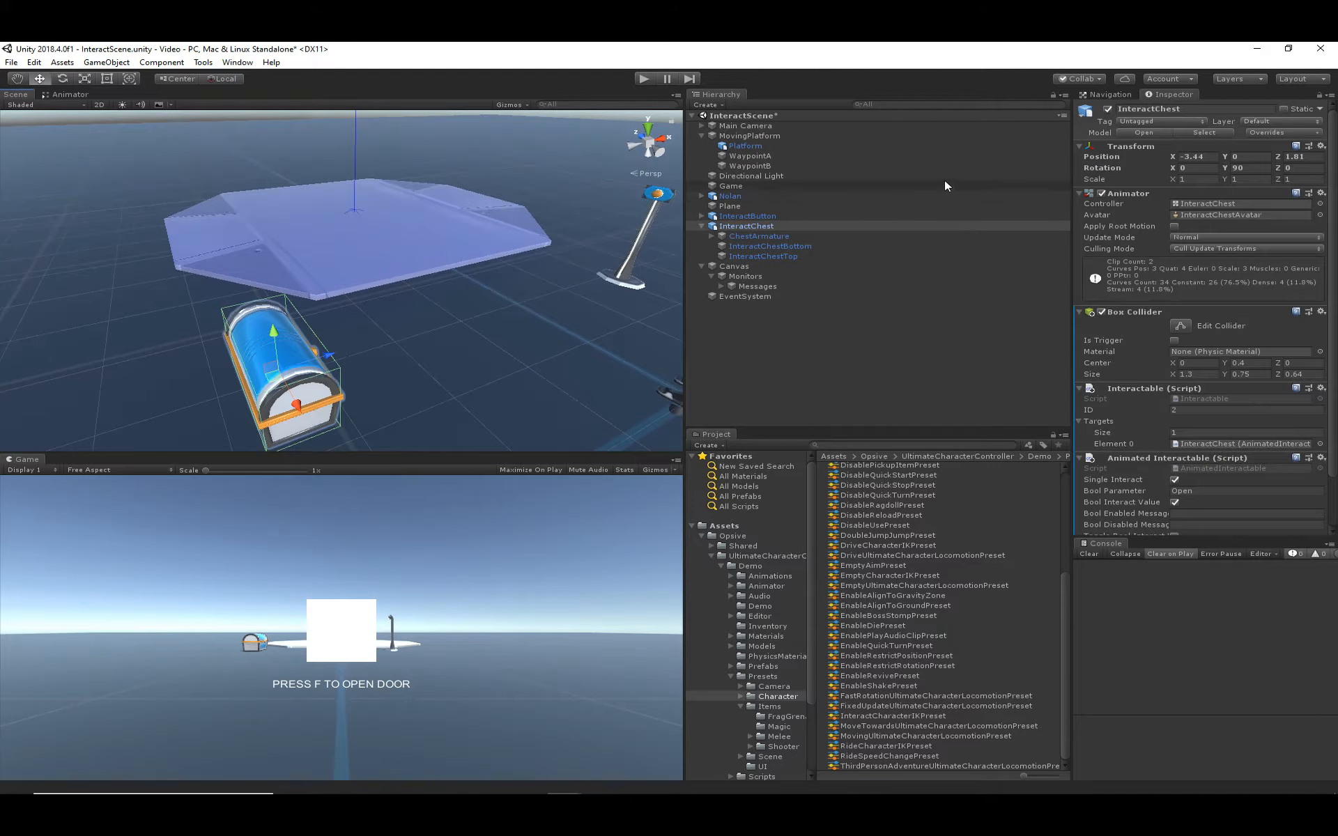
scroll(1231, 452, "down", 3)
left_click(1214, 518)
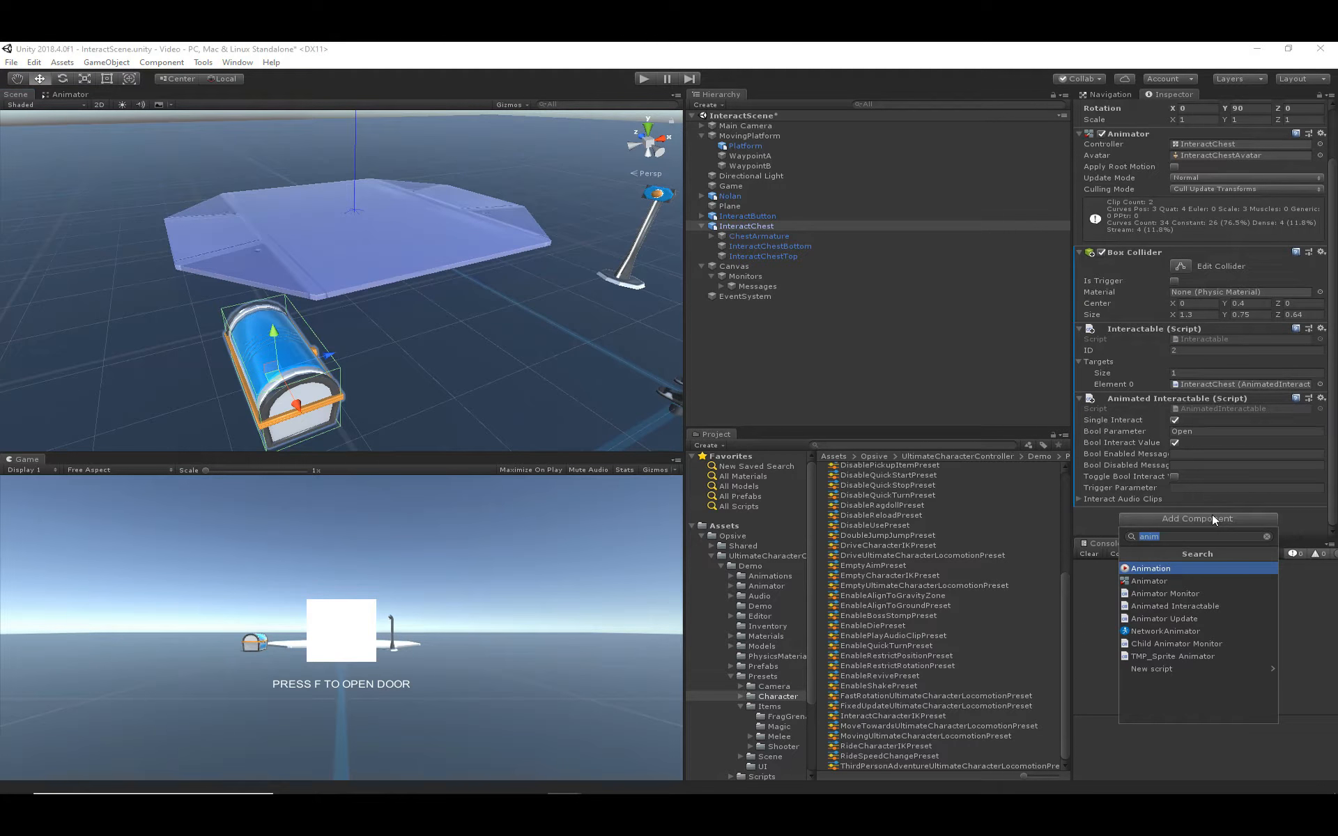
type("move")
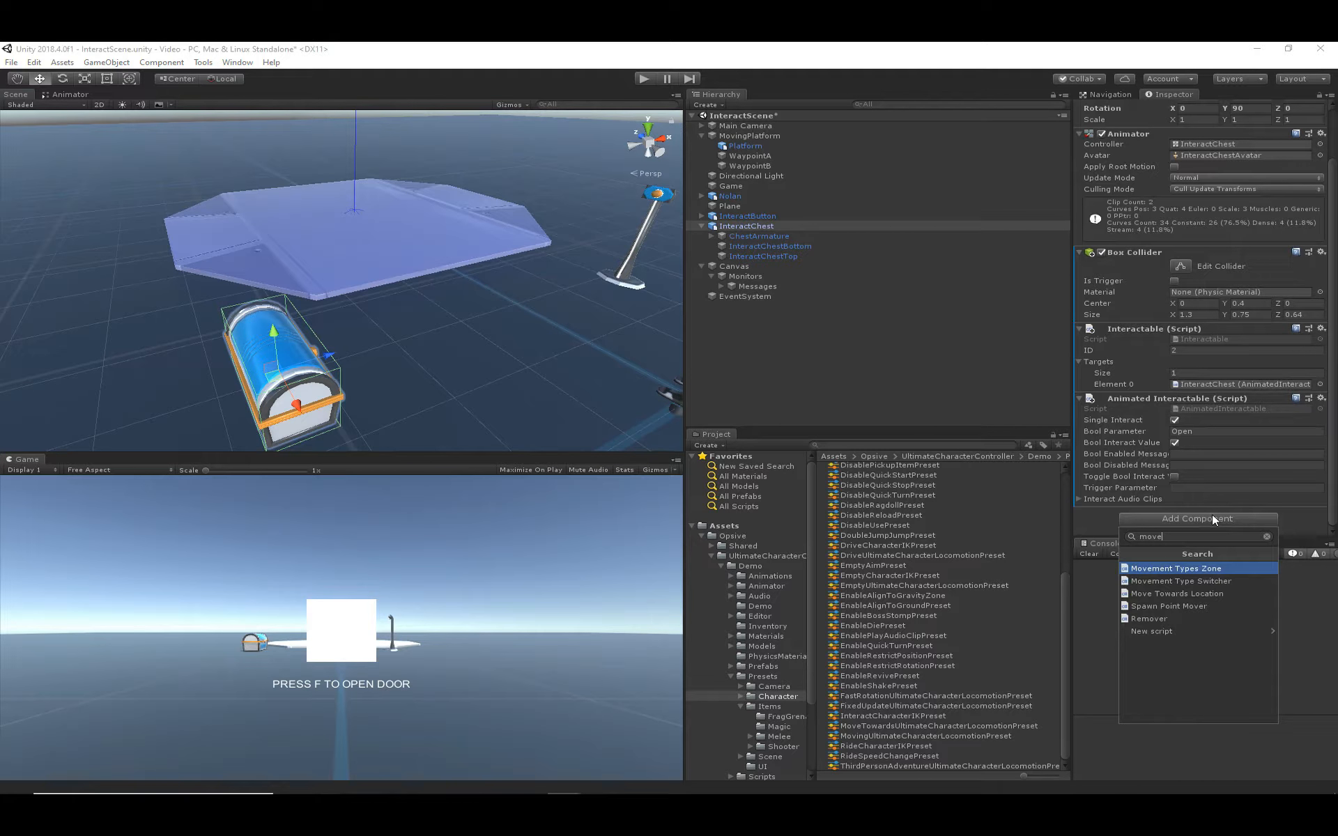
left_click(1210, 594)
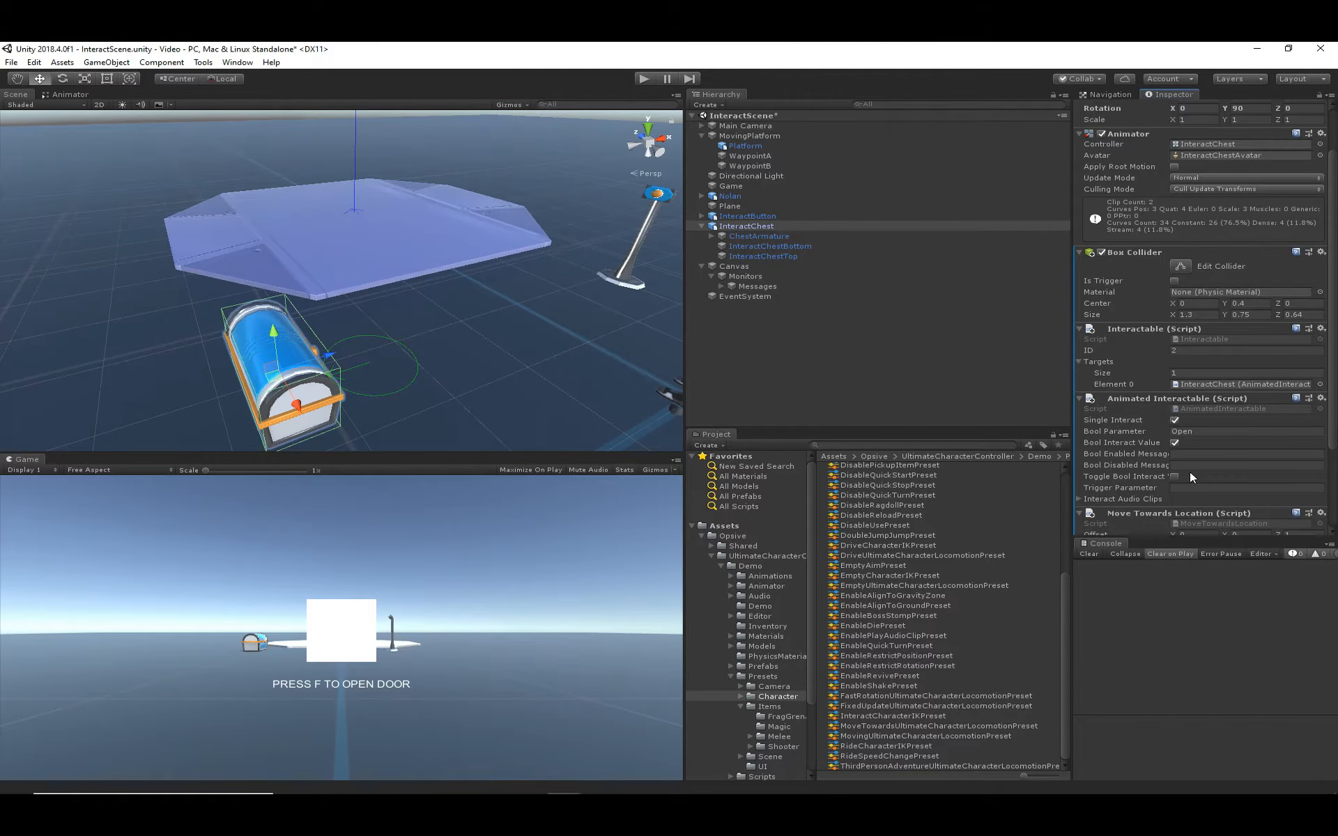
- Set the Angle of the chest's Move Towards Location component to 15
scroll(1191, 474, "down", 4)
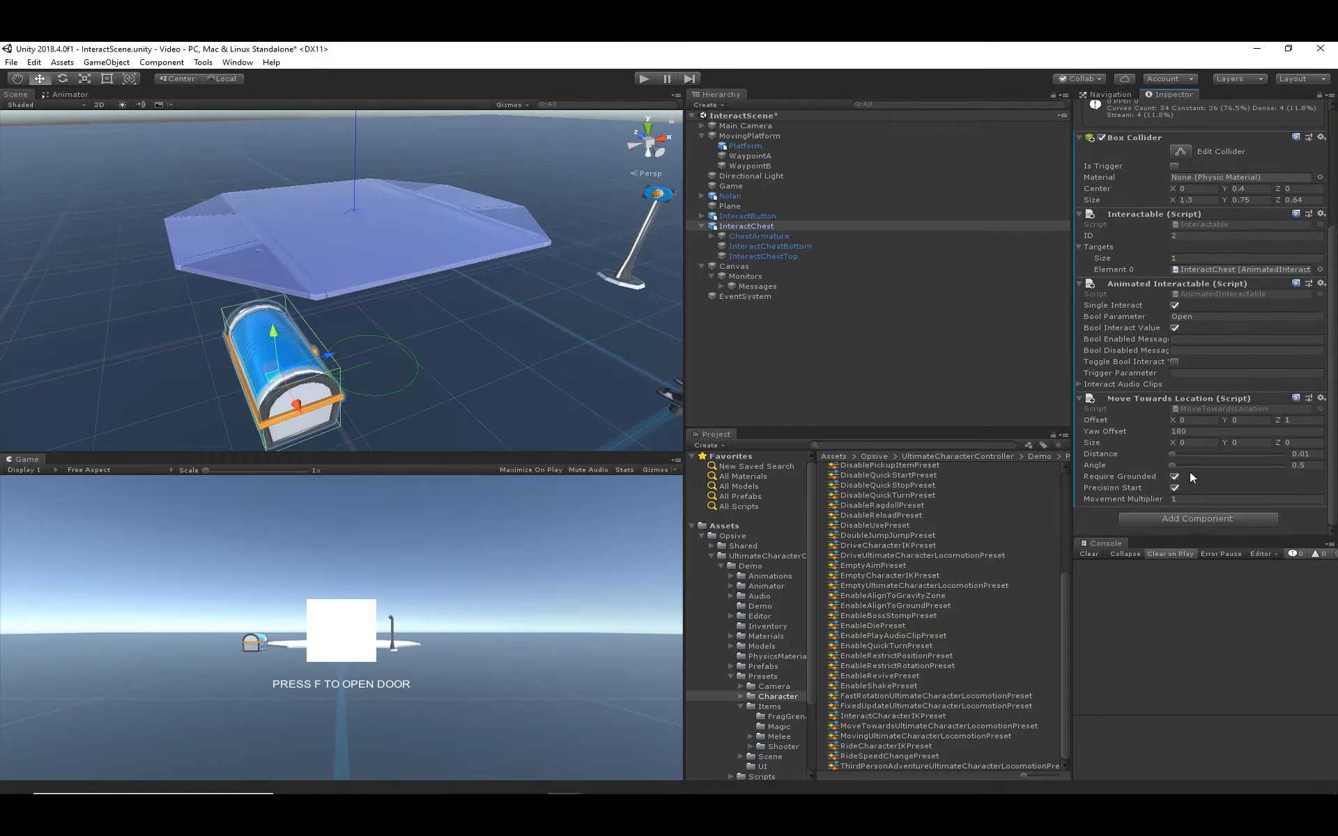
left_click(1309, 466)
type("15")
scroll(306, 329, "up", 6)
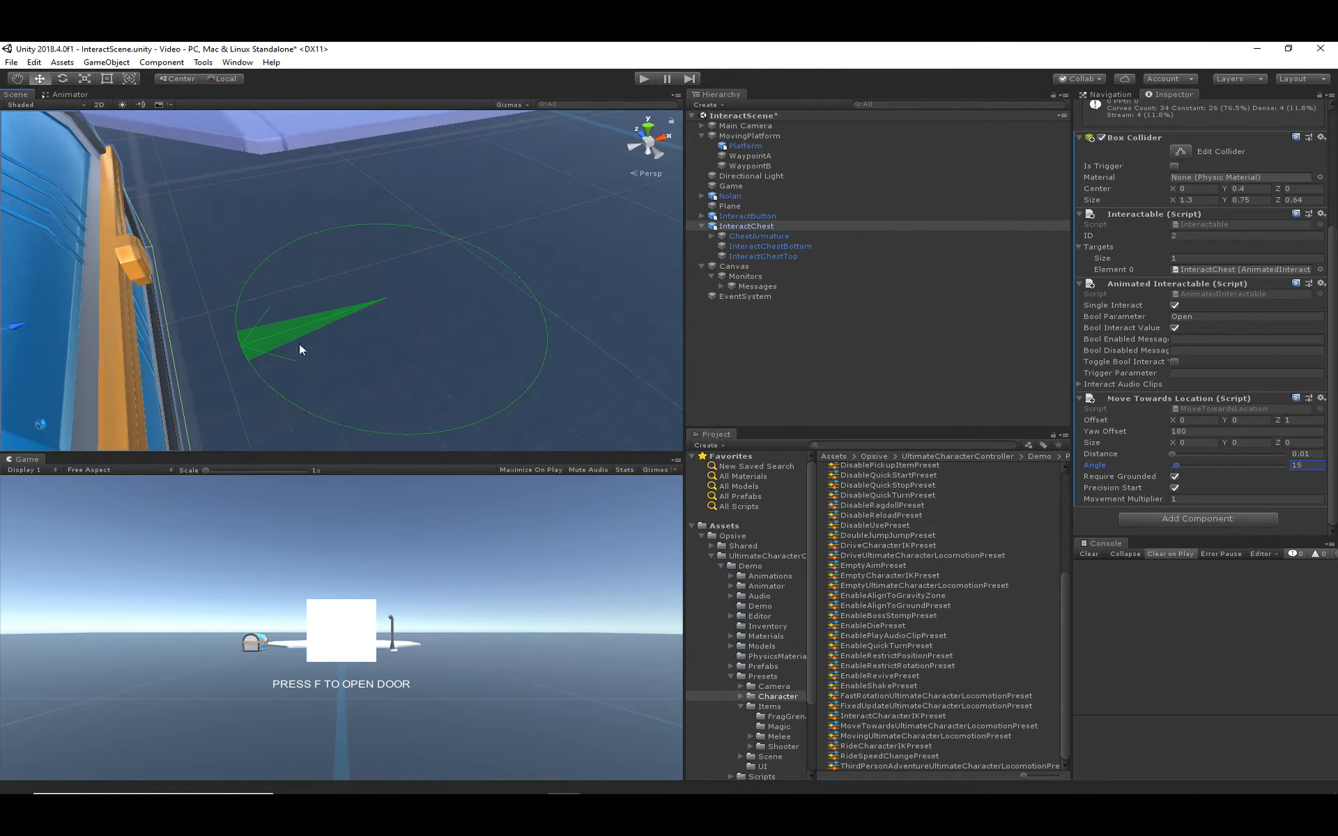
- Try an Angle of 360 on the chest's Move Towards Location component and set it back to 15
double_click(1314, 467)
type("360")
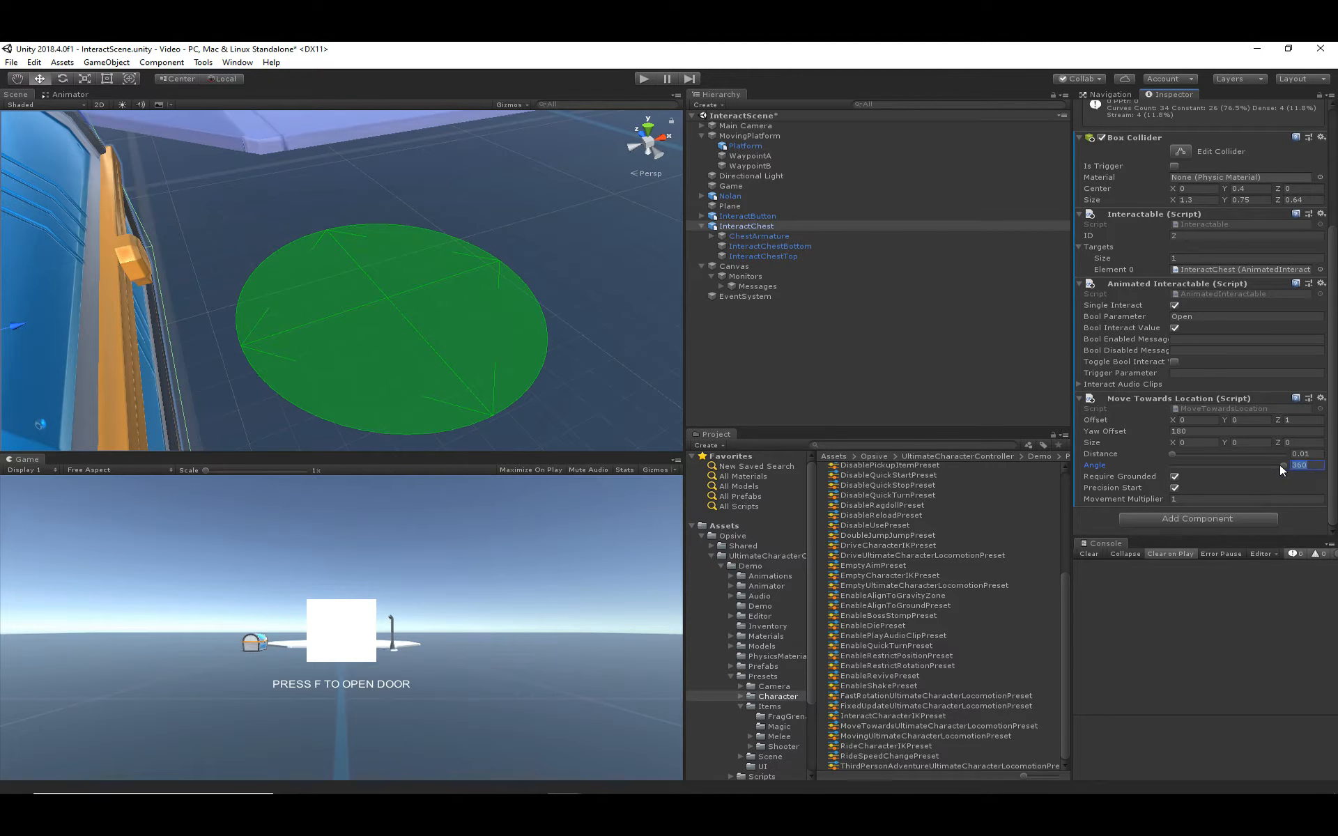
type("15")
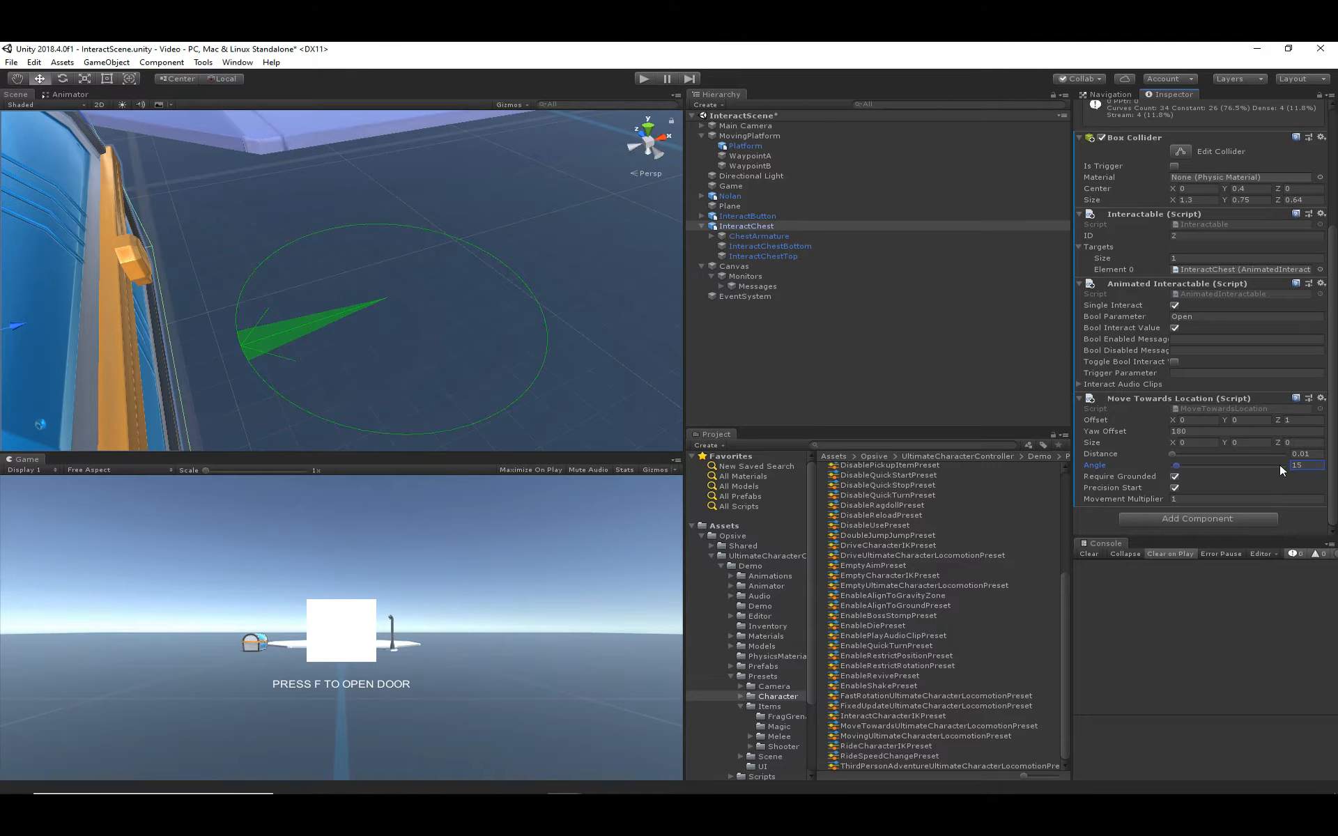
- Run the scene, walk the character to the chest to test opening it from the set location, and stop the scene
left_click(845, 343)
left_click(650, 81)
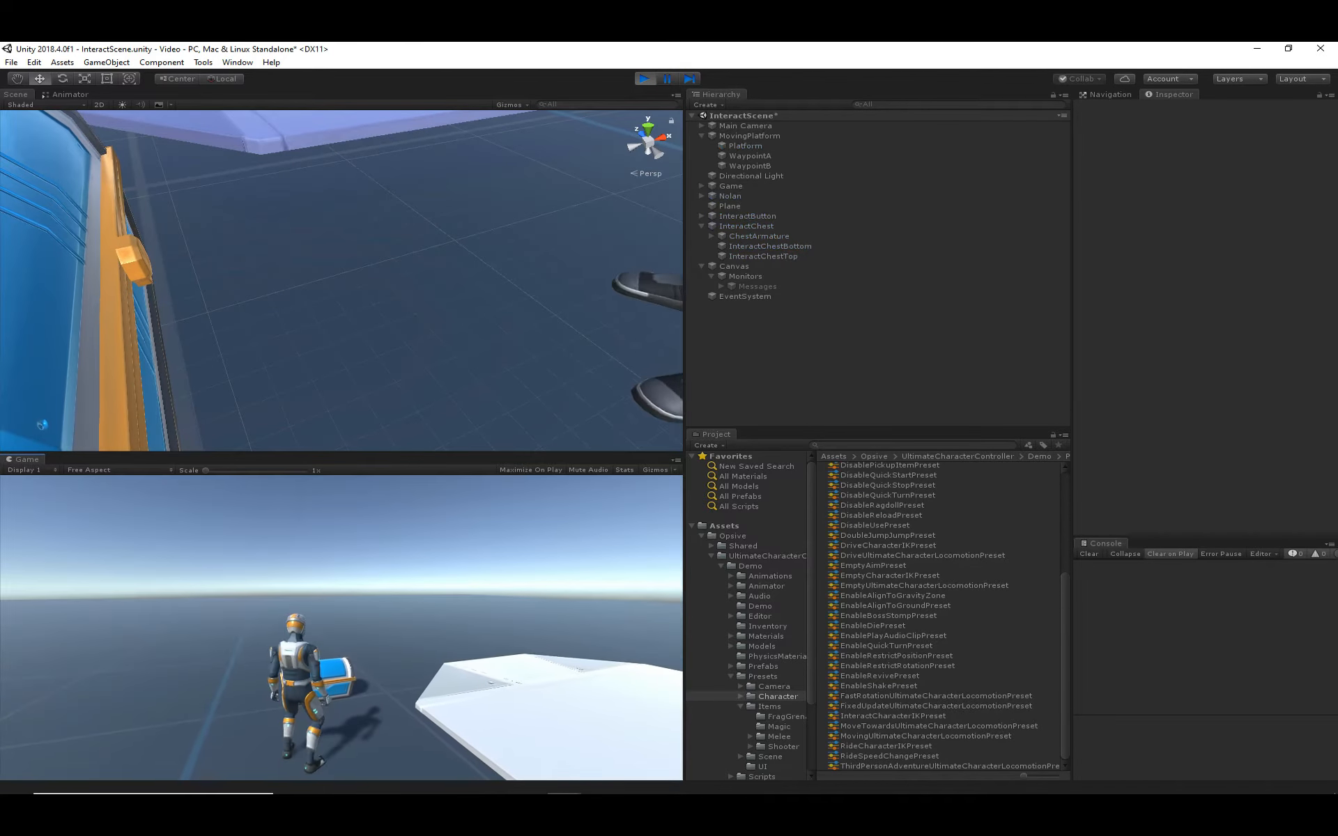
key("w")
key("f")
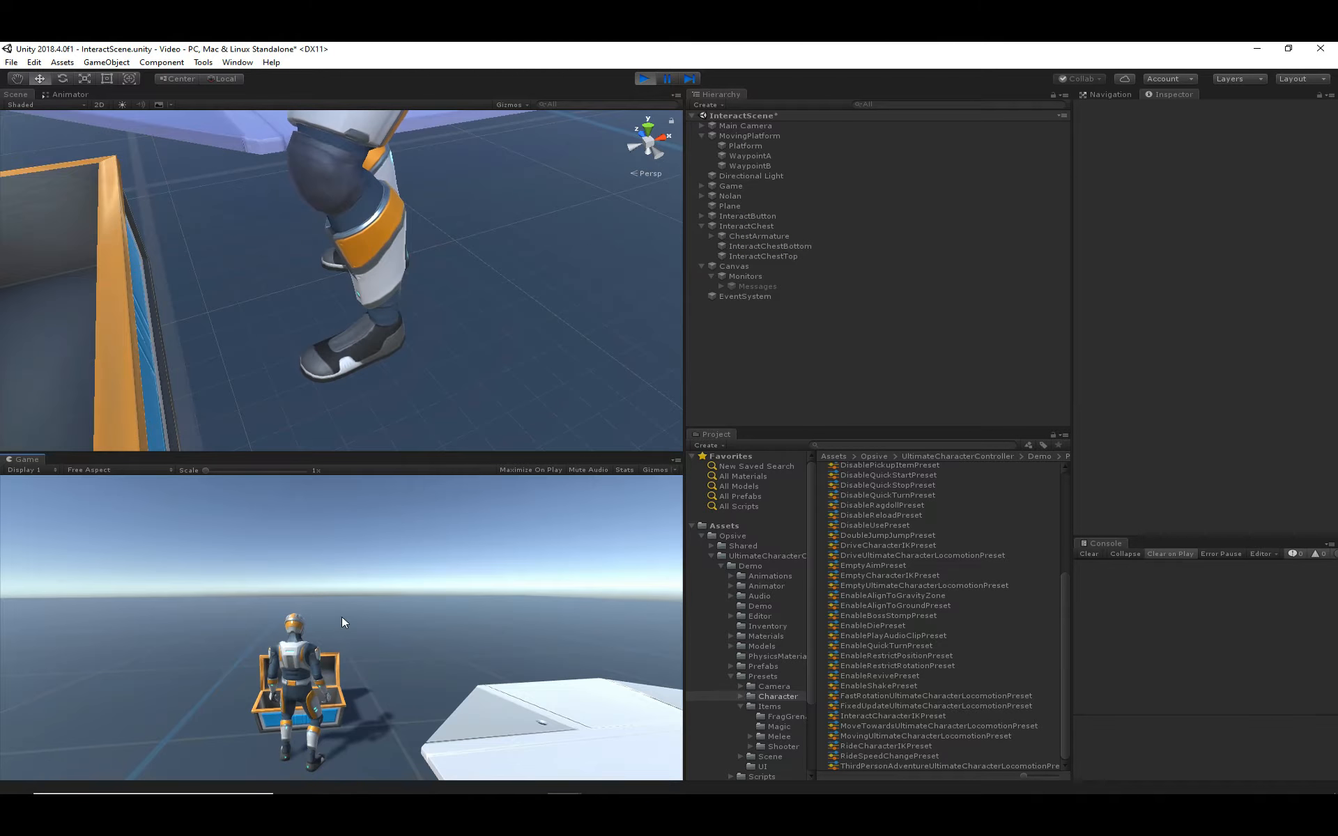
left_click(644, 78)
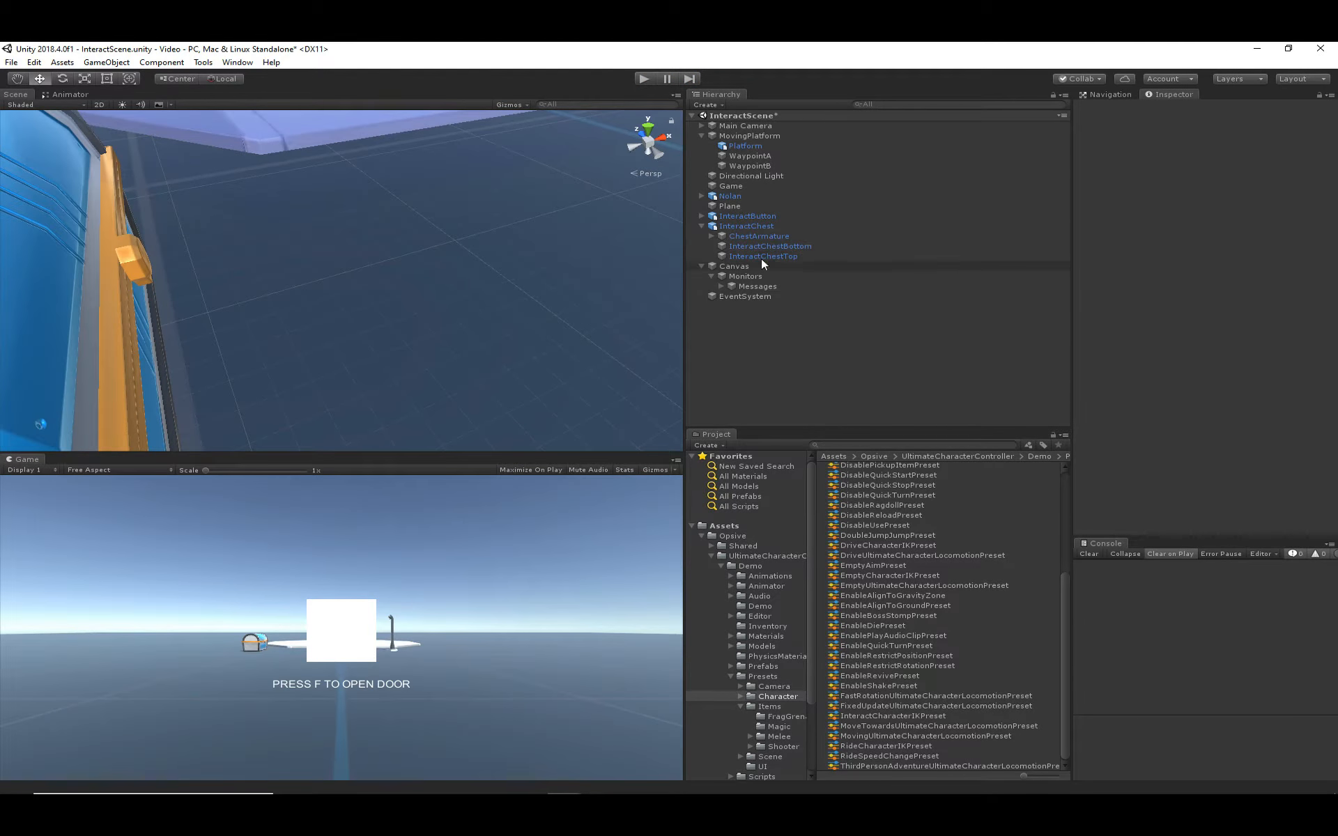
- On the character's Interact (Chest) ability, enable Wait For Animation Event for both the Interact Event and the Interact Complete Event
left_click(736, 195)
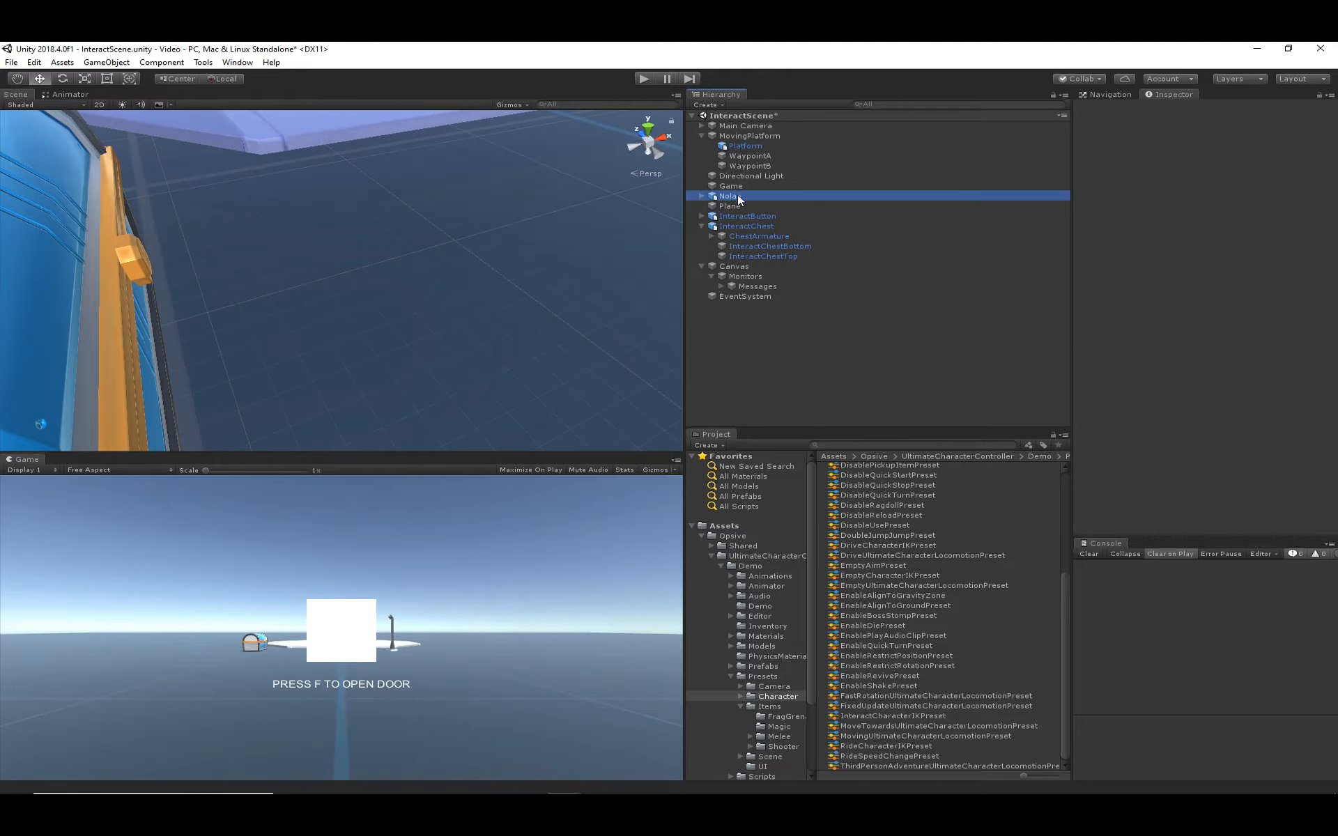
scroll(1185, 463, "down", 10)
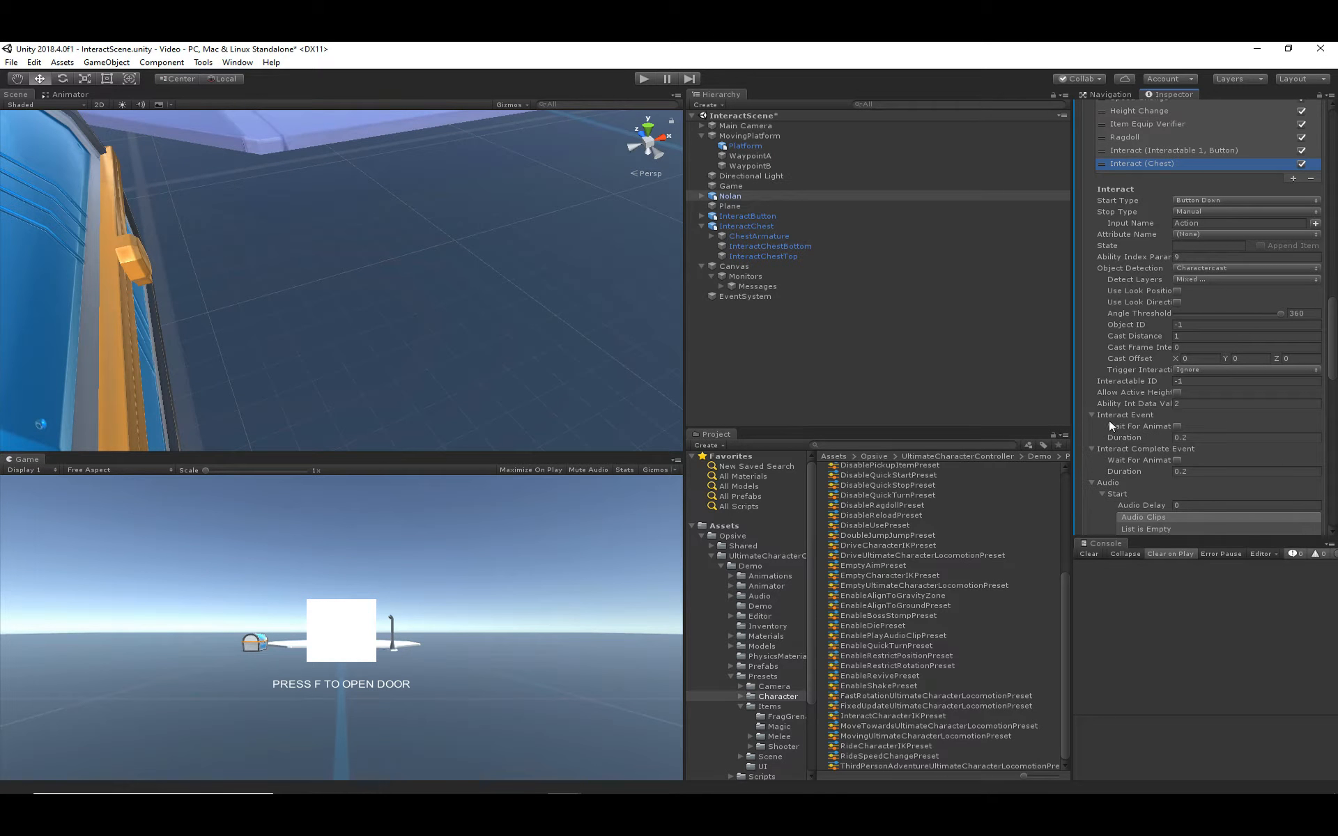
left_click(1178, 460)
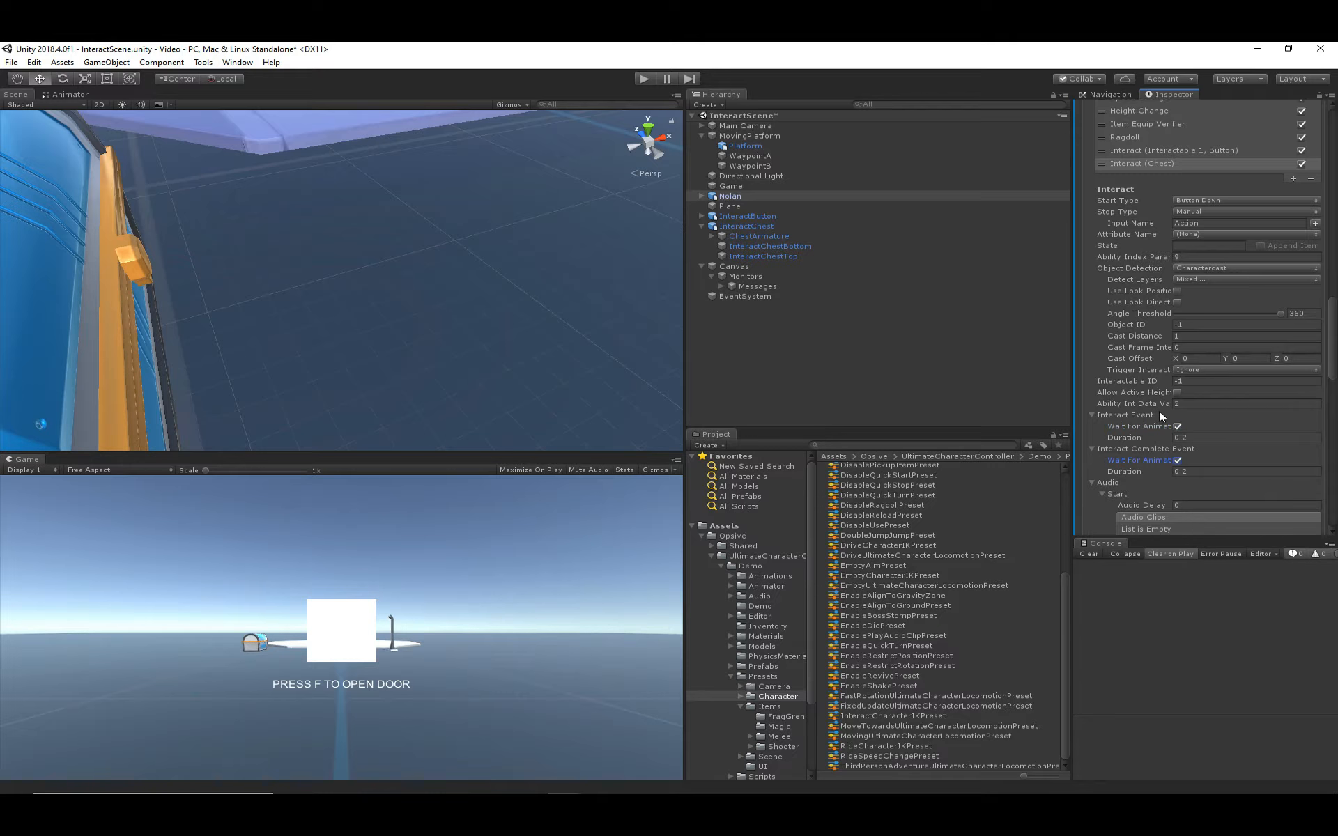
- Play the scene again, have the character open the chest to check the animation event timing, and stop it
scroll(492, 330, "down", 5)
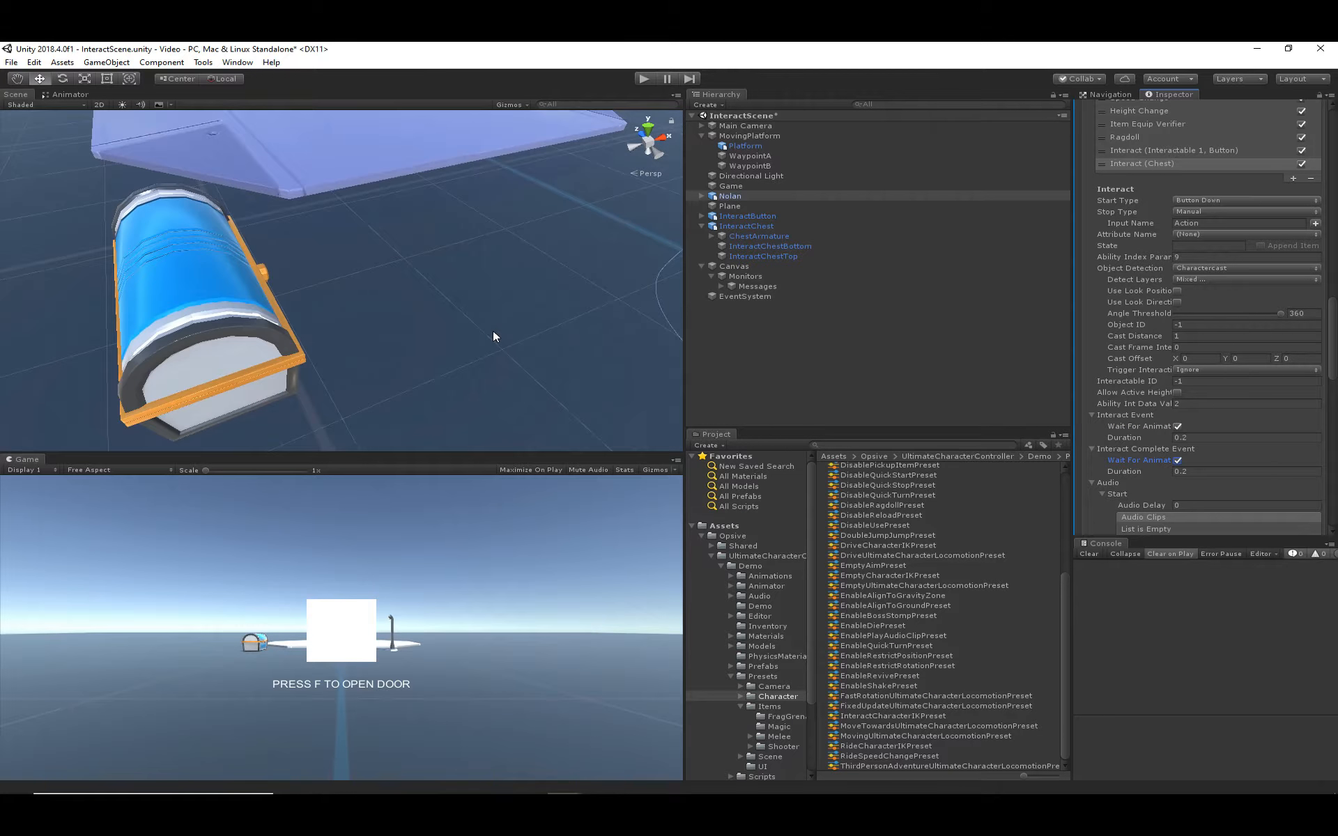
left_click(841, 357)
left_click(644, 78)
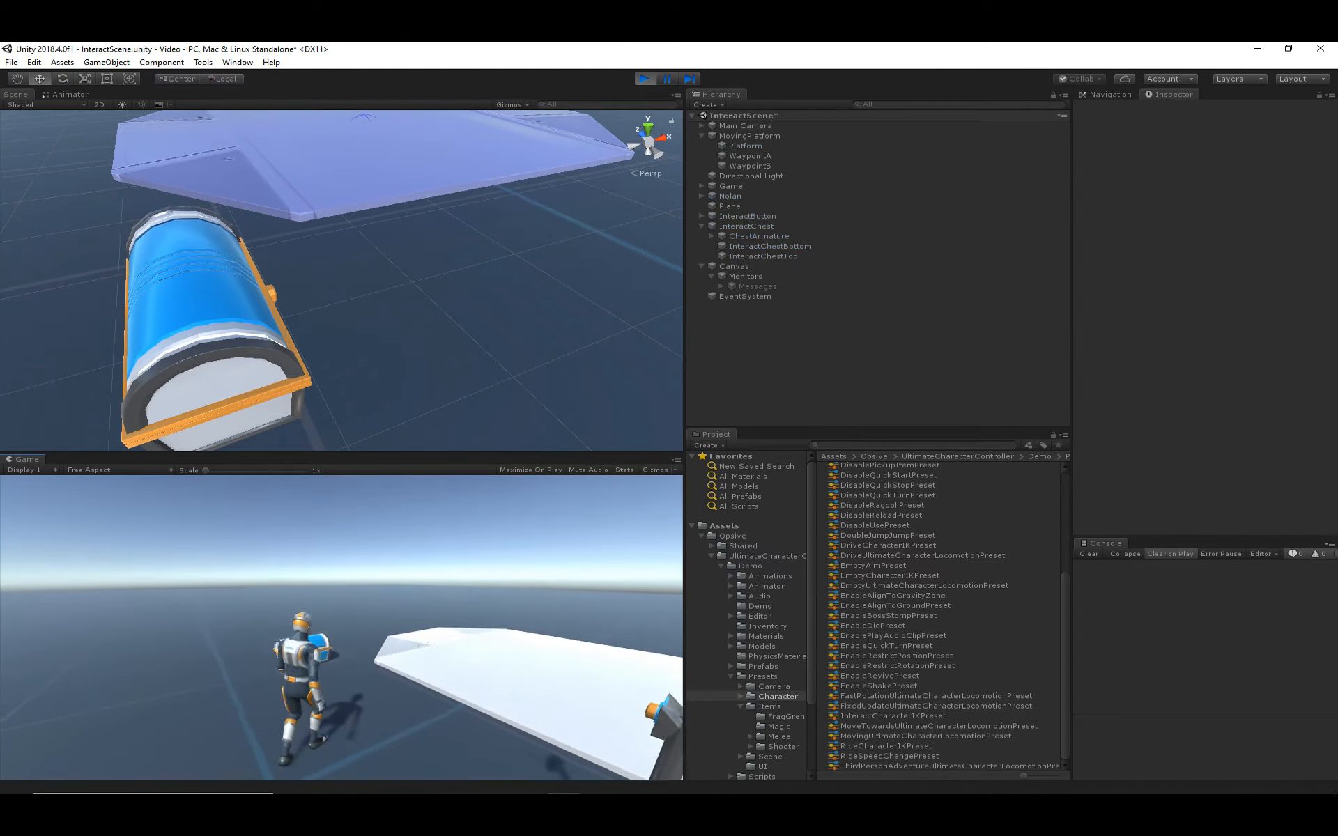
key("w")
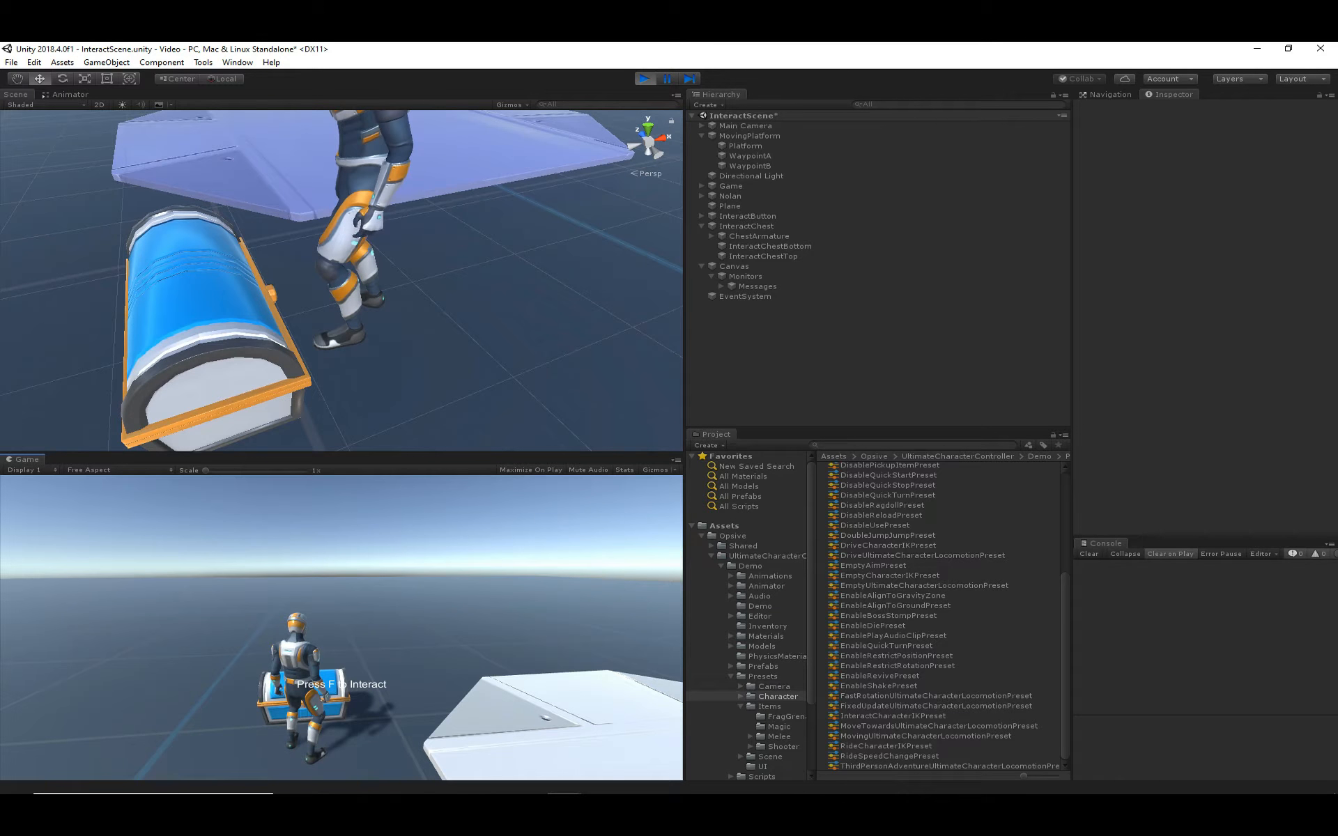
key("f")
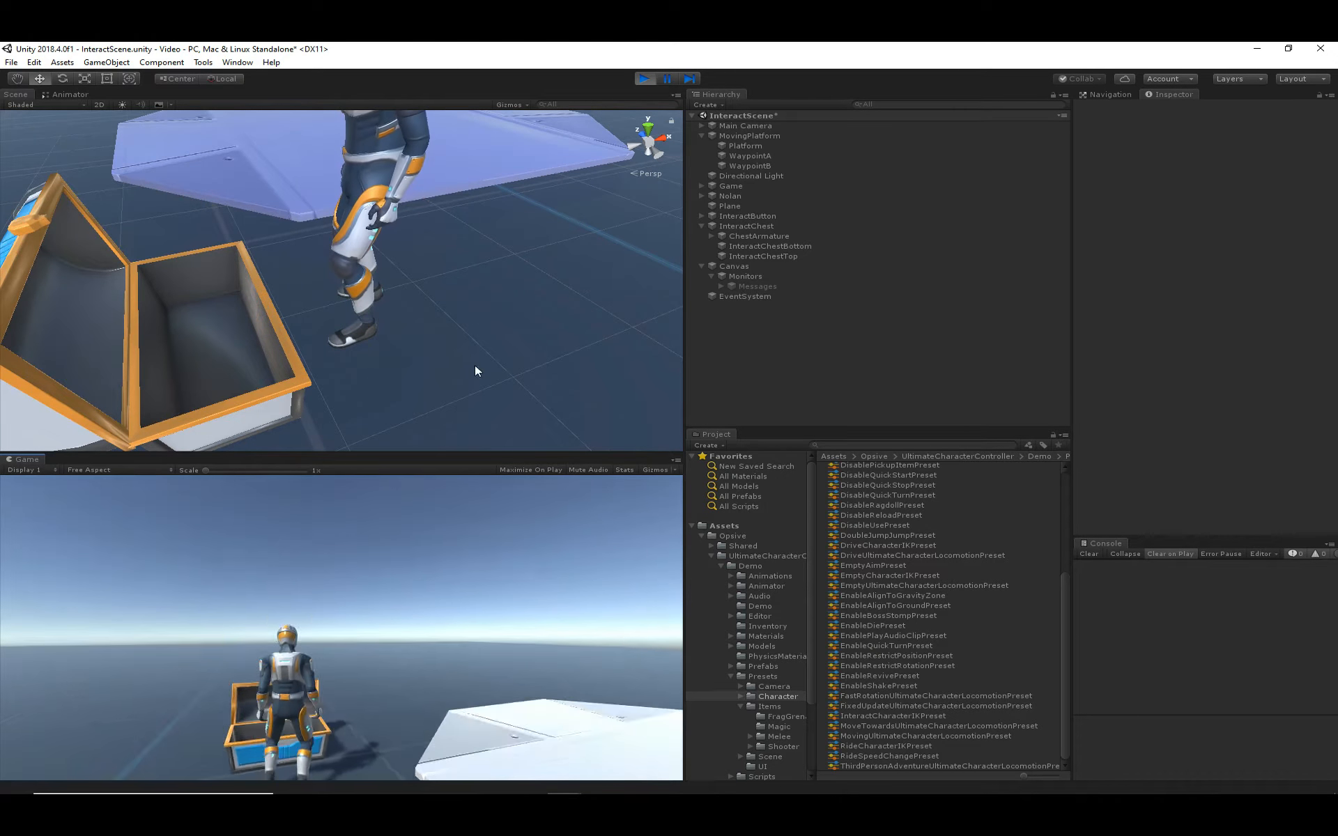
scroll(475, 365, "down", 10)
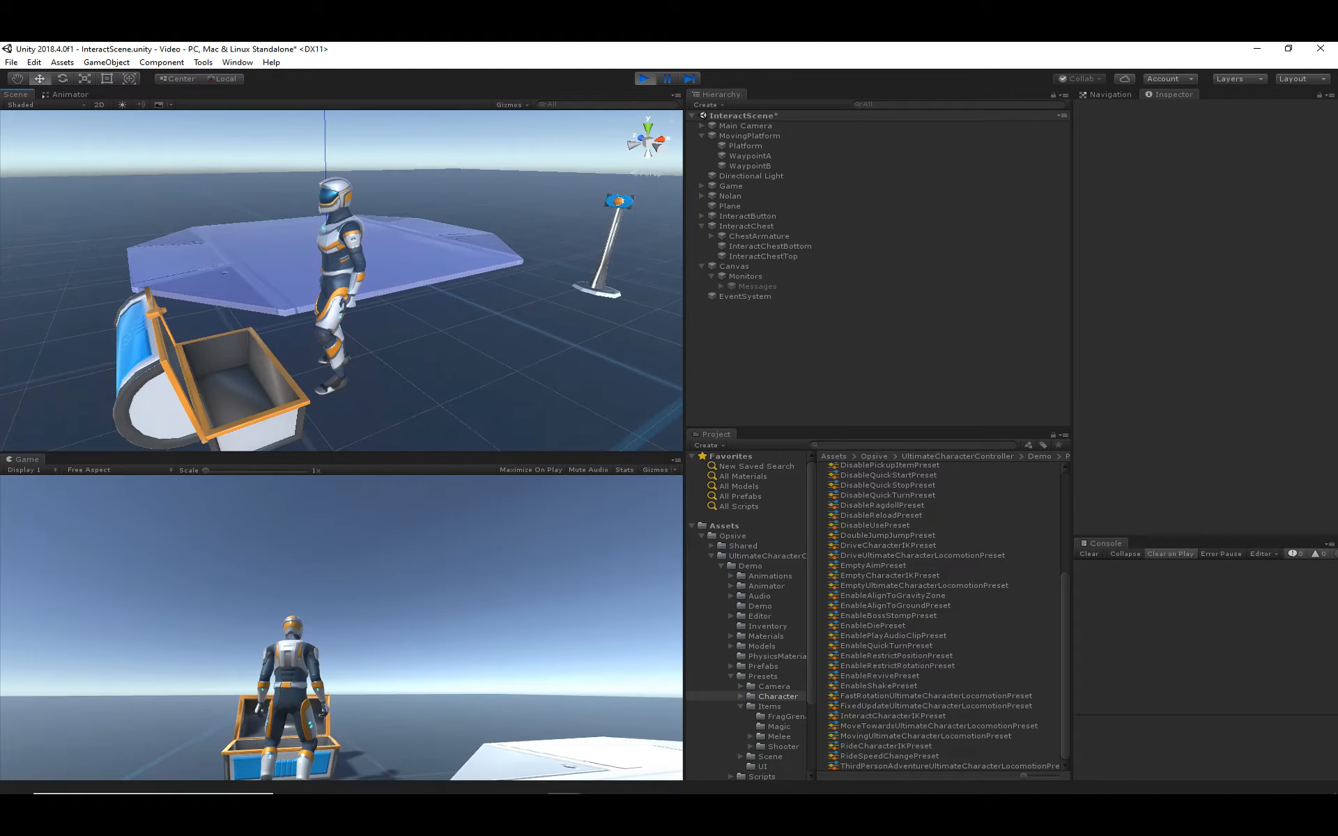
left_click(652, 81)
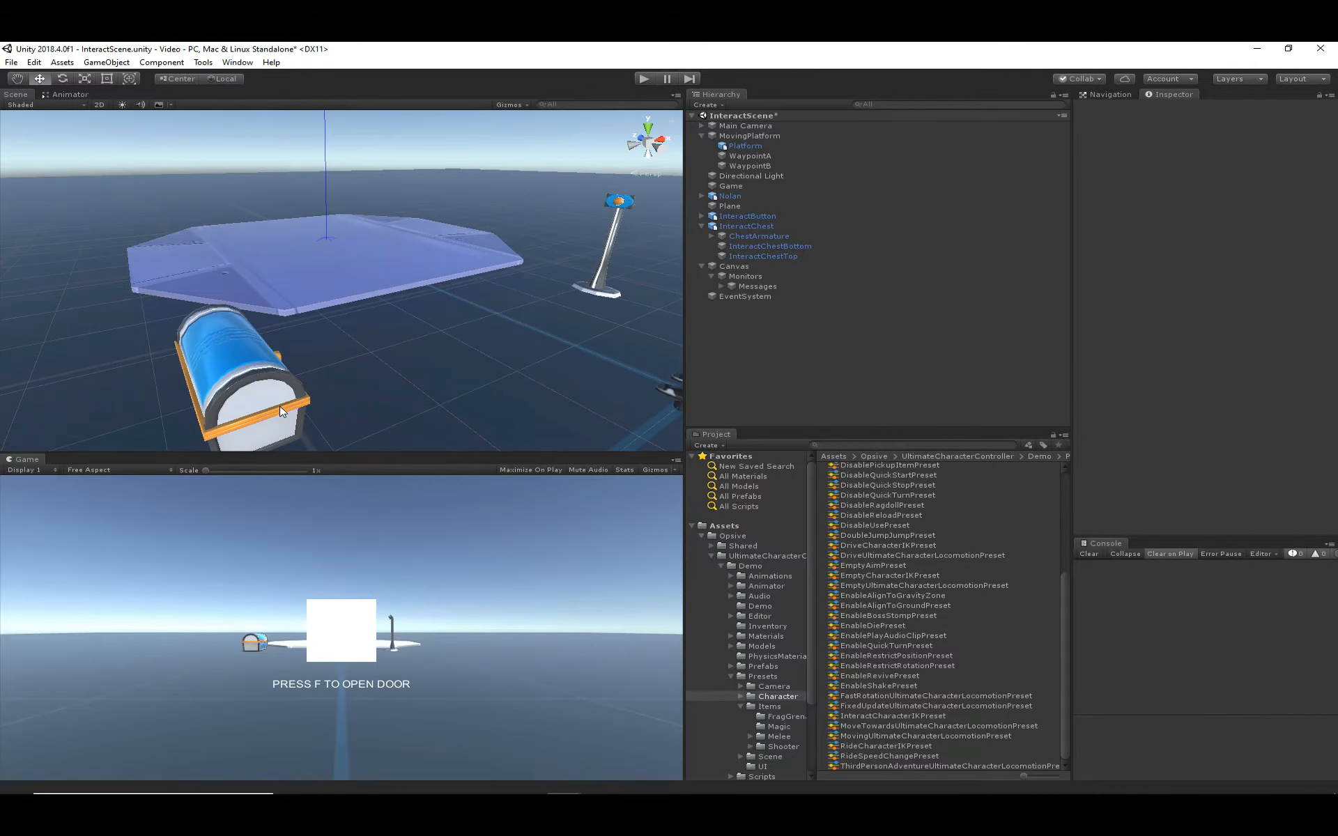
- Set the Z Offset of the chest's Move Towards Location component to 0.84
left_click(746, 226)
scroll(1194, 437, "down", 5)
left_click(1298, 420)
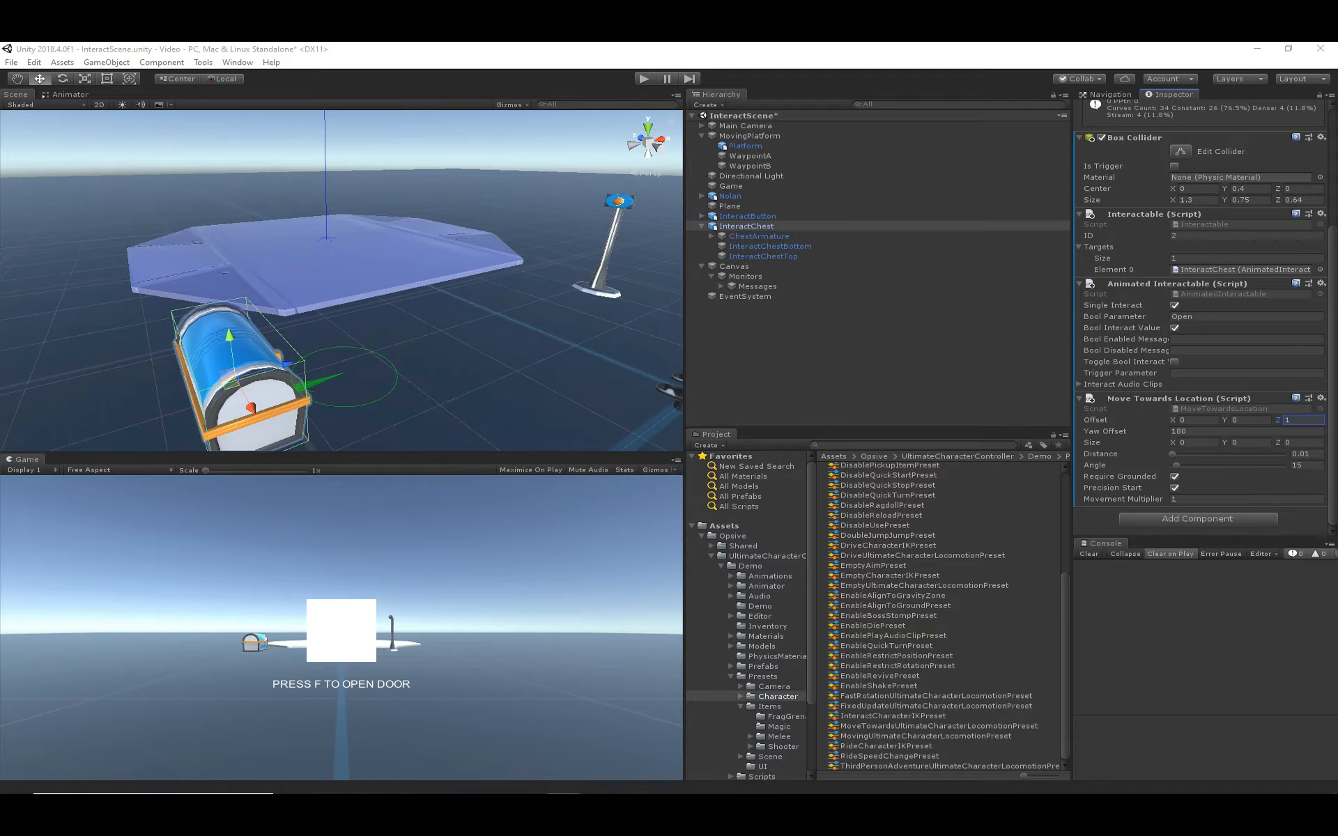
left_click(1290, 420)
type(".84")
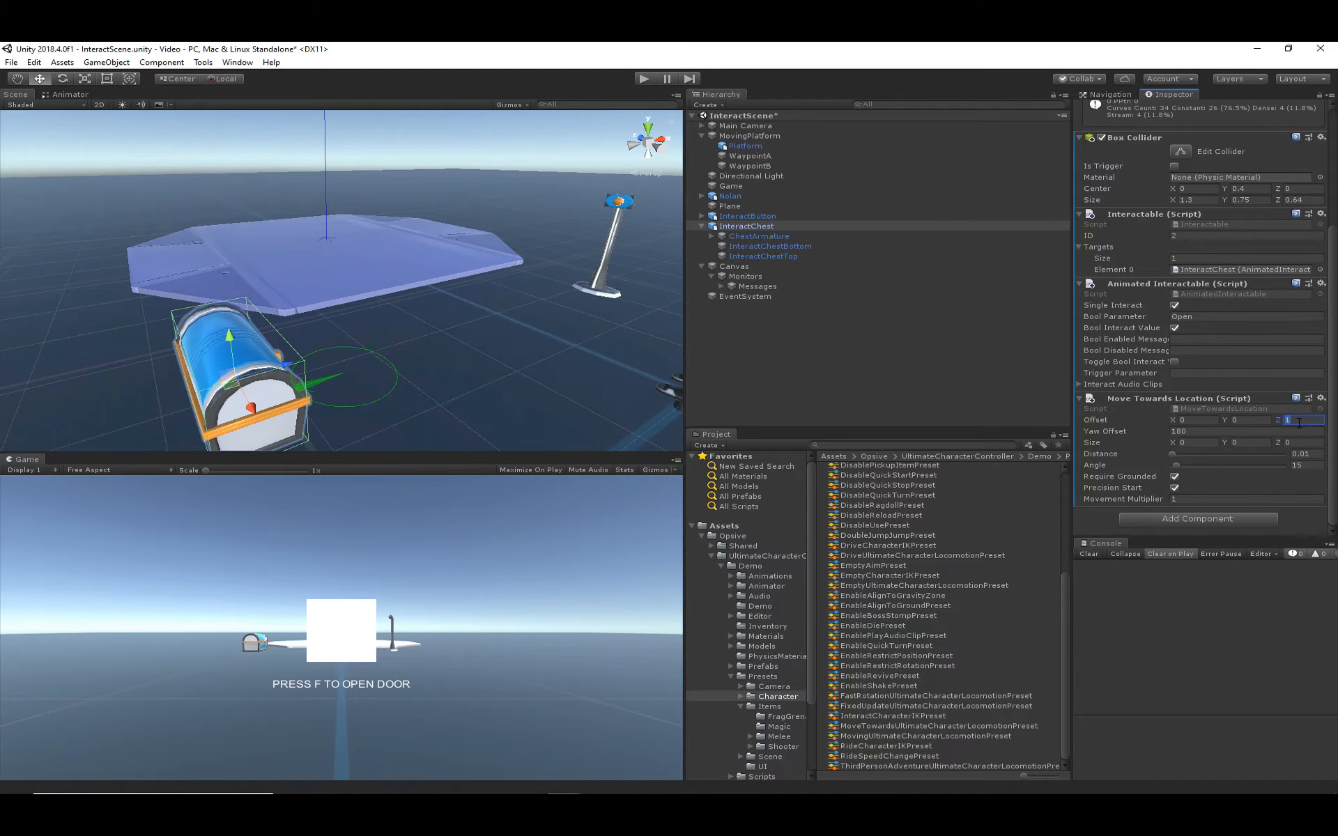
- Test the chest interaction in play mode with the adjusted location offset, and exit play mode
left_click(826, 366)
left_click(643, 79)
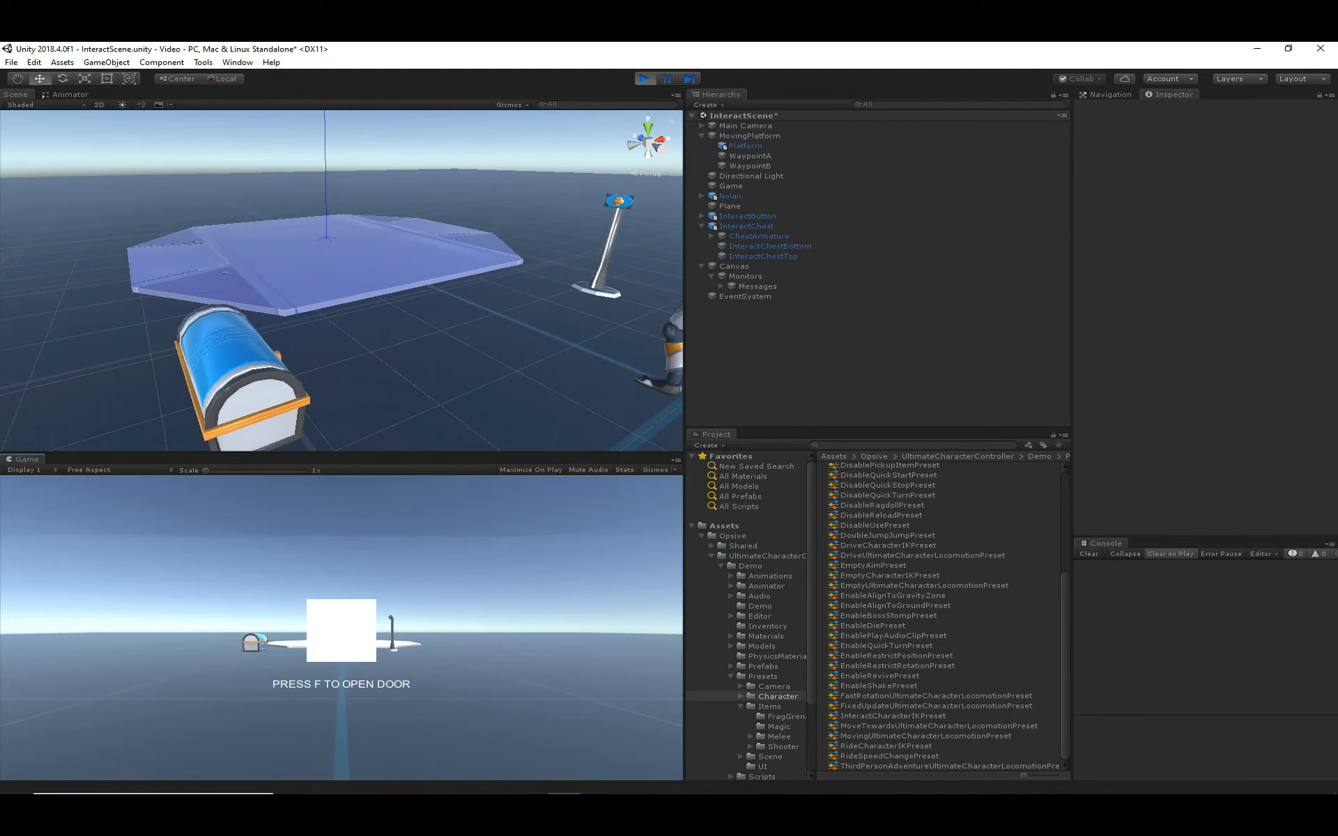
key("w")
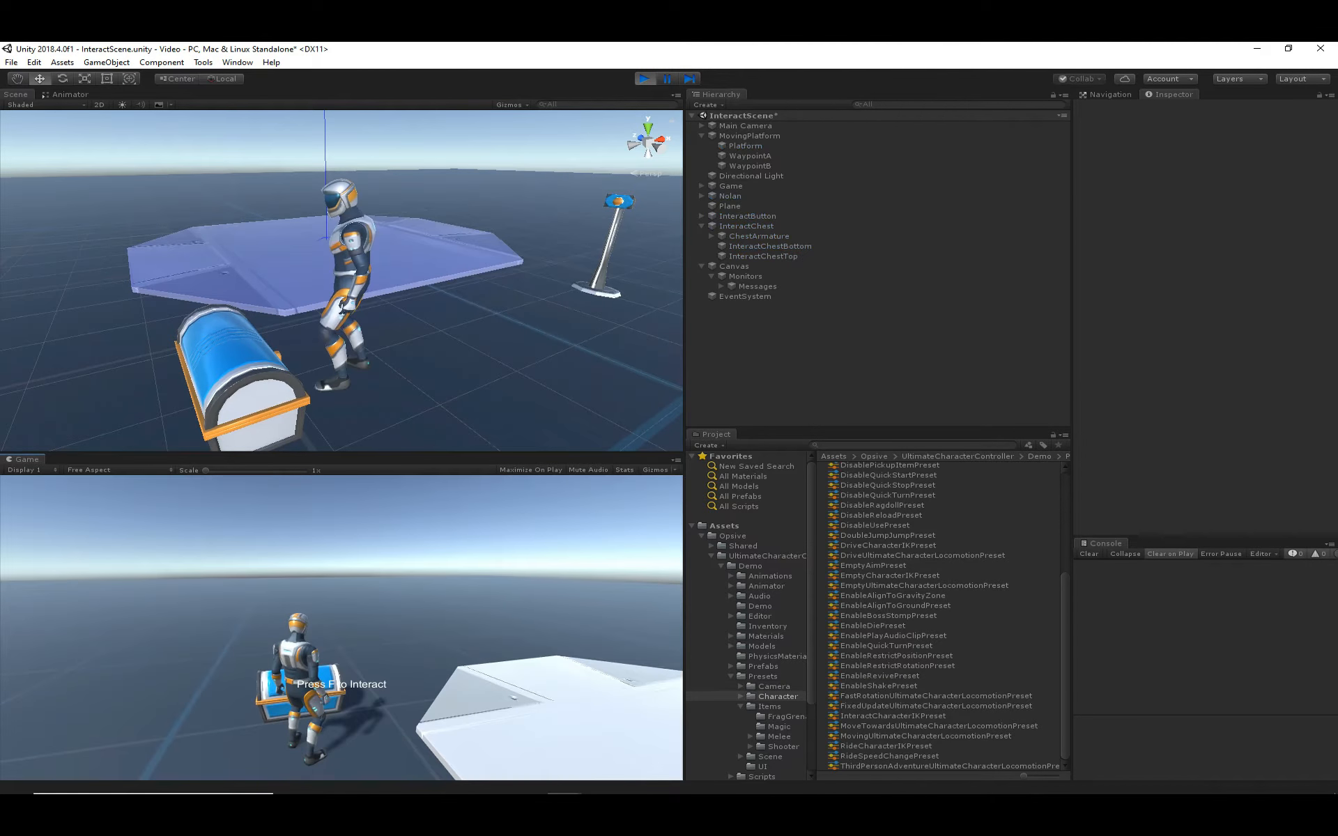
key("f")
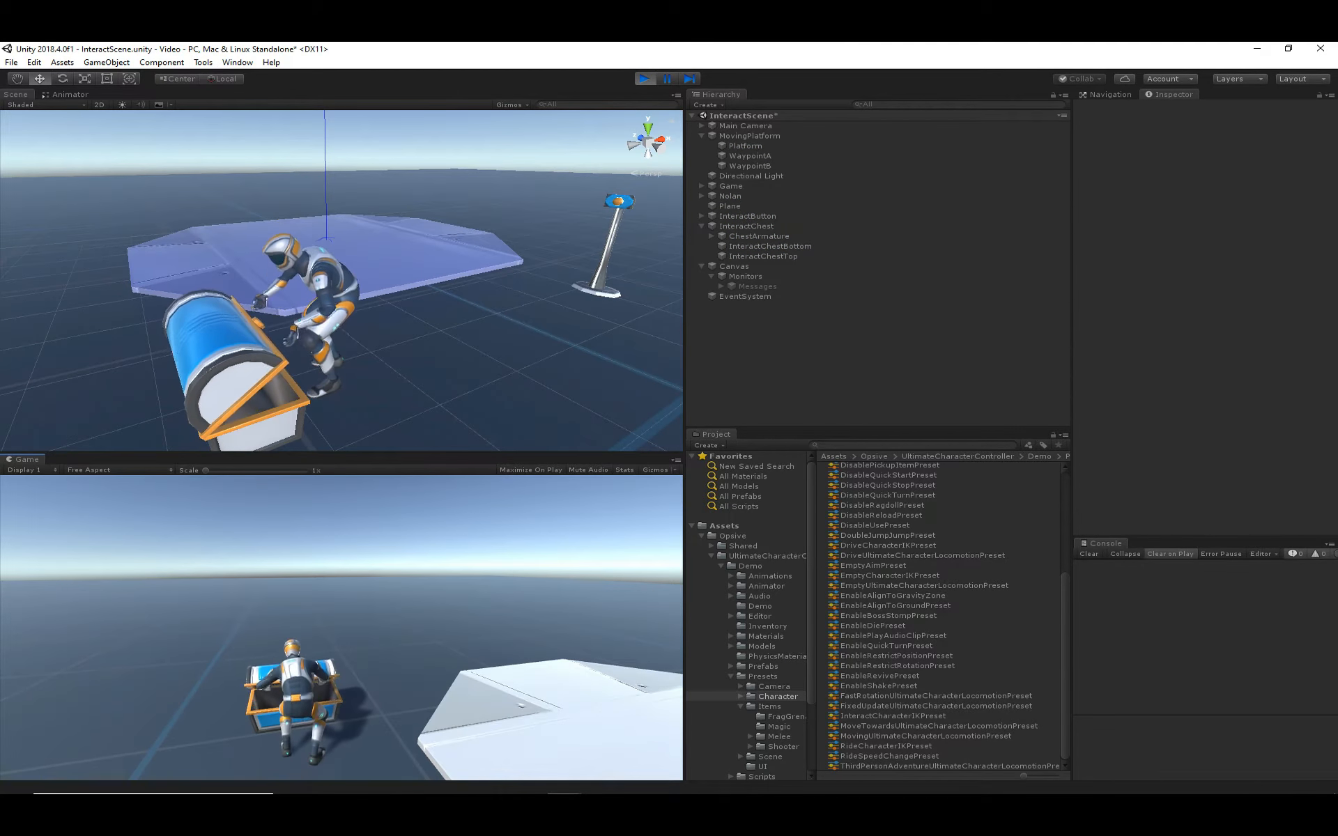
key("Escape")
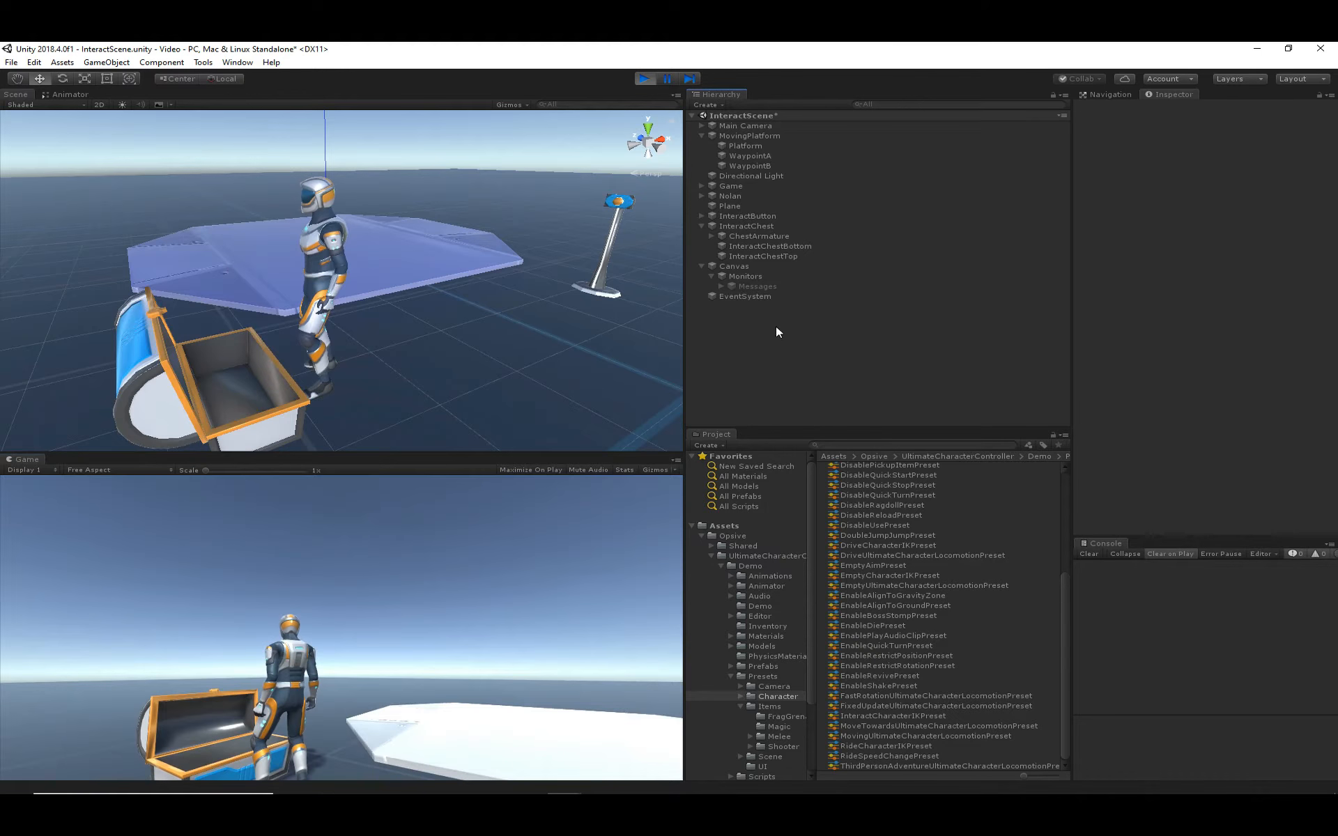
left_click(639, 75)
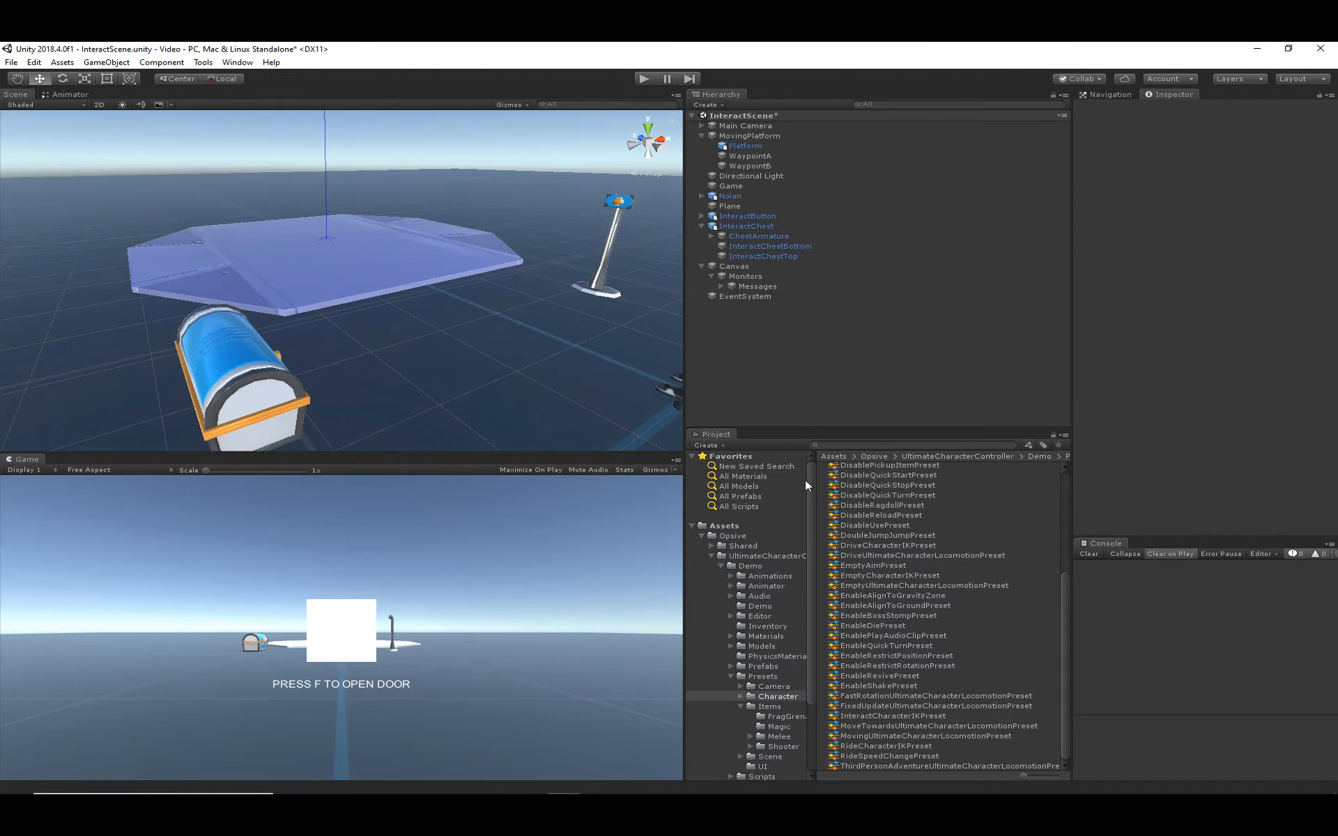
- Review the chest's components and the settings of the character's Interact (Chest) ability, from object detection to the UI message
left_click(738, 526)
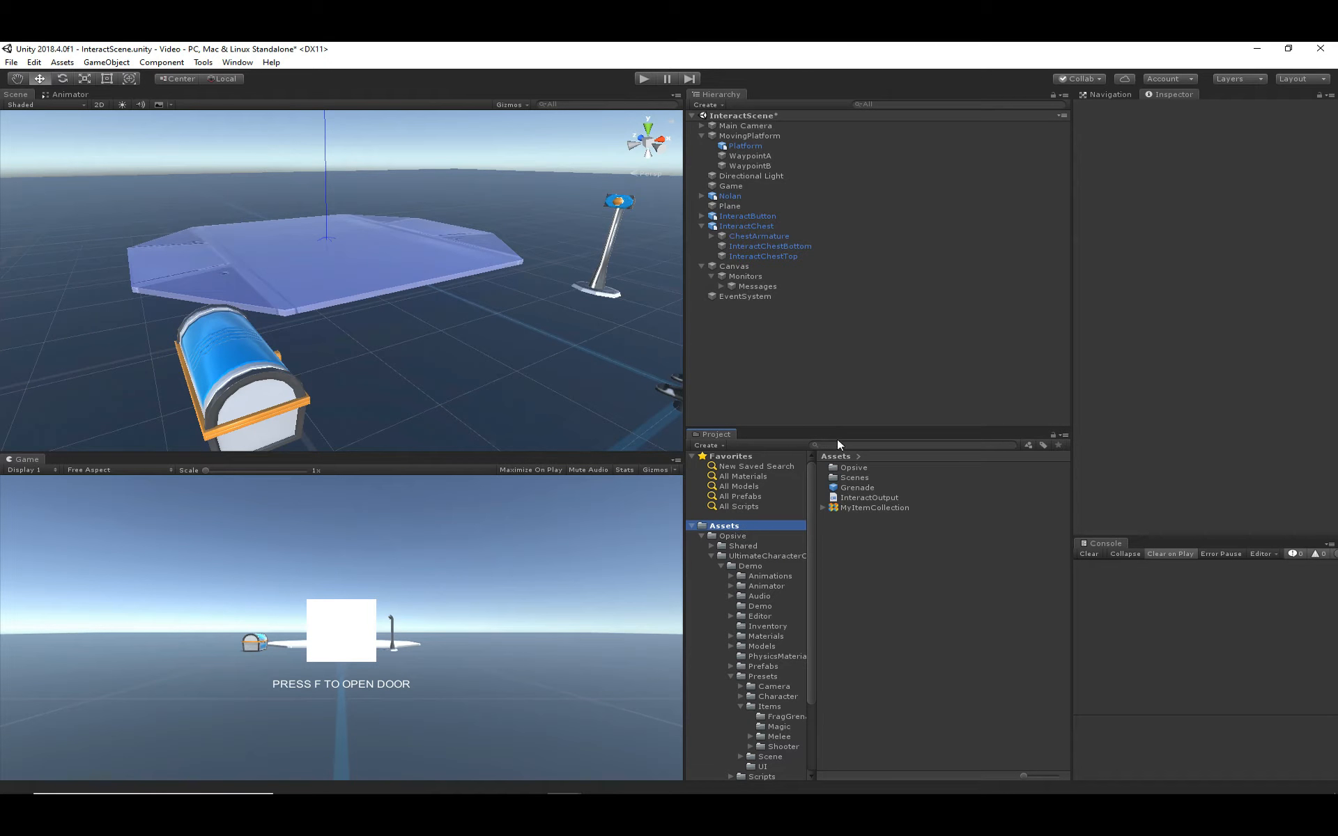
left_click(741, 225)
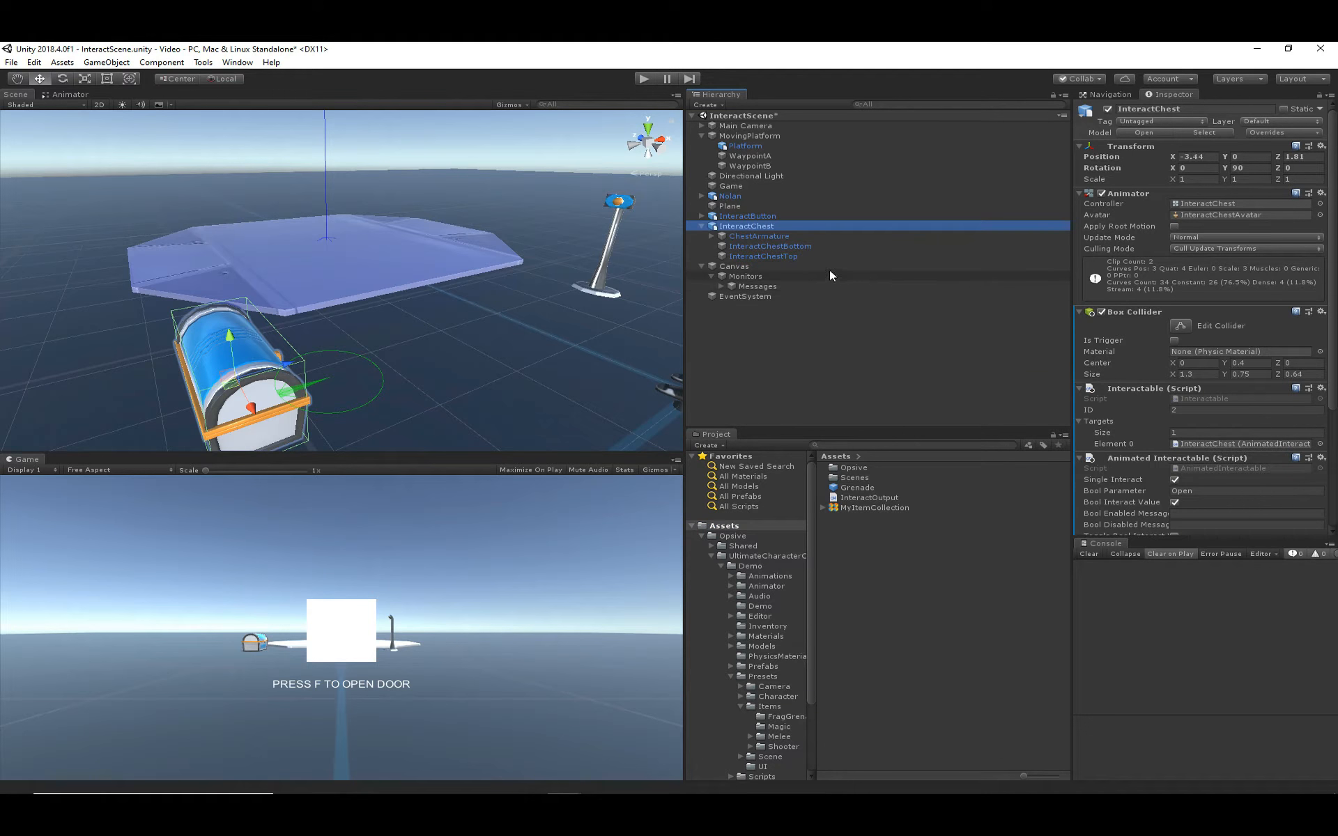
left_click(750, 197)
scroll(1200, 376, "down", 5)
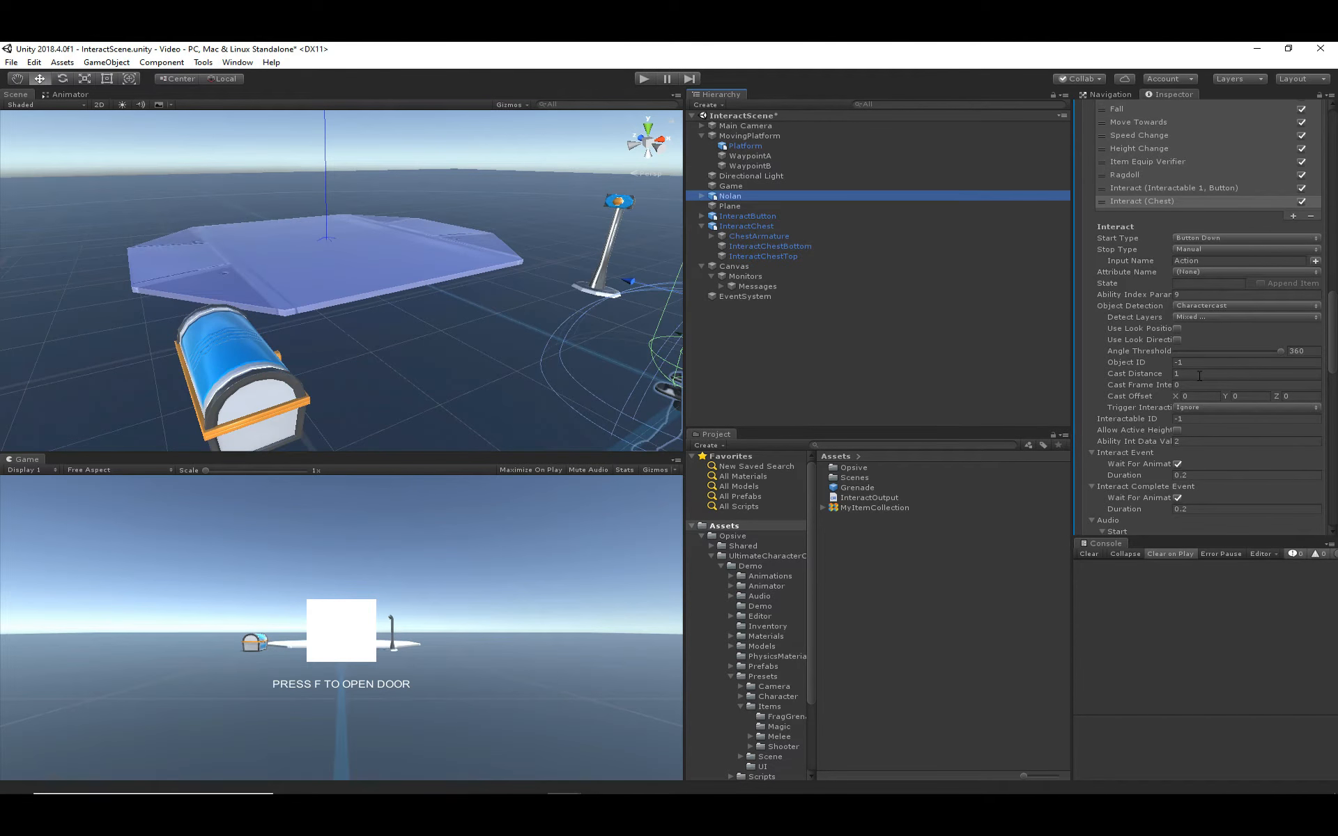
scroll(1199, 377, "up", 3)
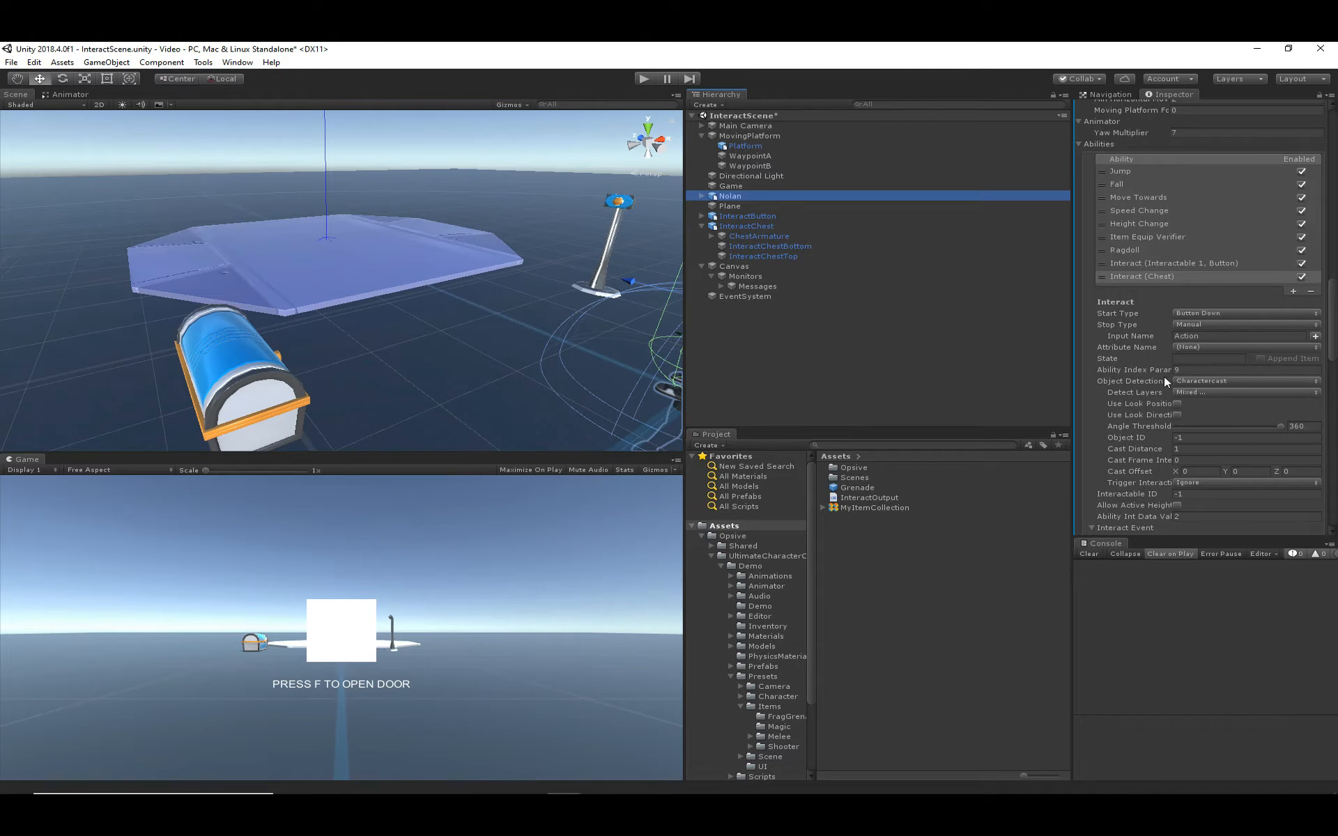
scroll(1161, 376, "down", 7)
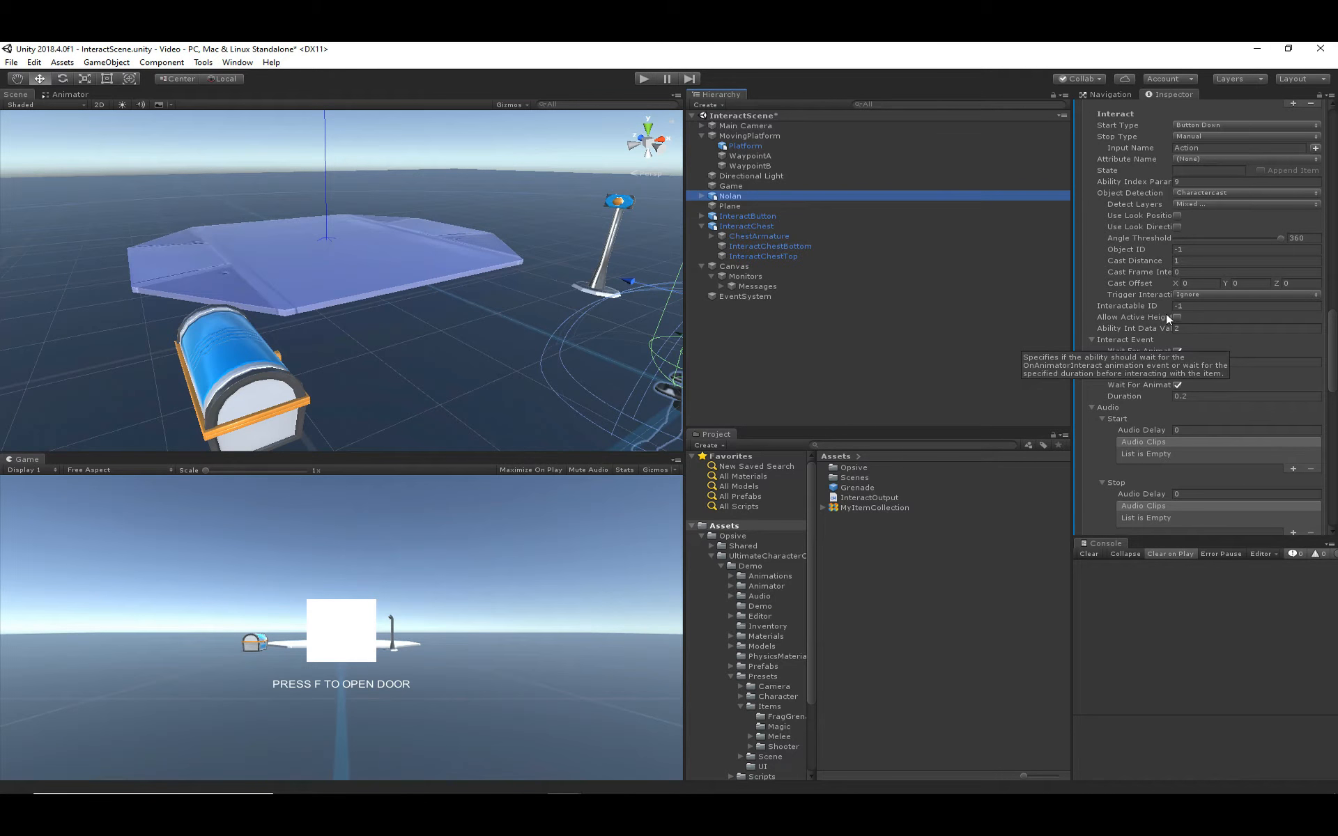
scroll(1138, 324, "down", 15)
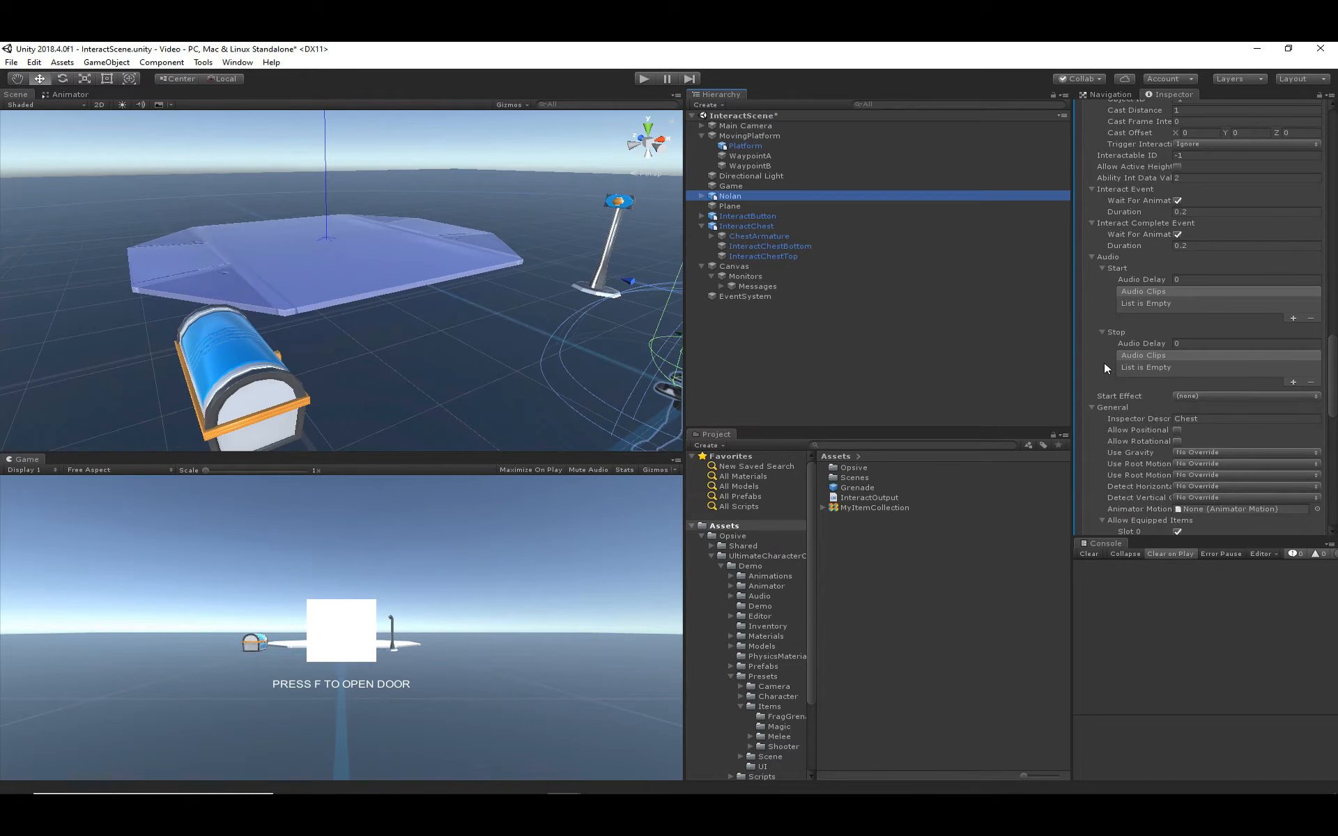
scroll(1147, 418, "up", 6)
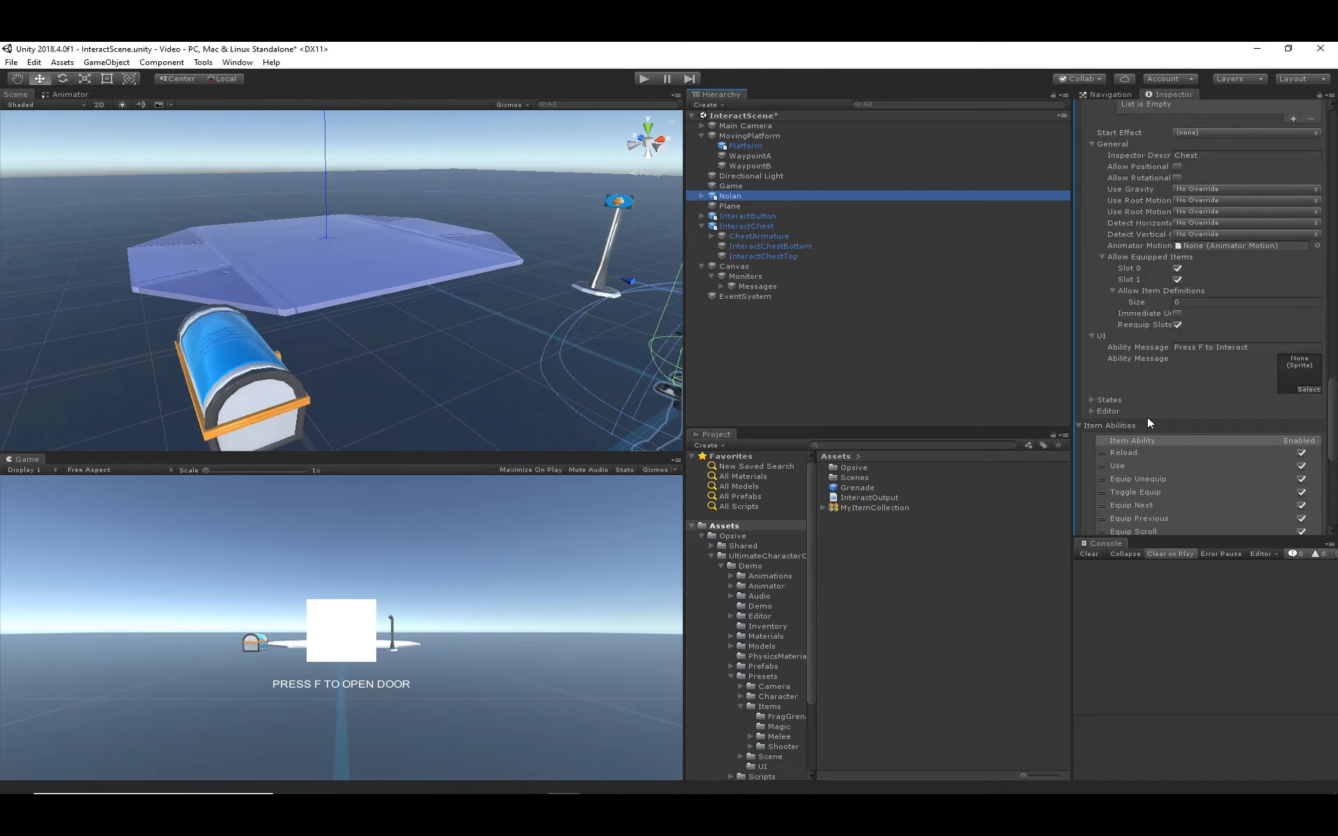
- Review the Interact Event and Interact Complete Event settings of the character's chest interaction ability
scroll(1147, 413, "up", 10)
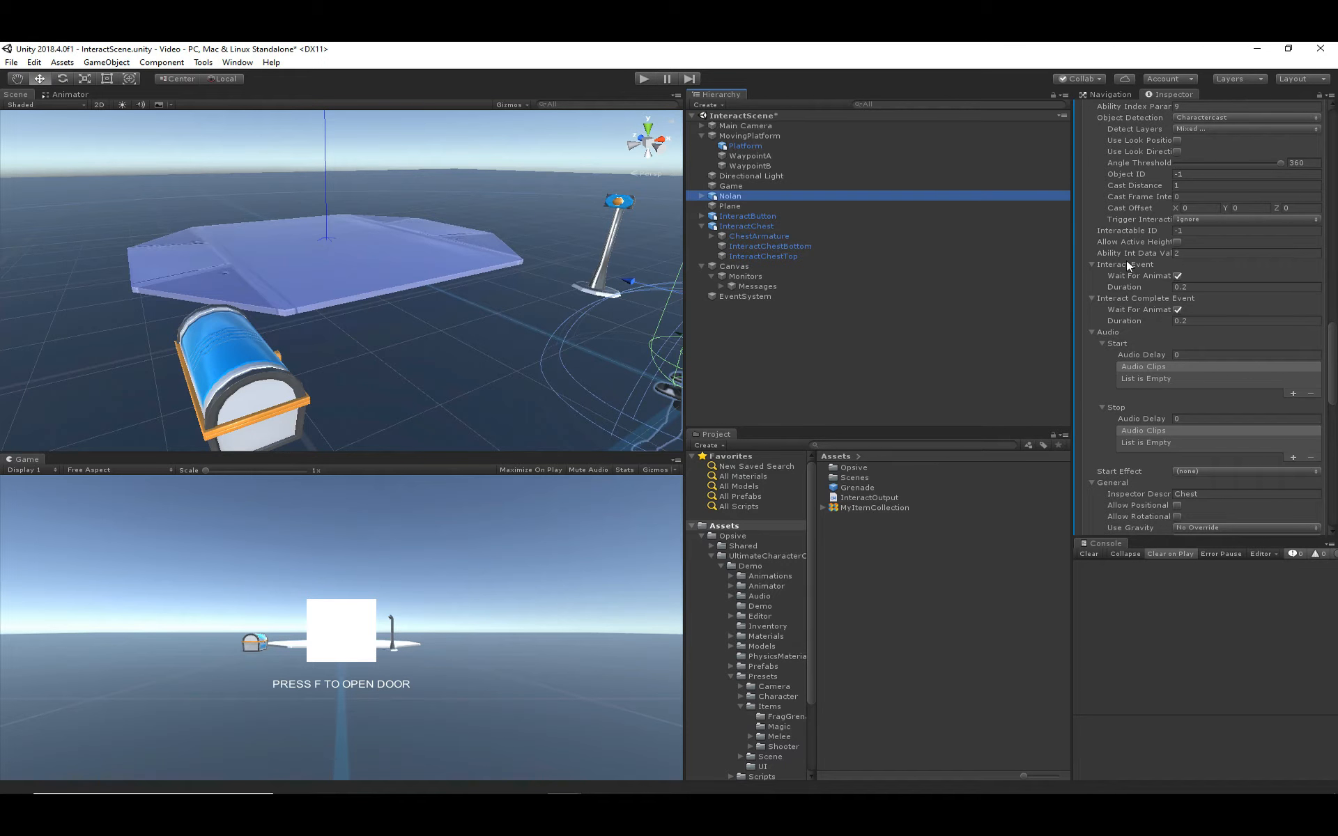
mouse_move(1139, 269)
middle_click_drag(643, 209, 565, 253)
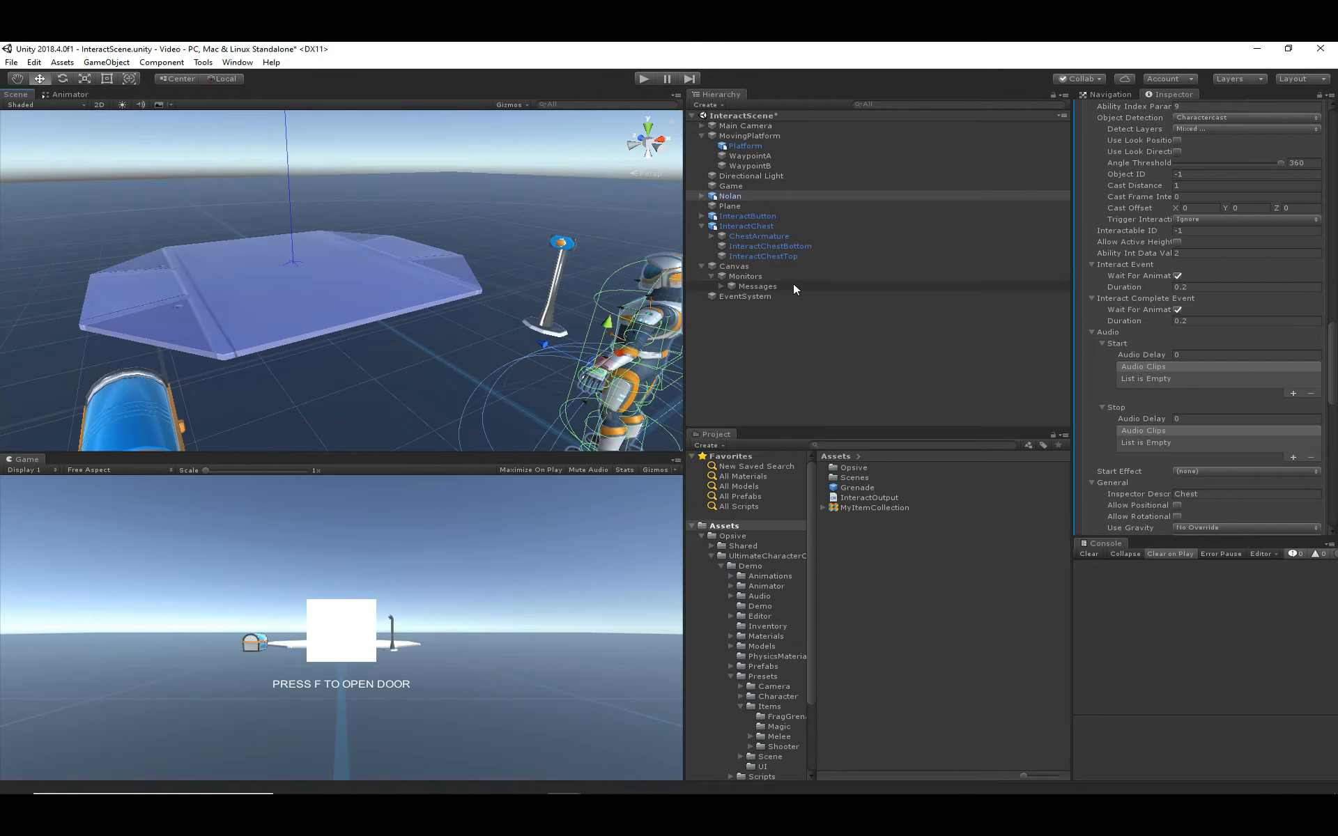
- Open the InteractOutput script in Visual Studio, and attach the script to InteractChest as a component in Unity
left_click(888, 497)
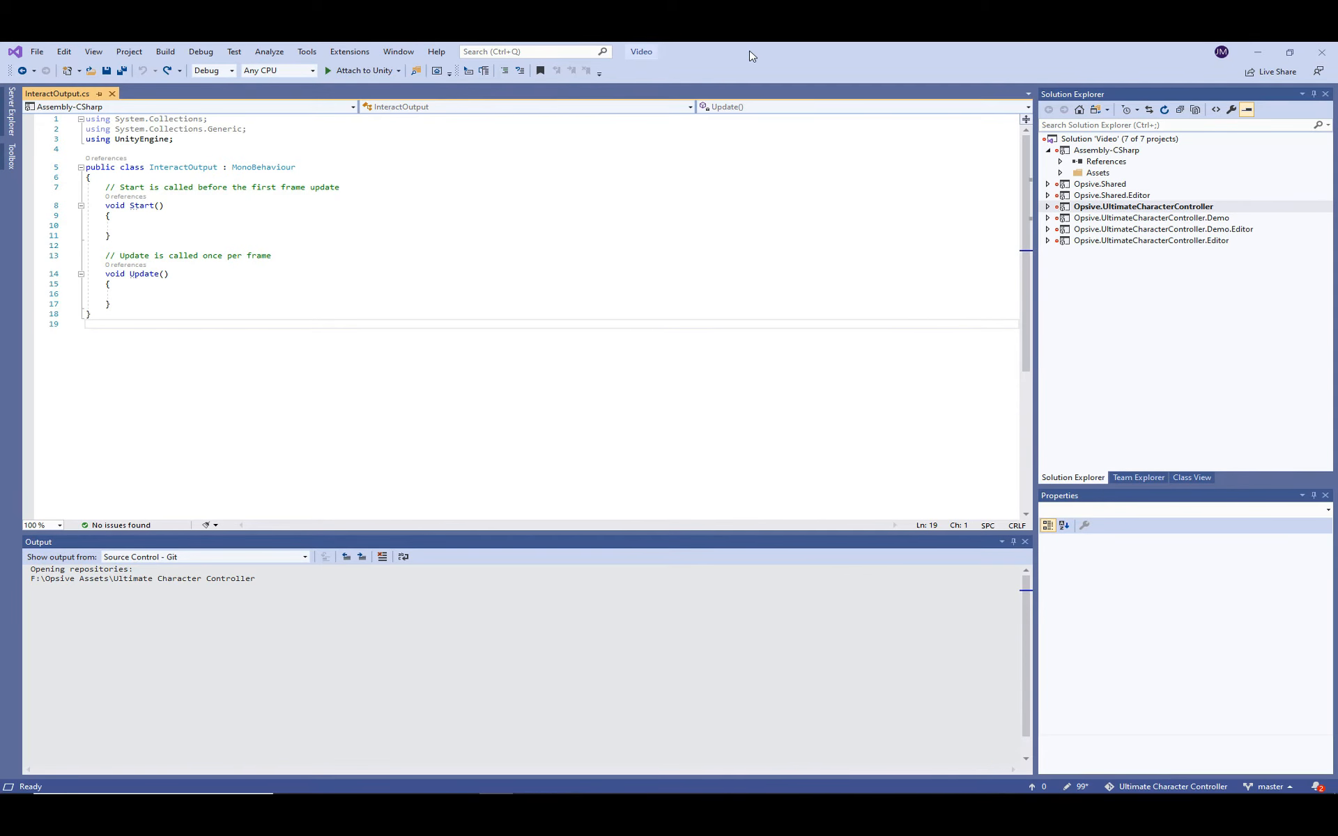
left_click_drag(750, 51, 1337, 119)
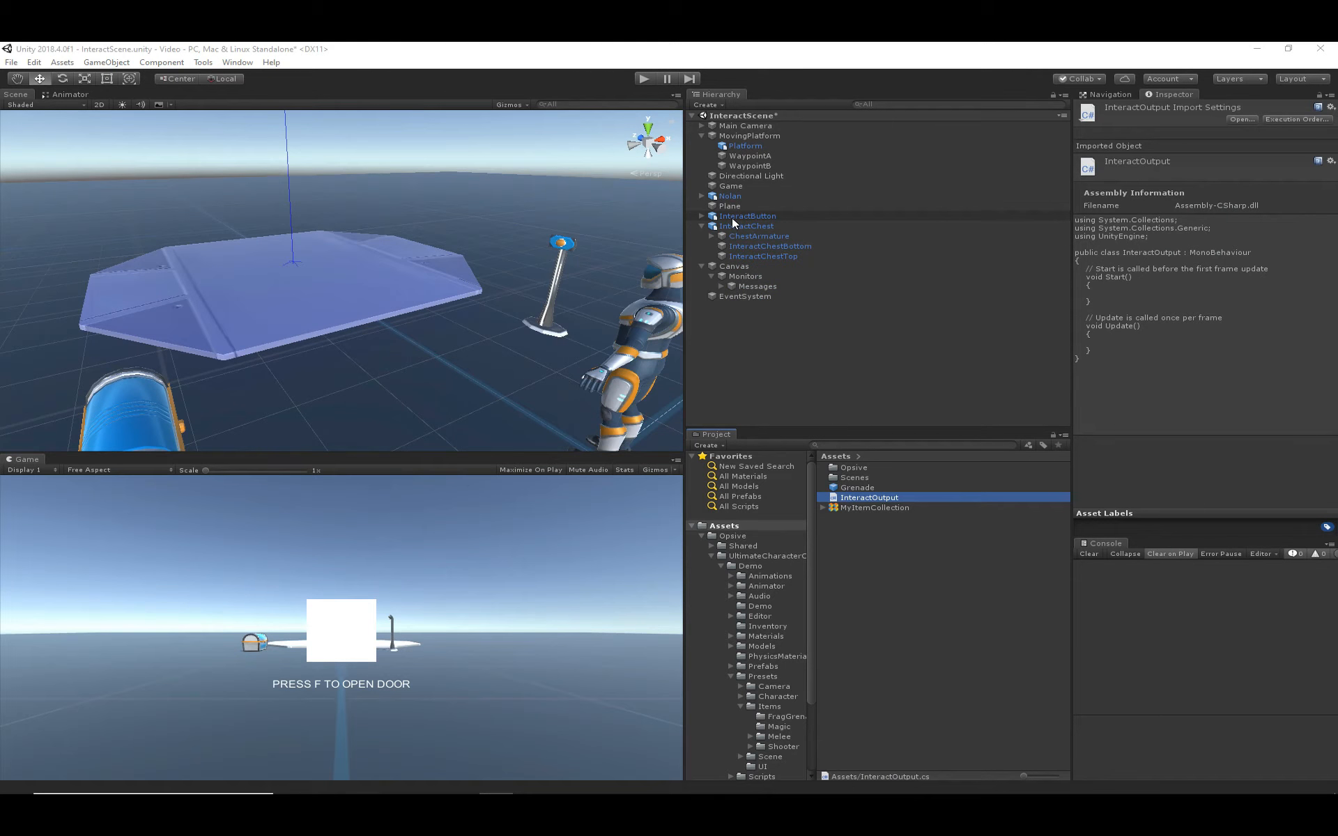
left_click(760, 224)
scroll(1141, 429, "down", 5)
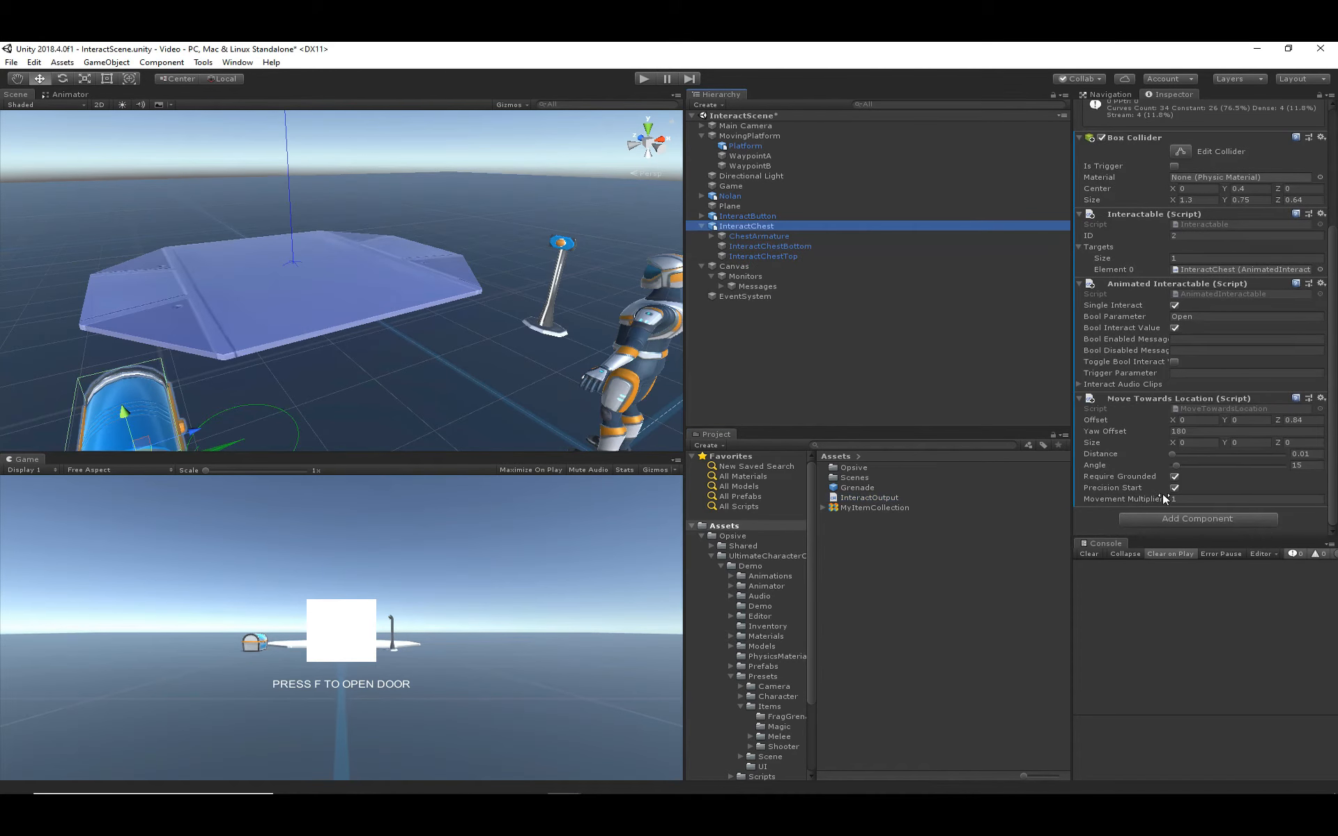
left_click_drag(872, 496, 1238, 507)
- Set the Targets size of the chest's Interactable component to 2 and assign the Interact Output component as Element 1
left_click(1184, 236)
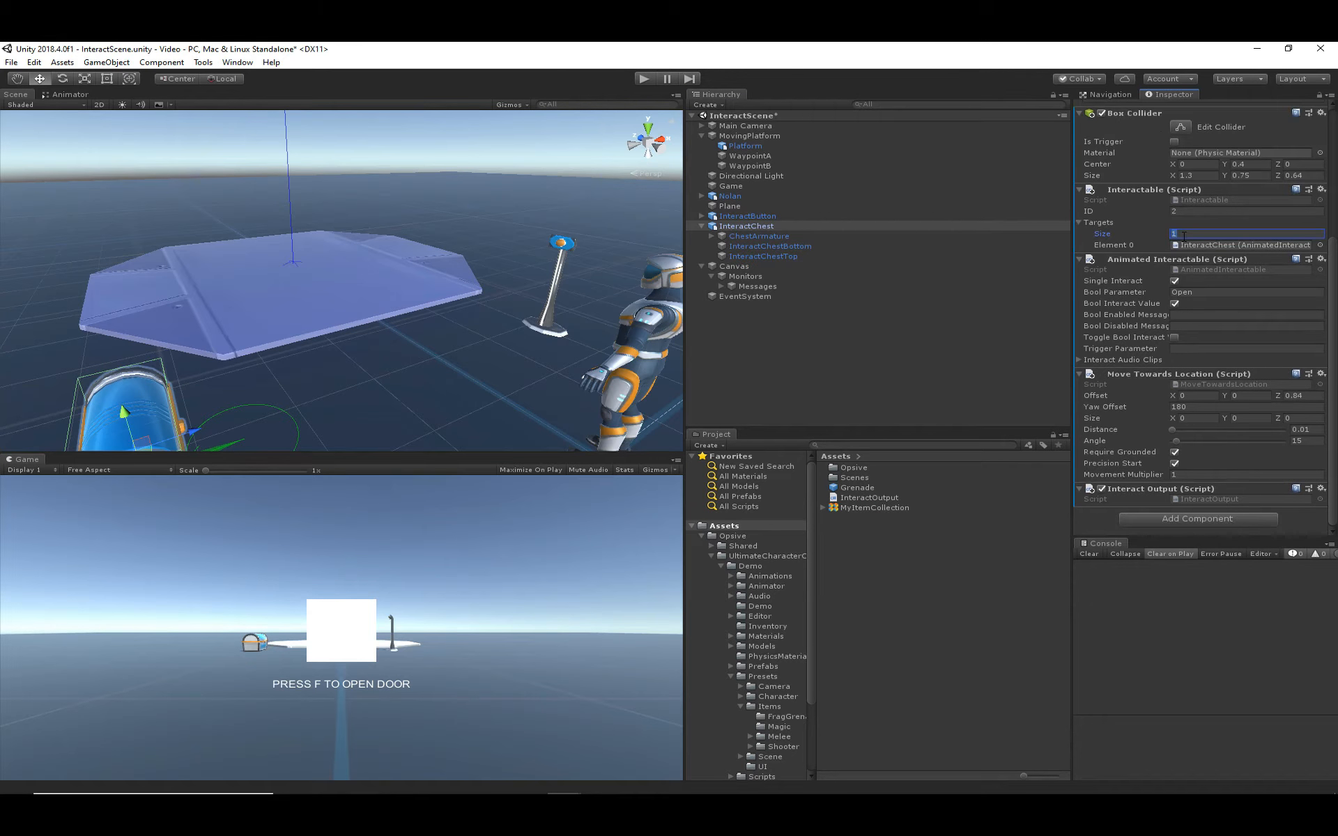
type("2")
key("Return")
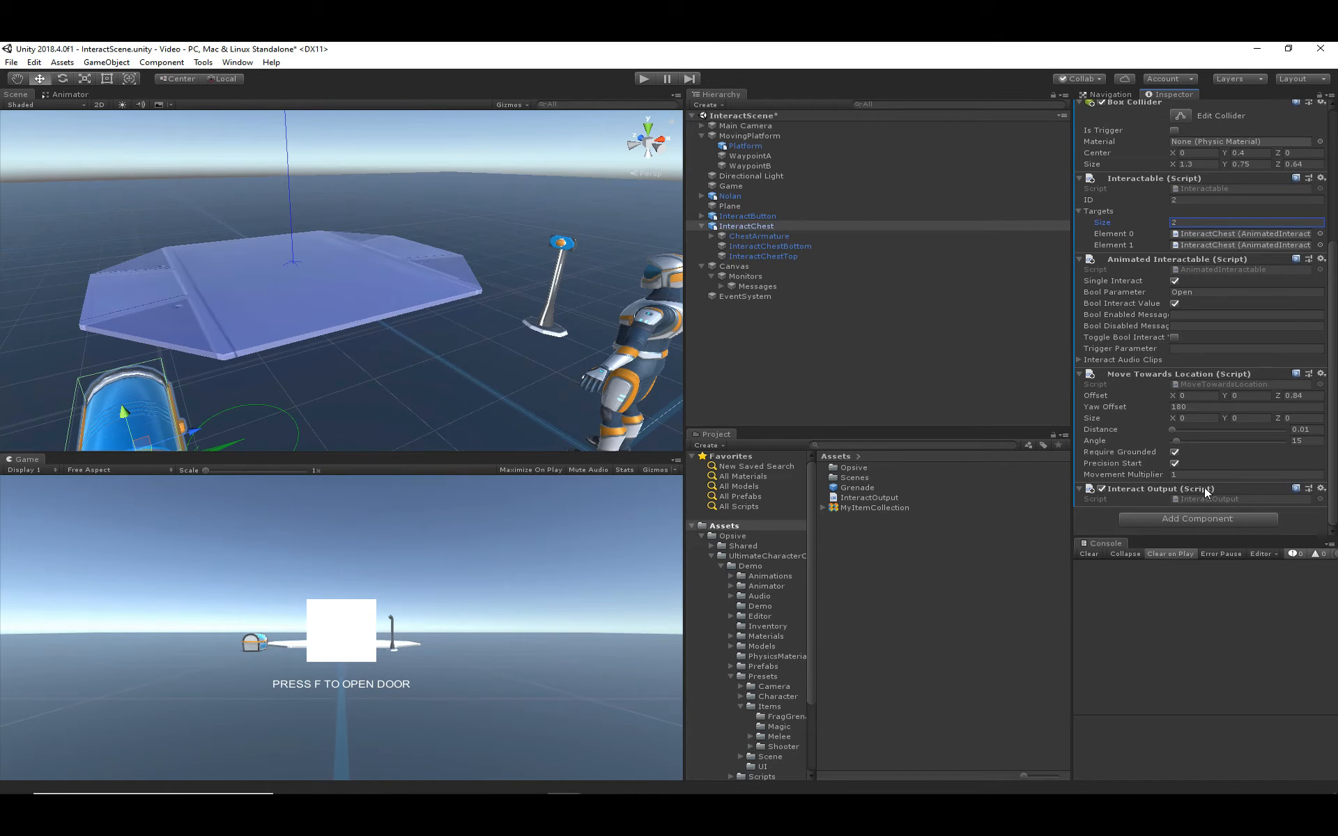
left_click_drag(1204, 489, 1225, 243)
- Switch to Visual Studio and add the directive "using Opsive.UltimateCharacterController.Traits;" below the UnityEngine one in InteractOutput.cs
key("alt+Tab")
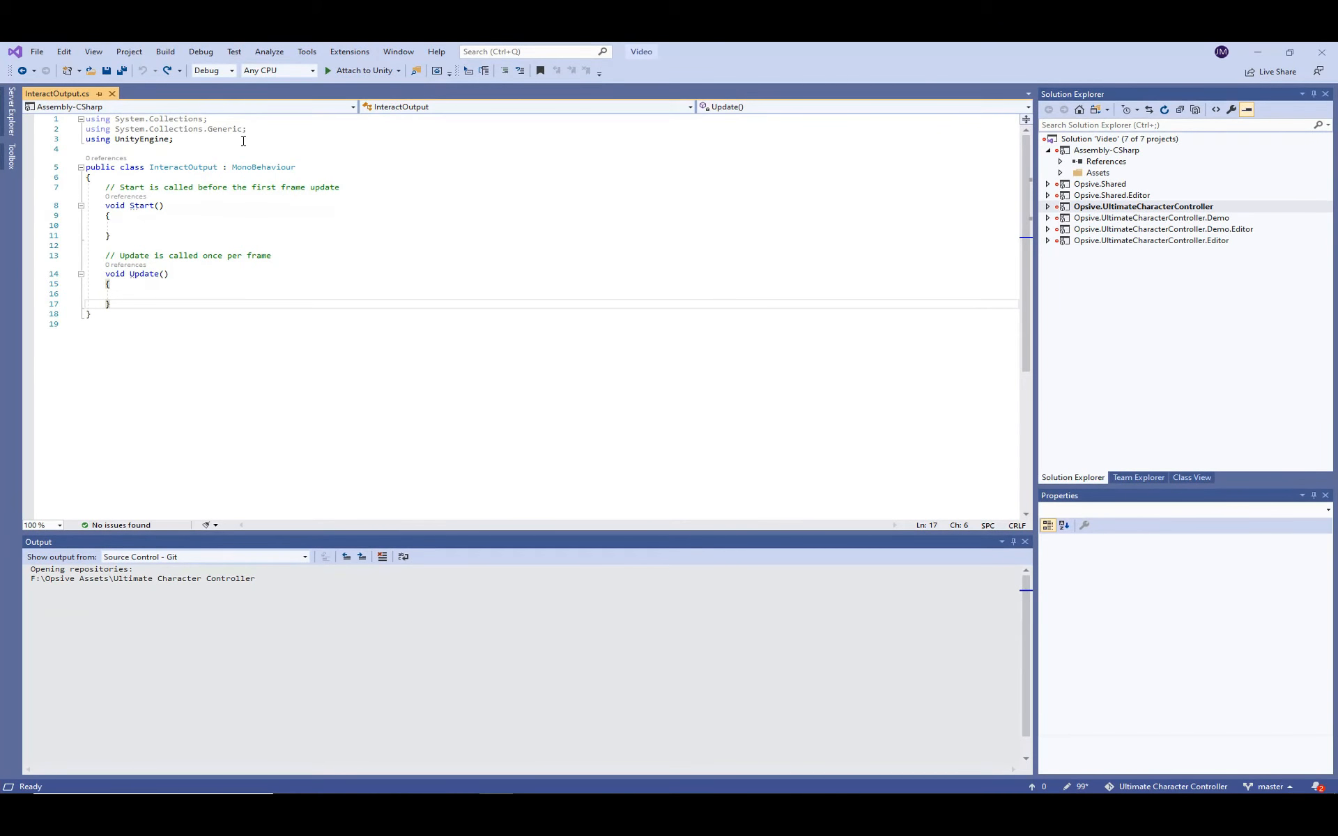
left_click(243, 141)
key("Return")
type("using ")
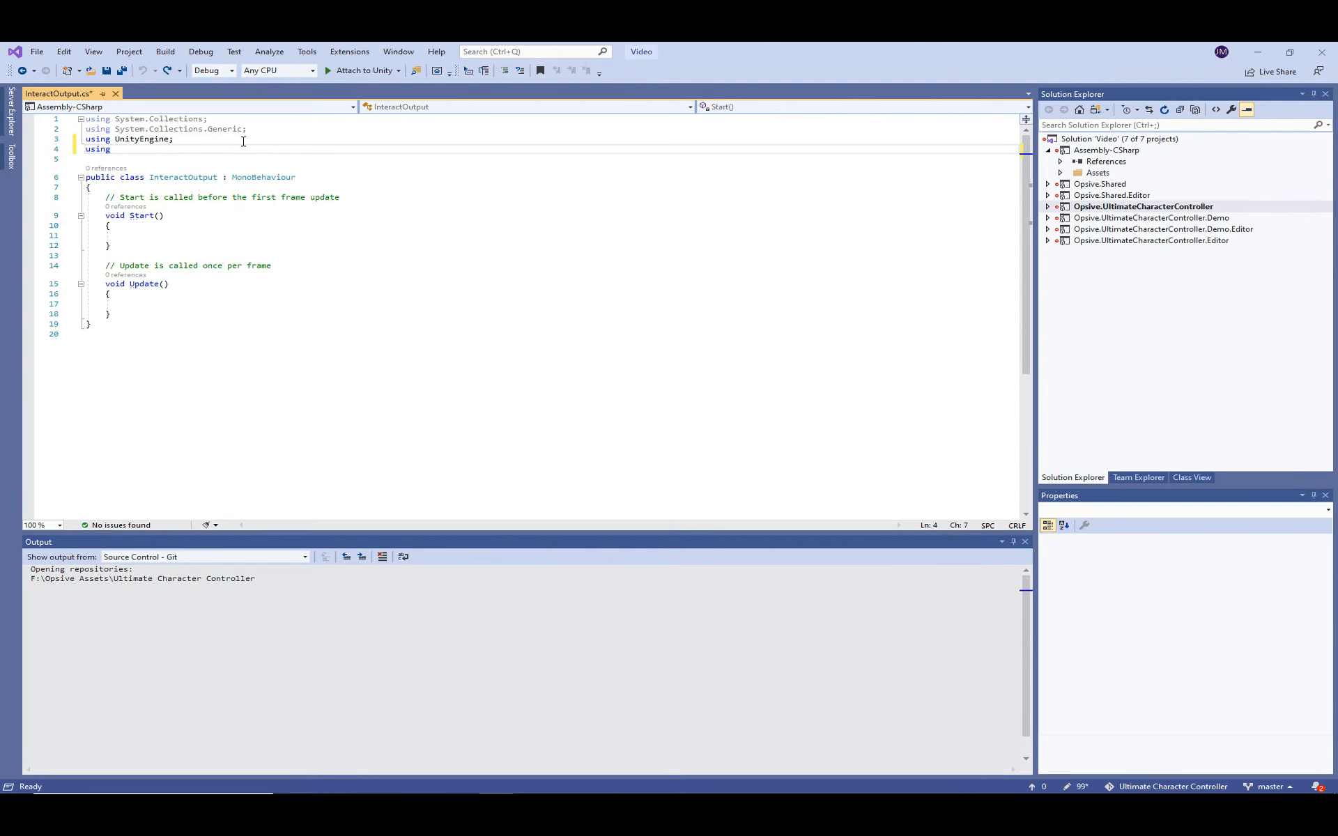
type("Opsive.u")
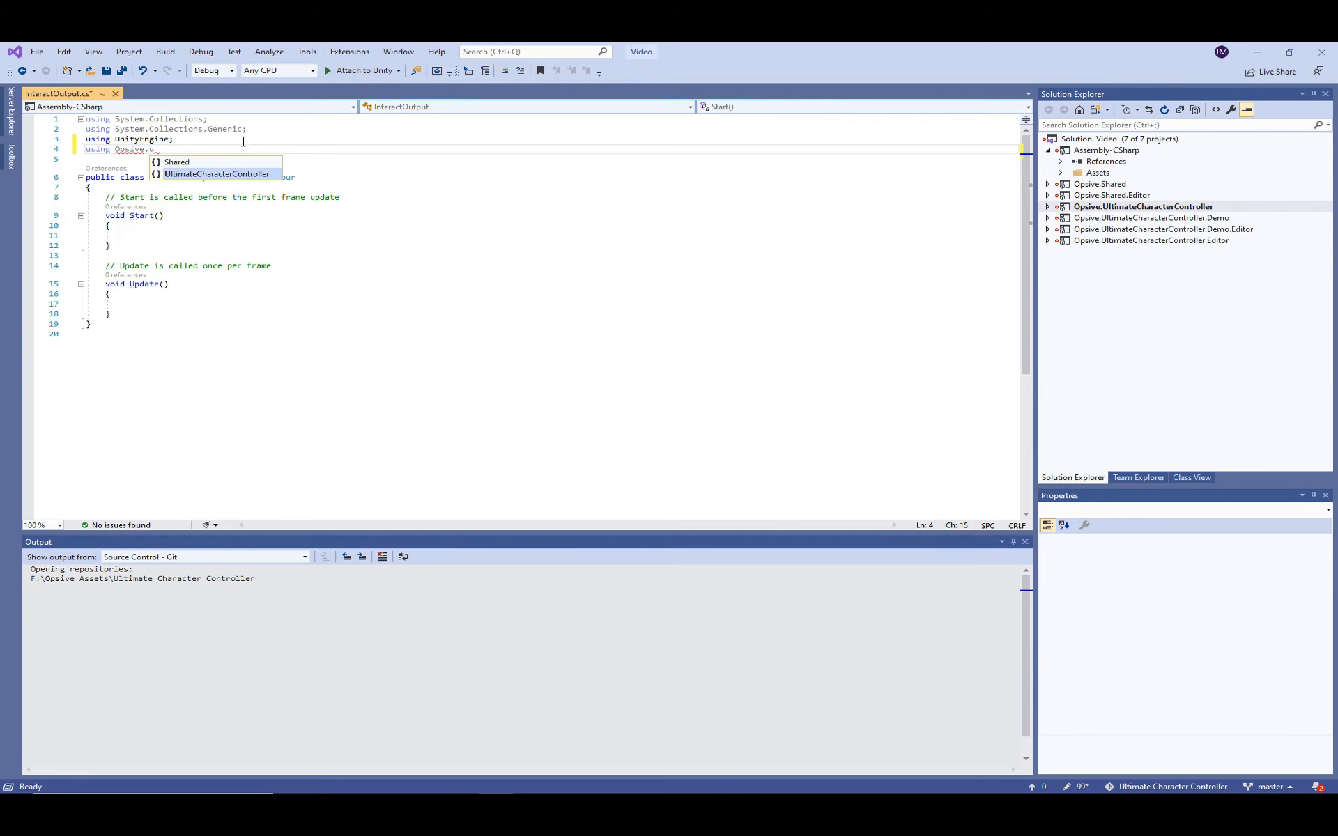
type("ltimateCharacterController.Traits;")
key("Down")
key("Down")
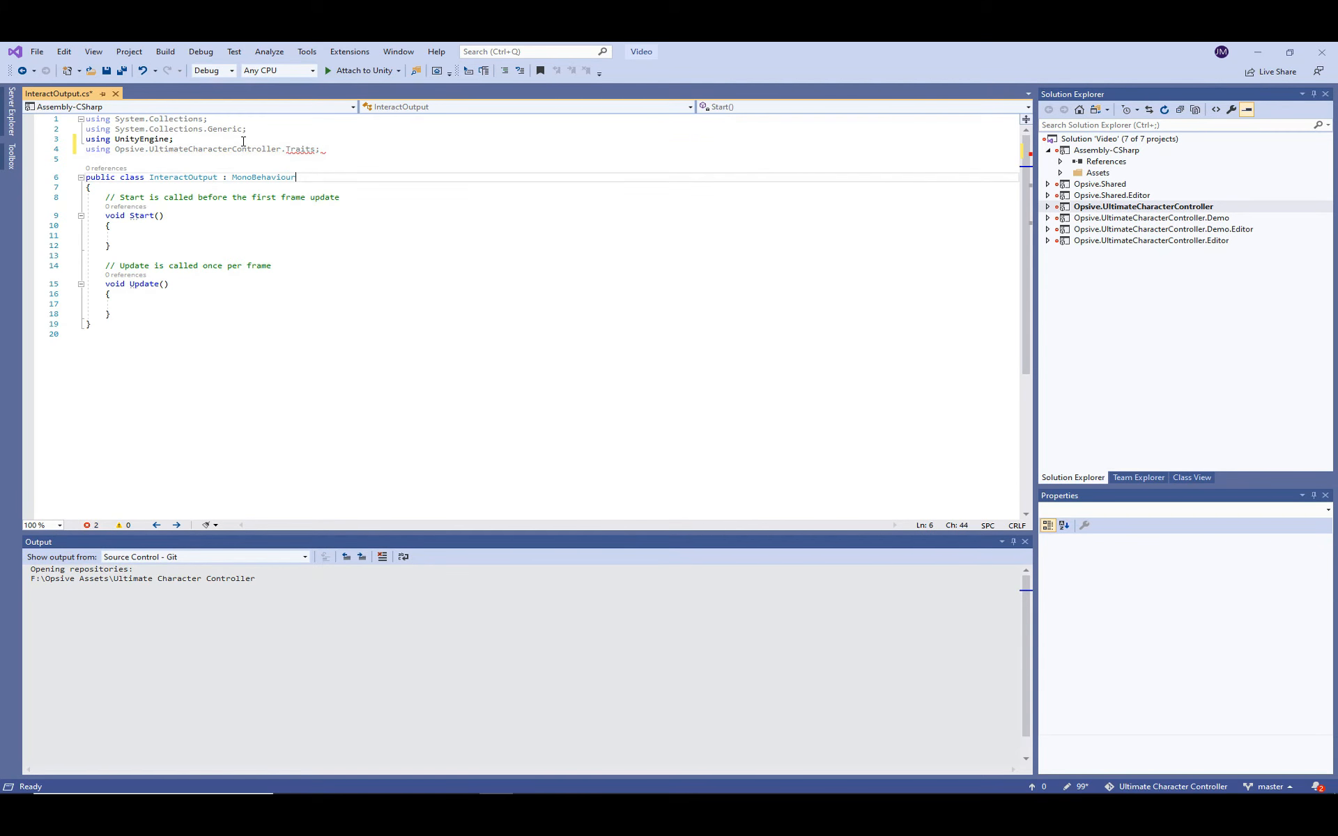
- Add IInteractableTarget to the InteractOutput class declaration and generate the interface's CanInteract and Interact methods
type(", II")
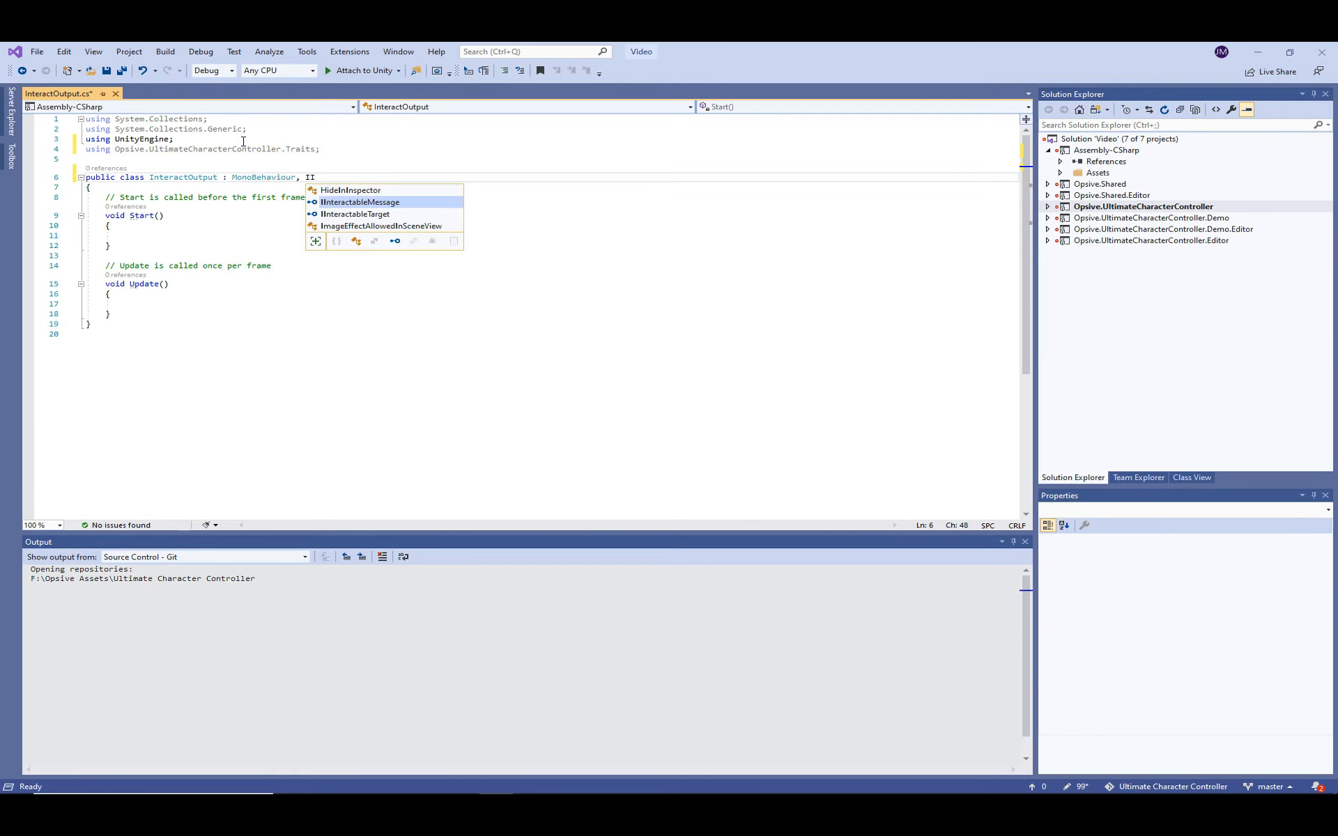
type("n")
key("Down")
key("Tab")
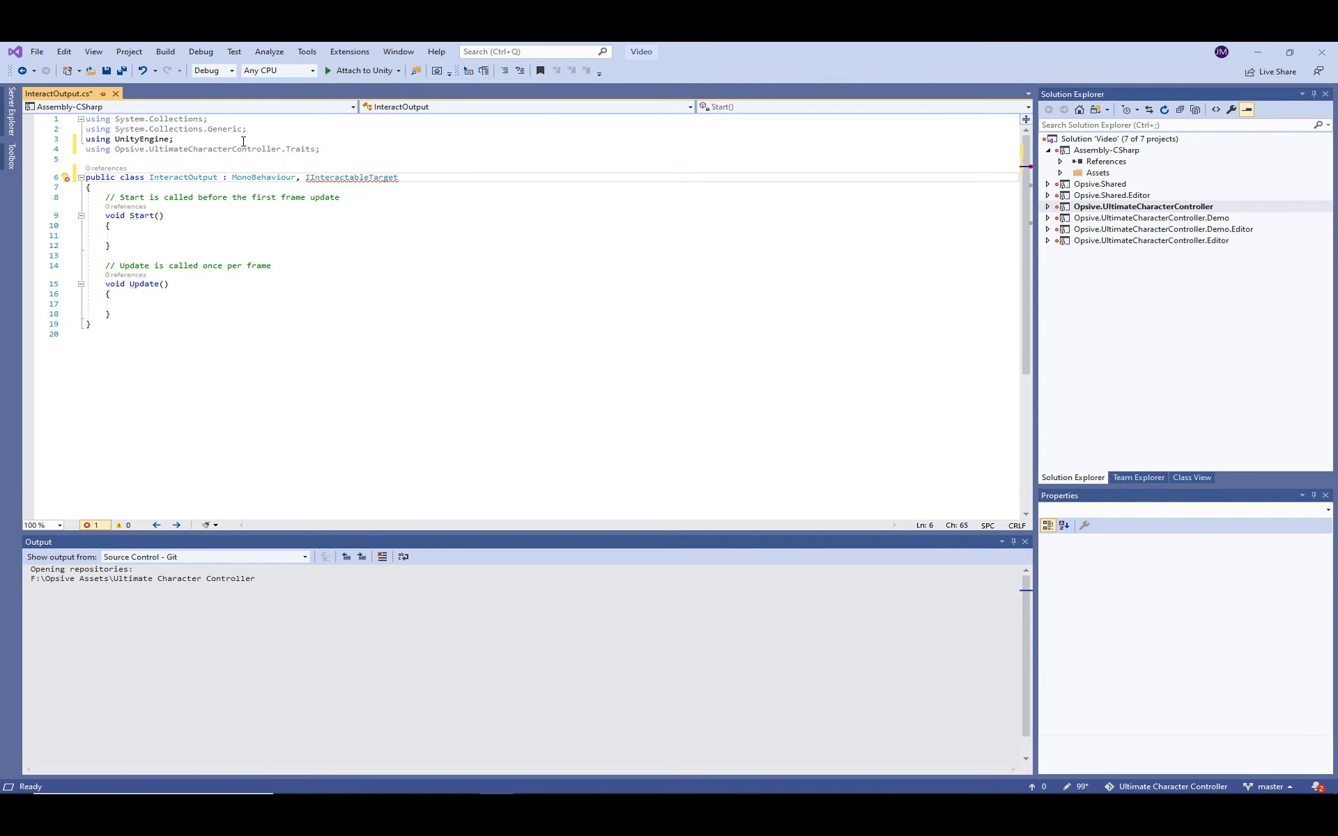
left_click(326, 295)
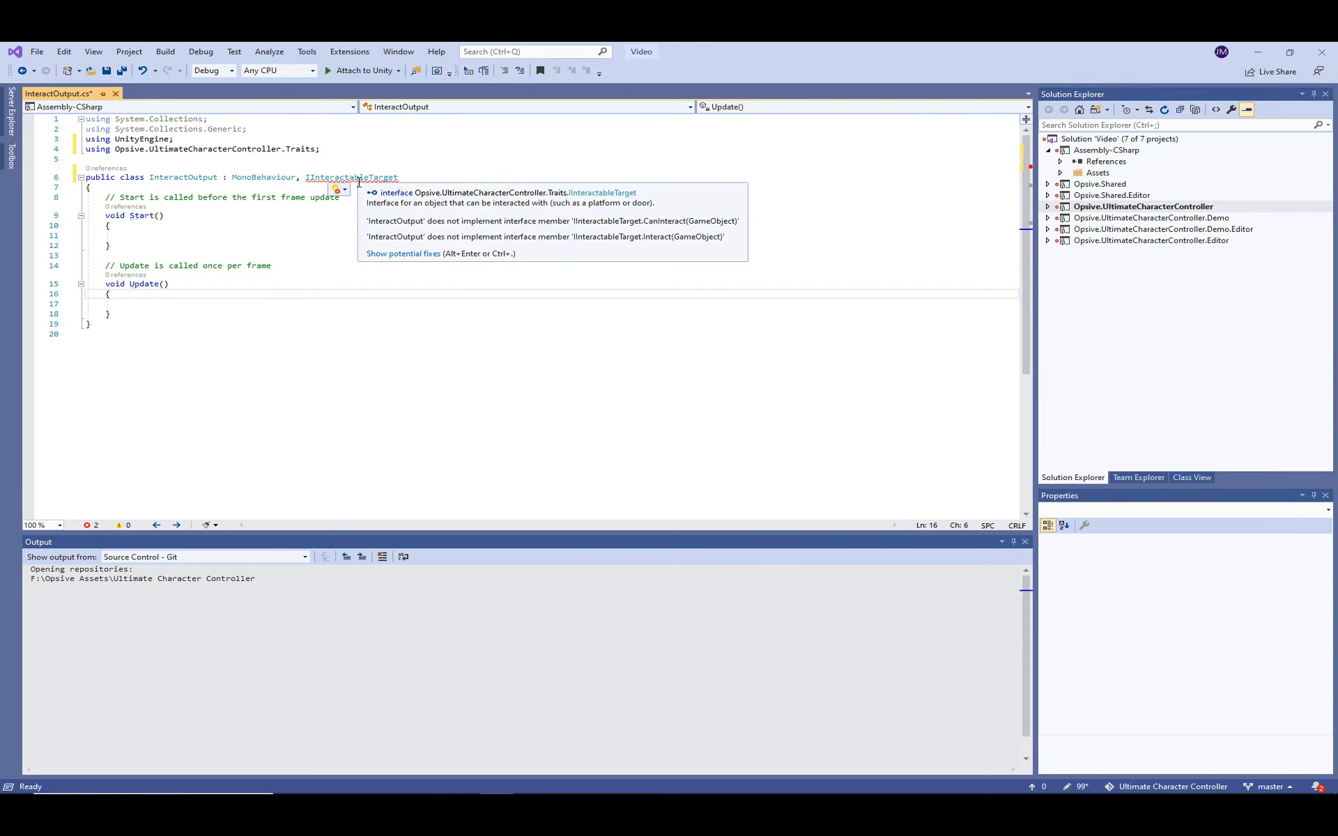
mouse_move(368, 185)
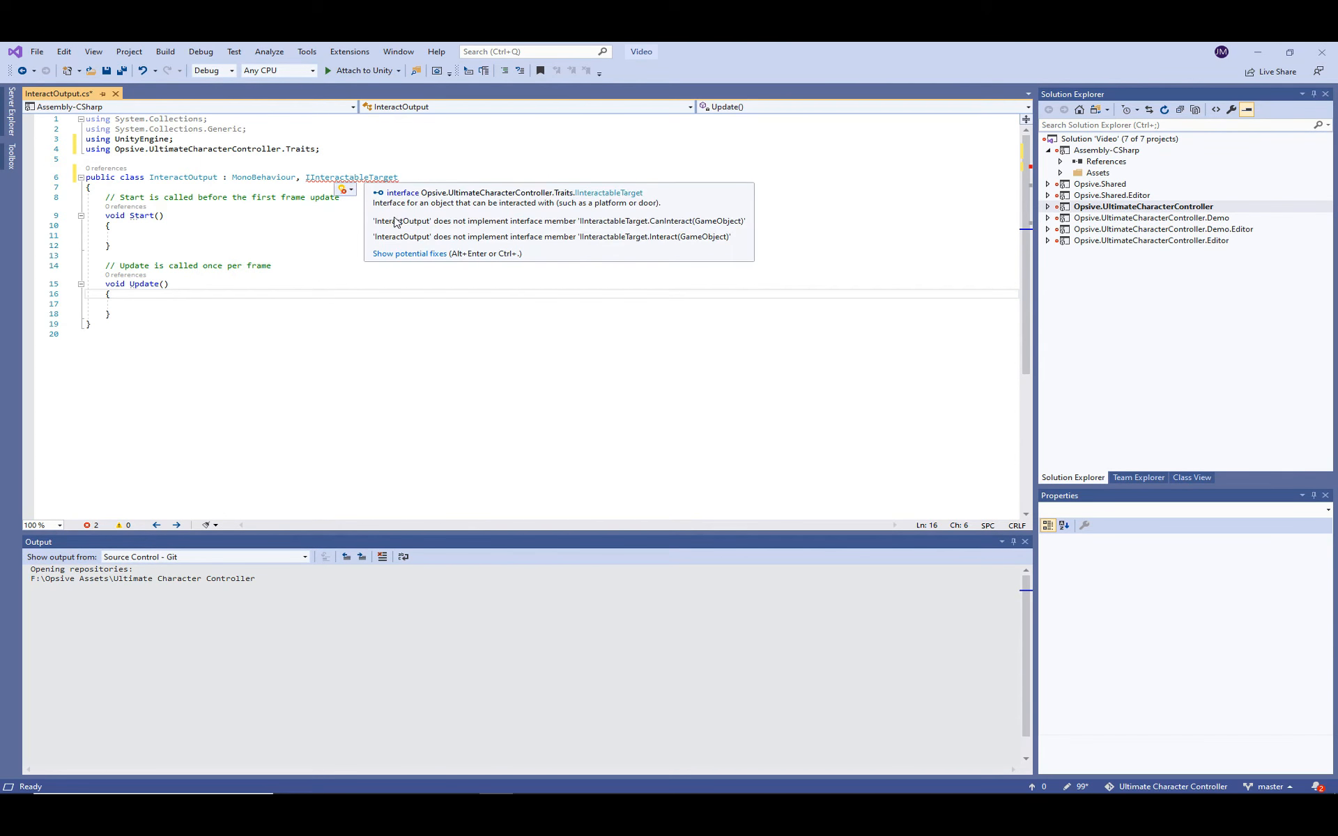
left_click(390, 254)
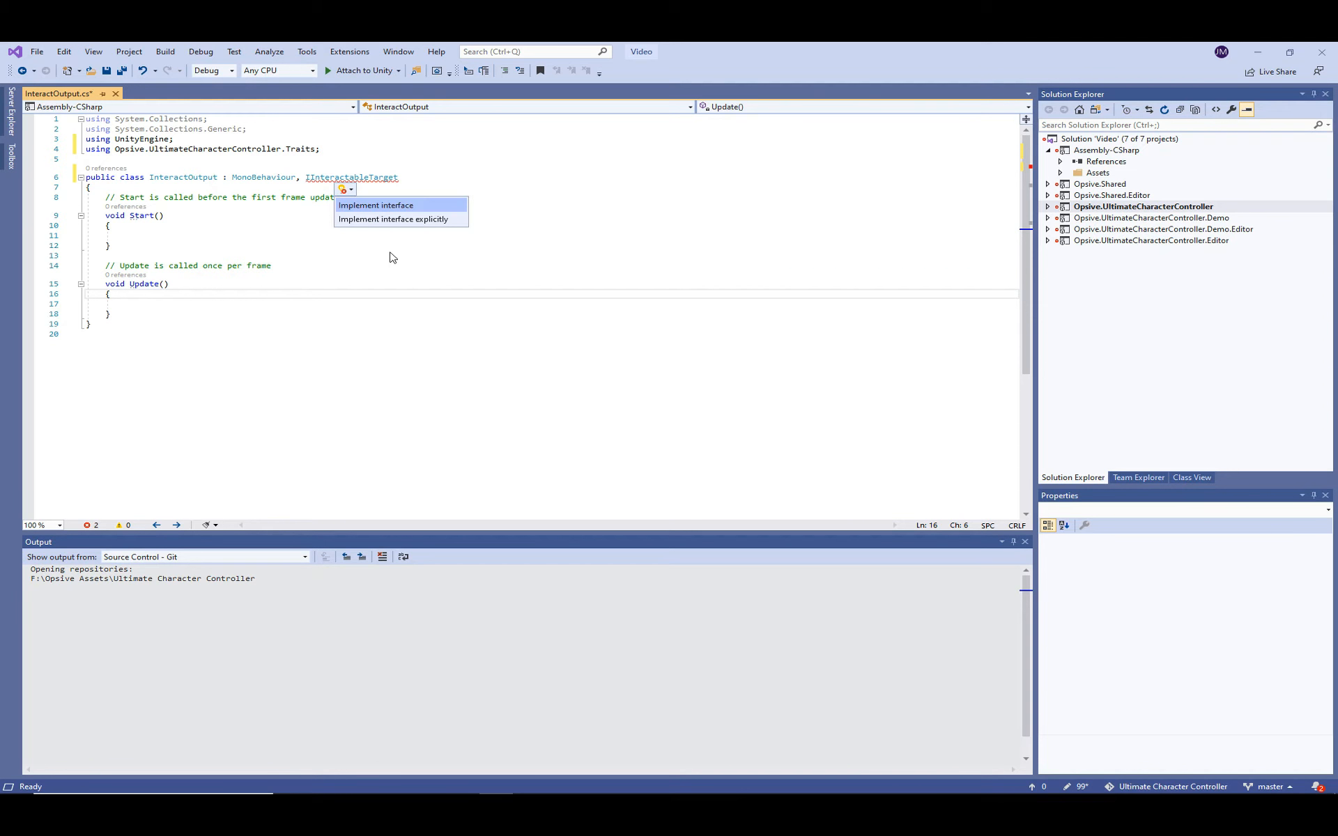
left_click(392, 204)
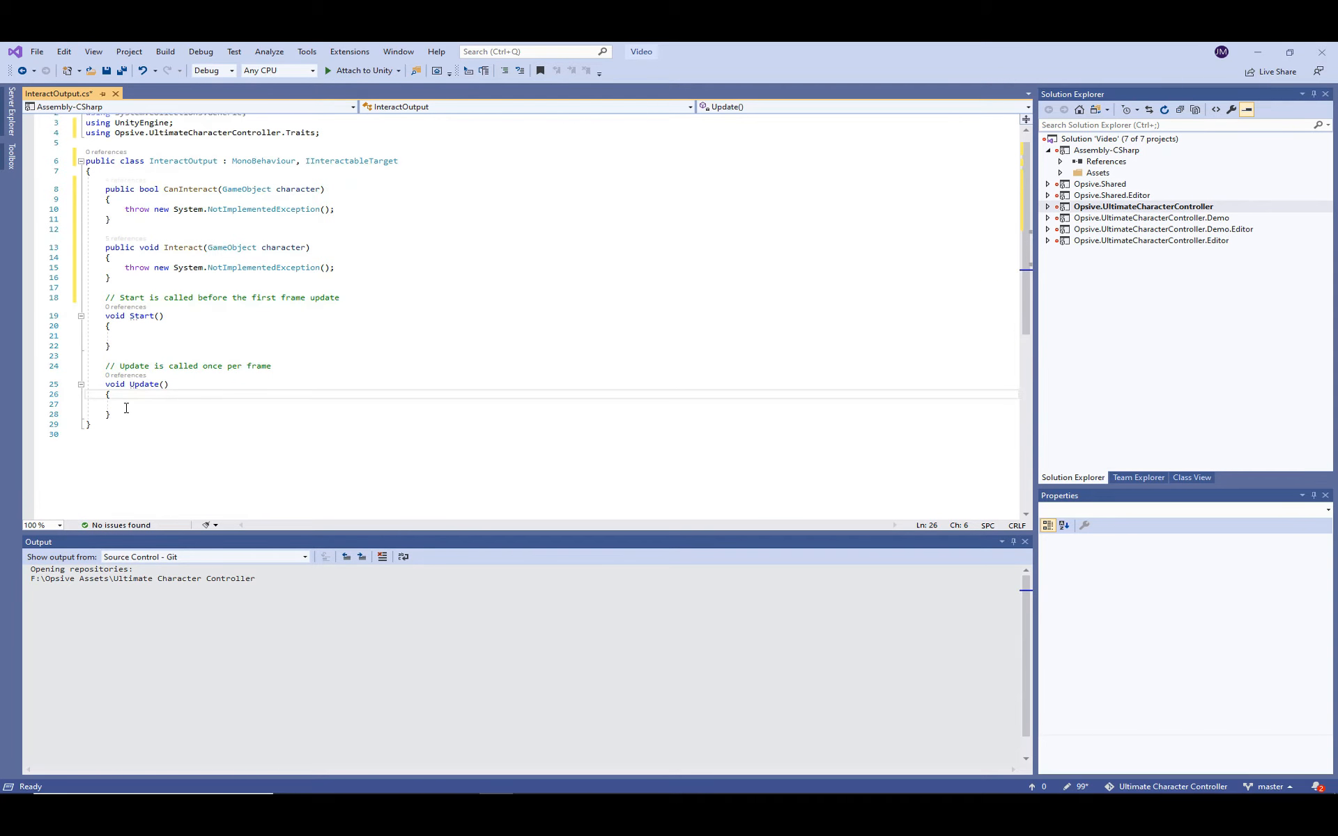
- Delete the Start and Update methods with their comments from the InteractOutput class
left_click_drag(124, 414, 144, 291)
key("Delete")
left_click(192, 344)
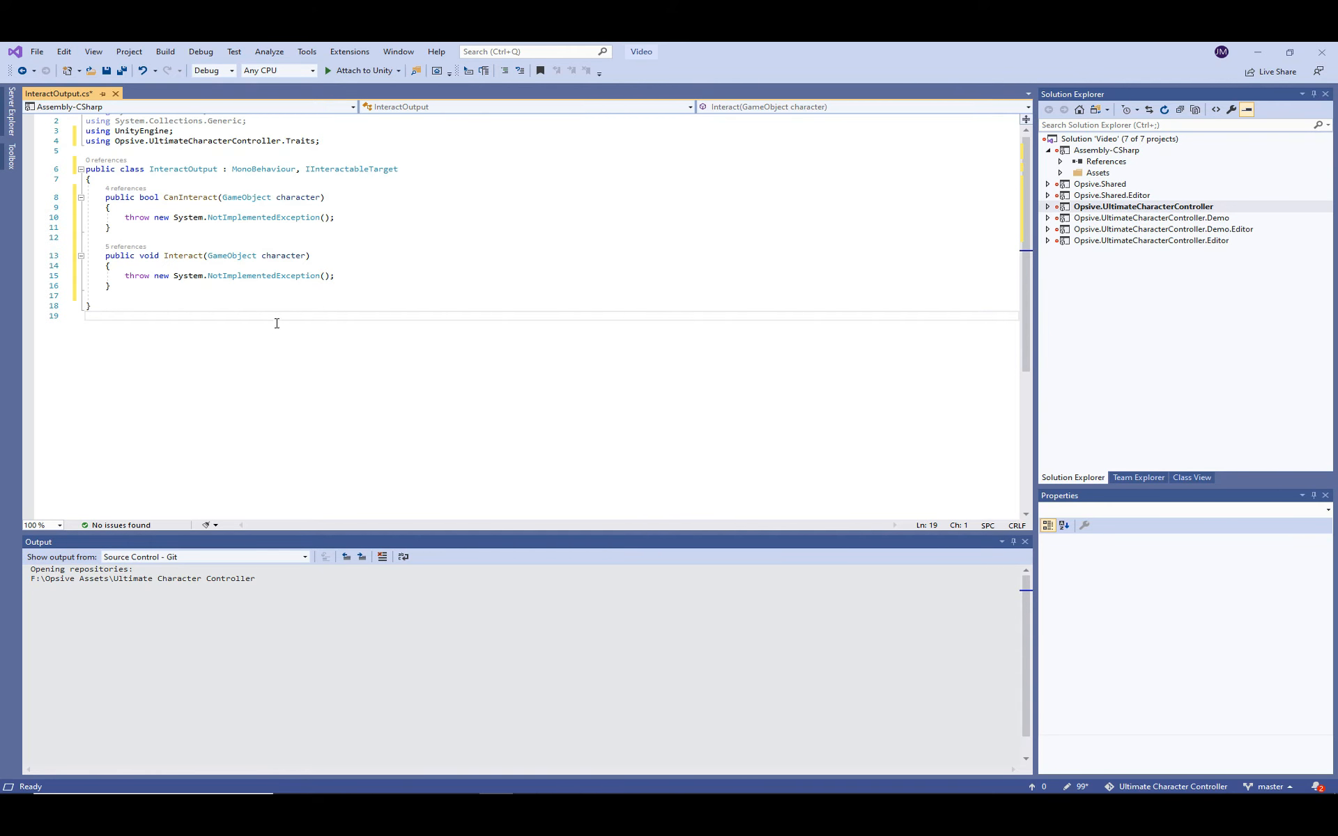
- Replace the exception in the CanInteract method with "return true;"
left_click(212, 206)
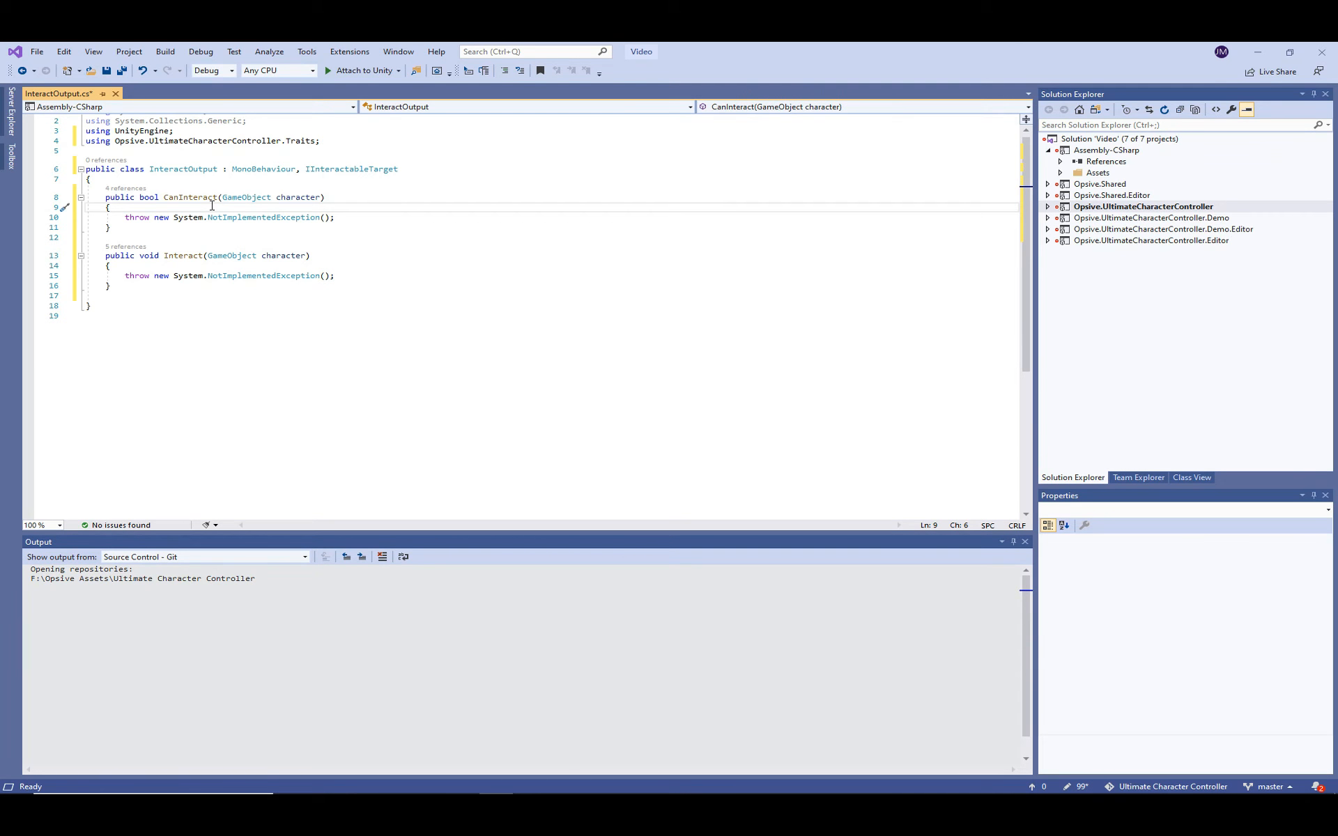
key("Return")
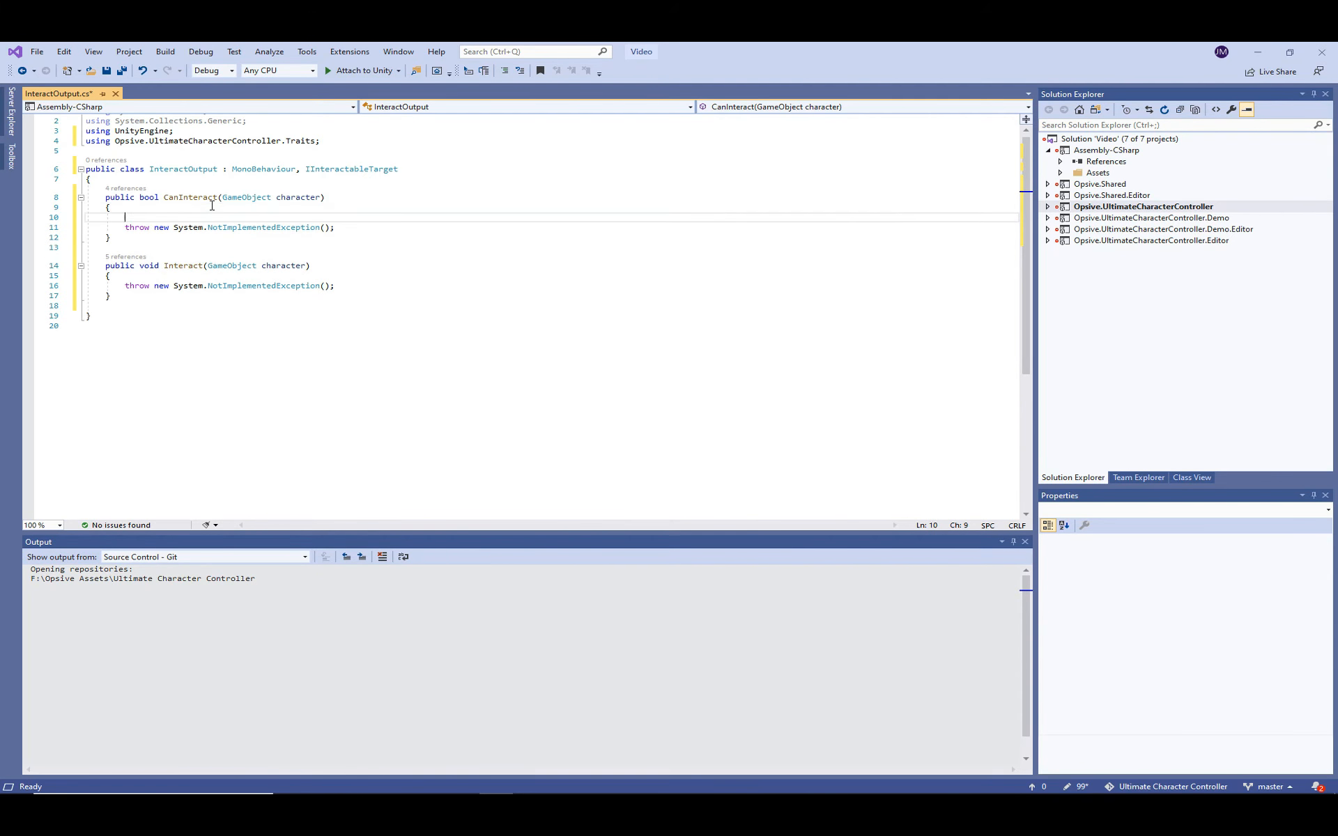
type("return true;")
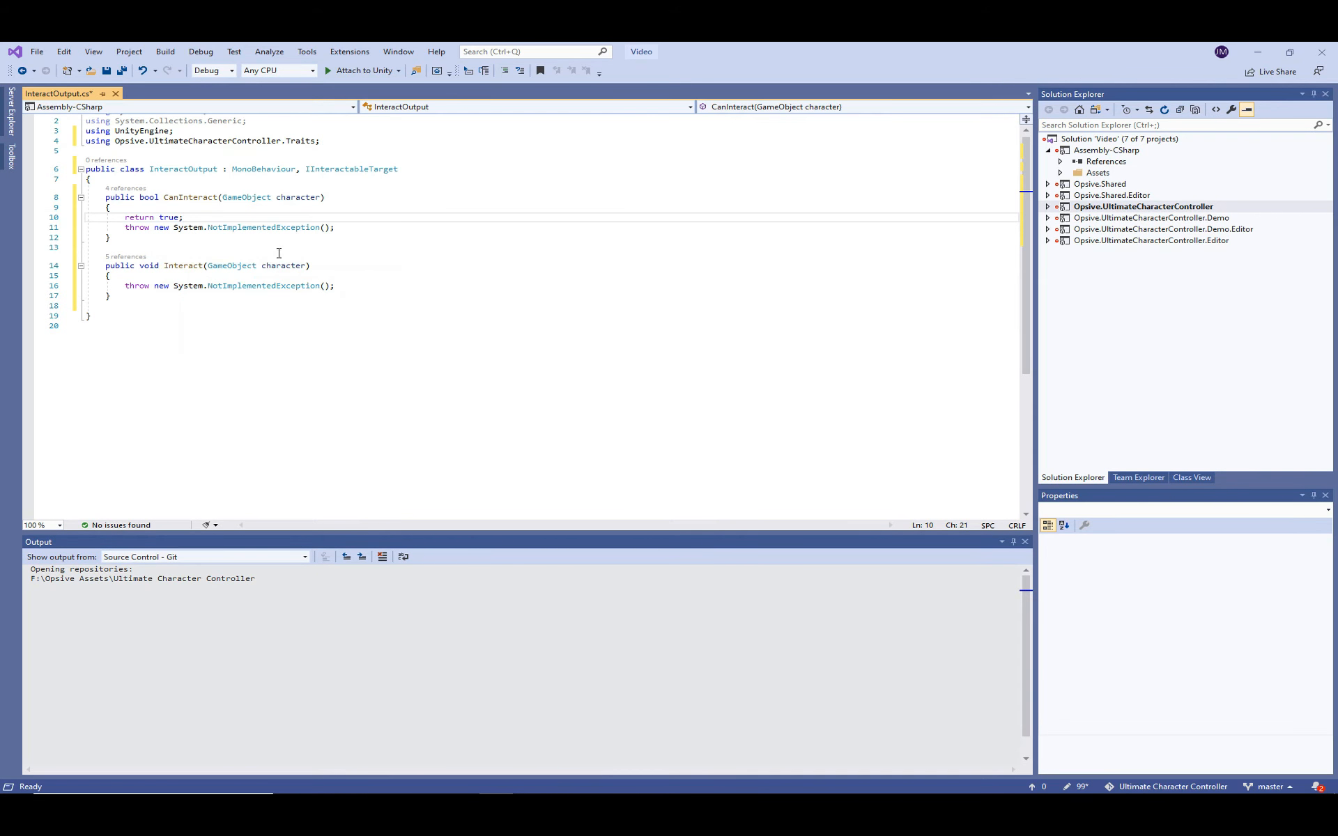
left_click_drag(352, 228, 209, 218)
key("BackSpace")
- Replace the exception in the Interact method with Debug.Log("Interact!"); and save the script
left_click(160, 262)
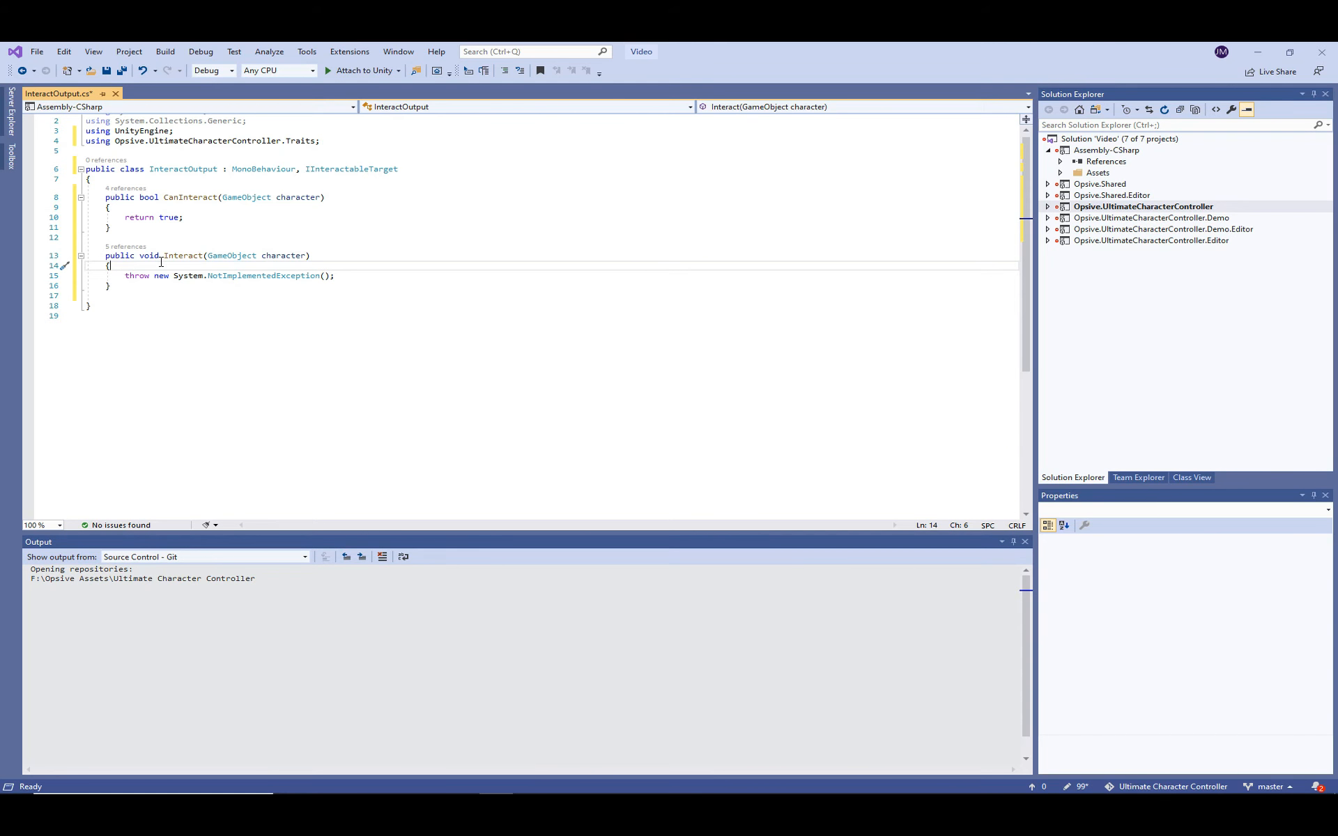
left_click_drag(351, 280, 352, 270)
key("Return")
type("Debug.l")
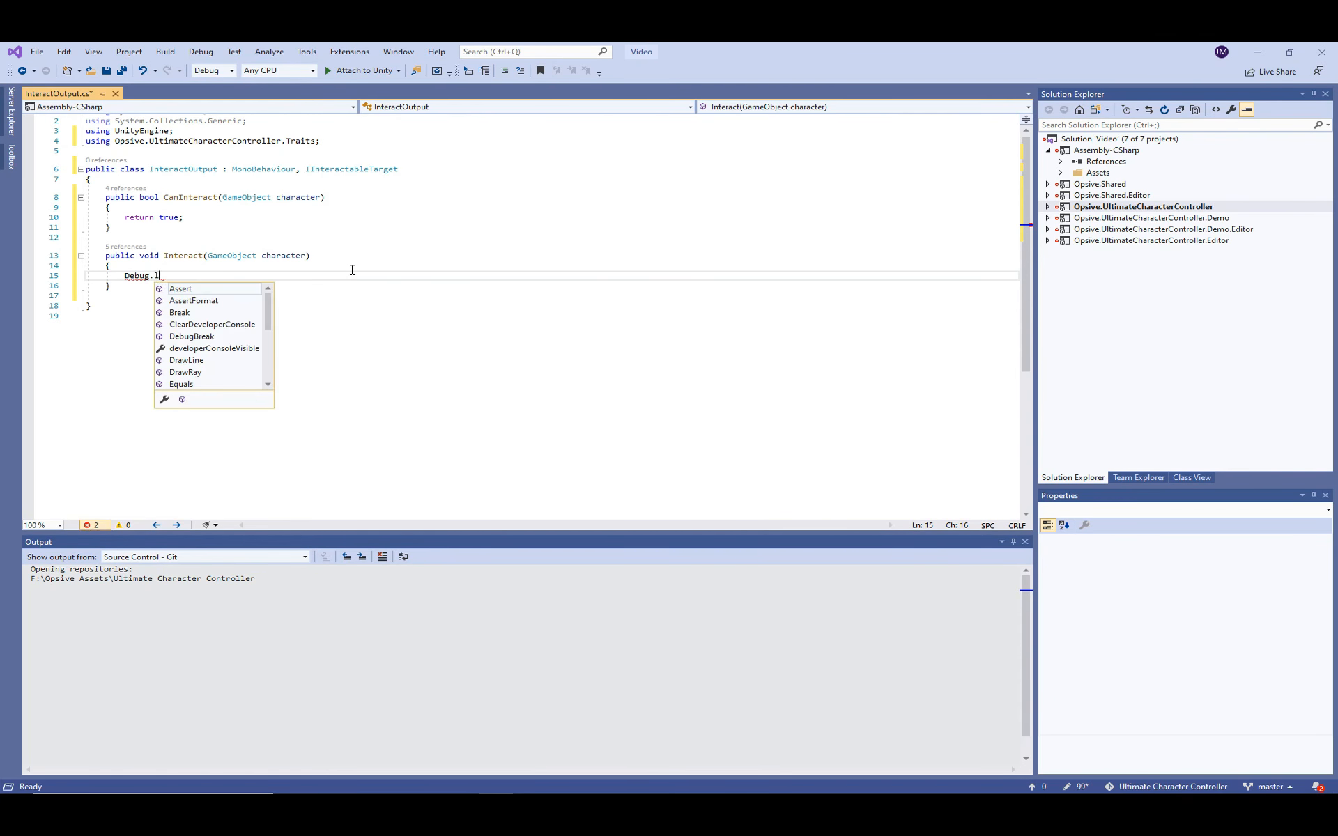
type("og(\"")
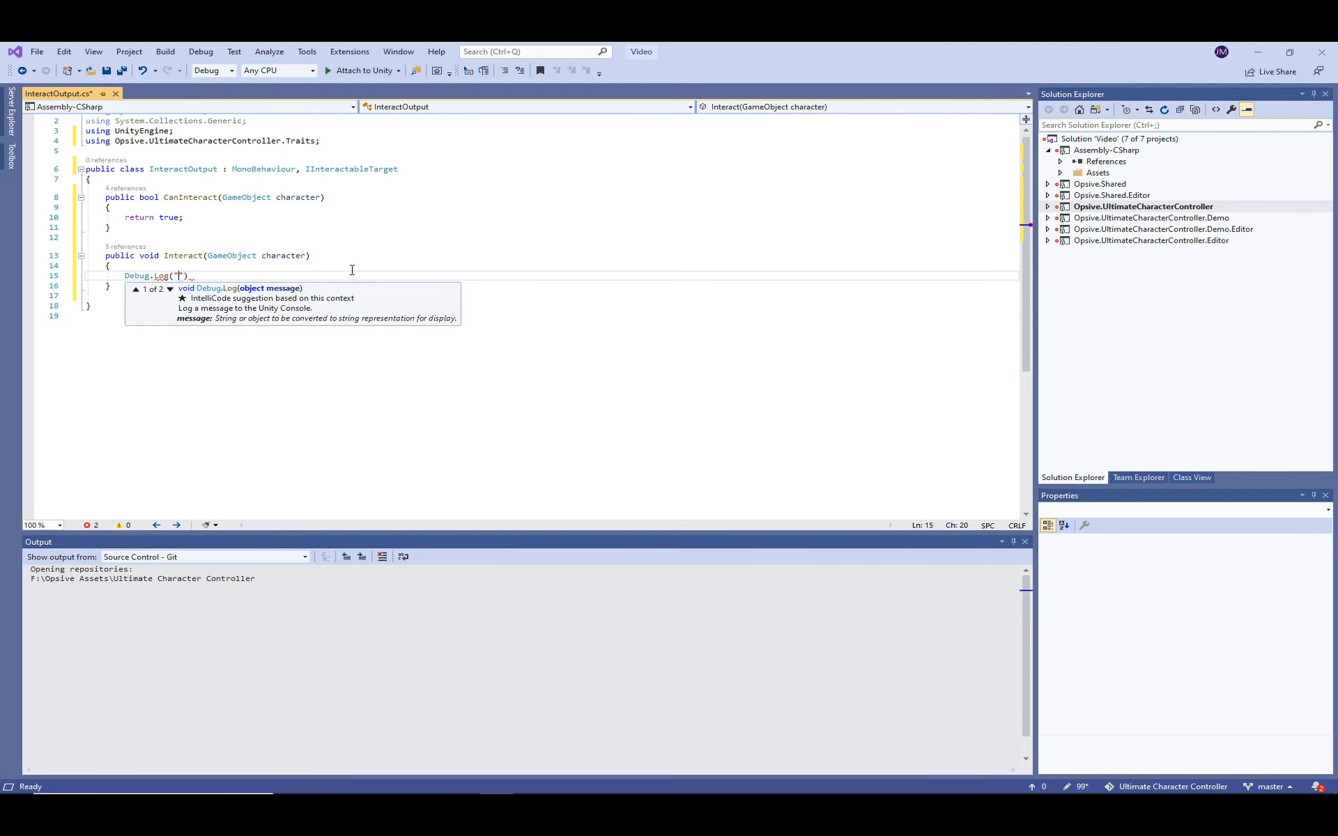
type("Interact!\");")
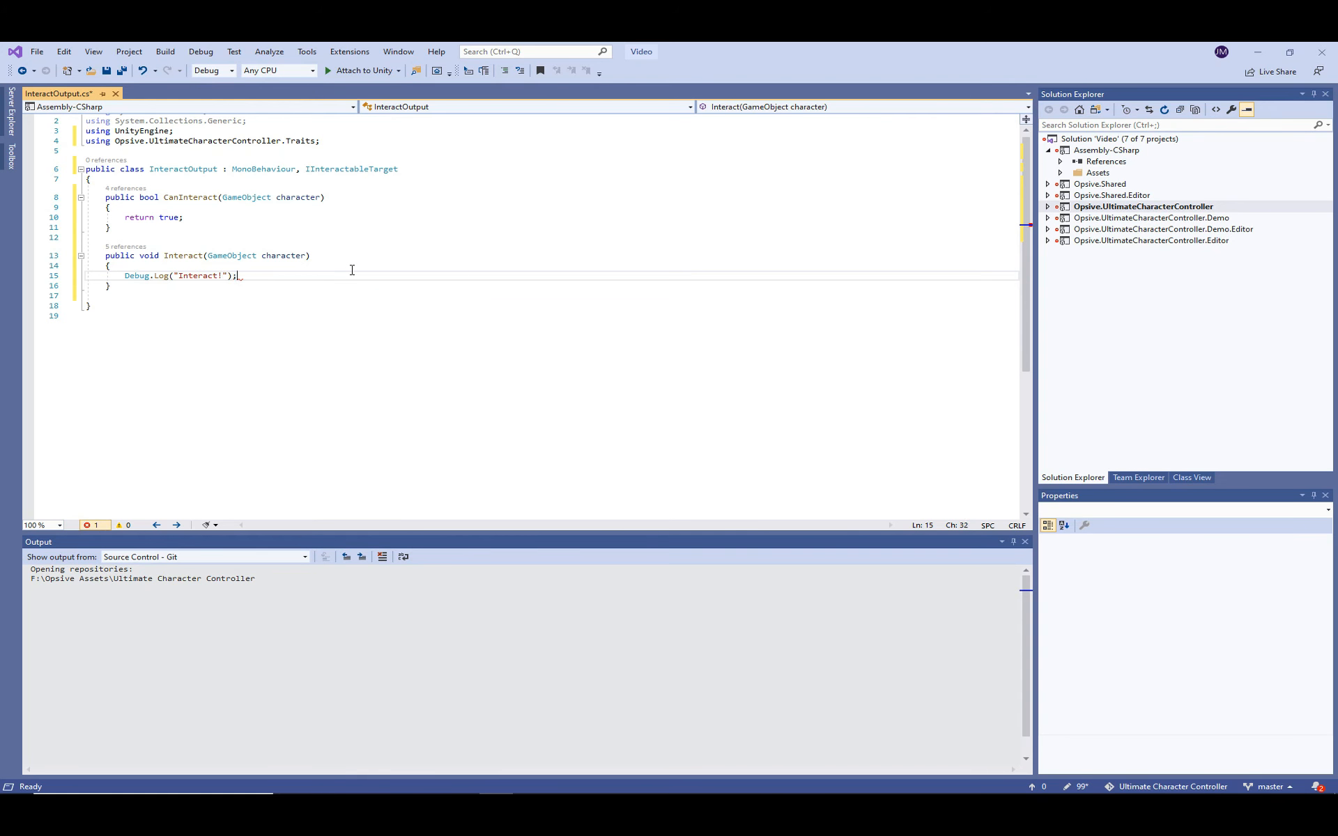
left_click(308, 295)
key("ctrl+s")
left_click(232, 318)
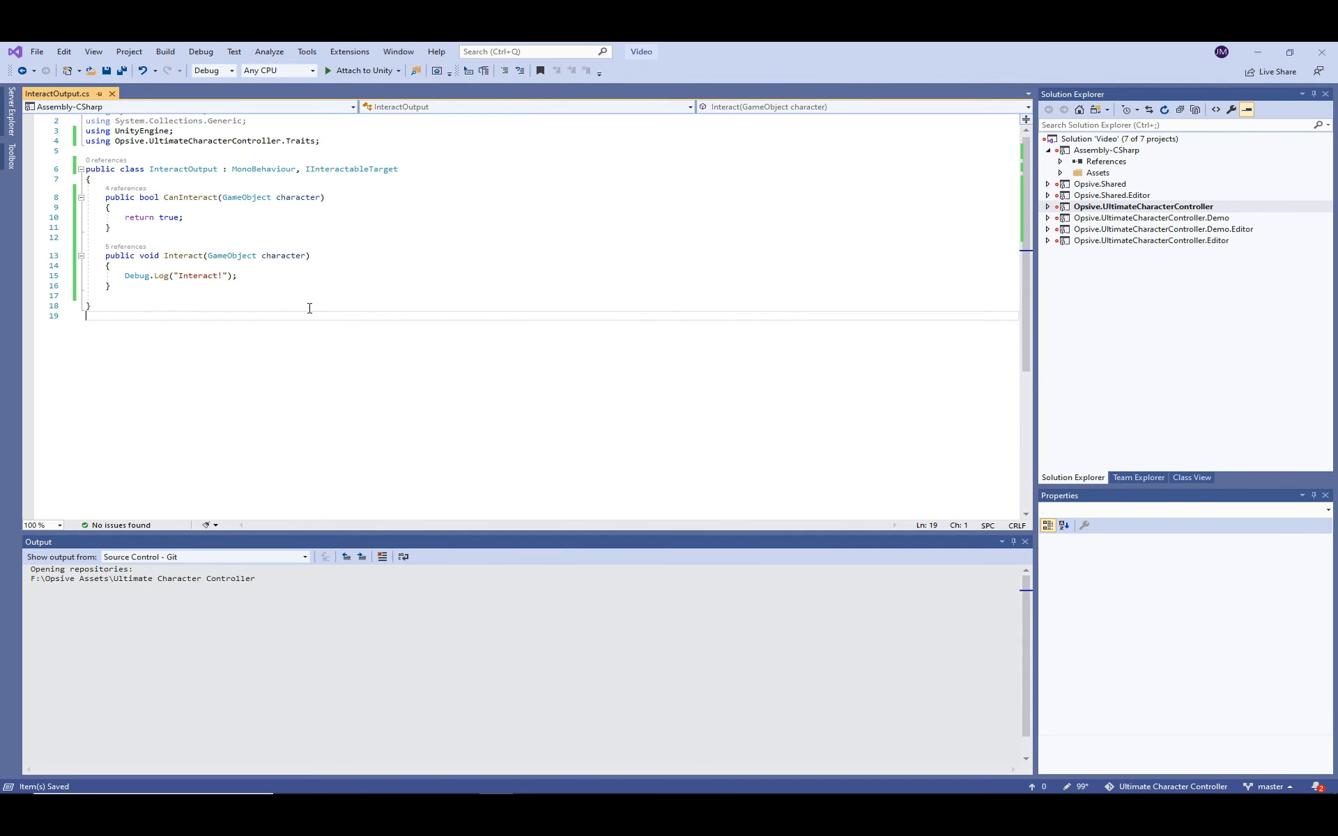
- Change the logged message in the Interact method to "Interacted!" and save the script
left_click(218, 275)
type("ed")
left_click(356, 306)
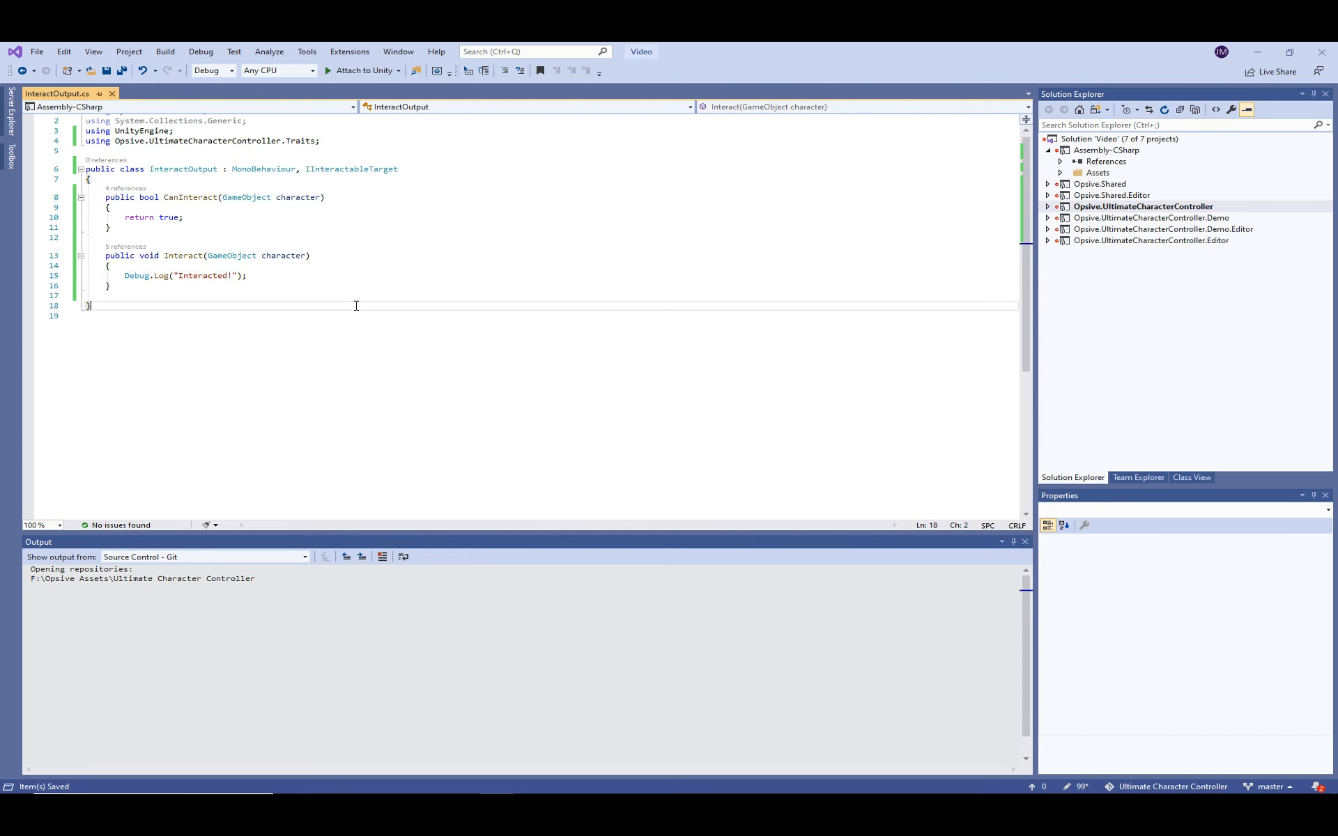
left_click(373, 330)
- Switch to Unity, play the scene with an enlarged Scene view, have the character open the chest to test the log output, and stop
key("alt+Tab")
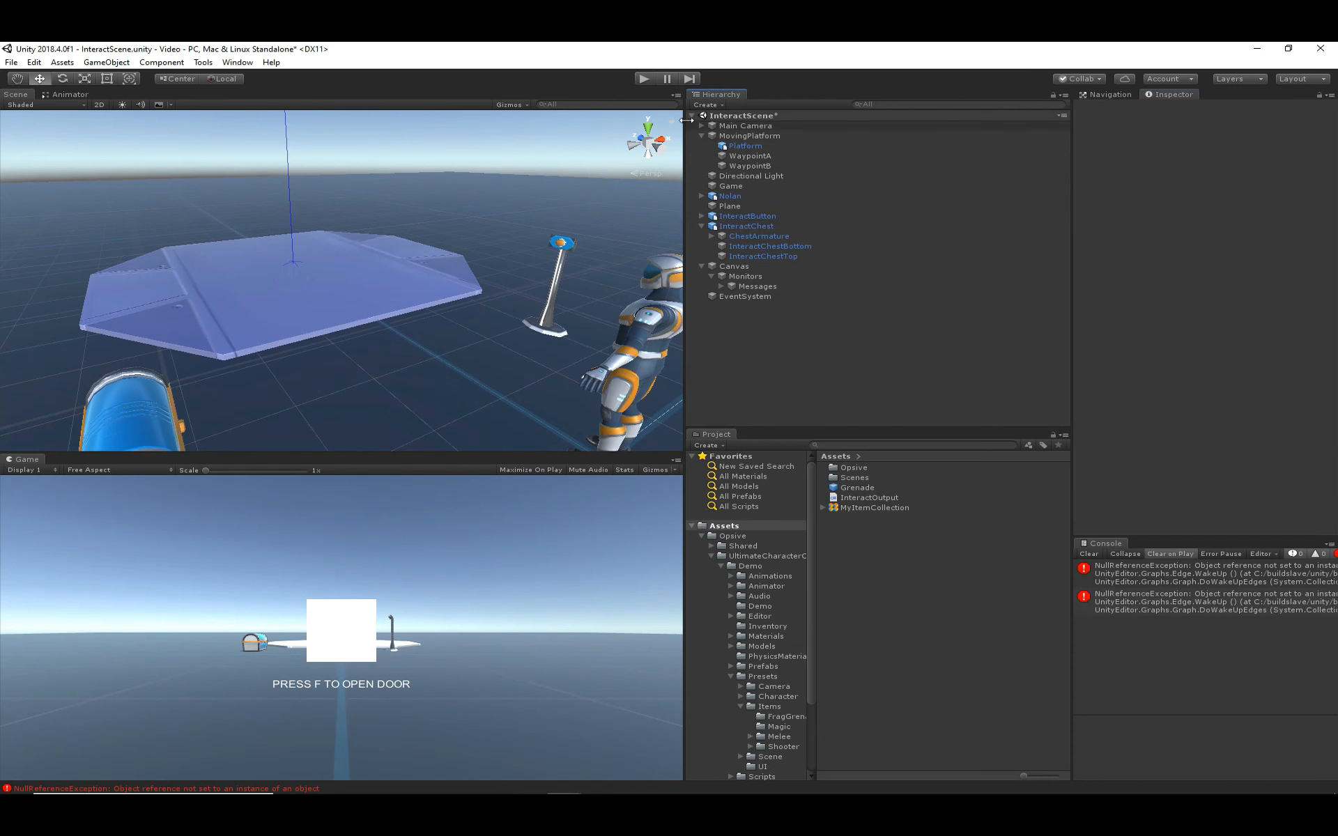
left_click(649, 81)
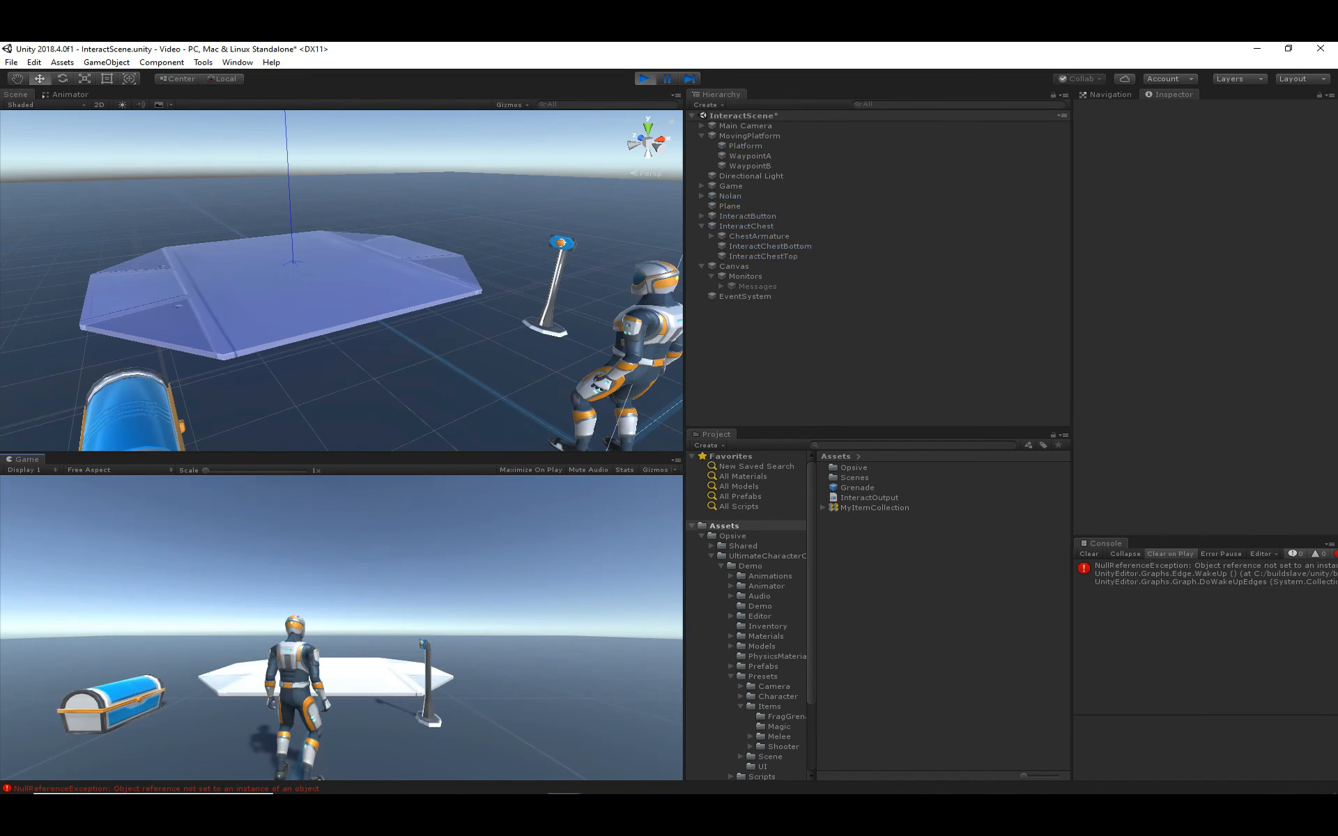
key("Escape")
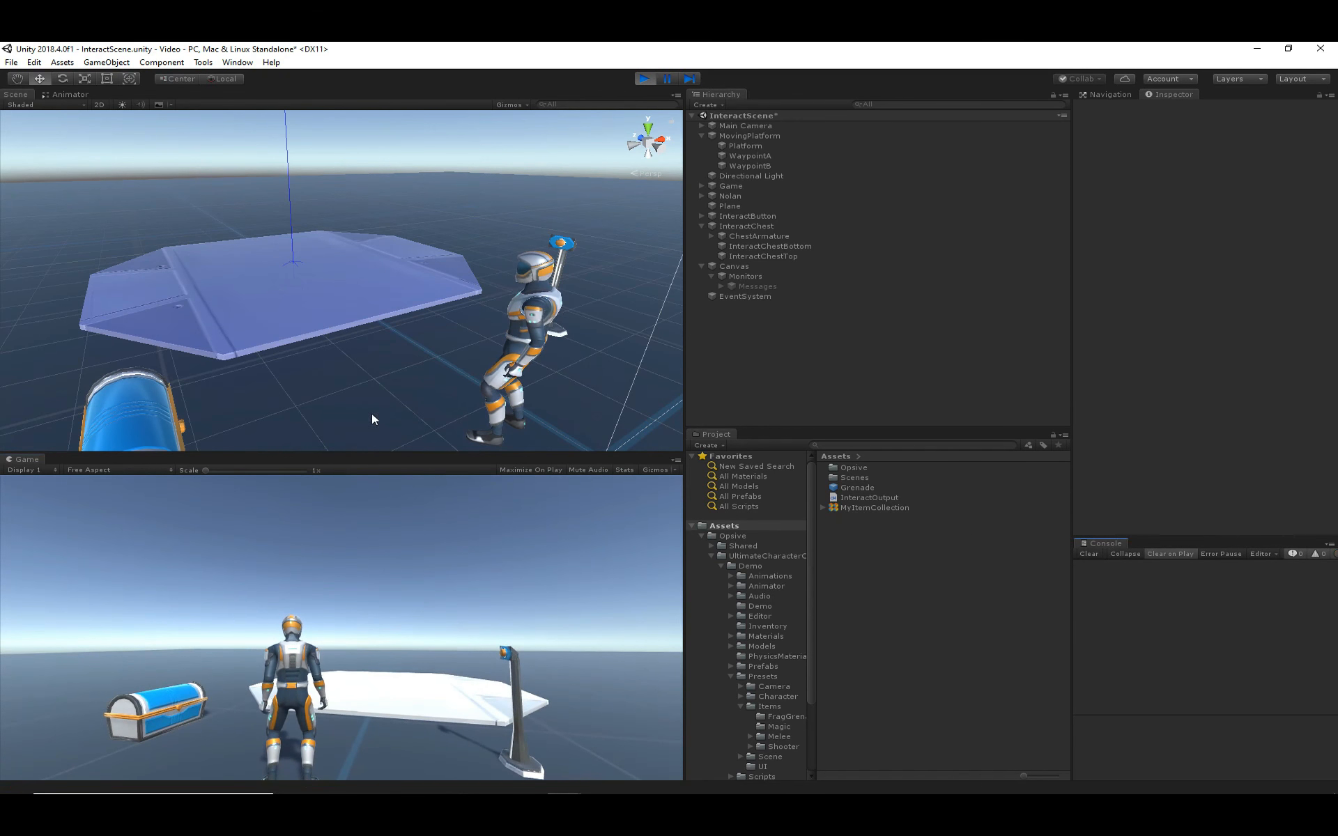
left_click_drag(382, 453, 342, 616)
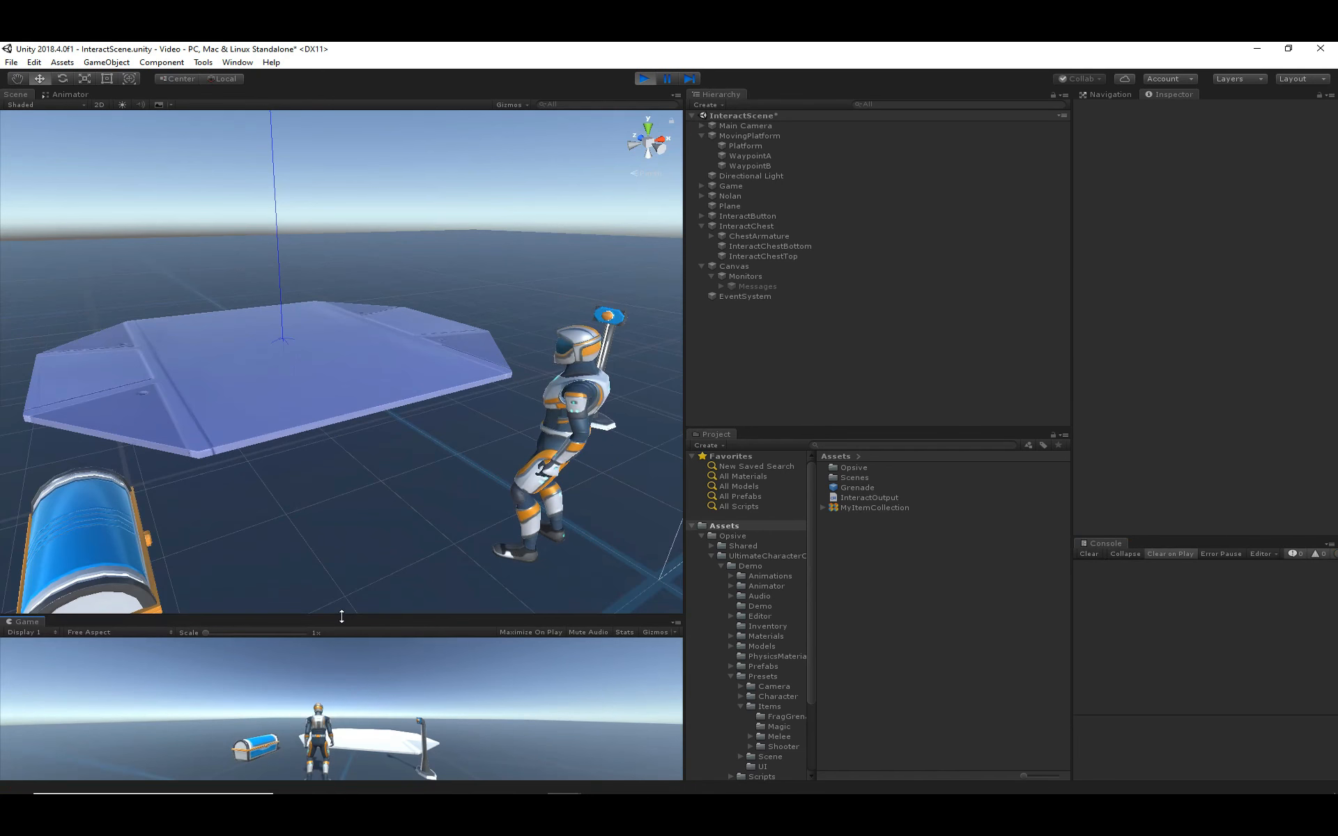
key("w")
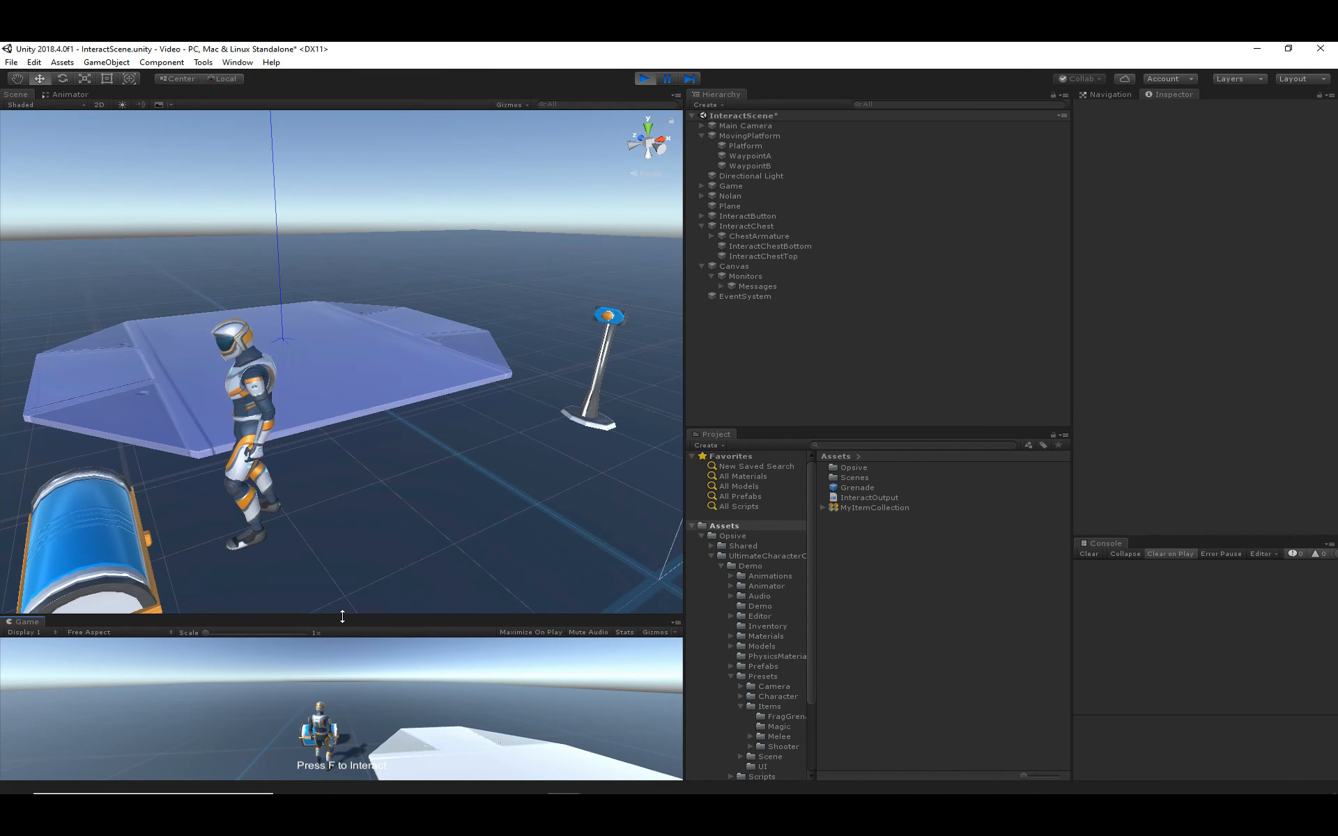
key("f")
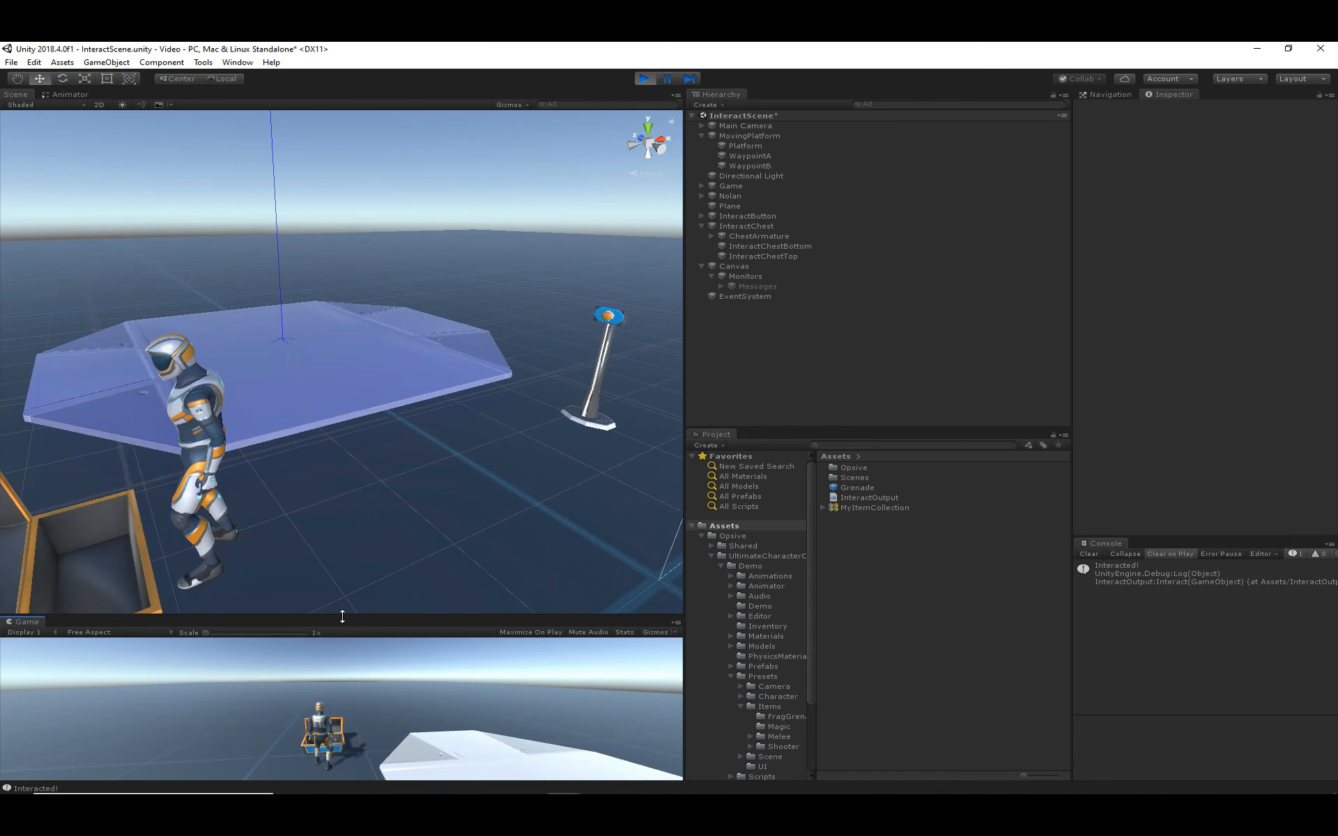
left_click(645, 78)
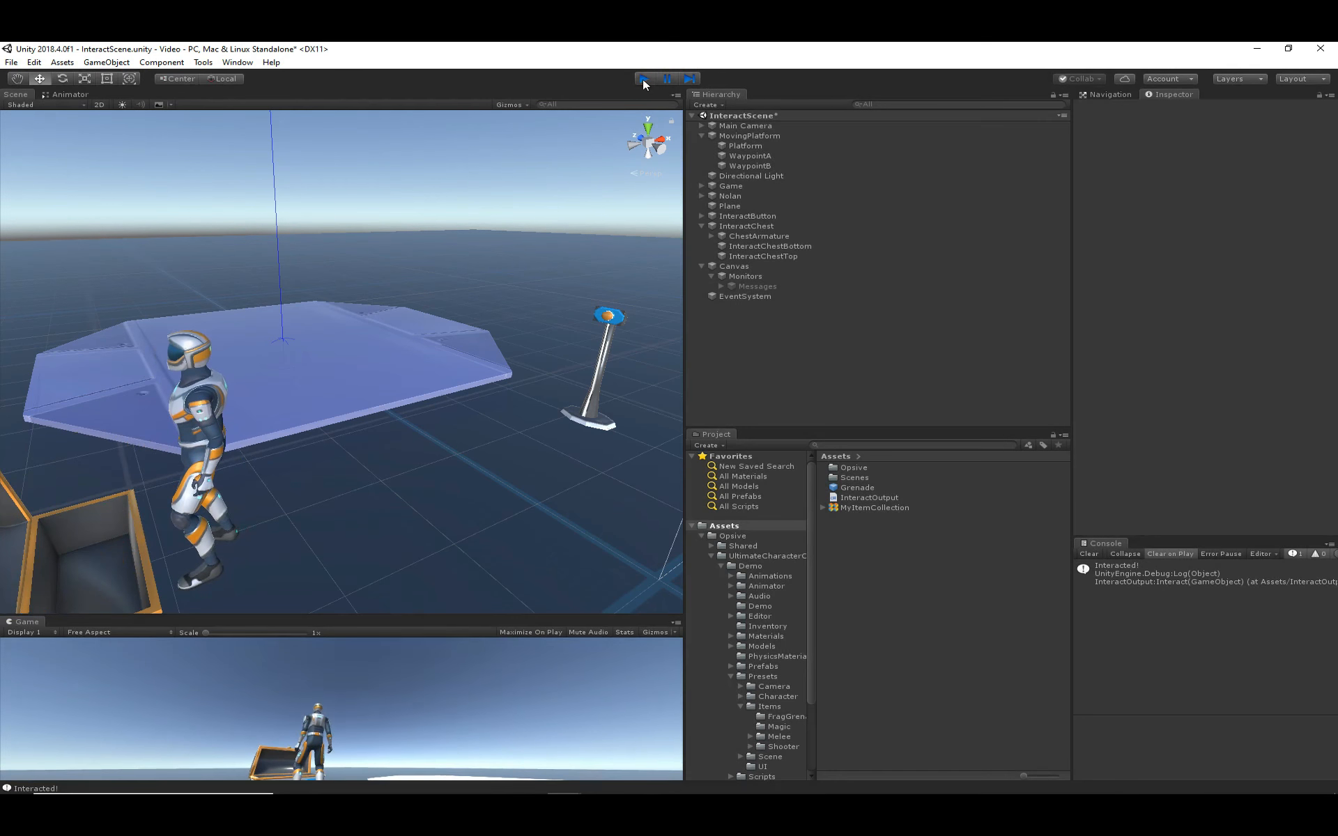